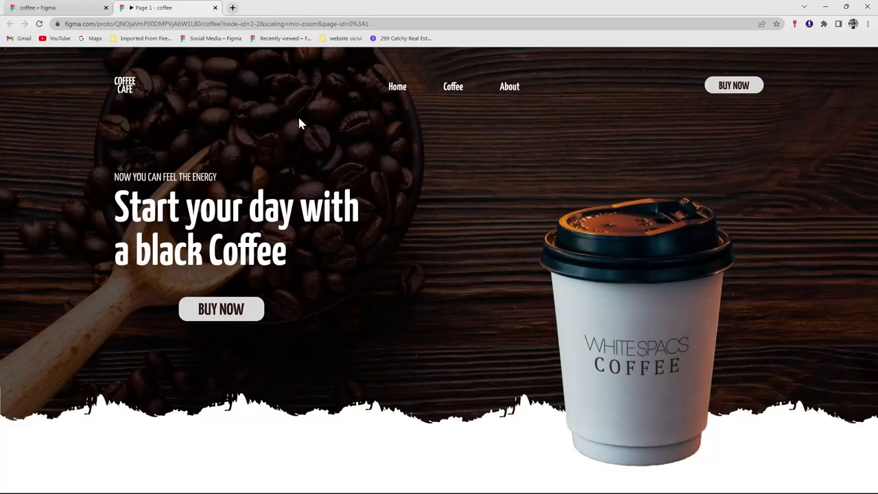
# - Add a Columns layout grid to Frame 1: count 12, type Center, width 100, gutter 20
pyautogui.scroll(-7, 299, 123)
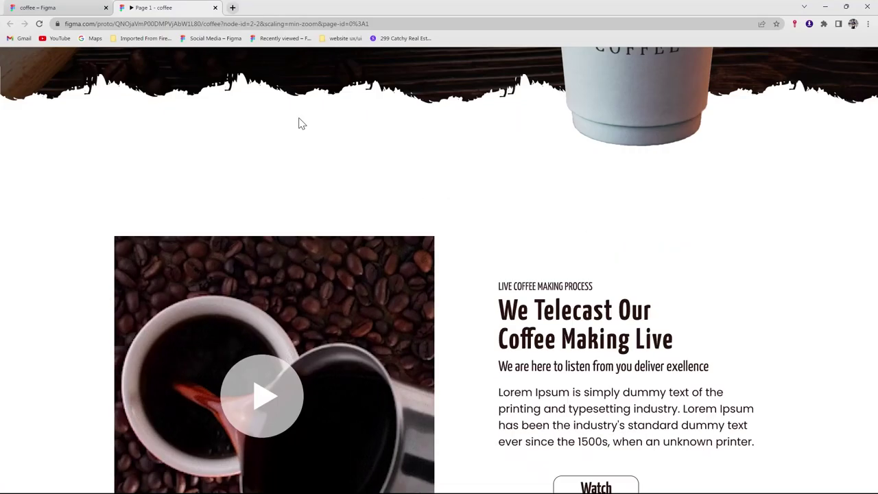
pyautogui.scroll(-5, 298, 123)
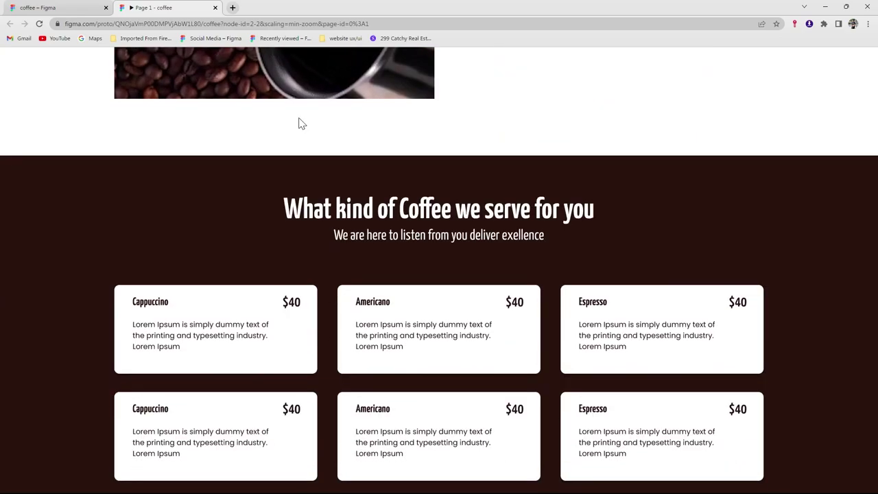
pyautogui.scroll(-2, 298, 123)
pyautogui.scroll(-2, 299, 123)
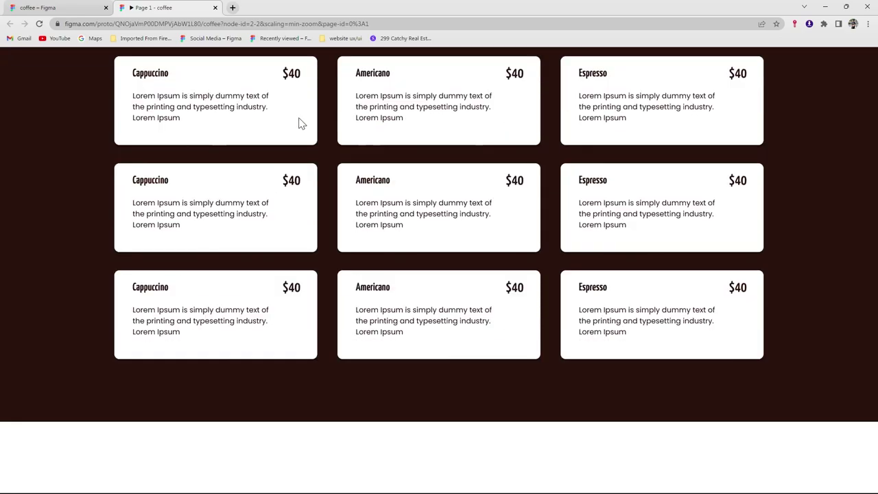
pyautogui.scroll(-5, 299, 123)
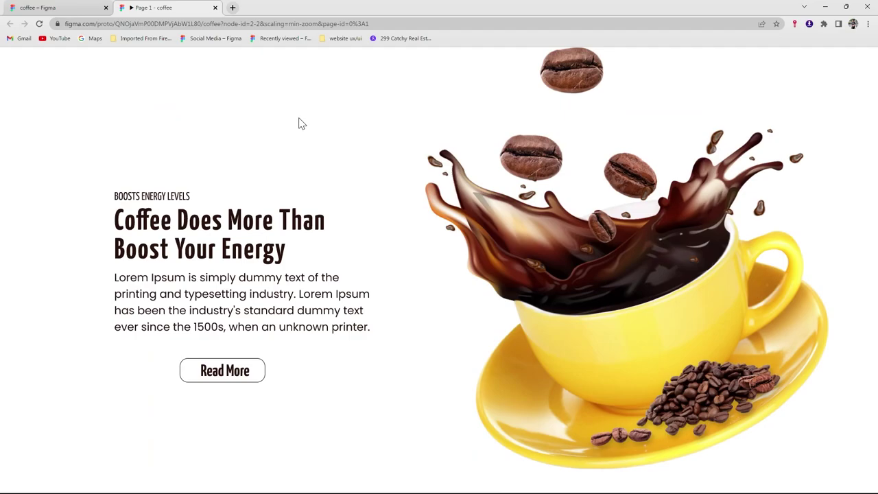
pyautogui.scroll(-3, 301, 124)
pyautogui.scroll(-4, 301, 123)
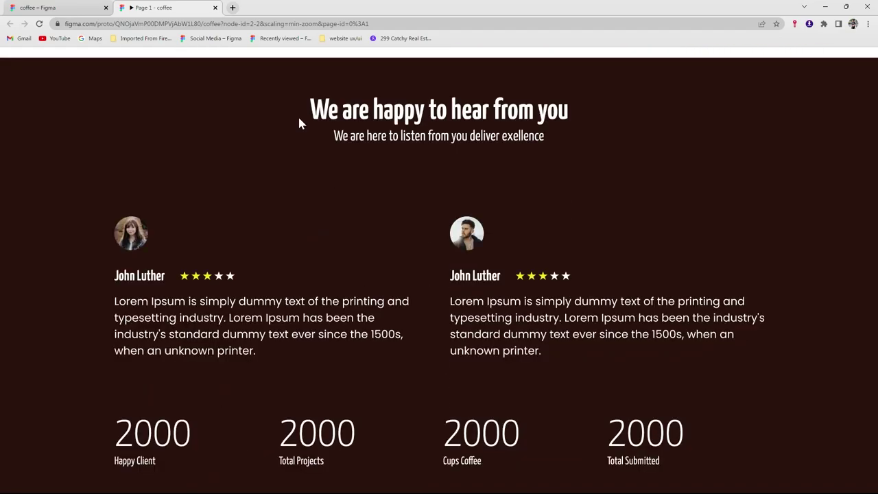
pyautogui.scroll(-5, 298, 124)
pyautogui.scroll(-3, 299, 123)
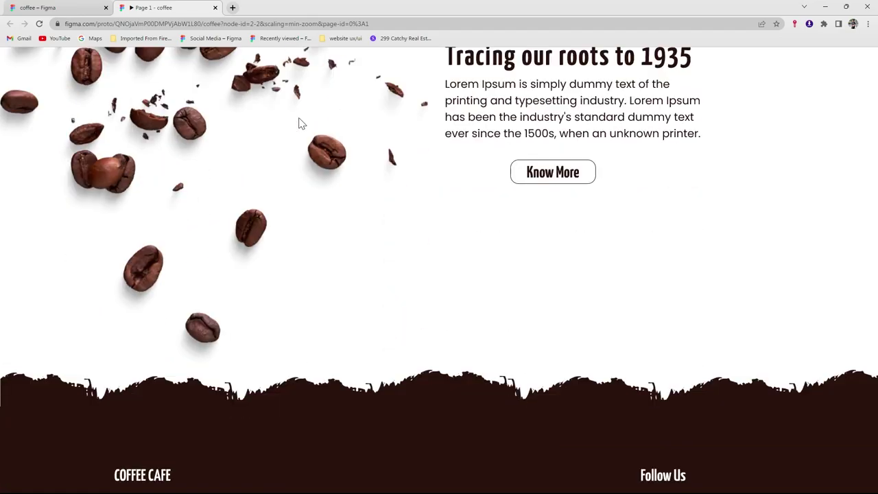
pyautogui.scroll(-2, 299, 124)
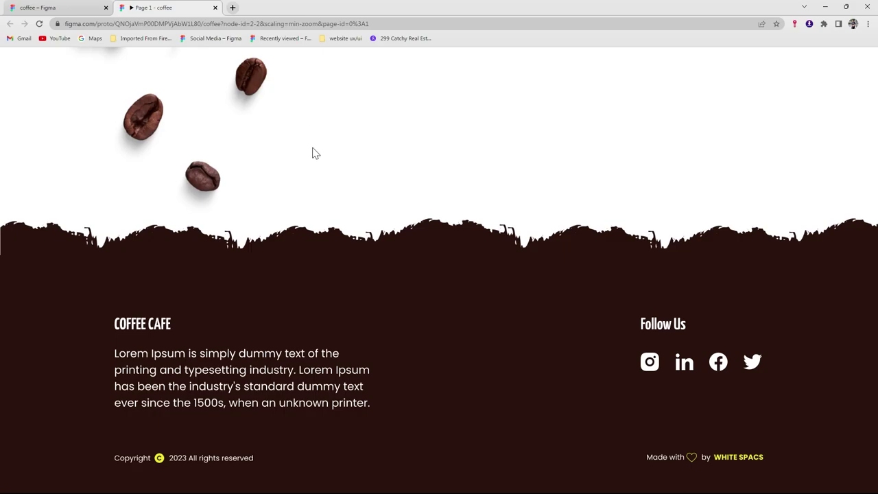
pyautogui.scroll(2, 322, 151)
pyautogui.scroll(5, 322, 152)
pyautogui.scroll(5, 323, 151)
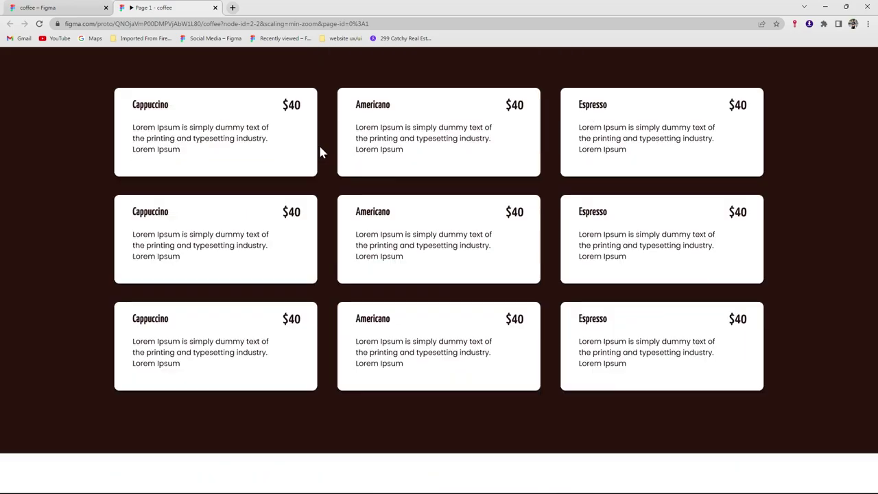
pyautogui.scroll(5, 322, 152)
pyautogui.scroll(2, 320, 152)
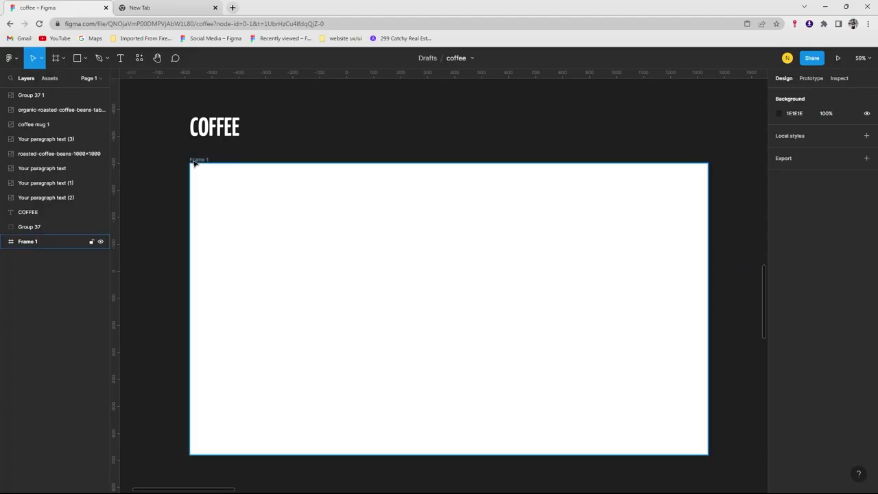
pyautogui.click(866, 220)
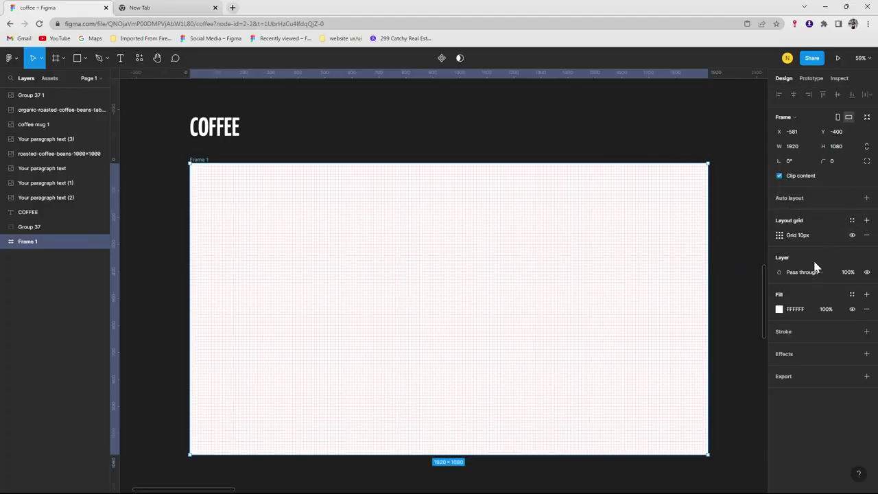
pyautogui.click(779, 235)
pyautogui.click(672, 240)
pyautogui.click(681, 249)
pyautogui.click(694, 273)
pyautogui.click(678, 348)
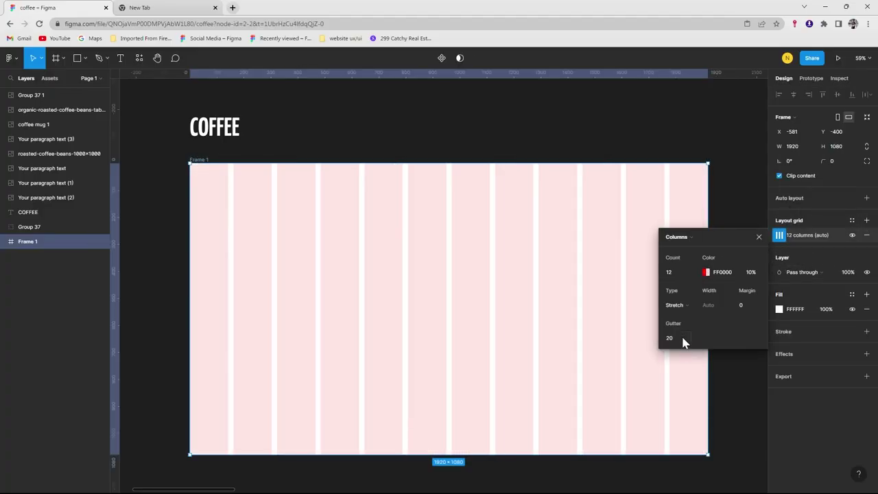
pyautogui.click(678, 305)
pyautogui.click(676, 294)
pyautogui.write('0')
pyautogui.press('Return')
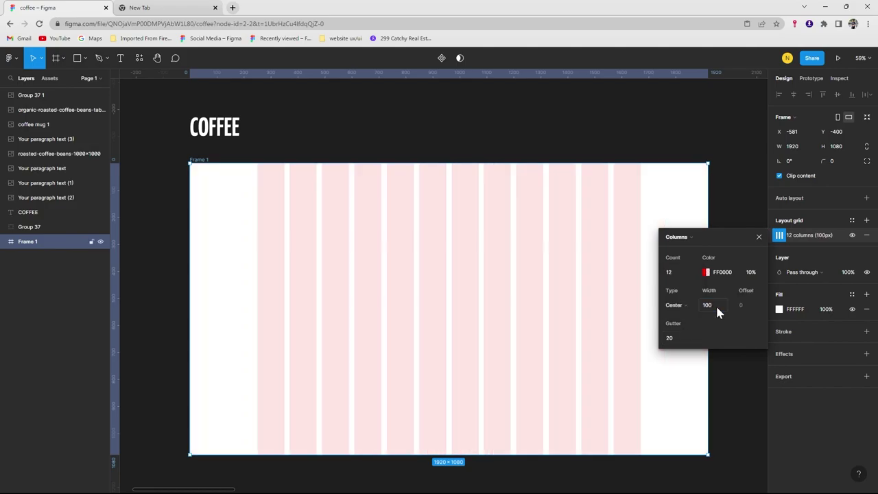
pyautogui.click(279, 142)
pyautogui.scroll(-3, 281, 144)
pyautogui.scroll(-2, 281, 144)
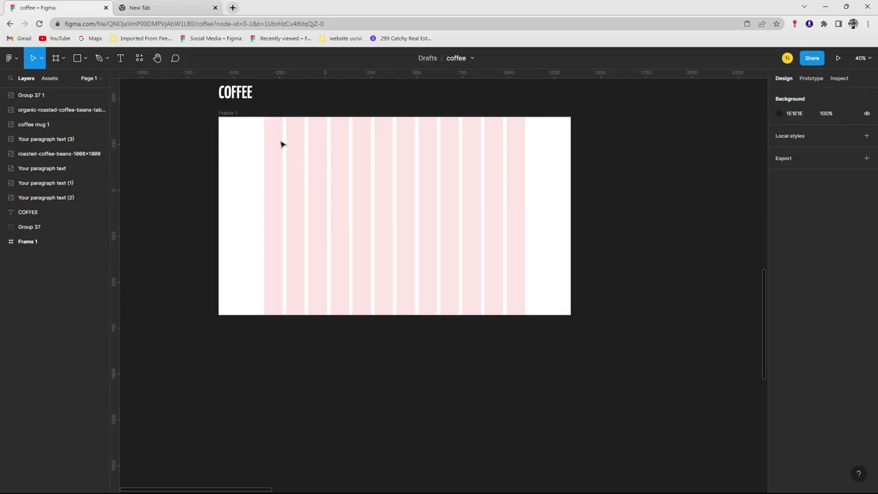
pyautogui.keyDown('ctrl'); pyautogui.scroll(-2, 281, 142); pyautogui.keyUp('ctrl')
# - Move the coffee-bean image into Frame 1 and resize it to 1920 × 823 at X 0, Y 0
pyautogui.moveTo(316, 482)
pyautogui.mouseDown()
pyautogui.moveTo(315, 213)
pyautogui.moveTo(317, 243)
pyautogui.mouseUp()
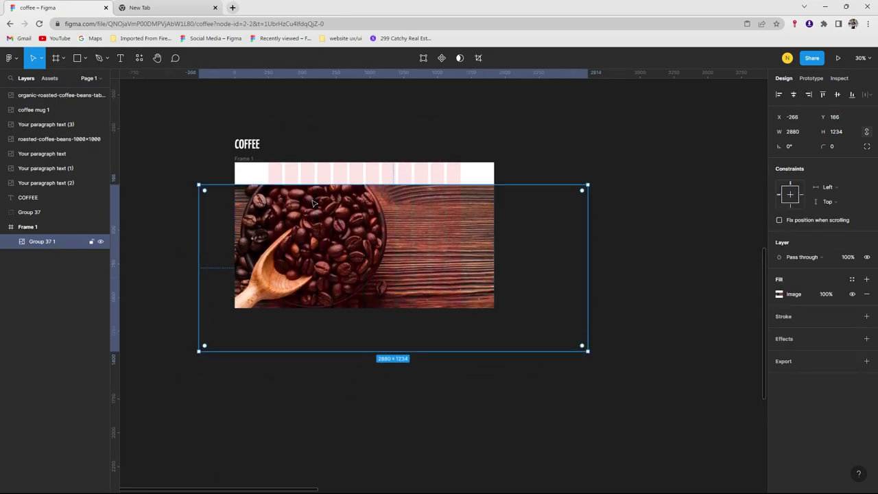
pyautogui.keyDown('ctrl'); pyautogui.scroll(5, 360, 211); pyautogui.keyUp('ctrl')
pyautogui.keyDown('ctrl'); pyautogui.scroll(-3, 360, 211); pyautogui.keyUp('ctrl')
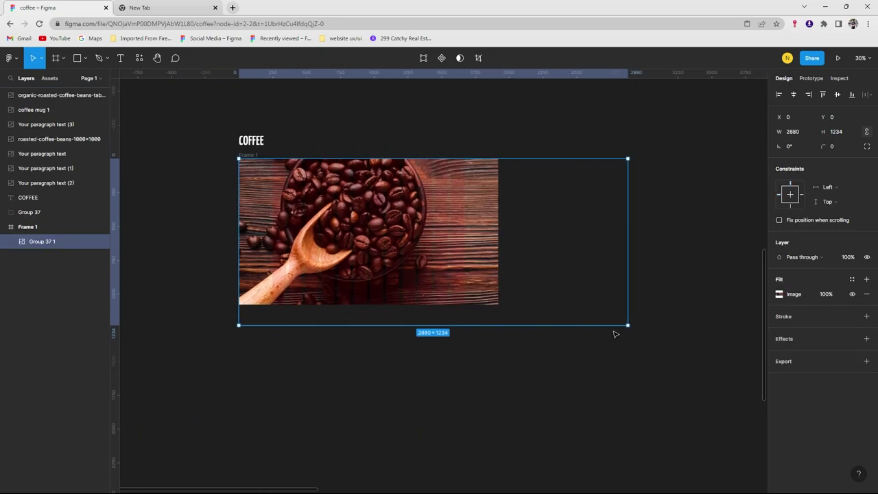
pyautogui.moveTo(625, 324); pyautogui.dragTo(498, 303)
pyautogui.keyDown('ctrl'); pyautogui.scroll(5, 334, 182); pyautogui.keyUp('ctrl')
pyautogui.keyDown('ctrl'); pyautogui.scroll(-2, 334, 182); pyautogui.keyUp('ctrl')
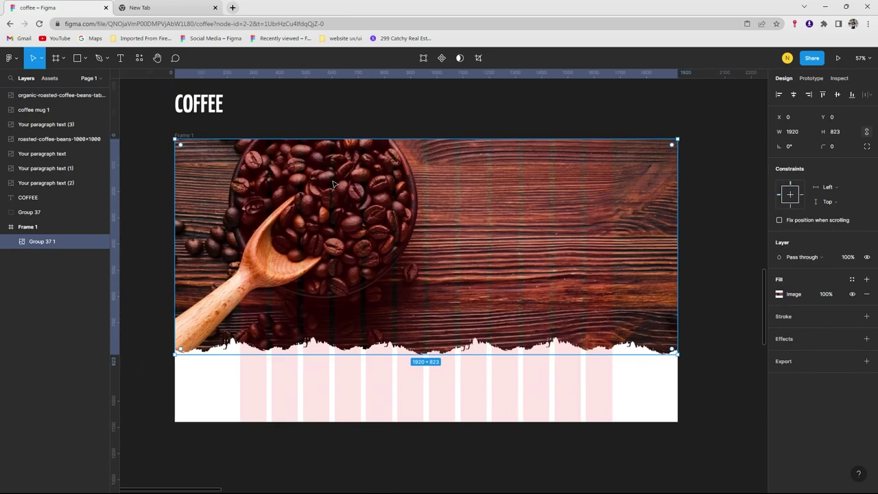
pyautogui.keyDown('ctrl'); pyautogui.scroll(2, 293, 200); pyautogui.keyUp('ctrl')
pyautogui.hscroll(1, 292, 199)
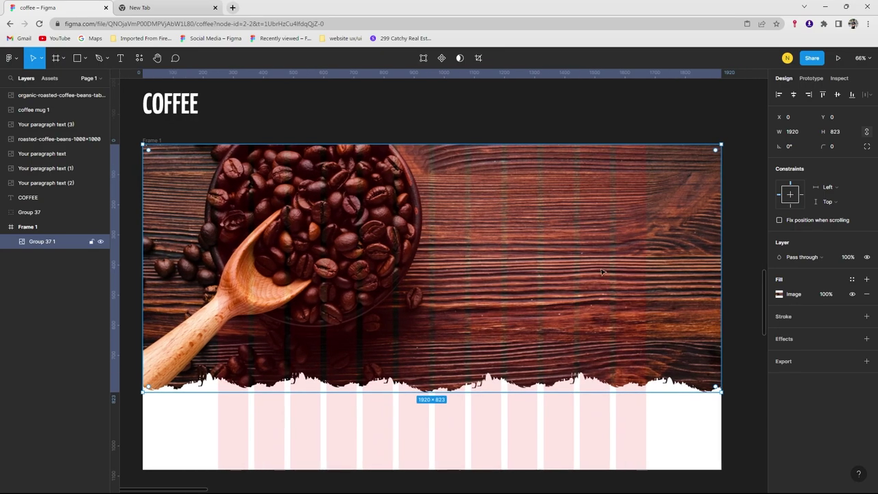
# - Fade the coffee-bean image to 20% fill opacity and lock its layer
pyautogui.click(830, 294)
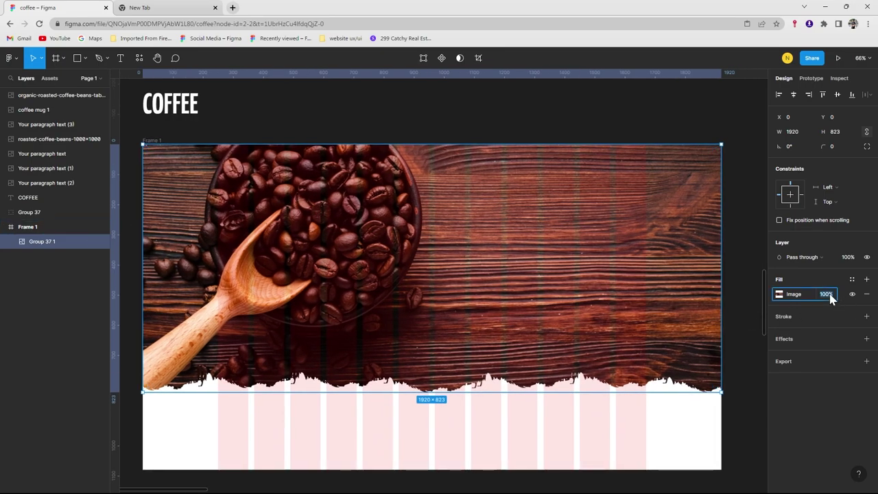
pyautogui.write('20')
pyautogui.press('Return')
pyautogui.click(90, 241)
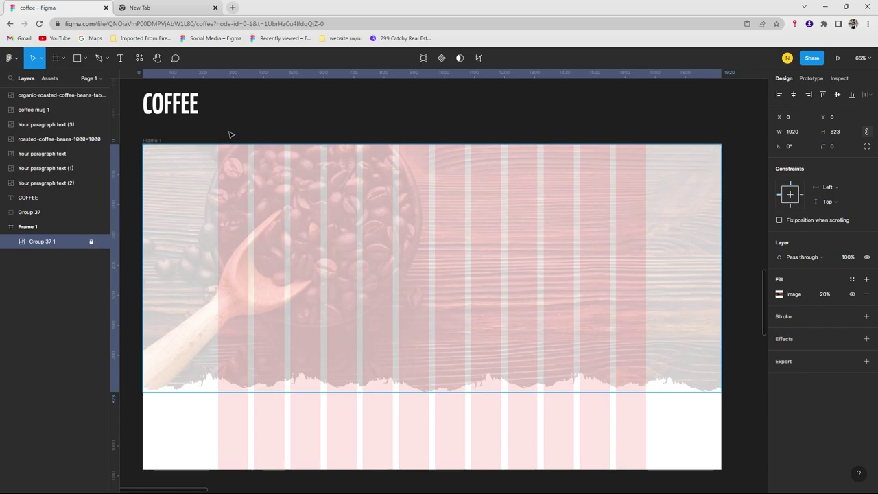
pyautogui.keyDown('ctrl'); pyautogui.scroll(2, 231, 135); pyautogui.keyUp('ctrl')
pyautogui.keyDown('ctrl'); pyautogui.scroll(-1, 189, 148); pyautogui.keyUp('ctrl')
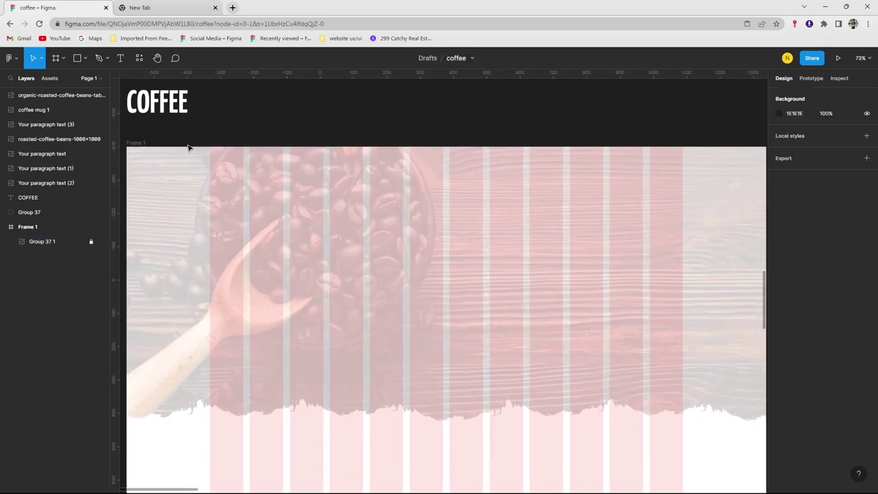
pyautogui.hscroll(1, 183, 150)
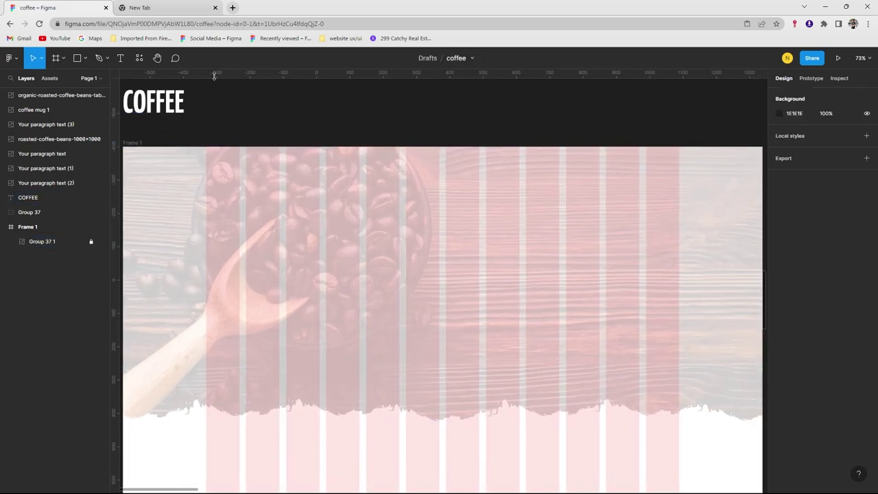
pyautogui.hscroll(-1, 214, 76)
# - Add a horizontal guide and place a size-24 COFFEE label on it in Frame 1
pyautogui.moveTo(214, 74); pyautogui.dragTo(213, 179)
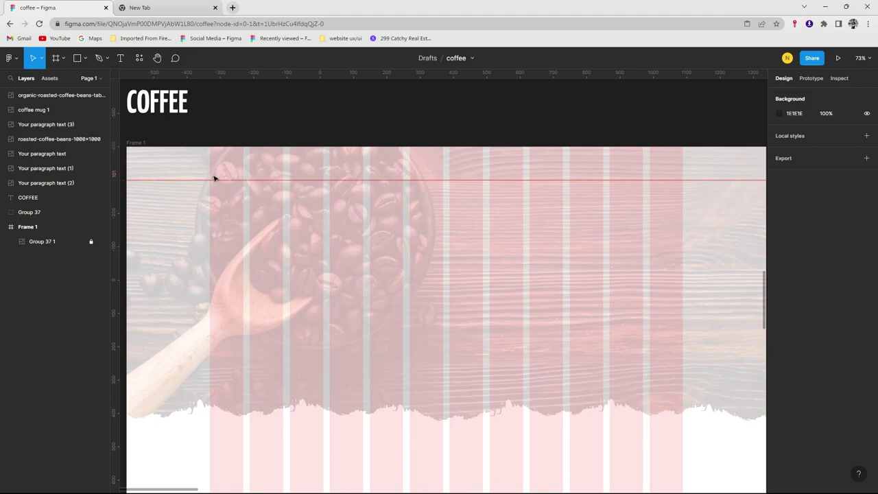
pyautogui.moveTo(150, 105); pyautogui.dragTo(233, 197)
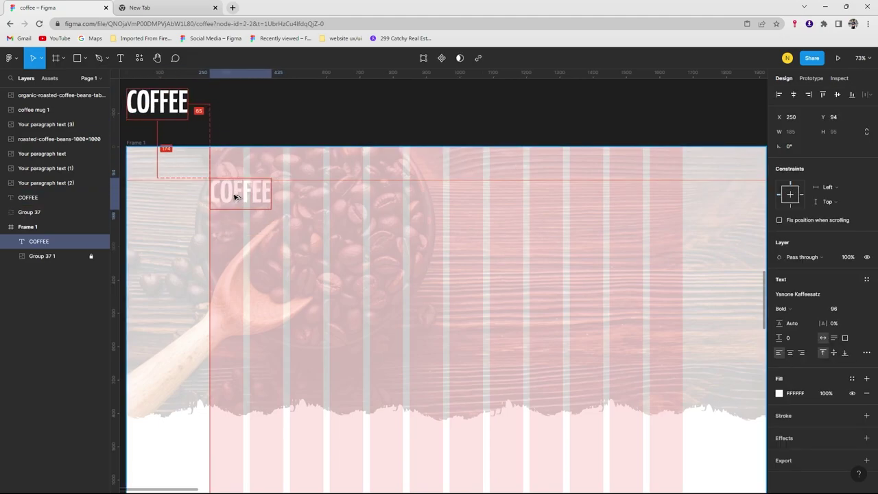
pyautogui.click(850, 308)
pyautogui.click(840, 239)
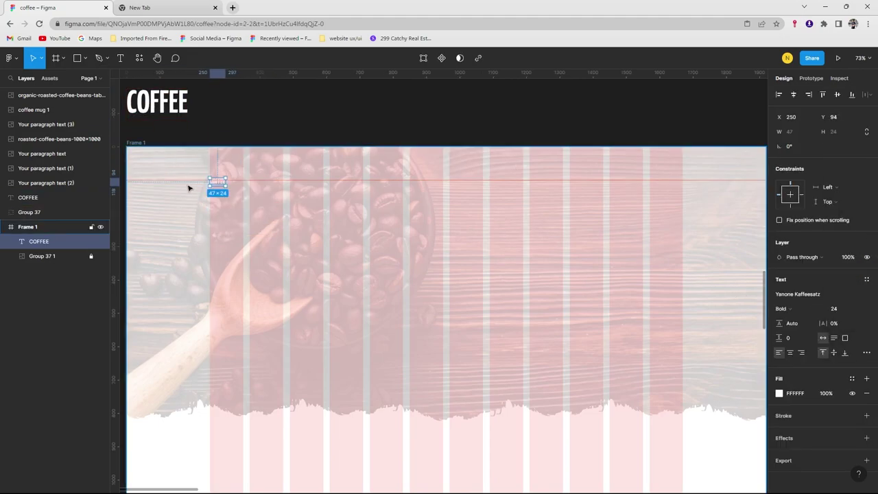
pyautogui.scroll(5, 213, 178)
pyautogui.moveTo(229, 206); pyautogui.dragTo(229, 198)
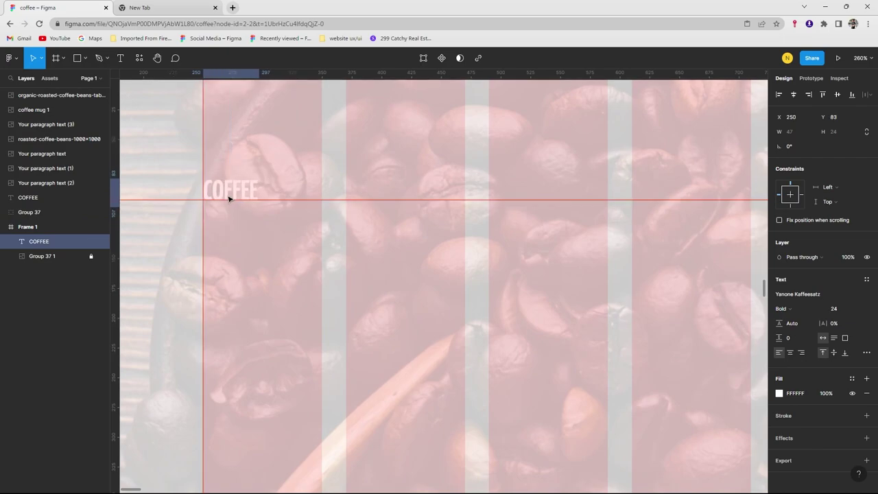
pyautogui.scroll(-3, 229, 198)
# - Duplicate the label as 'CAFE' and stack it tightly beneath COFFEE
pyautogui.moveTo(215, 208); pyautogui.dragTo(220, 236)
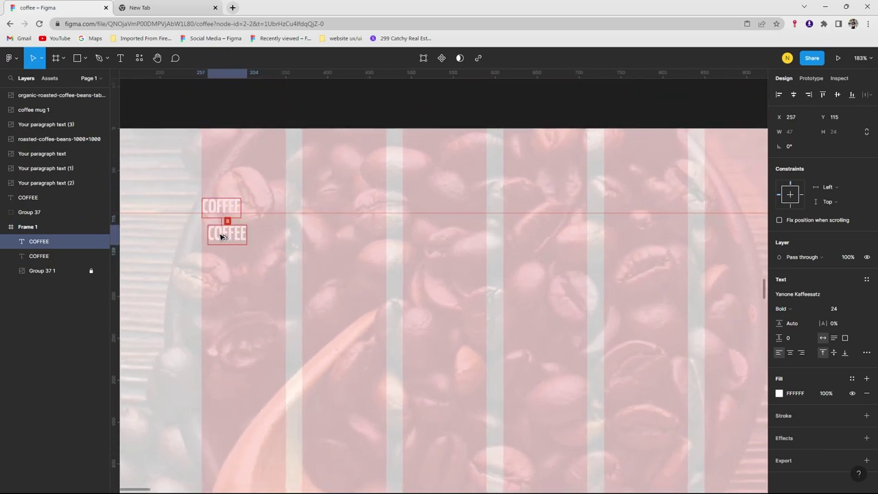
pyautogui.doubleClick(221, 236)
pyautogui.write('CAFE')
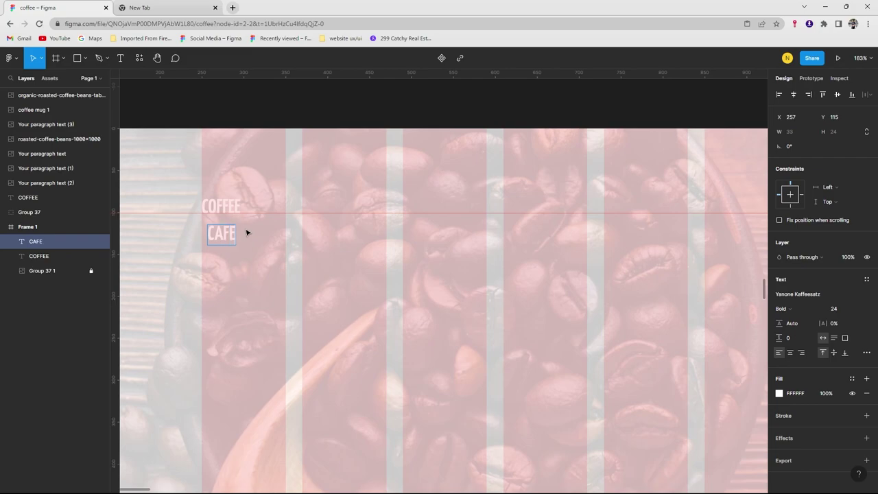
pyautogui.press('Escape')
pyautogui.scroll(3, 222, 206)
pyautogui.click(223, 206)
pyautogui.keyDown('shift'); pyautogui.click(219, 251); pyautogui.keyUp('shift')
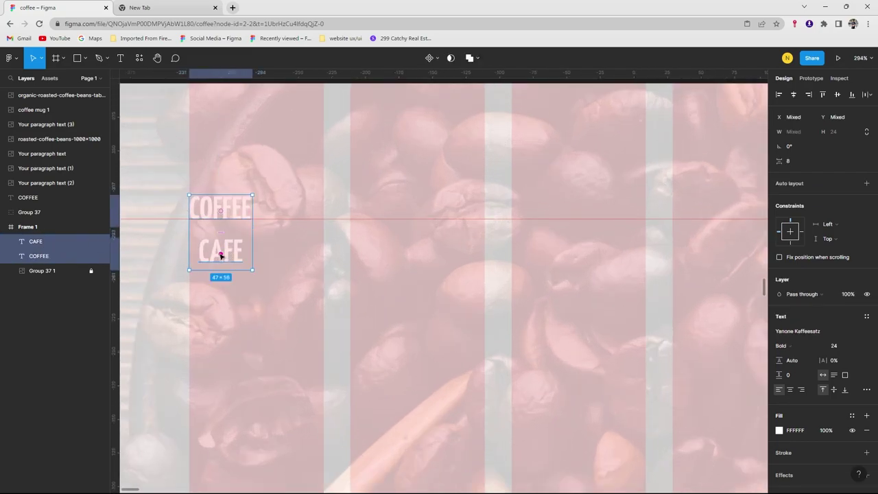
pyautogui.click(218, 250)
pyautogui.moveTo(218, 250); pyautogui.dragTo(231, 189)
pyautogui.keyDown('shift'); pyautogui.click(235, 215); pyautogui.keyUp('shift')
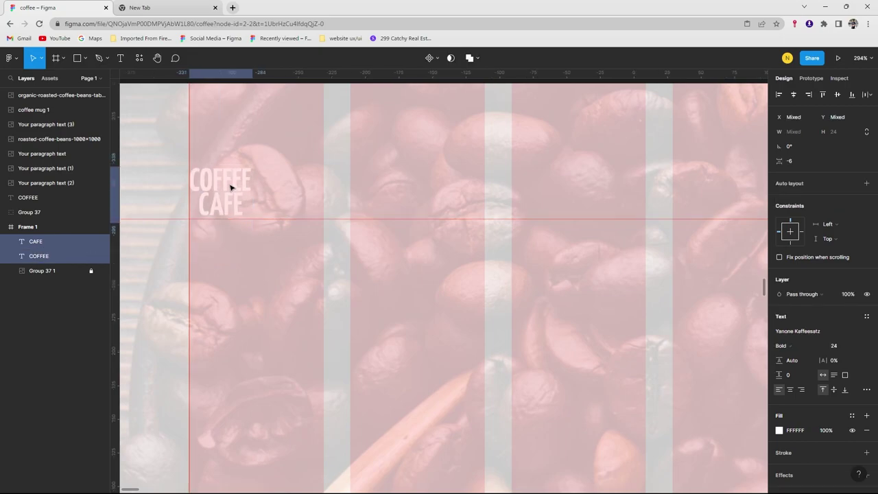
pyautogui.click(278, 203)
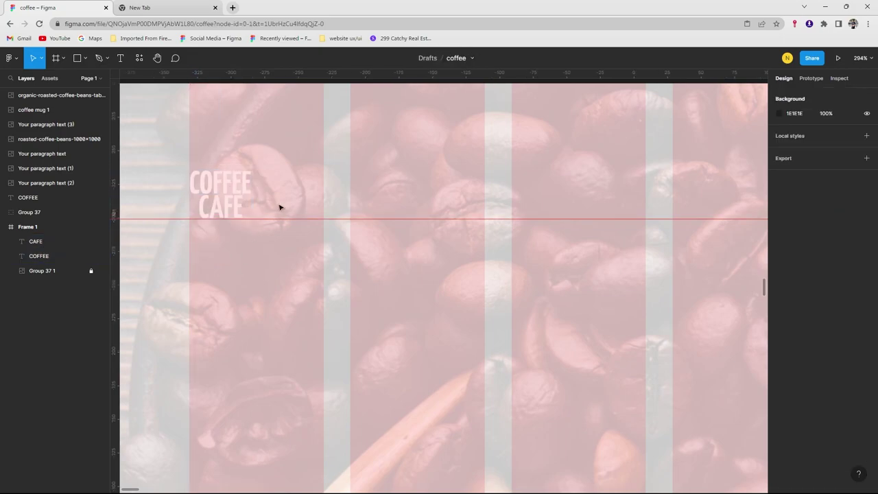
pyautogui.keyDown('ctrl'); pyautogui.scroll(-5, 292, 190); pyautogui.keyUp('ctrl')
pyautogui.keyDown('ctrl'); pyautogui.scroll(2, 292, 190); pyautogui.keyUp('ctrl')
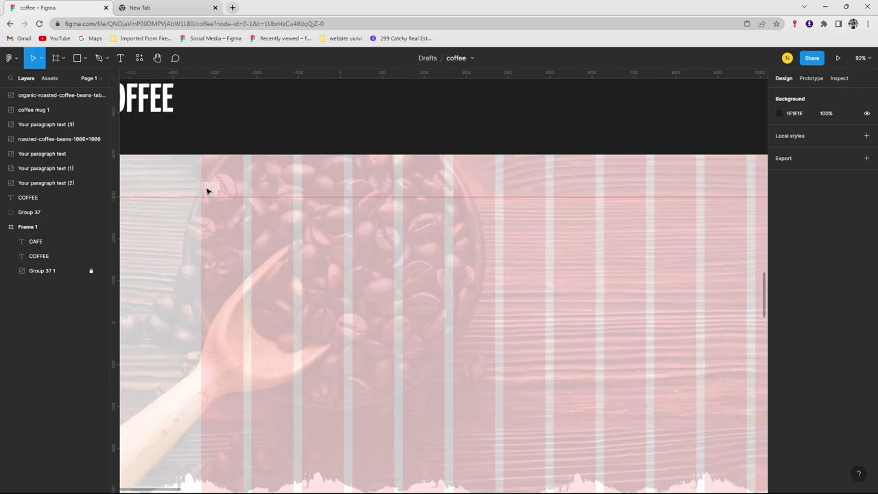
# - Create a 'Home' text label beside the logo along Frame 1's top
pyautogui.press('t')
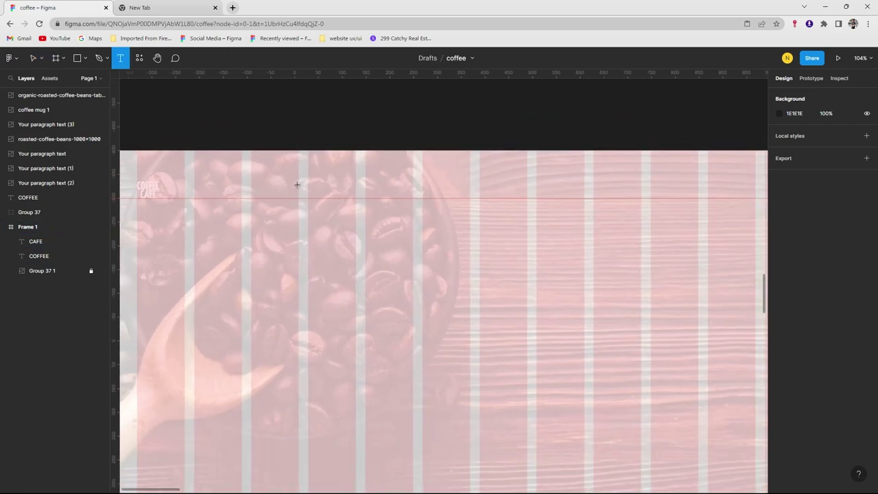
pyautogui.click(297, 183)
pyautogui.write('Home')
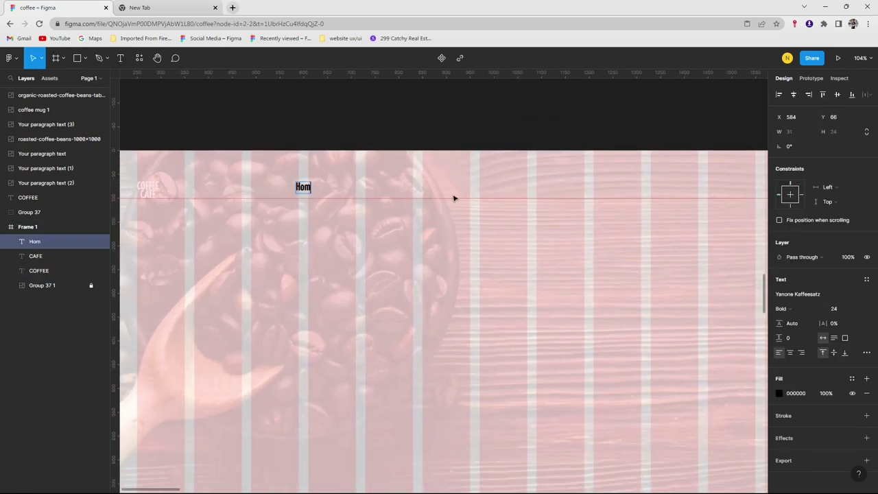
pyautogui.press('Escape')
pyautogui.hscroll(2, 311, 194)
pyautogui.hscroll(1, 311, 195)
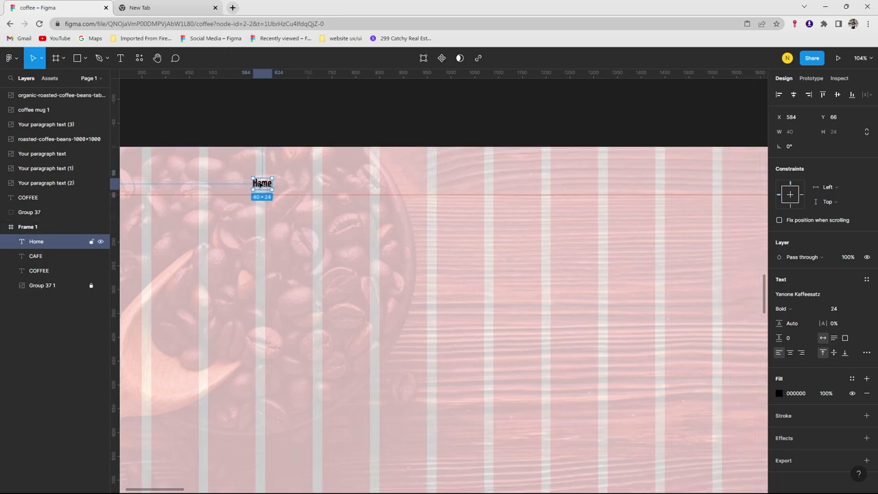
pyautogui.moveTo(263, 184); pyautogui.dragTo(335, 190)
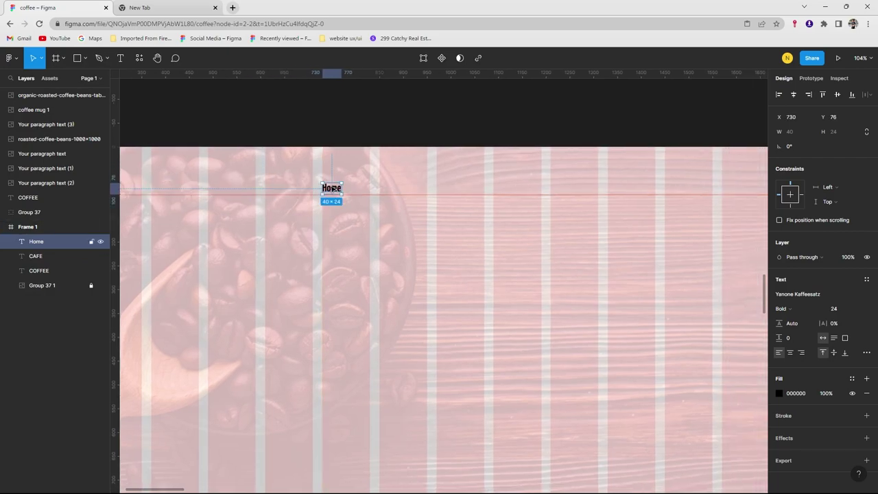
pyautogui.scroll(-5, 328, 187)
pyautogui.scroll(3, 328, 186)
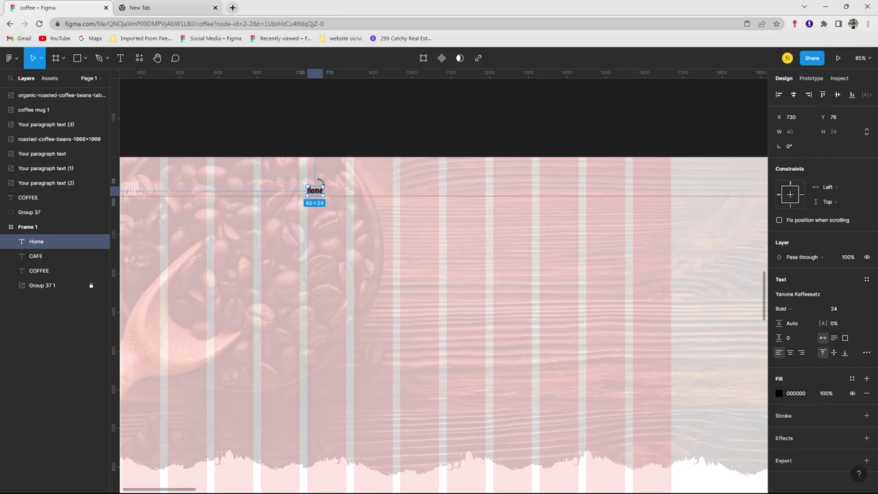
pyautogui.scroll(2, 312, 185)
# - Add 'Coffee' and 'About' label copies to the right of Home
pyautogui.moveTo(315, 192); pyautogui.dragTo(382, 193)
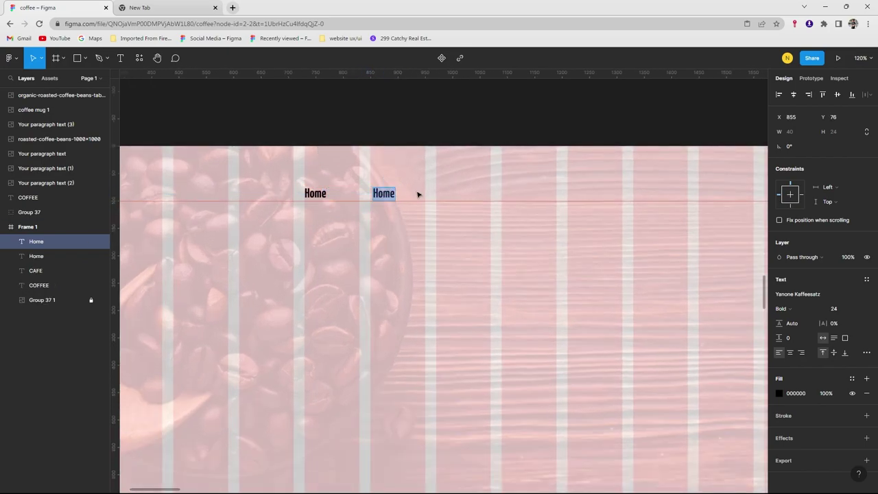
pyautogui.write('Co')
pyautogui.write('ffee')
pyautogui.press('Escape')
pyautogui.moveTo(384, 194); pyautogui.dragTo(437, 194)
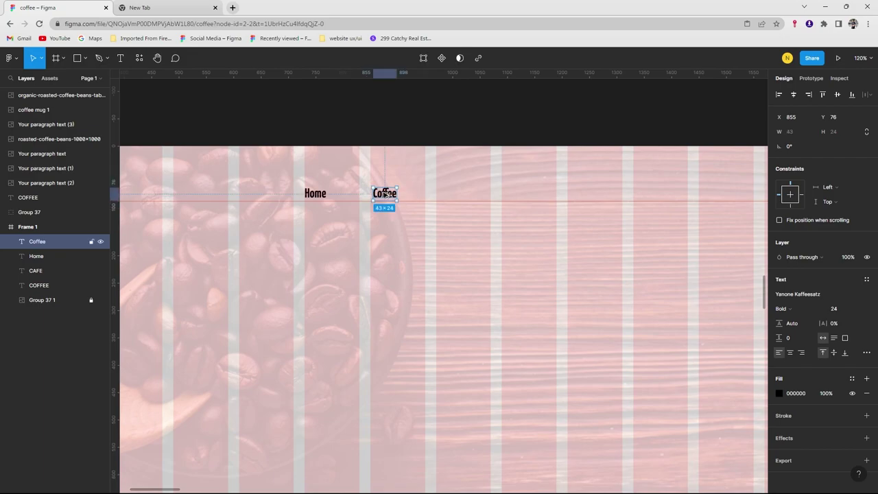
pyautogui.doubleClick(436, 193)
pyautogui.write('Abou')
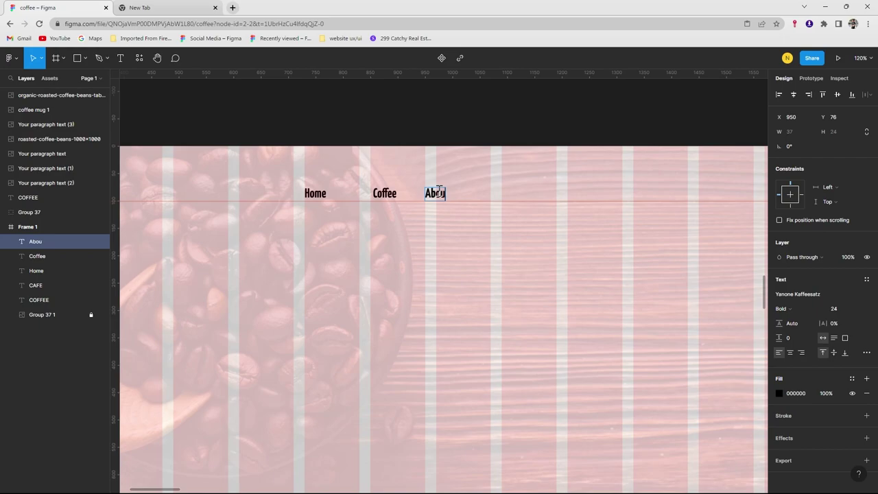
pyautogui.write('t')
pyautogui.press('Escape')
pyautogui.scroll(-3, 412, 193)
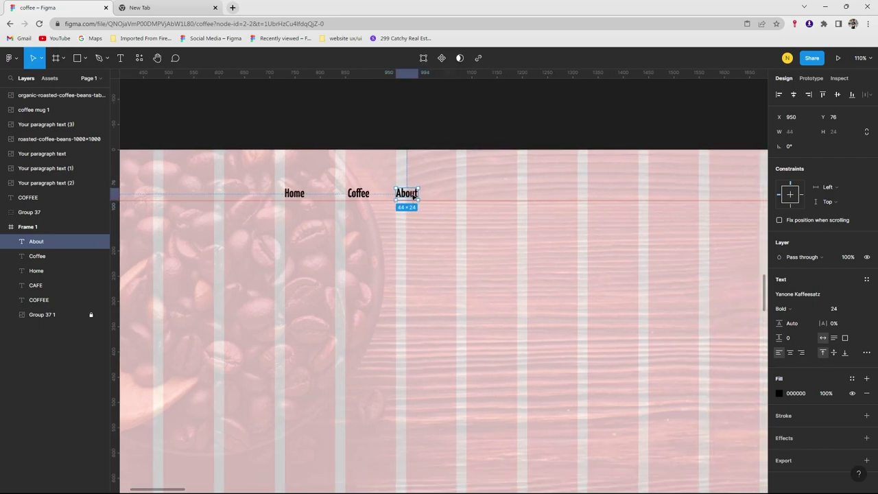
# - Add a fourth label further right and retype it as 'BUY NOW'
pyautogui.moveTo(401, 193); pyautogui.dragTo(465, 195)
pyautogui.hscroll(-2, 314, 190)
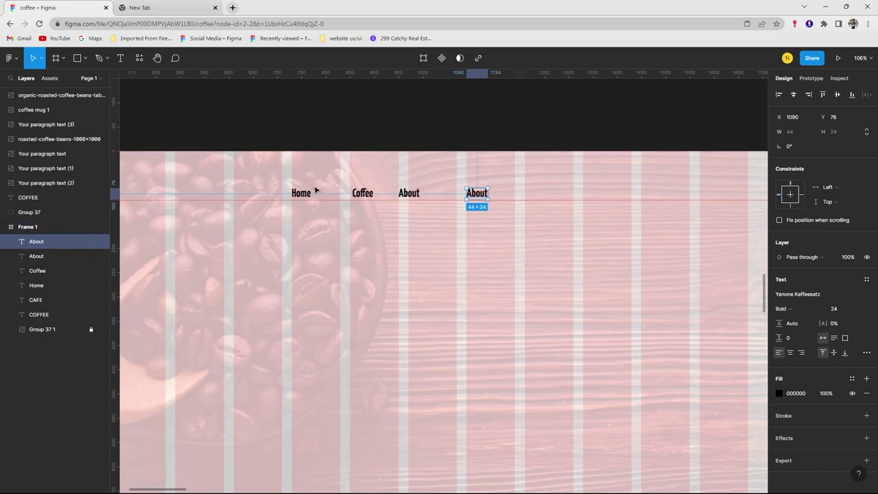
pyautogui.scroll(3, 320, 188)
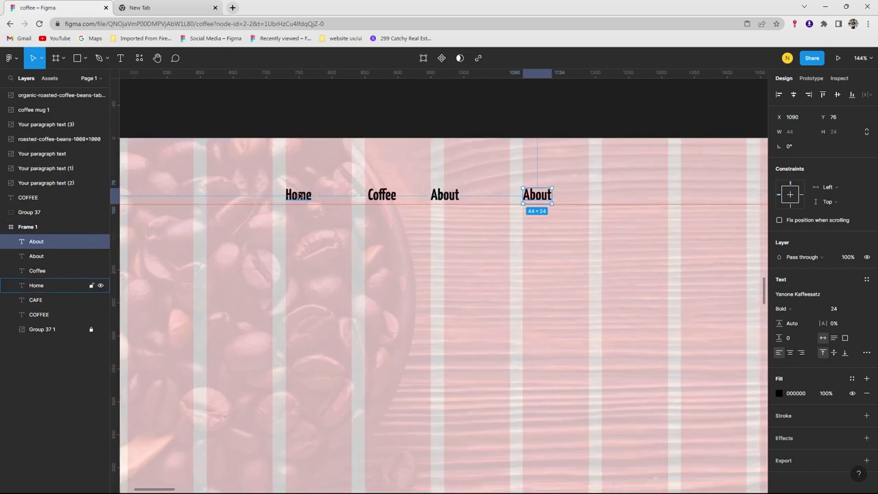
pyautogui.click(299, 196)
pyautogui.keyDown('shift'); pyautogui.click(381, 195); pyautogui.keyUp('shift')
pyautogui.keyDown('shift'); pyautogui.click(444, 194); pyautogui.keyUp('shift')
pyautogui.keyDown('shift'); pyautogui.click(535, 196); pyautogui.keyUp('shift')
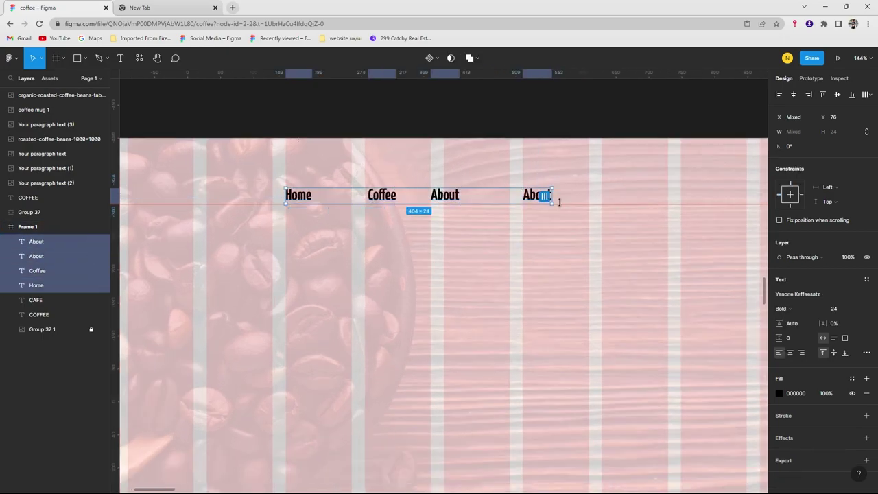
pyautogui.click(376, 233)
pyautogui.scroll(-3, 374, 239)
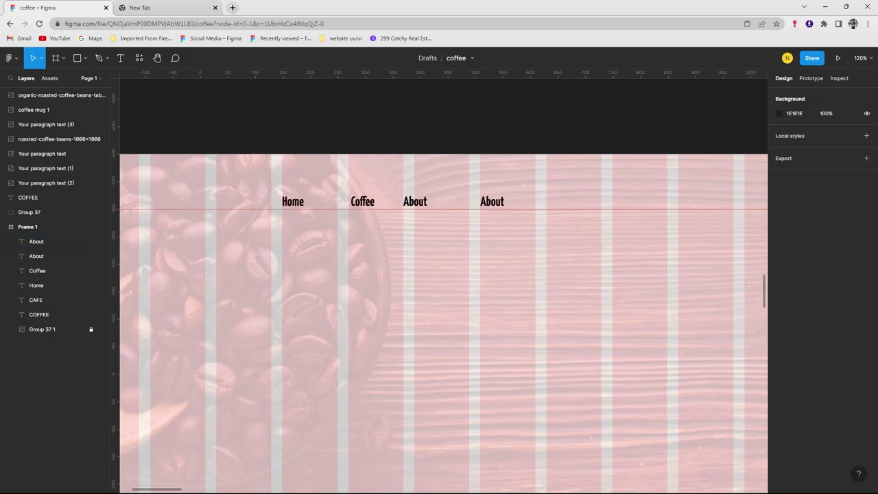
pyautogui.click(491, 202)
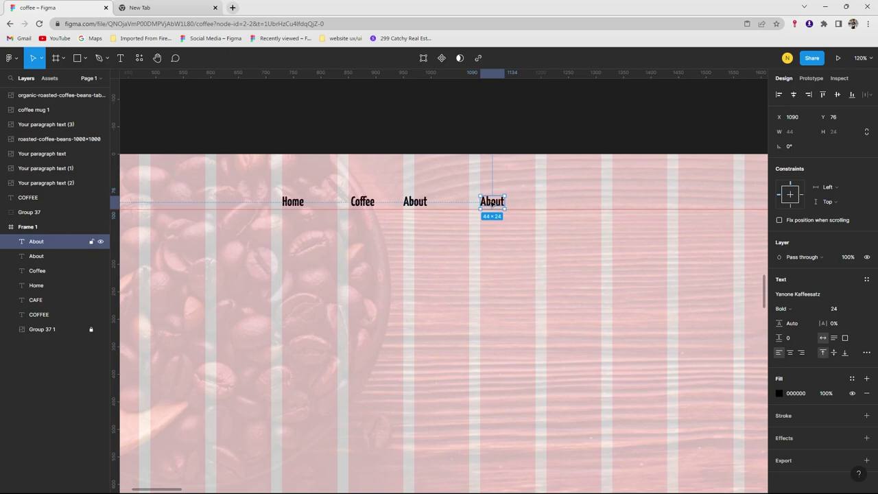
pyautogui.doubleClick(491, 201)
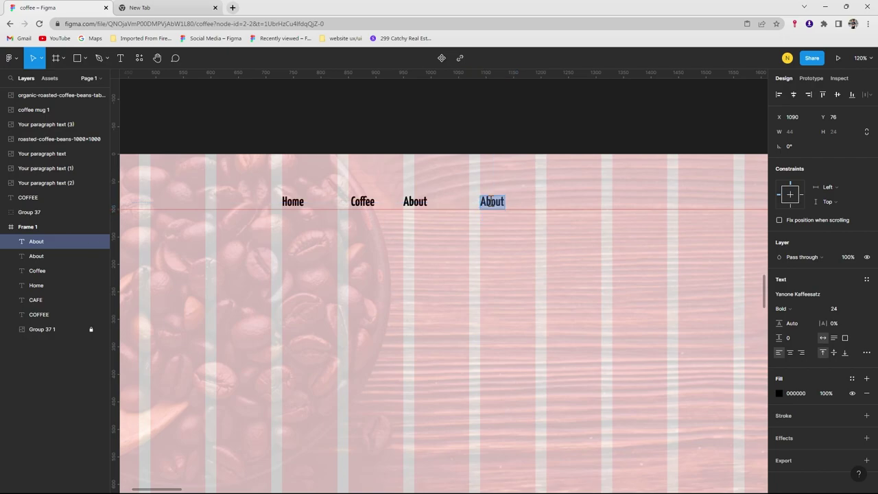
pyautogui.write('BUY')
pyautogui.write(' NOW')
# - Move the BUY NOW label to the far right of Frame 1
pyautogui.press('Escape')
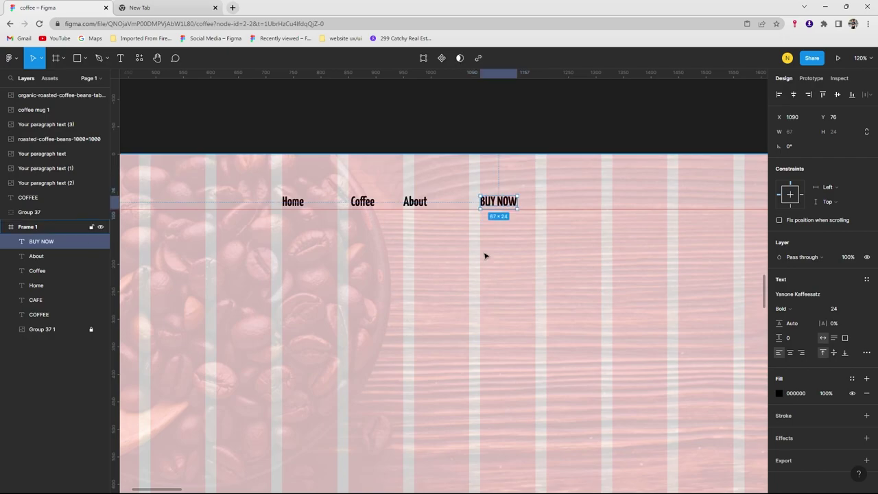
pyautogui.scroll(-3, 484, 256)
pyautogui.moveTo(410, 211); pyautogui.dragTo(576, 210)
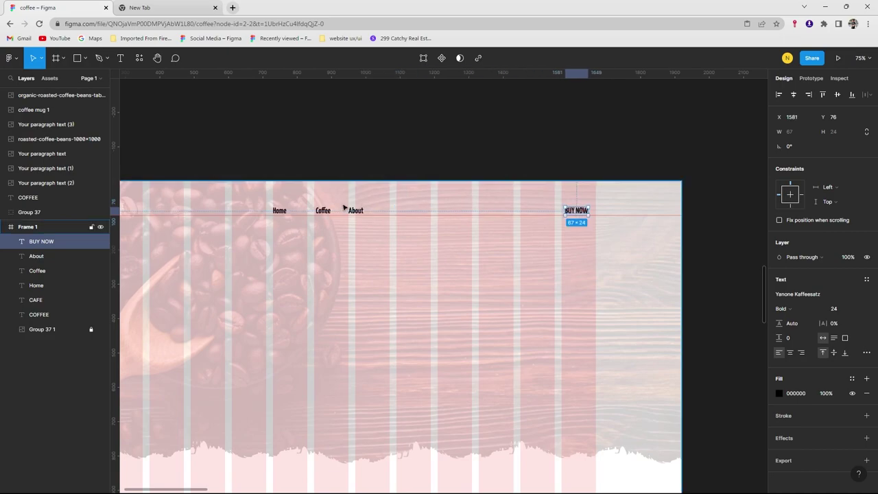
pyautogui.hscroll(-3, 344, 207)
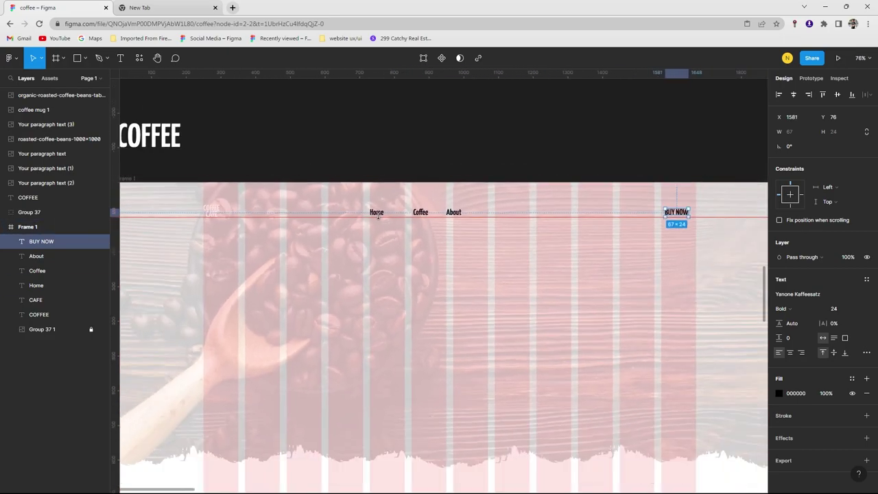
pyautogui.scroll(1, 378, 215)
pyautogui.scroll(4, 384, 215)
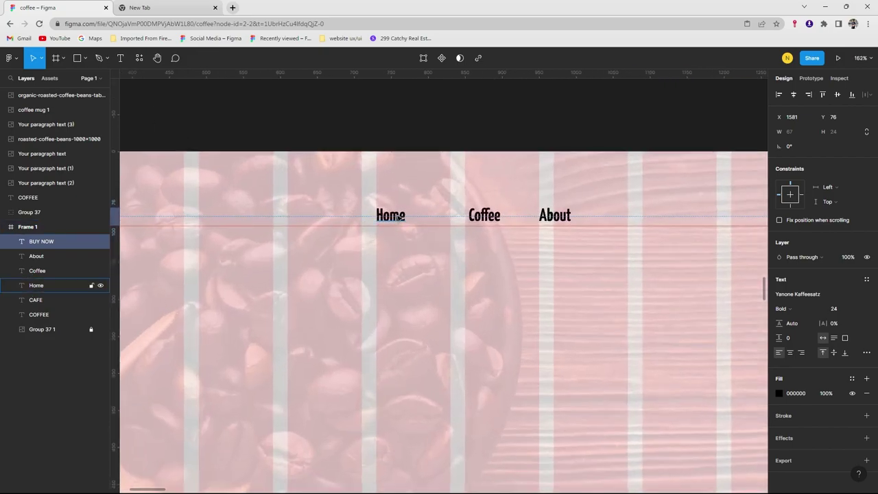
# - Distribute Home, Coffee and About evenly, adjusting the gaps to 84
pyautogui.click(397, 217)
pyautogui.keyDown('shift'); pyautogui.click(471, 215); pyautogui.keyUp('shift')
pyautogui.keyDown('shift'); pyautogui.click(541, 216); pyautogui.keyUp('shift')
pyautogui.click(865, 94)
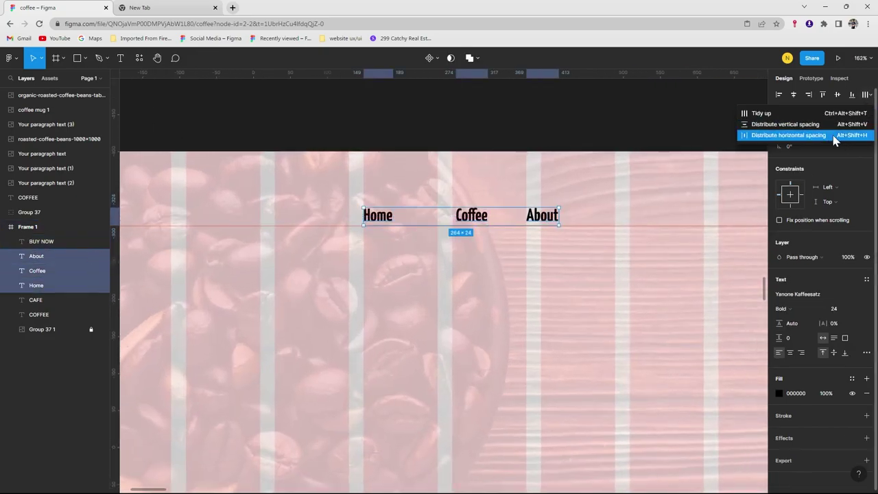
pyautogui.click(789, 135)
pyautogui.scroll(5, 497, 214)
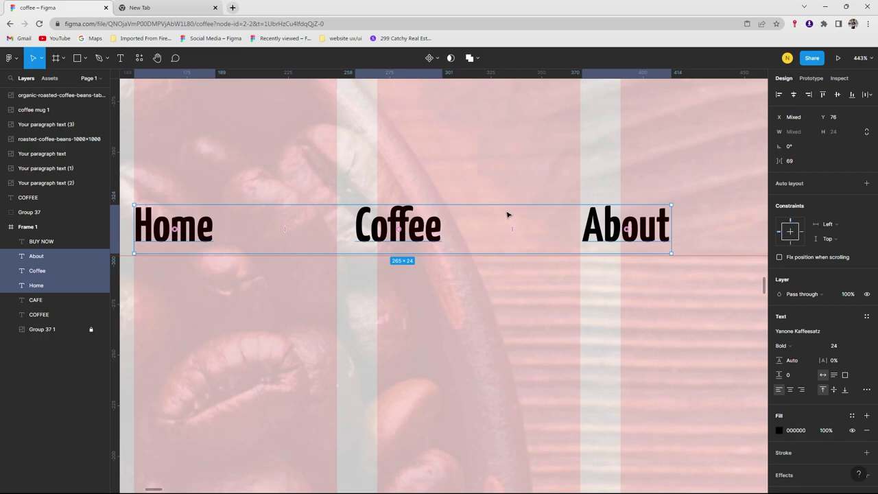
pyautogui.scroll(-1, 507, 215)
pyautogui.moveTo(519, 228); pyautogui.dragTo(698, 223)
pyautogui.scroll(-7, 558, 229)
pyautogui.scroll(-3, 528, 229)
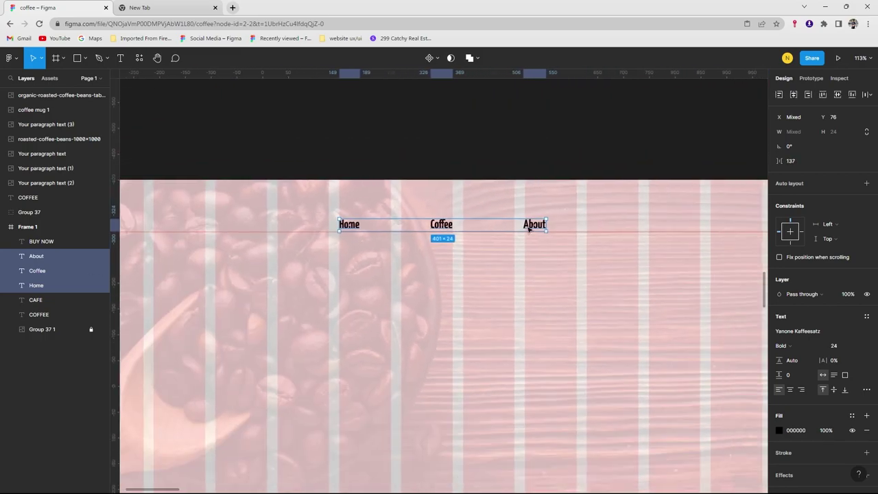
pyautogui.scroll(-3, 529, 229)
pyautogui.scroll(5, 446, 222)
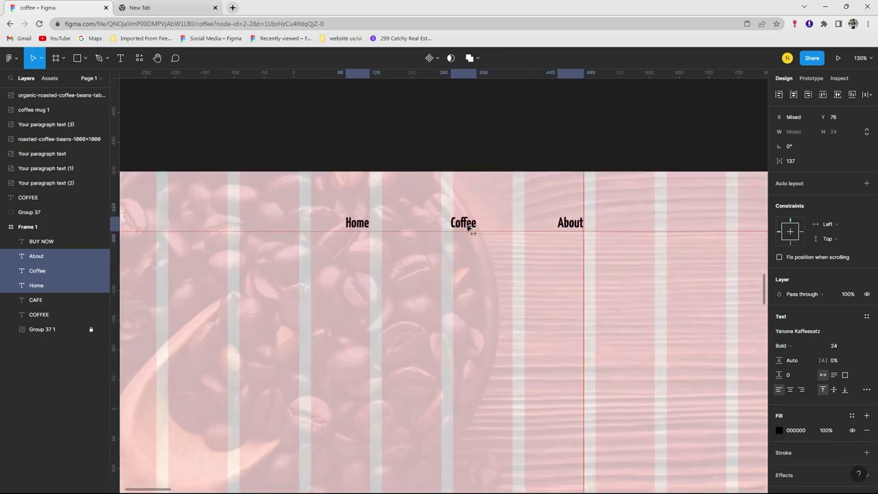
pyautogui.scroll(-3, 446, 222)
pyautogui.hscroll(2, 407, 226)
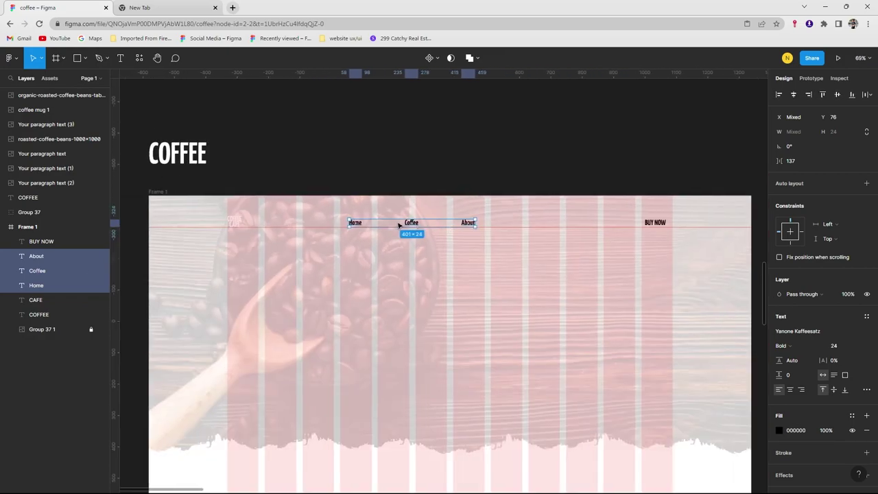
pyautogui.scroll(2, 399, 225)
pyautogui.scroll(6, 375, 234)
pyautogui.scroll(4, 397, 242)
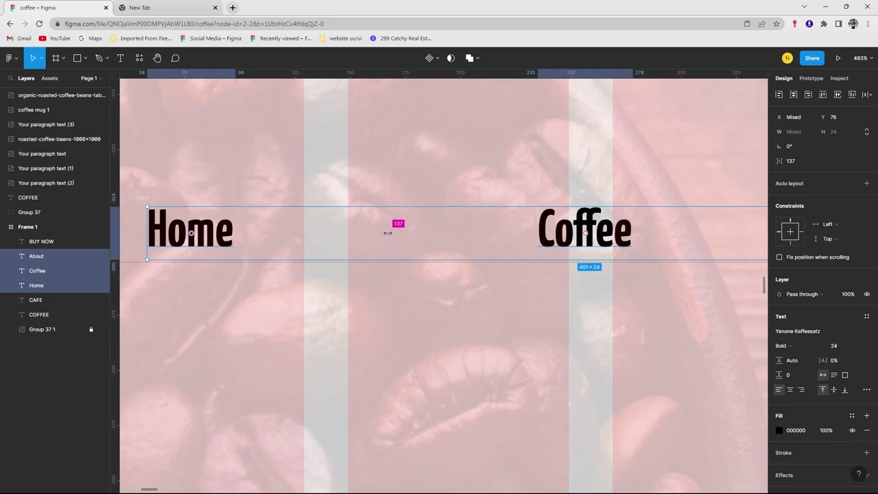
pyautogui.moveTo(394, 229)
pyautogui.mouseDown()
pyautogui.moveTo(352, 222)
pyautogui.moveTo(323, 234)
pyautogui.mouseUp()
pyautogui.scroll(-3, 341, 231)
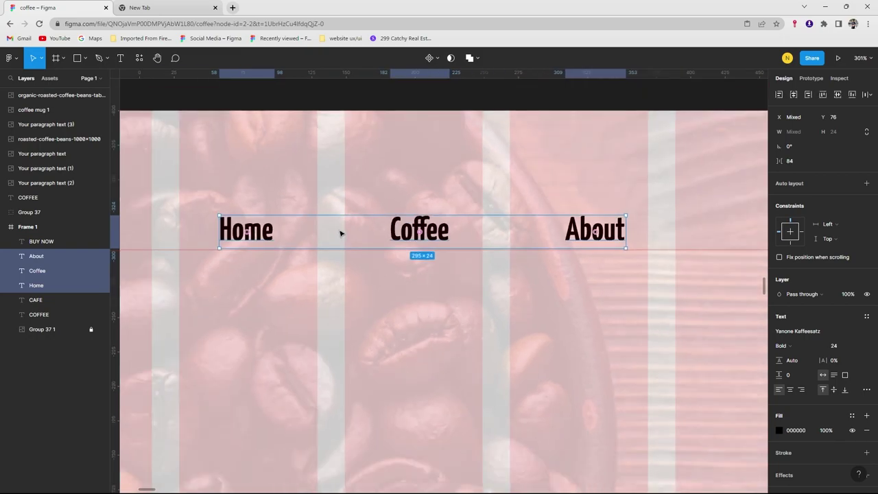
pyautogui.hscroll(-2, 349, 231)
pyautogui.hscroll(-3, 348, 231)
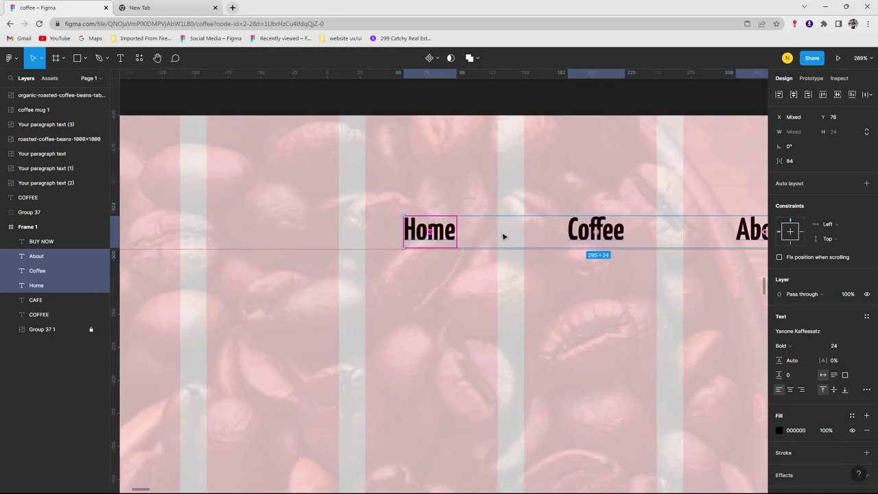
pyautogui.hscroll(2, 454, 235)
pyautogui.scroll(-3, 450, 237)
pyautogui.scroll(3, 450, 237)
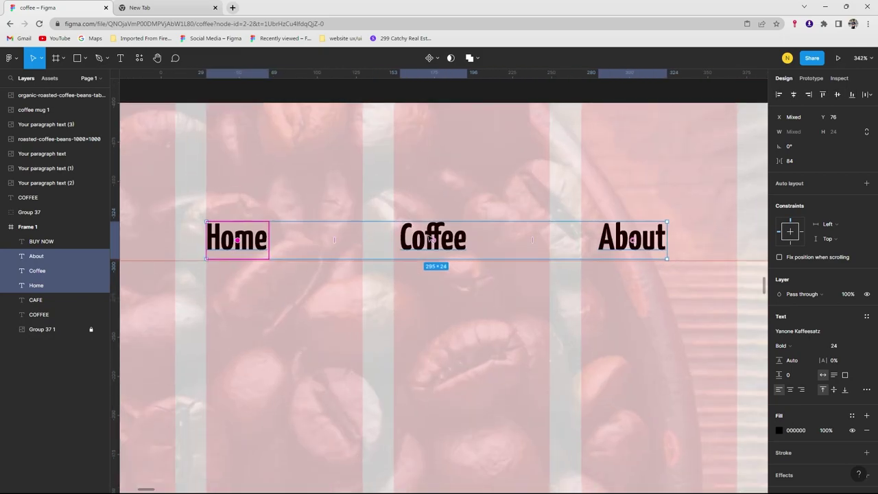
pyautogui.scroll(2, 439, 240)
# - Nudge About right to X 853 so its gaps match Home and Coffee
pyautogui.click(437, 240)
pyautogui.scroll(-2, 436, 241)
pyautogui.hscroll(2, 436, 242)
pyautogui.click(561, 237)
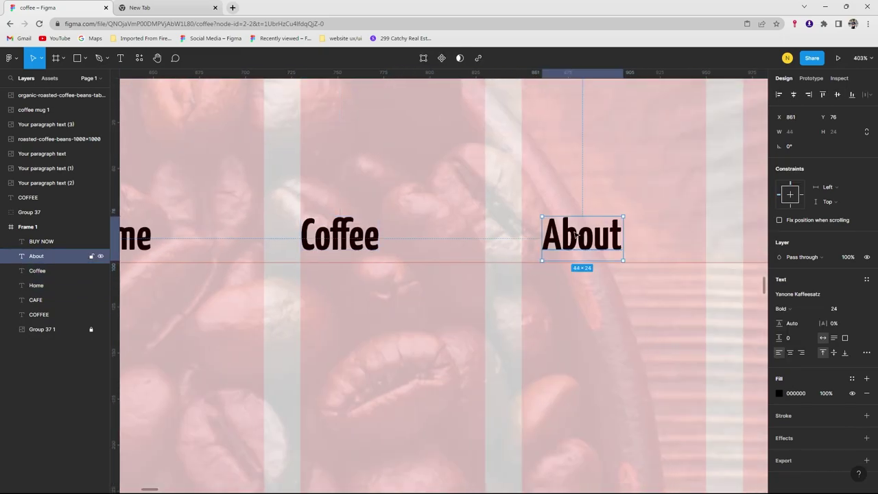
pyautogui.moveTo(561, 240); pyautogui.dragTo(569, 240)
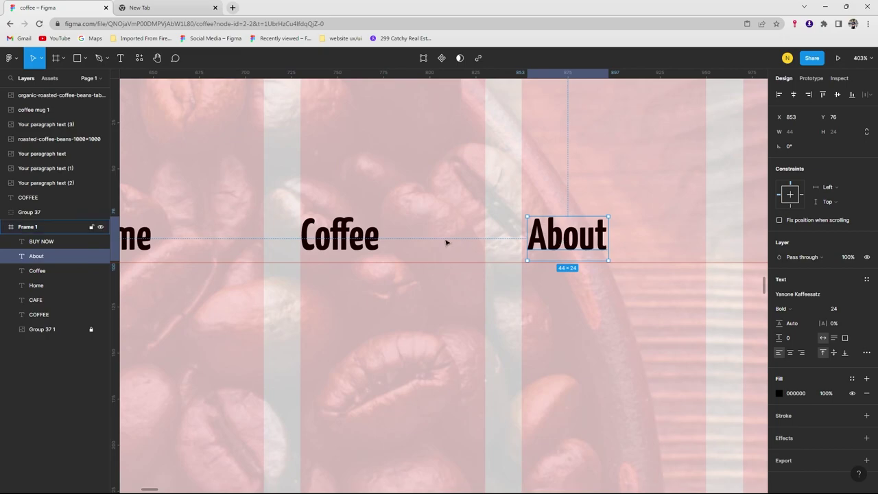
pyautogui.scroll(-2, 447, 241)
pyautogui.scroll(-2, 382, 241)
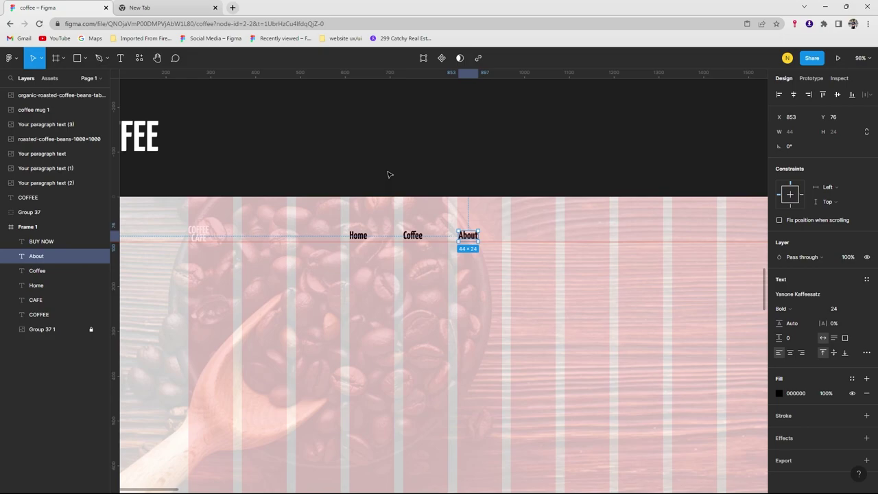
pyautogui.scroll(-1, 371, 175)
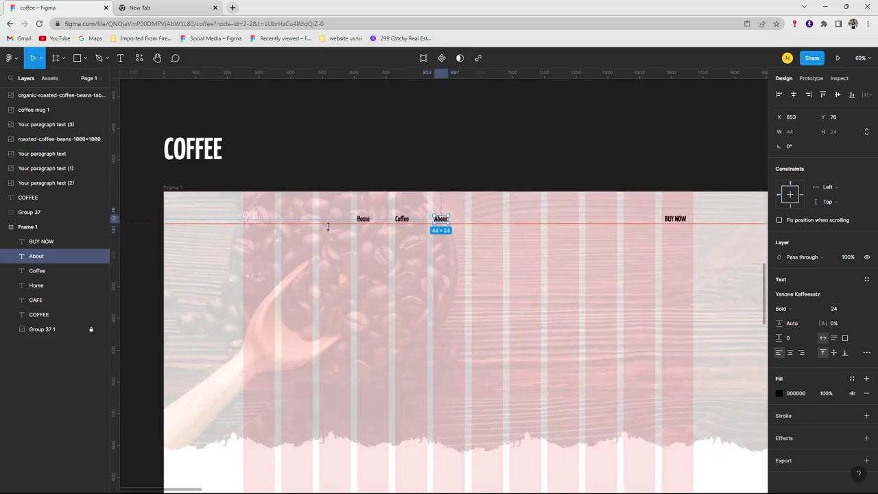
pyautogui.scroll(-1, 346, 244)
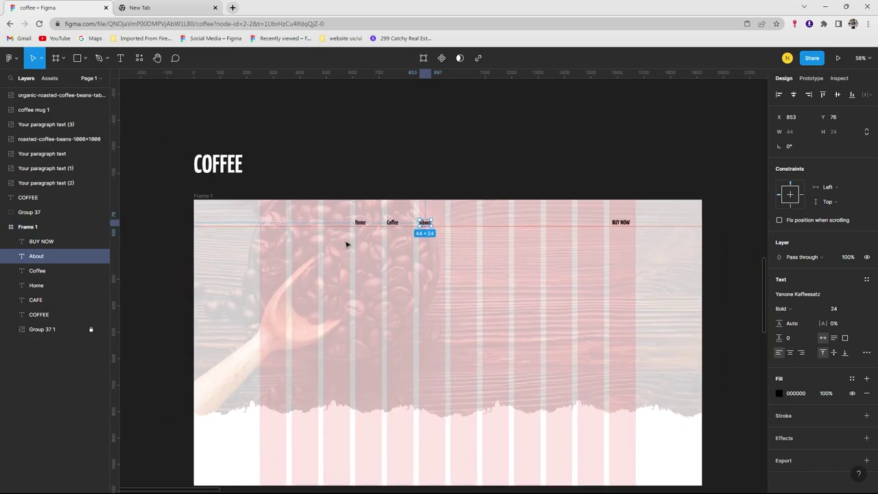
pyautogui.scroll(1, 346, 244)
pyautogui.scroll(1, 390, 241)
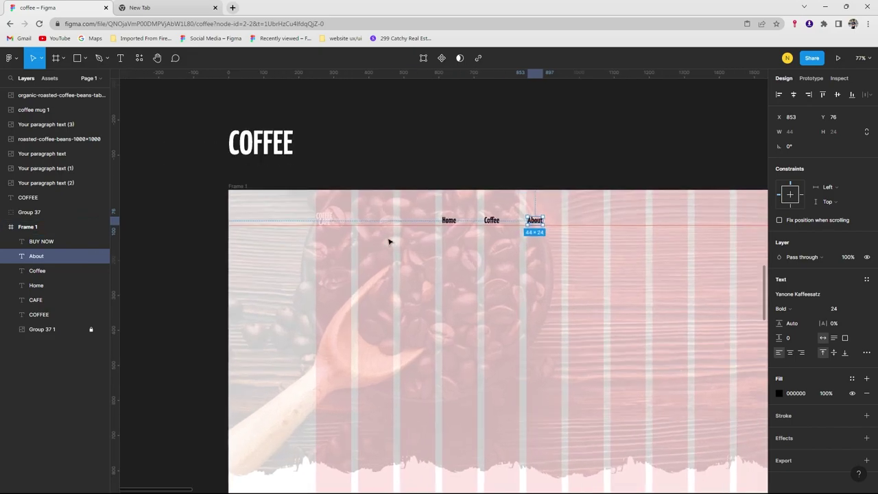
pyautogui.scroll(1, 310, 236)
# - Set the coffee-bean background image group (Group 37 1) to 100% opacity
pyautogui.click(55, 330)
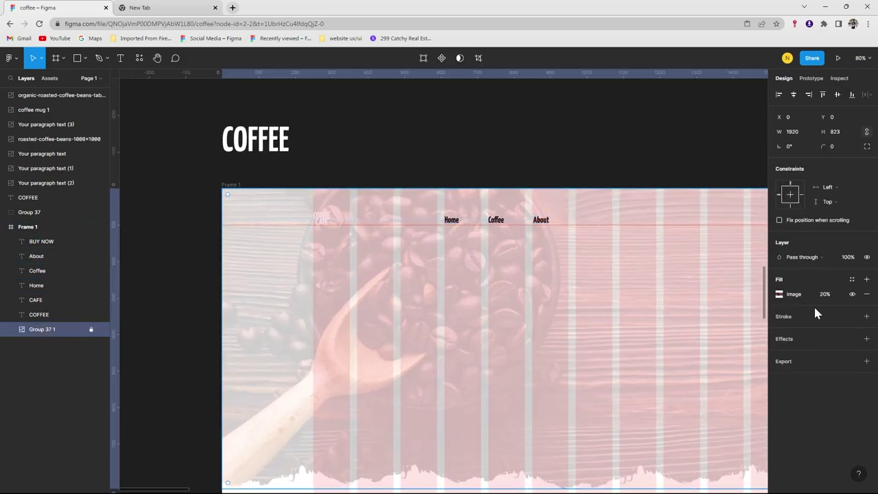
pyautogui.press('Return')
pyautogui.scroll(2, 331, 222)
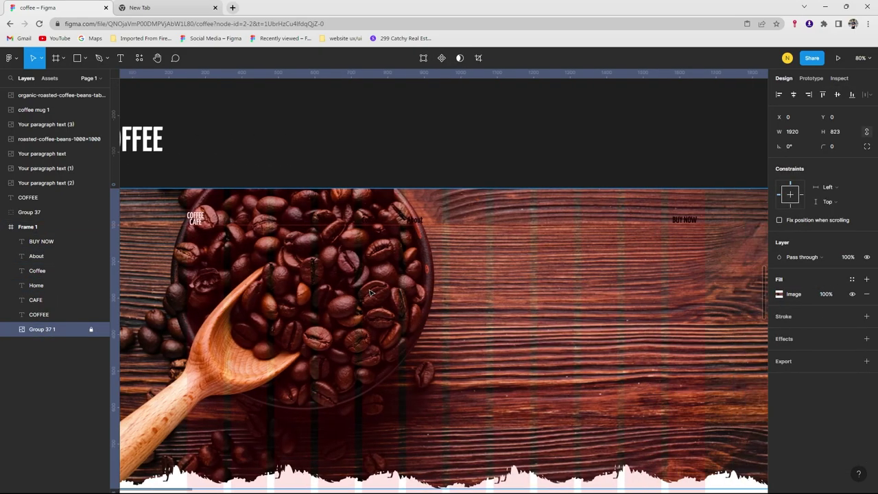
pyautogui.scroll(2, 331, 221)
pyautogui.scroll(2, 331, 221)
# - Colour the Home, Coffee and About links near-white FFF3F3
pyautogui.moveTo(330, 223); pyautogui.dragTo(504, 228)
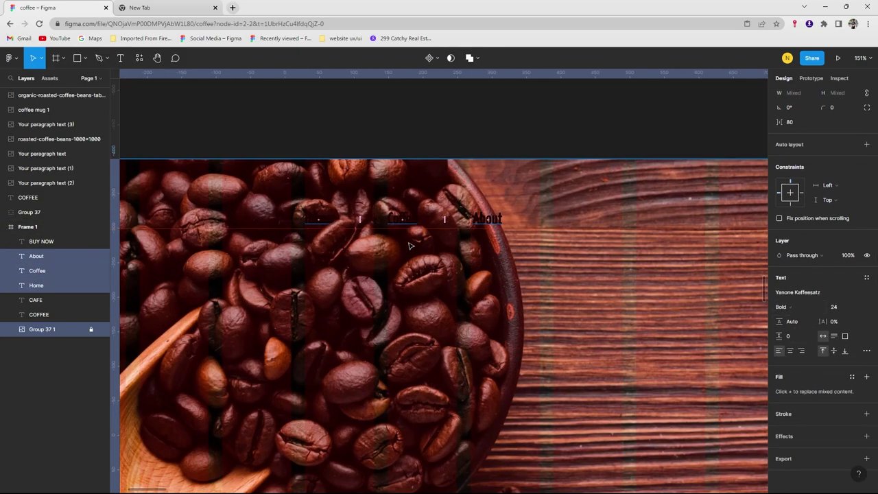
pyautogui.scroll(-3, 409, 229)
pyautogui.click(309, 237)
pyautogui.click(349, 226)
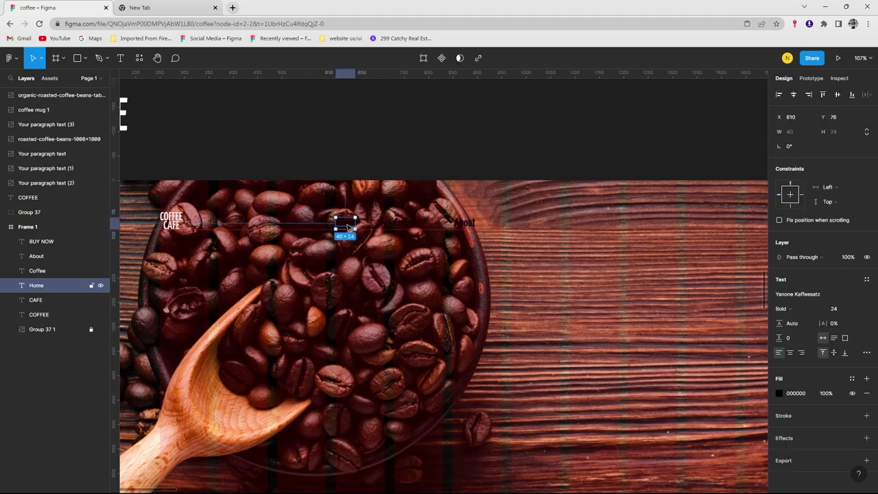
pyautogui.keyDown('shift'); pyautogui.click(397, 226); pyautogui.keyUp('shift')
pyautogui.keyDown('shift'); pyautogui.click(464, 223); pyautogui.keyUp('shift')
pyautogui.click(779, 430)
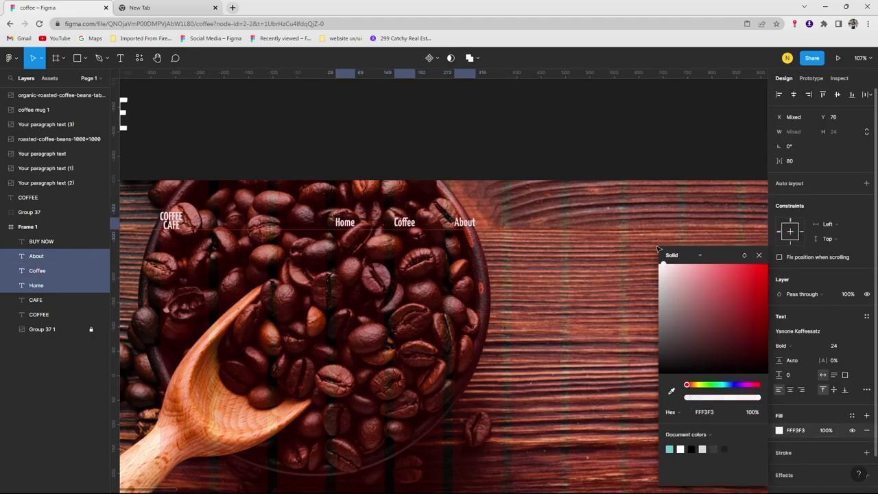
pyautogui.click(657, 249)
pyautogui.keyDown('ctrl'); pyautogui.scroll(-2, 442, 257); pyautogui.keyUp('ctrl')
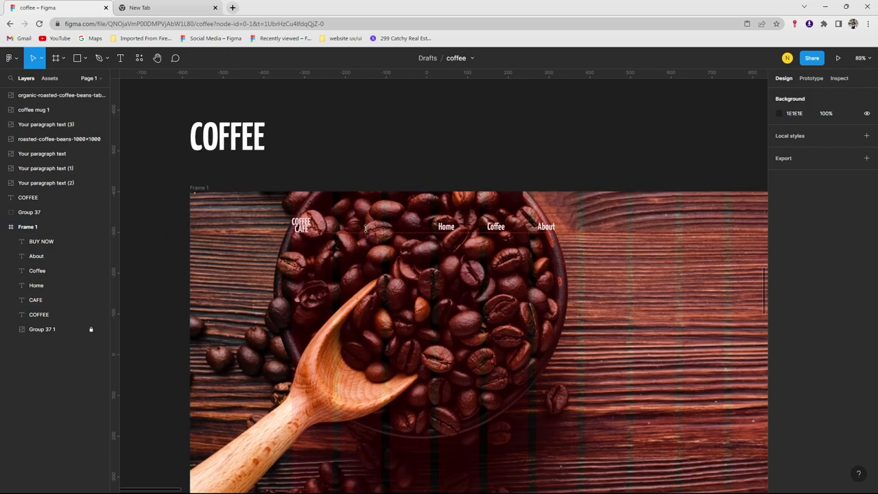
pyautogui.keyDown('ctrl'); pyautogui.scroll(-2, 336, 240); pyautogui.keyUp('ctrl')
pyautogui.keyDown('ctrl'); pyautogui.scroll(-2, 354, 233); pyautogui.keyUp('ctrl')
pyautogui.keyDown('ctrl'); pyautogui.scroll(-1, 368, 226); pyautogui.keyUp('ctrl')
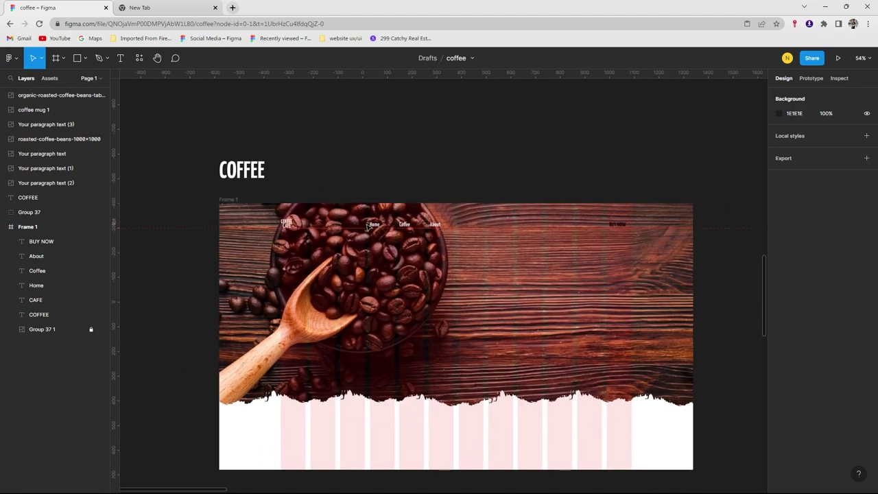
# - Draw a rectangle over the hero, filled black 000000 at 66% opacity
pyautogui.click(77, 59)
pyautogui.hscroll(1, 206, 203)
pyautogui.moveTo(206, 203)
pyautogui.mouseDown()
pyautogui.moveTo(680, 396)
pyautogui.moveTo(682, 410)
pyautogui.mouseUp()
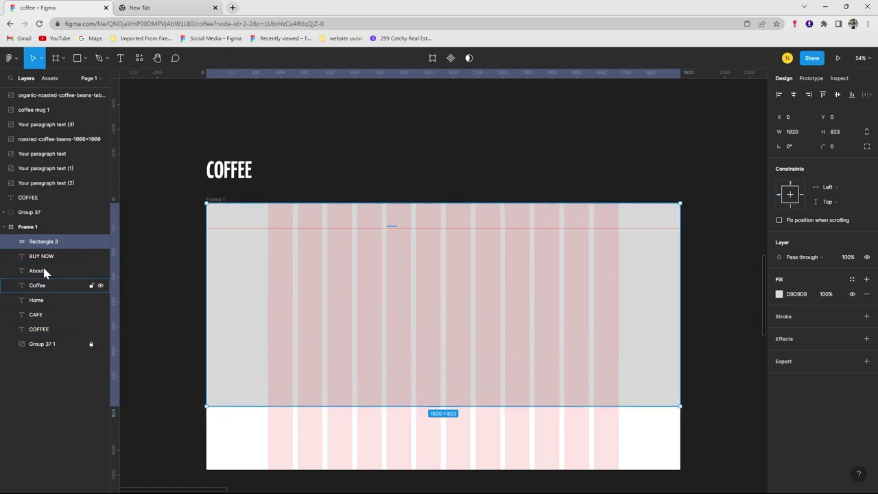
pyautogui.moveTo(72, 336); pyautogui.dragTo(73, 336)
pyautogui.click(779, 293)
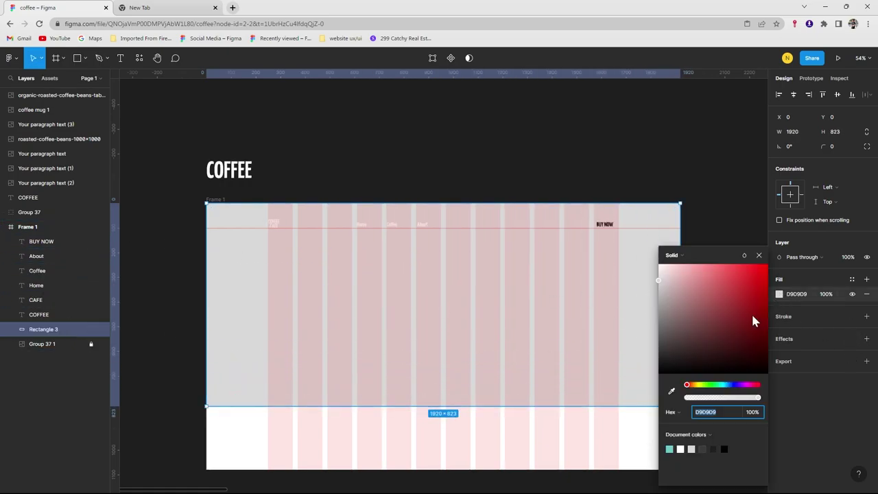
pyautogui.write('000000')
pyautogui.press('Return')
pyautogui.click(758, 255)
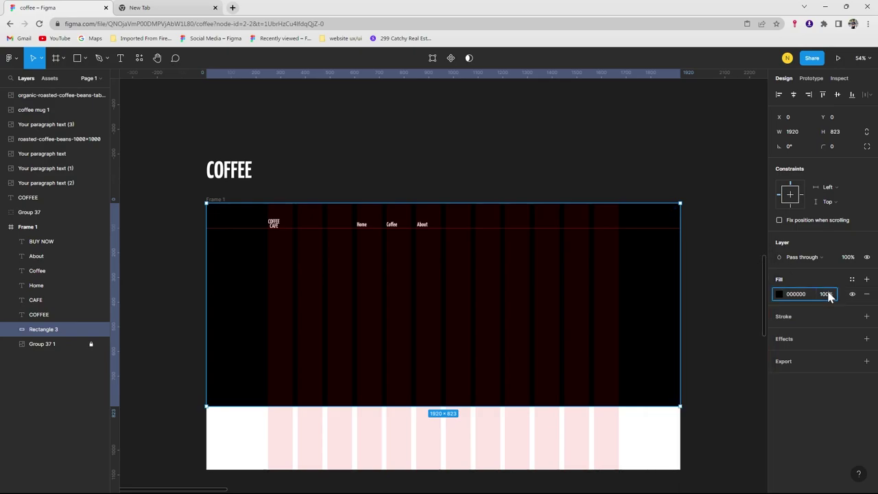
pyautogui.click(779, 294)
pyautogui.moveTo(738, 398); pyautogui.dragTo(735, 398)
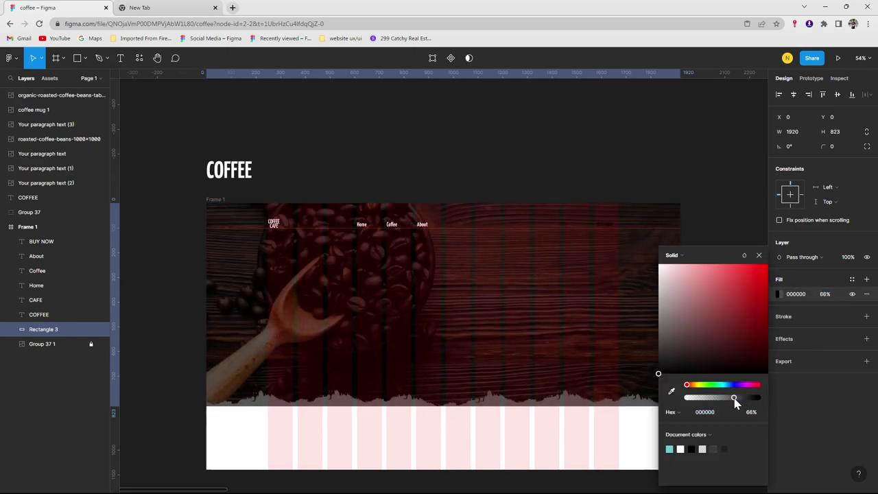
# - Duplicate the background image, lock the original, and mask the black overlay with the copy
pyautogui.click(42, 344)
pyautogui.hotkey('ctrl', 'd')
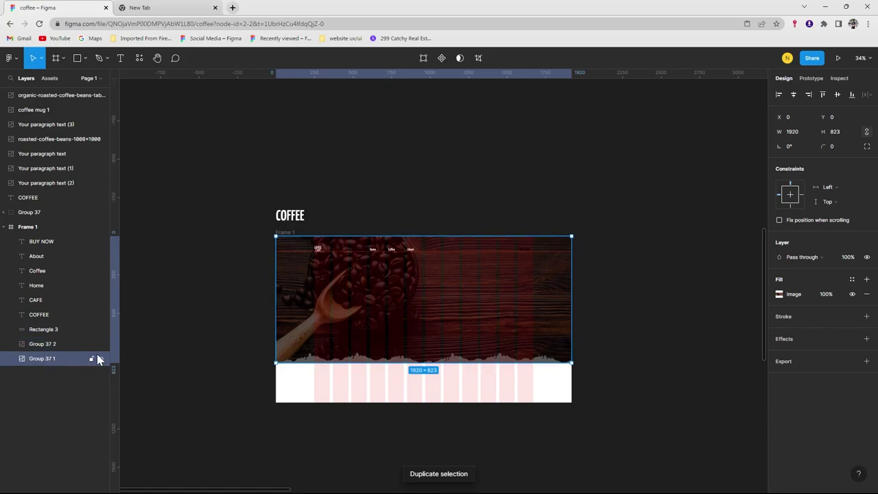
pyautogui.click(91, 358)
pyautogui.click(55, 343)
pyautogui.keyDown('shift'); pyautogui.click(54, 329); pyautogui.keyUp('shift')
pyautogui.click(450, 57)
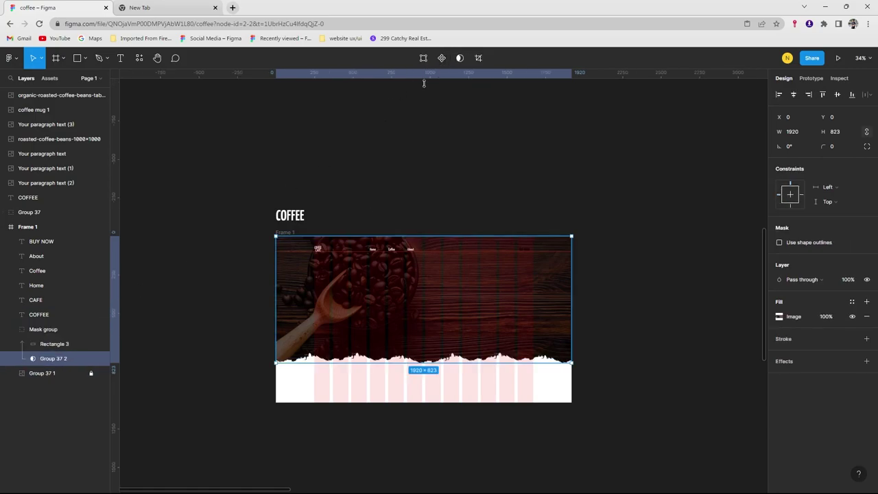
pyautogui.scroll(5, 364, 290)
pyautogui.scroll(-3, 364, 291)
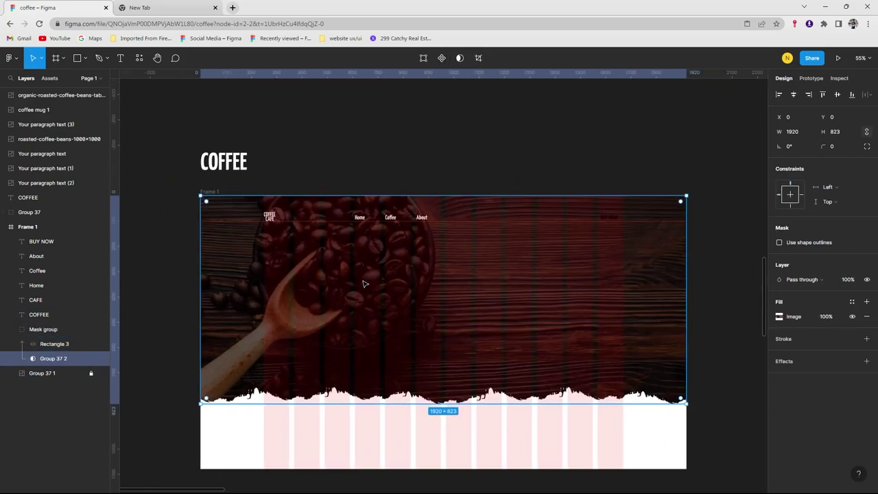
pyautogui.click(15, 328)
pyautogui.click(329, 177)
# - Recolour the BUY NOW text white
pyautogui.scroll(2, 329, 176)
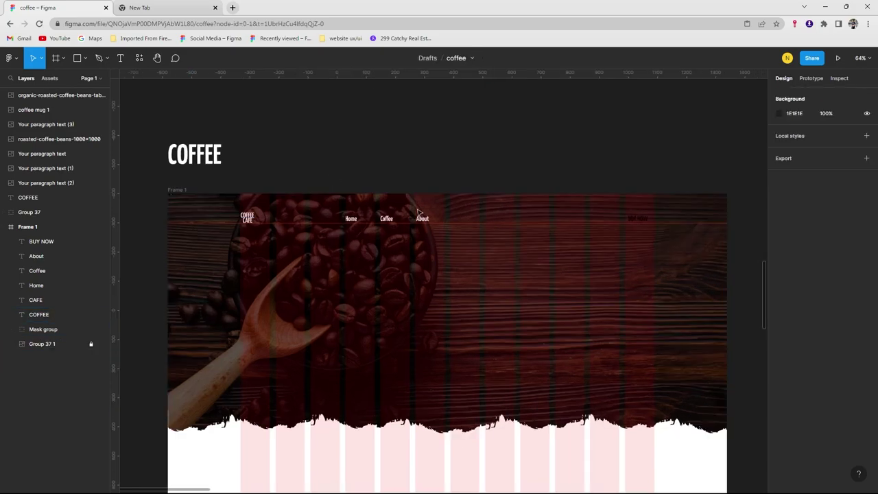
pyautogui.hscroll(1, 457, 218)
pyautogui.scroll(3, 521, 226)
pyautogui.click(544, 206)
pyautogui.click(778, 393)
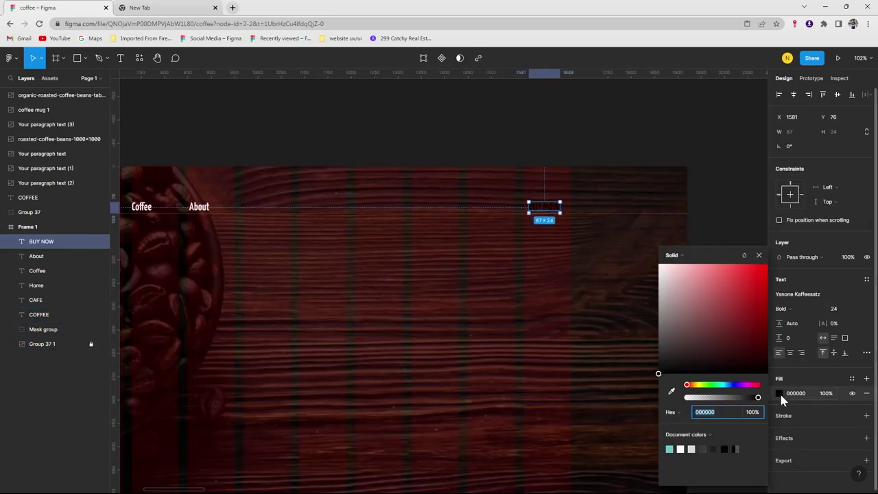
pyautogui.click(87, 331)
pyautogui.scroll(3, 540, 210)
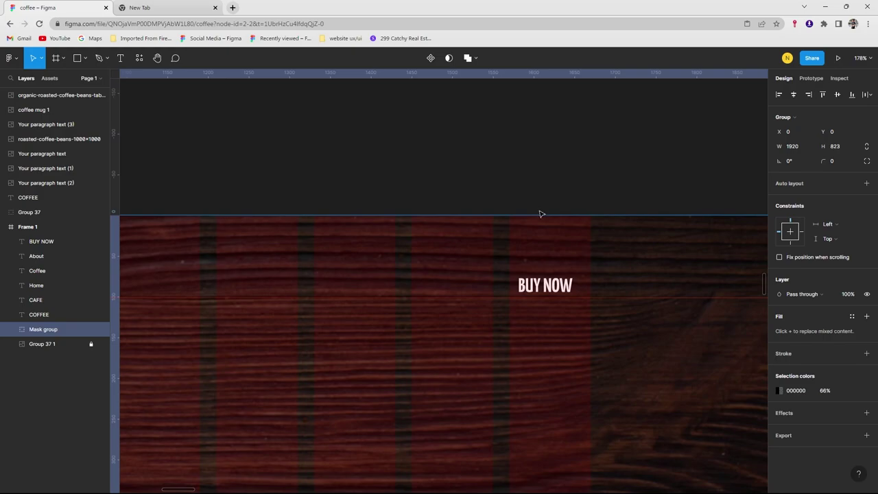
pyautogui.hscroll(-1, 539, 214)
pyautogui.scroll(-1, 540, 213)
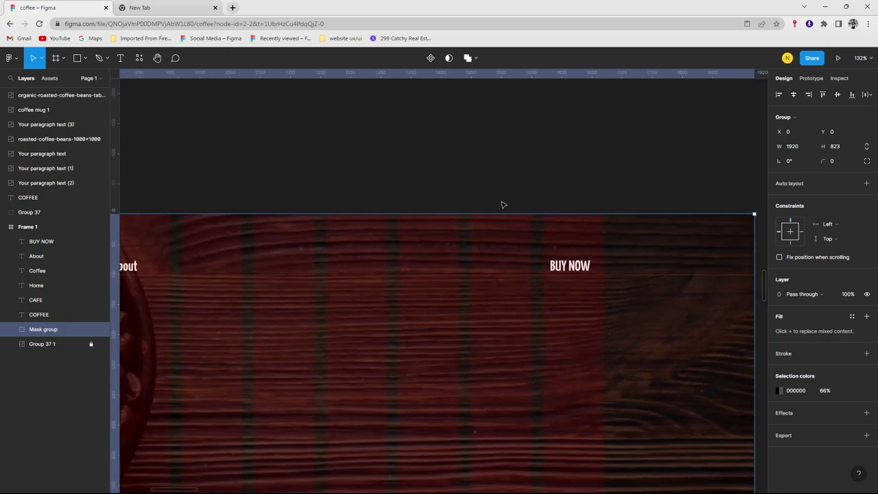
pyautogui.click(76, 58)
pyautogui.scroll(1, 550, 290)
# - Draw a 129 × 37 D9D9D9 pill button over BUY NOW with 18 corner radius
pyautogui.hscroll(2, 521, 274)
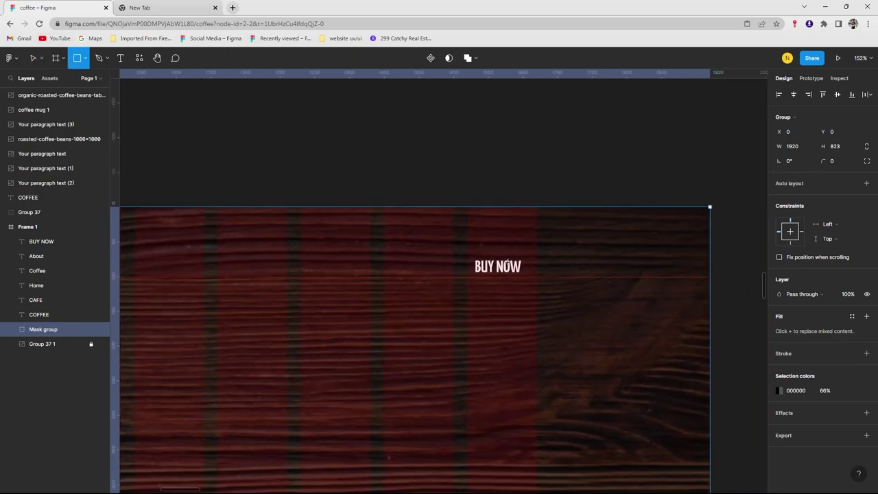
pyautogui.moveTo(447, 251)
pyautogui.mouseDown()
pyautogui.moveTo(516, 280)
pyautogui.moveTo(536, 277)
pyautogui.mouseUp()
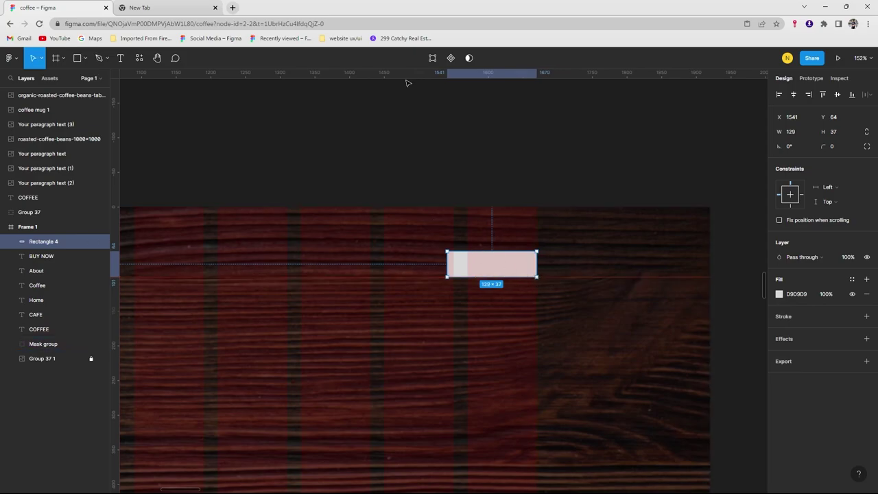
pyautogui.moveTo(823, 146); pyautogui.dragTo(869, 146)
pyautogui.press('Escape')
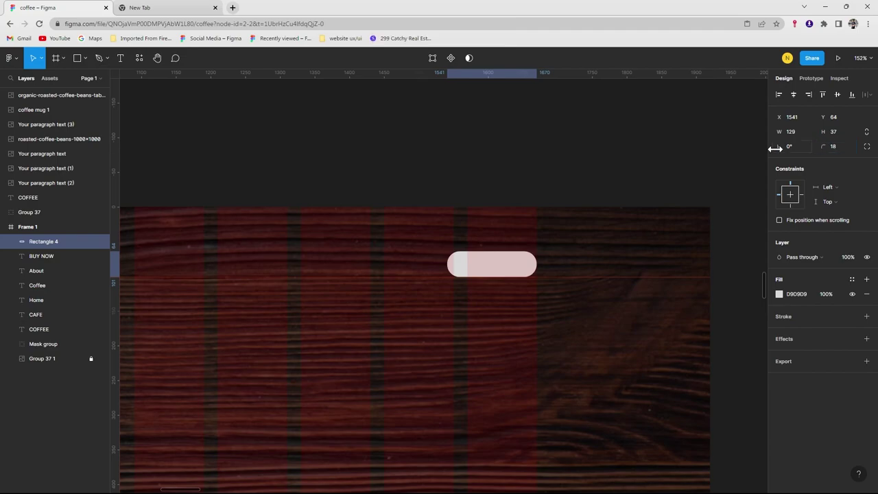
# - Bring BUY NOW above the pill and centre it horizontally on the button
pyautogui.moveTo(41, 241); pyautogui.dragTo(41, 264)
pyautogui.click(503, 269)
pyautogui.scroll(5, 502, 269)
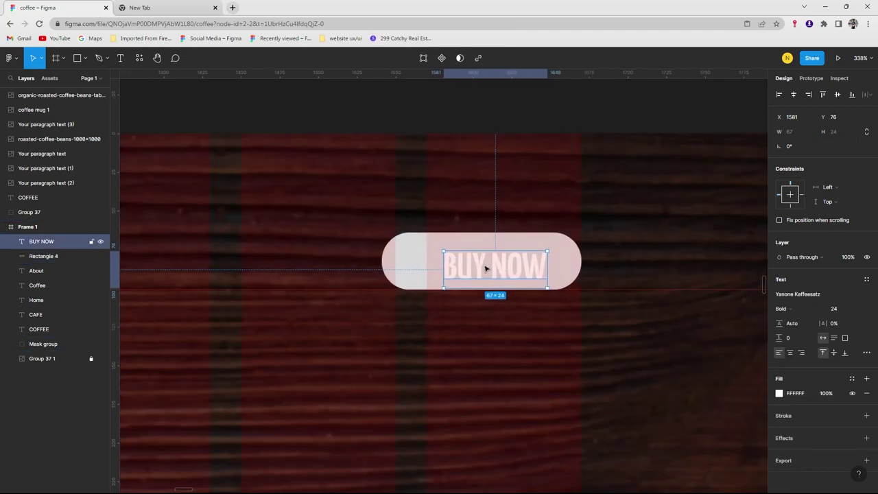
pyautogui.moveTo(484, 262); pyautogui.dragTo(496, 266)
pyautogui.keyDown('shift'); pyautogui.click(567, 258); pyautogui.keyUp('shift')
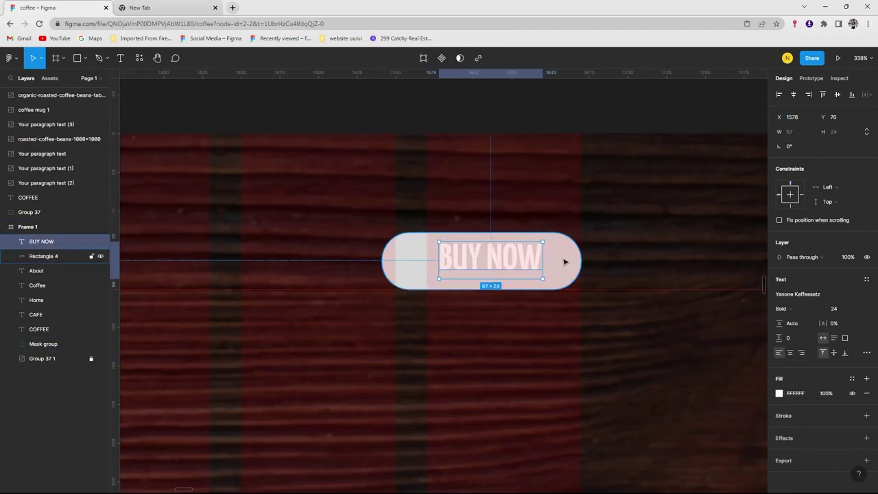
pyautogui.click(793, 94)
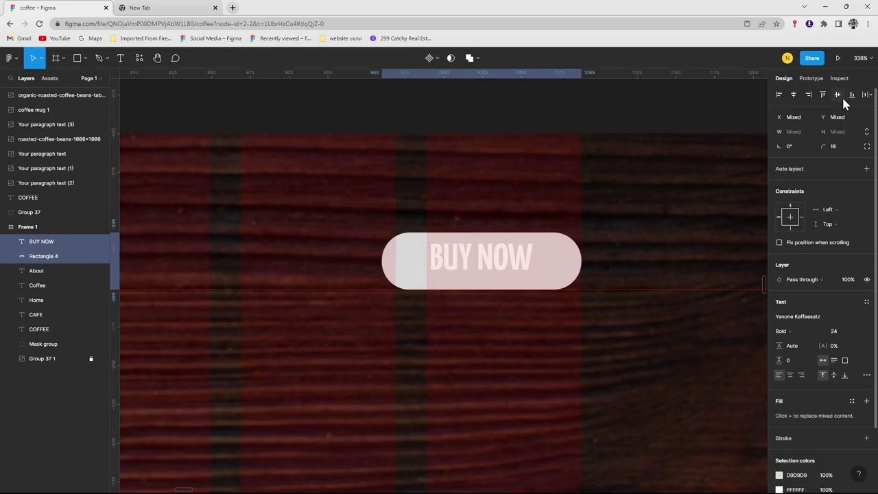
# - Nudge the BUY NOW label down until it sits vertically centred in the pill
pyautogui.click(464, 260)
pyautogui.moveTo(466, 258); pyautogui.dragTo(466, 258)
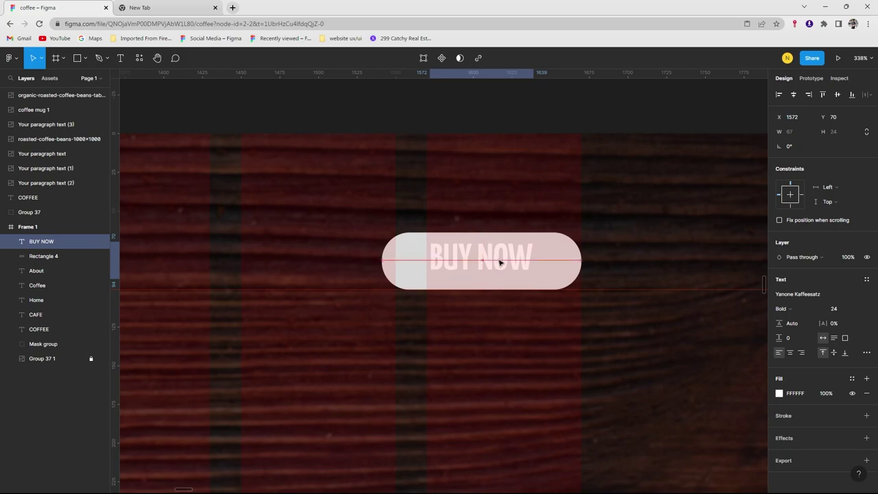
pyautogui.keyDown('shift'); pyautogui.click(555, 259); pyautogui.keyUp('shift')
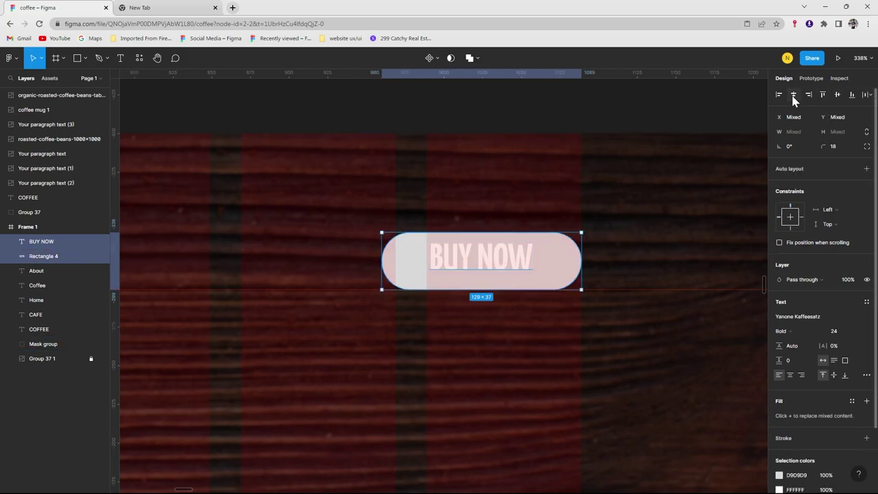
pyautogui.click(480, 258)
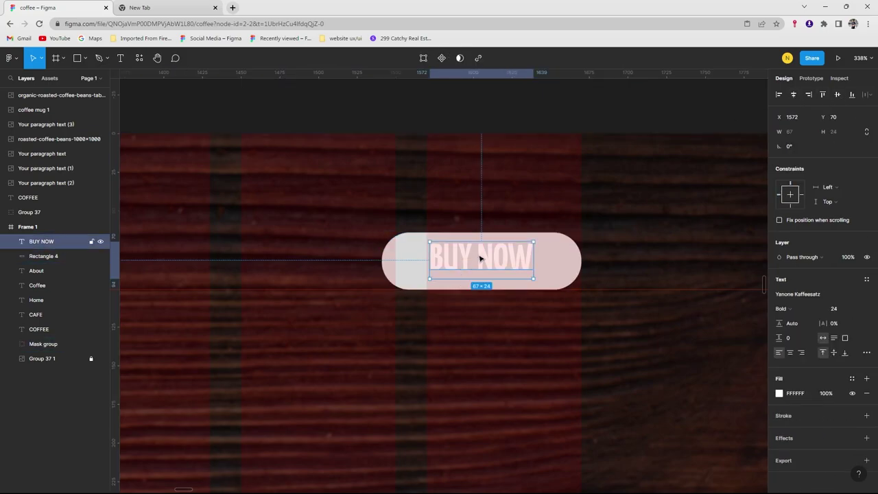
pyautogui.hotkey('shift', 'Down')
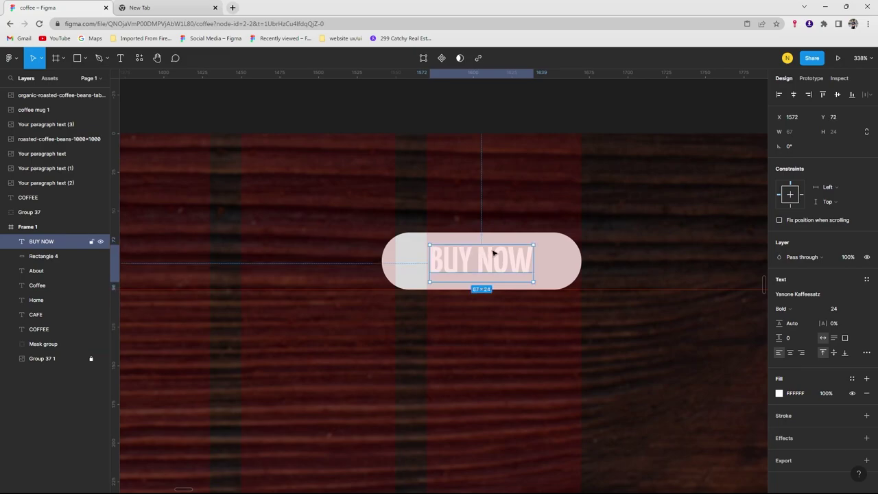
# - Nudge BUY NOW slightly lower and colour it dark red sampled from the background photo
pyautogui.press('Down')
pyautogui.press('Down')
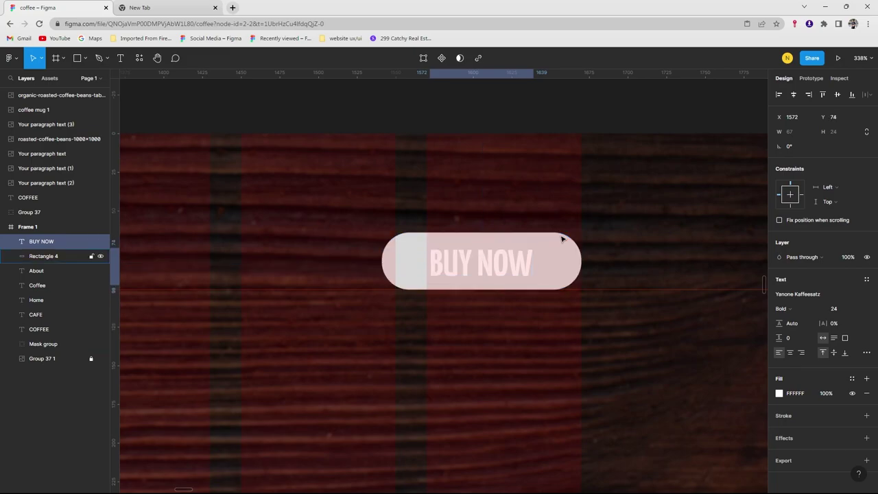
pyautogui.click(779, 393)
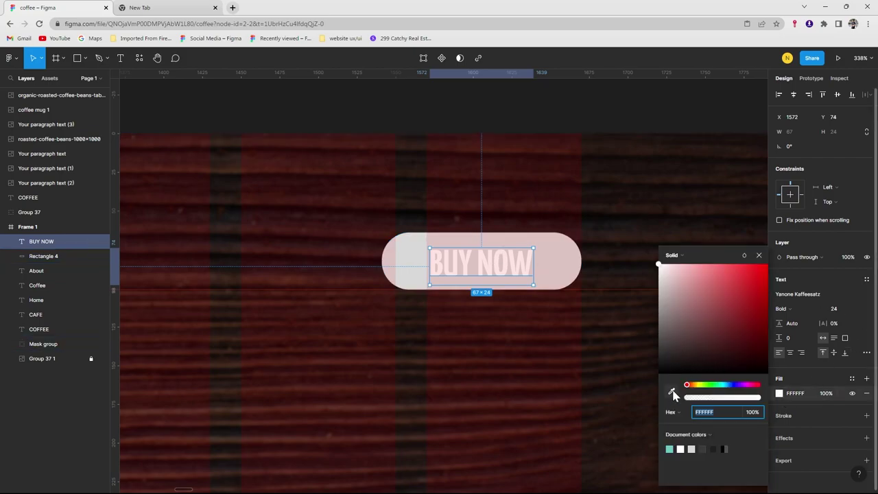
pyautogui.click(671, 391)
pyautogui.scroll(-5, 599, 274)
pyautogui.scroll(-3, 304, 316)
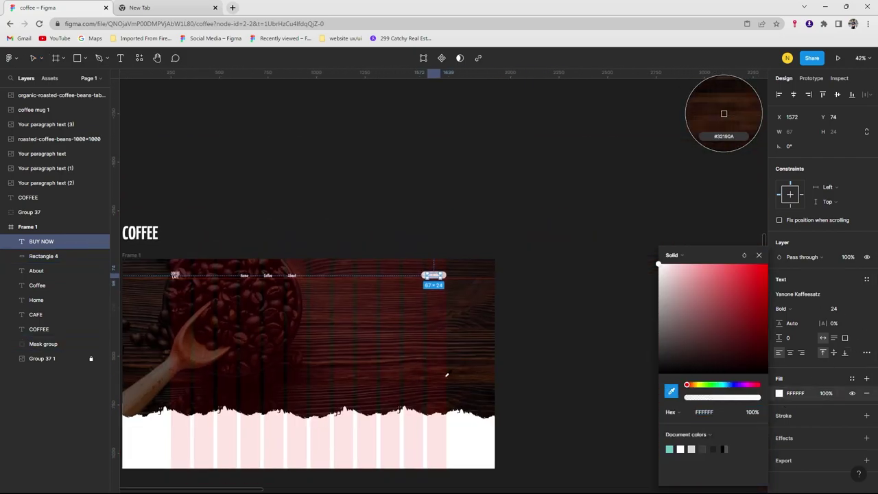
pyautogui.click(462, 327)
pyautogui.press('Escape')
pyautogui.scroll(5, 426, 258)
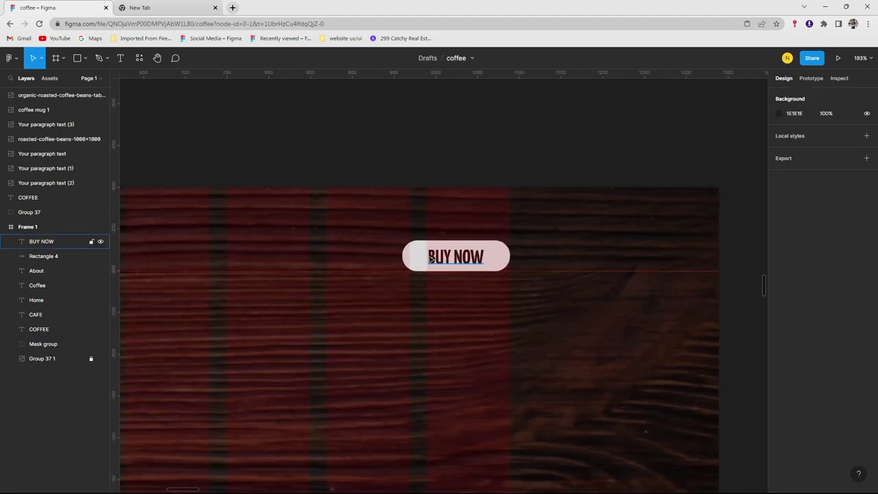
pyautogui.scroll(-3, 426, 258)
pyautogui.scroll(-3, 419, 259)
pyautogui.scroll(2, 384, 247)
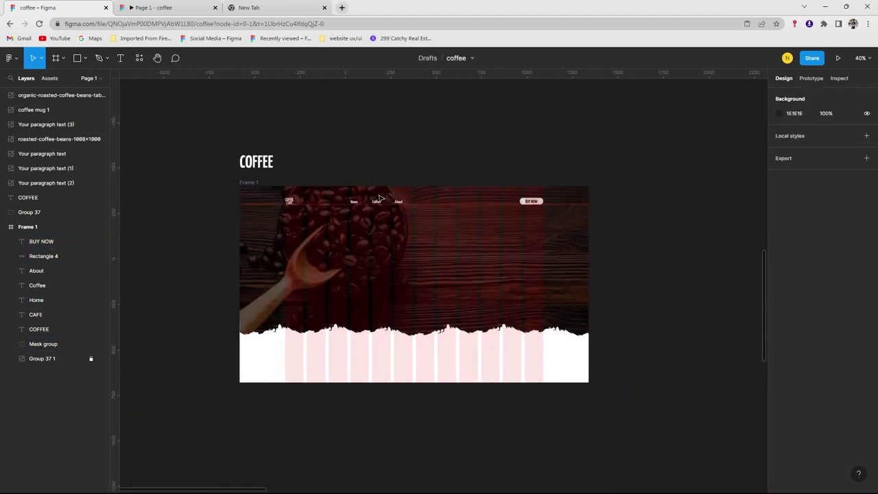
pyautogui.scroll(3, 398, 233)
pyautogui.scroll(2, 343, 212)
# - Shift the Home, Coffee and About links slightly left and check in prototype preview
pyautogui.click(305, 205)
pyautogui.keyDown('shift'); pyautogui.click(361, 202); pyautogui.keyUp('shift')
pyautogui.keyDown('shift'); pyautogui.click(419, 202); pyautogui.keyUp('shift')
pyautogui.scroll(-3, 439, 204)
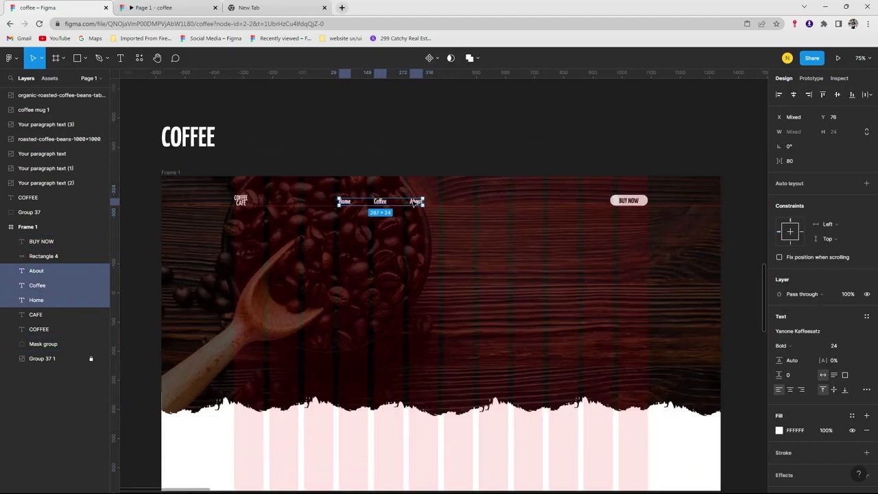
pyautogui.moveTo(455, 203); pyautogui.dragTo(470, 203)
pyautogui.click(154, 7)
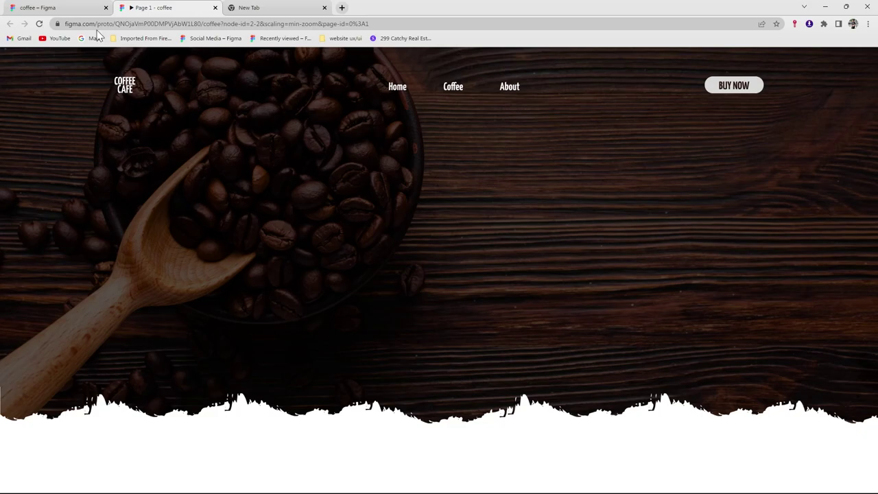
pyautogui.click(48, 8)
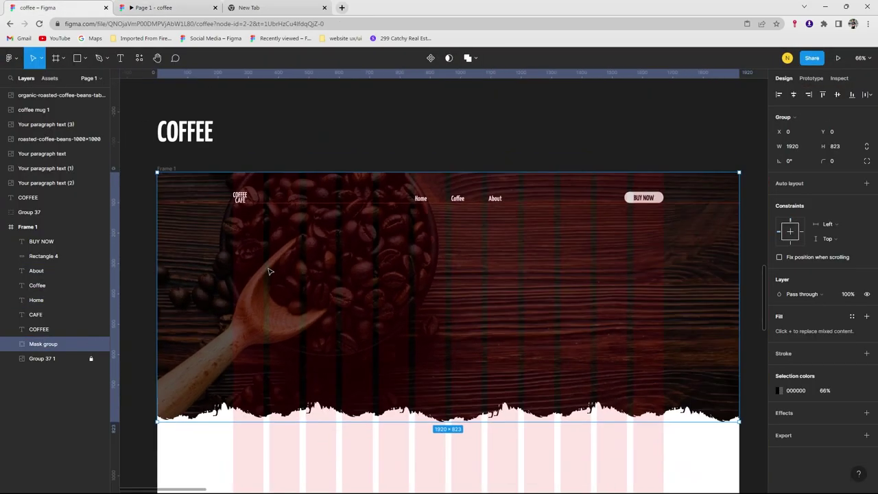
# - Add a new text box below the NOW YOU CAN FEEL THE ENERGY tagline for the headline
pyautogui.keyDown('ctrl'); pyautogui.scroll(3, 268, 271); pyautogui.keyUp('ctrl')
pyautogui.doubleClick(237, 258)
pyautogui.write('NOW YOU CAN FEEL THE ENERGY')
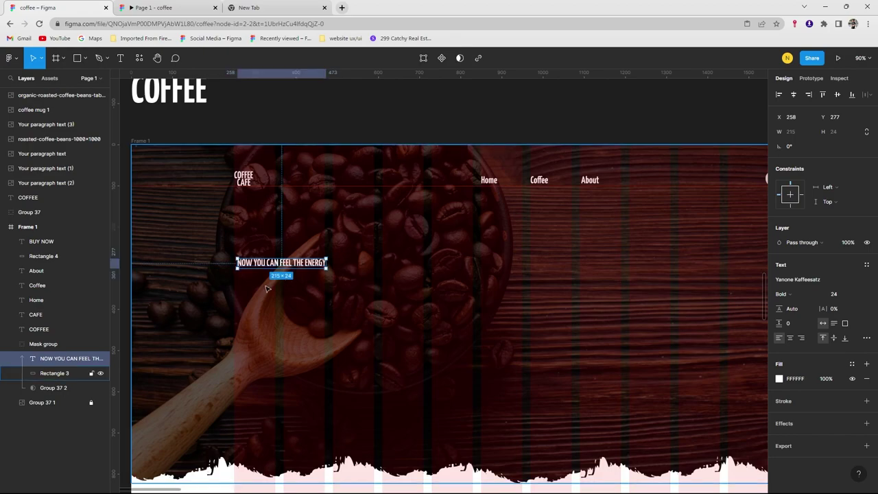
pyautogui.press('t')
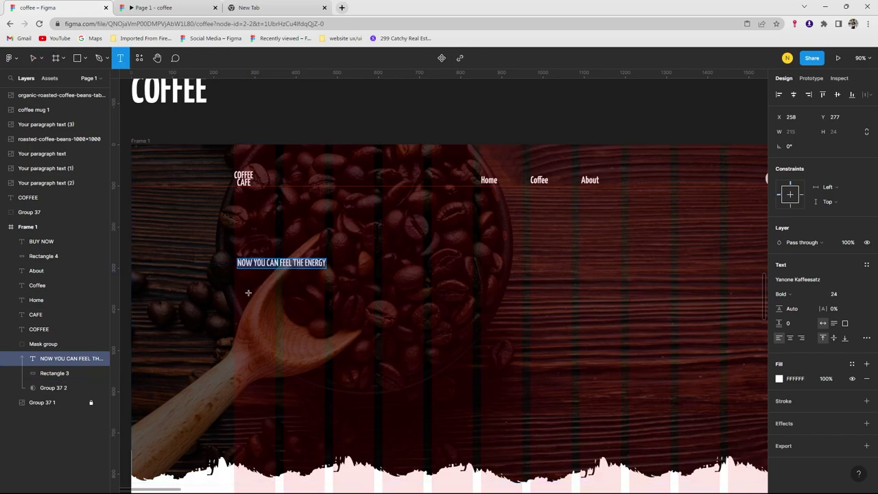
pyautogui.click(248, 298)
pyautogui.write('Start your day with a black Coffee')
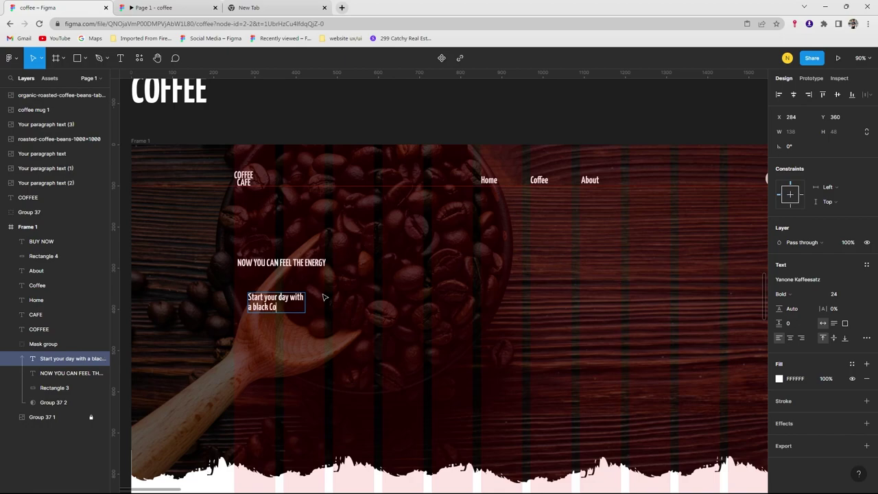
# - Set the Start your day headline font size to 96
pyautogui.click(859, 295)
pyautogui.click(843, 356)
pyautogui.scroll(-2, 336, 286)
pyautogui.scroll(2, 322, 288)
# - Make the tagline Regular weight at size 36 and nudge it slightly lower
pyautogui.click(261, 251)
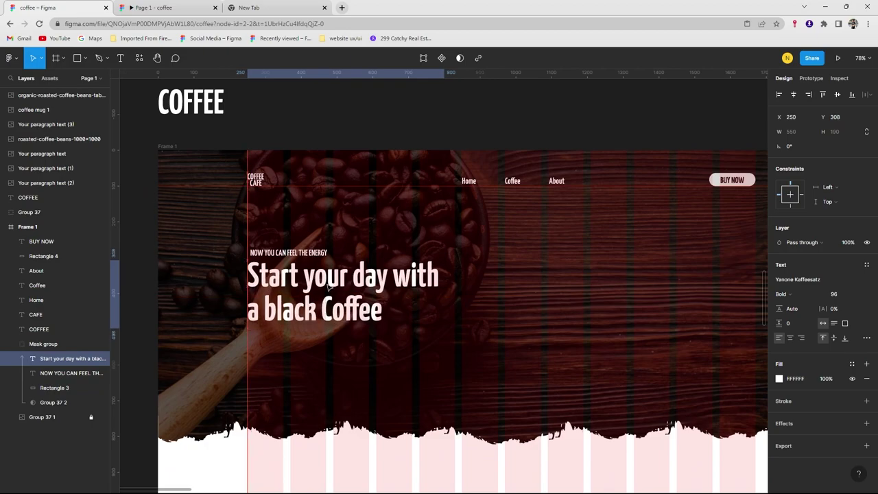
pyautogui.scroll(2, 247, 253)
pyautogui.click(858, 295)
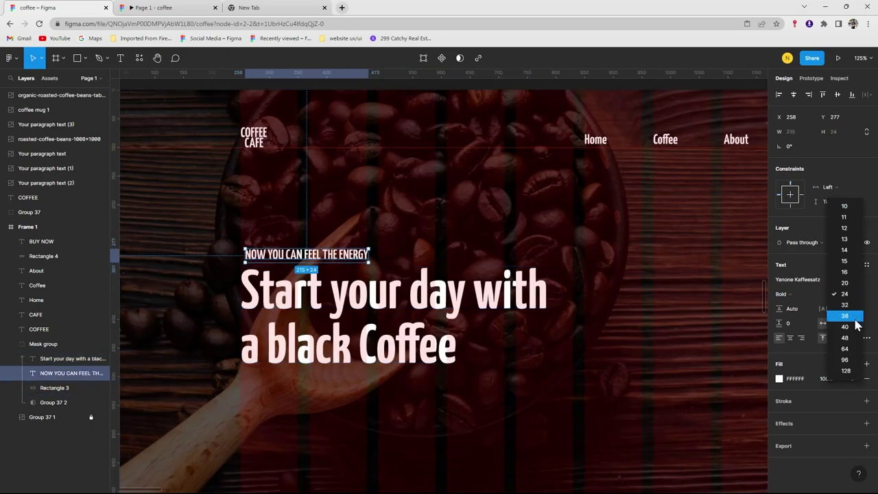
pyautogui.click(843, 313)
pyautogui.moveTo(372, 253); pyautogui.dragTo(372, 257)
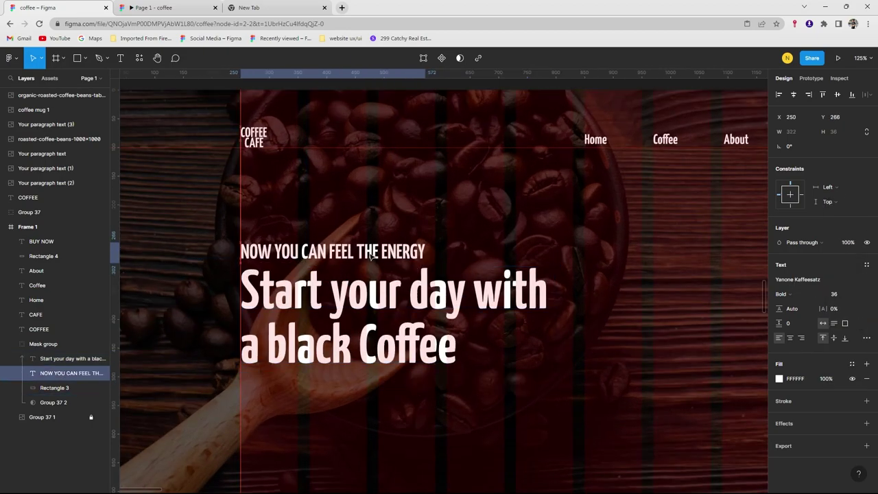
pyautogui.click(782, 293)
pyautogui.click(806, 265)
pyautogui.scroll(2, 375, 239)
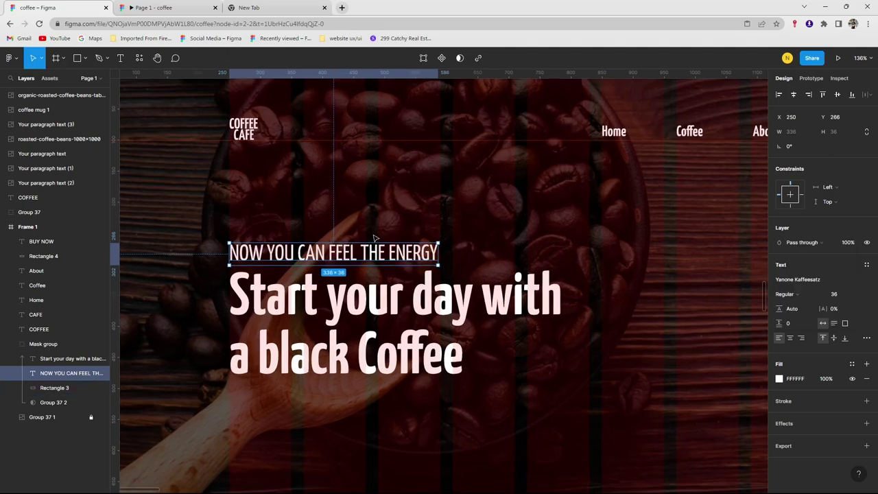
pyautogui.scroll(-2, 377, 239)
pyautogui.scroll(-1, 381, 237)
pyautogui.scroll(-1, 380, 237)
# - Reduce the tagline font size to 24
pyautogui.click(857, 294)
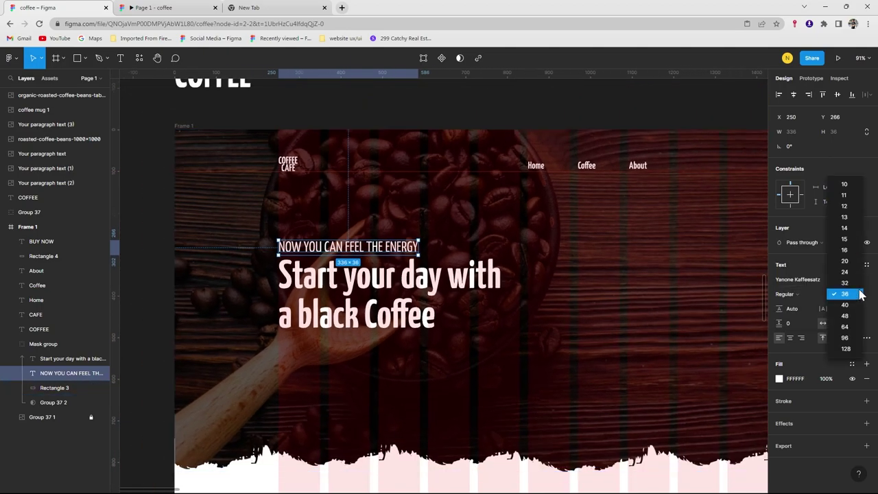
pyautogui.click(843, 273)
pyautogui.scroll(3, 312, 257)
pyautogui.press('Escape')
pyautogui.scroll(-5, 312, 257)
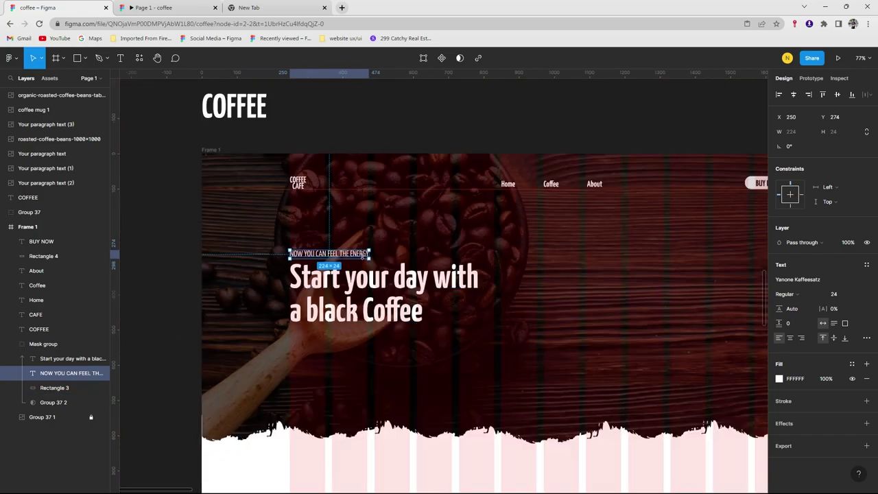
pyautogui.click(388, 285)
pyautogui.hscroll(1, 388, 286)
# - Place a copy of the BUY NOW button just beneath the headline
pyautogui.scroll(-1, 377, 288)
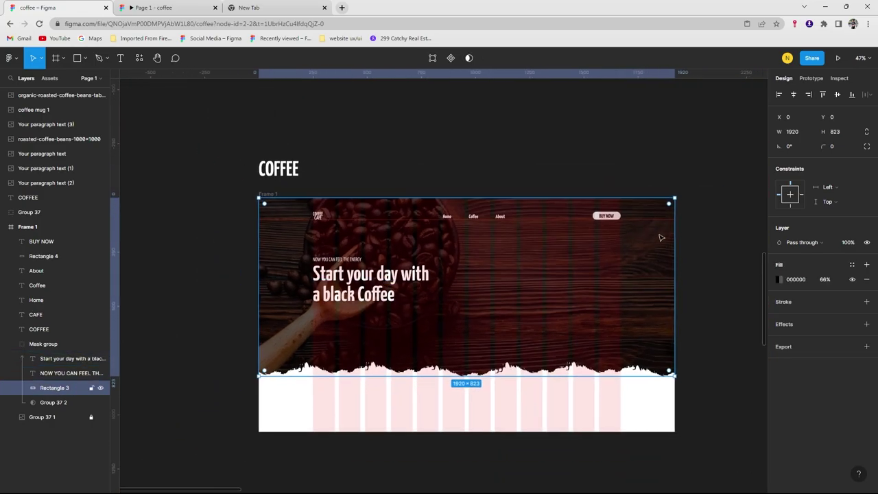
pyautogui.click(609, 216)
pyautogui.scroll(4, 596, 219)
pyautogui.scroll(1, 590, 225)
pyautogui.scroll(-5, 590, 224)
pyautogui.moveTo(590, 225); pyautogui.dragTo(342, 327)
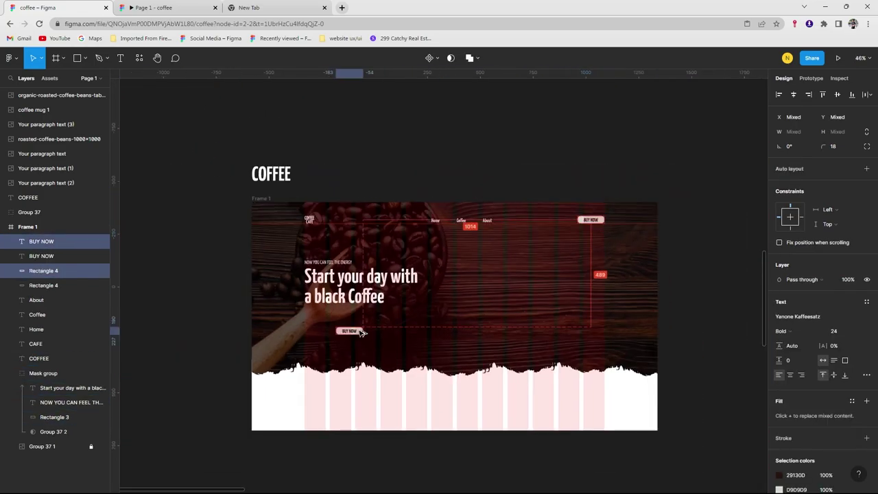
pyautogui.scroll(4, 343, 322)
pyautogui.scroll(3, 343, 323)
pyautogui.hotkey('shift', 'Up')
pyautogui.hotkey('shift', 'Up')
pyautogui.hotkey('shift', 'Up')
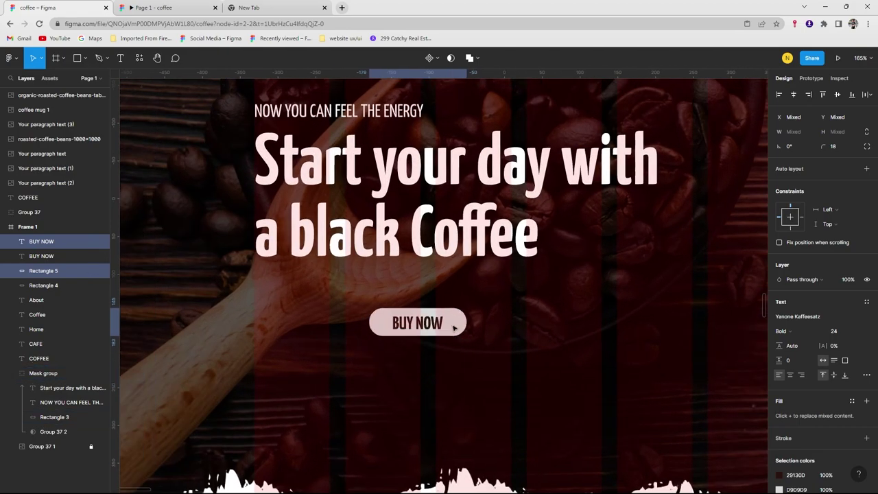
# - Move the headline and tagline layers out of the Mask group
pyautogui.click(427, 257)
pyautogui.scroll(-3, 427, 257)
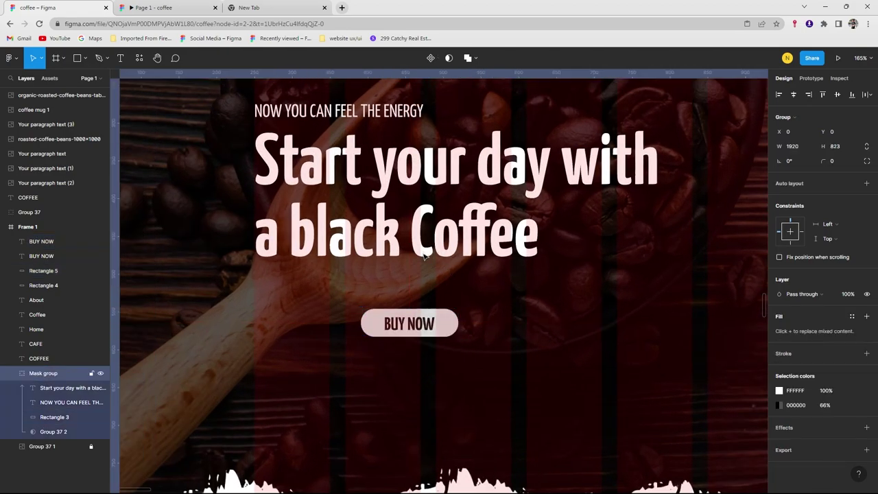
pyautogui.scroll(-3, 343, 288)
pyautogui.hscroll(1, 168, 341)
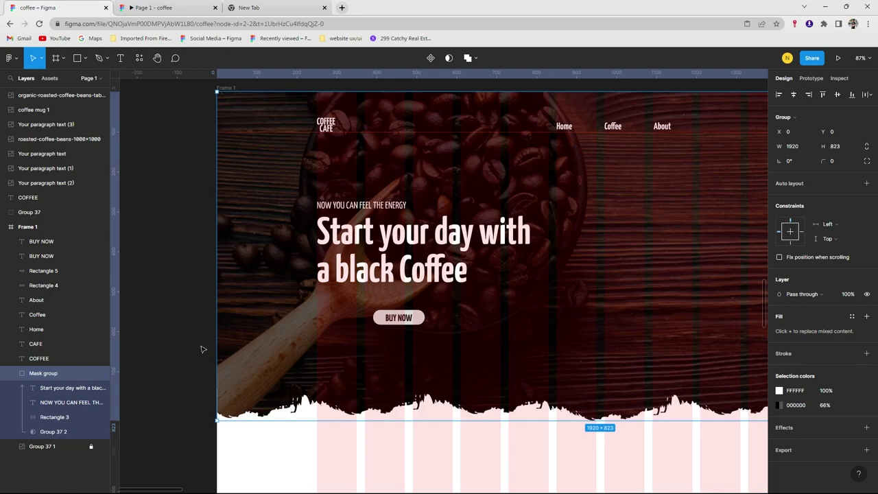
pyautogui.click(69, 387)
pyautogui.keyDown('shift'); pyautogui.click(47, 401); pyautogui.keyUp('shift')
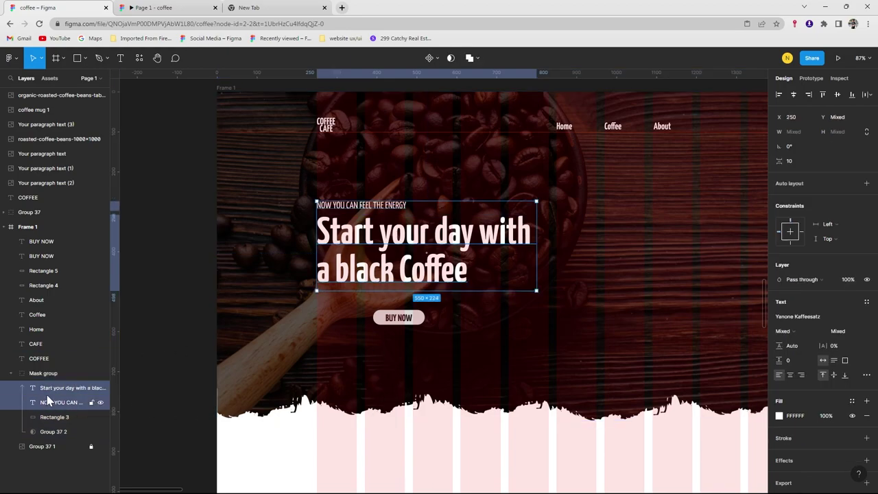
pyautogui.moveTo(8, 367); pyautogui.dragTo(8, 367)
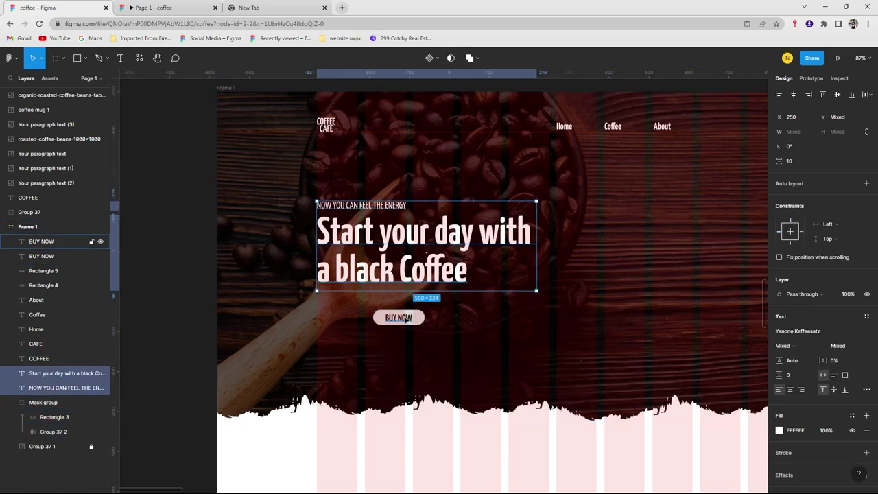
pyautogui.click(381, 320)
pyautogui.click(14, 401)
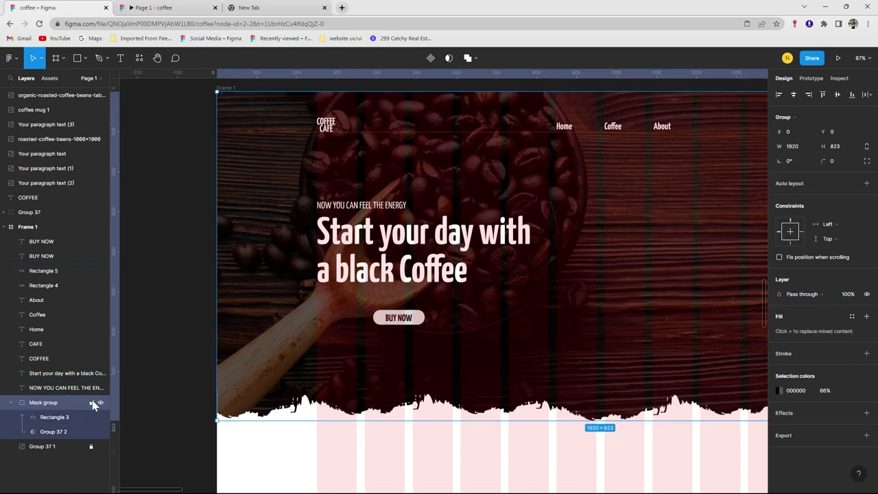
# - Enlarge the BUY NOW button's background rectangle and shift the label onto it
pyautogui.click(398, 318)
pyautogui.keyDown('ctrl'); pyautogui.scroll(3, 397, 318); pyautogui.keyUp('ctrl')
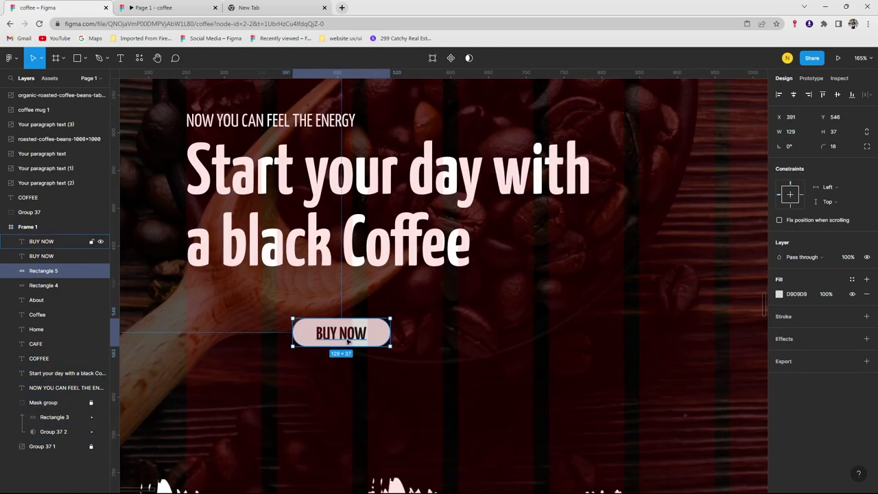
pyautogui.click(373, 337)
pyautogui.keyDown('ctrl'); pyautogui.scroll(2, 373, 337); pyautogui.keyUp('ctrl')
pyautogui.moveTo(402, 353); pyautogui.dragTo(441, 359)
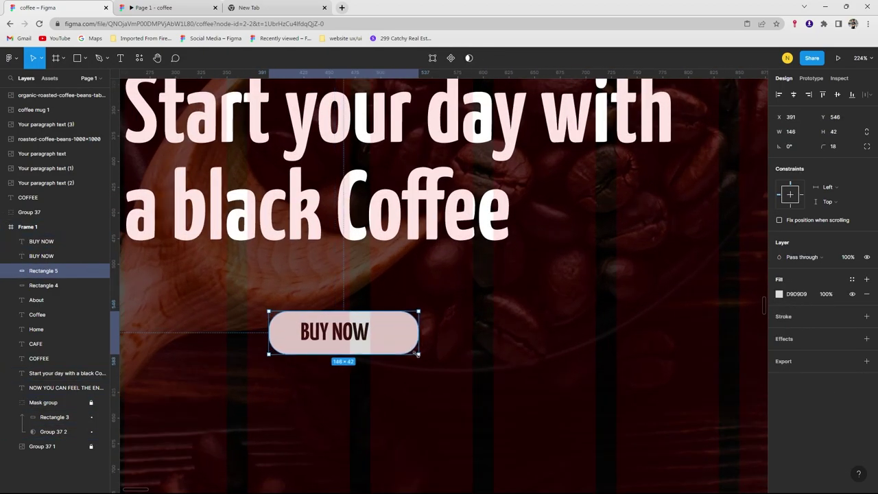
pyautogui.moveTo(348, 334); pyautogui.dragTo(368, 337)
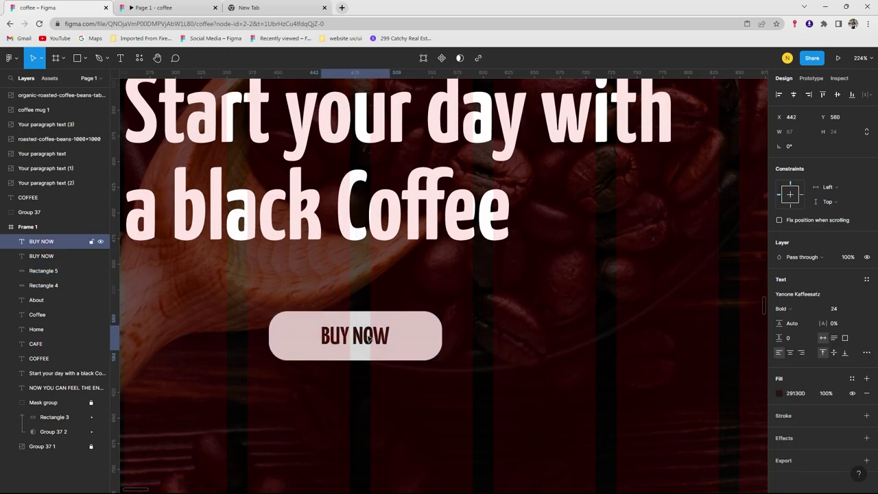
# - Set the BUY NOW label's font size to 36
pyautogui.click(858, 309)
pyautogui.click(842, 329)
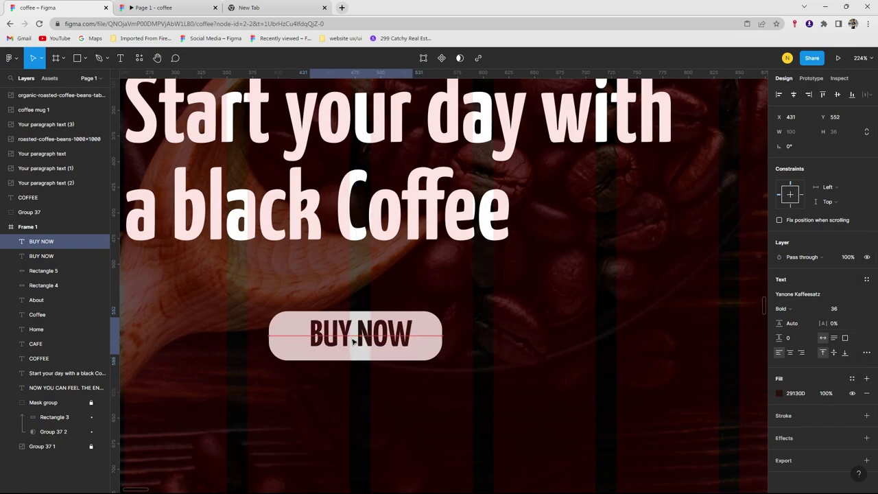
pyautogui.scroll(-5, 353, 341)
pyautogui.click(331, 360)
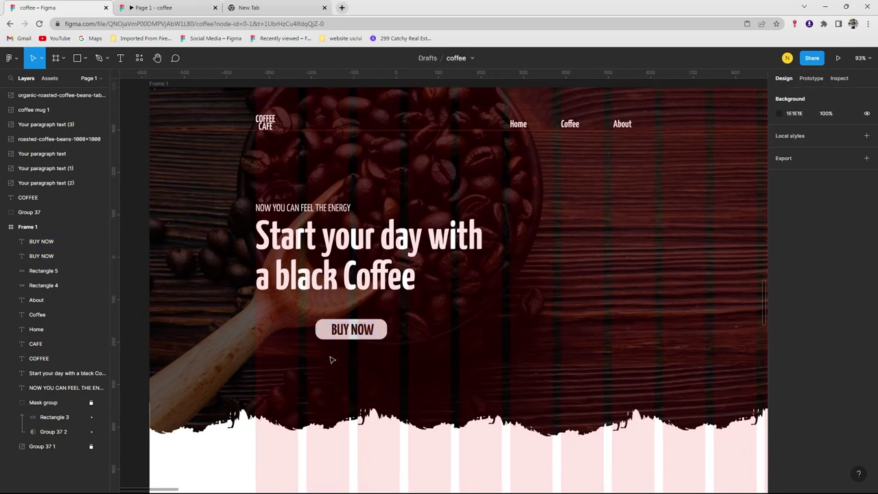
pyautogui.scroll(5, 331, 360)
# - Vertically centre the BUY NOW label within its button background
pyautogui.click(343, 332)
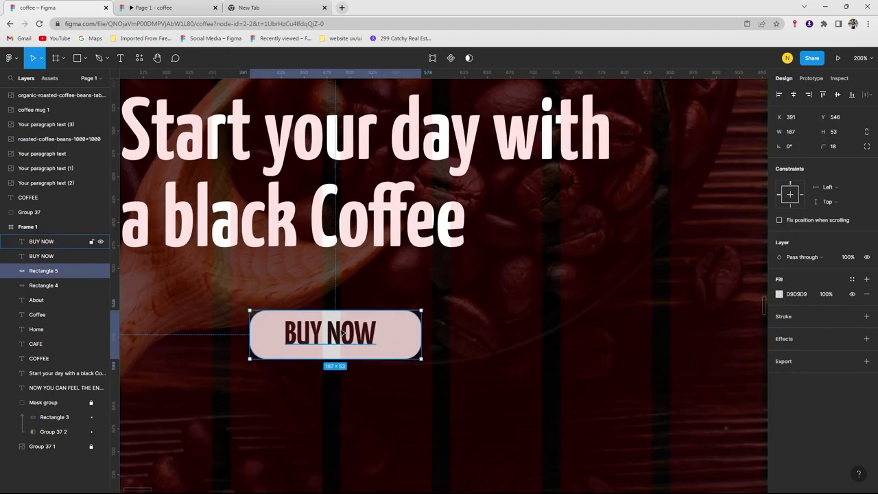
pyautogui.moveTo(343, 332); pyautogui.dragTo(345, 335)
pyautogui.keyDown('shift'); pyautogui.click(398, 322); pyautogui.keyUp('shift')
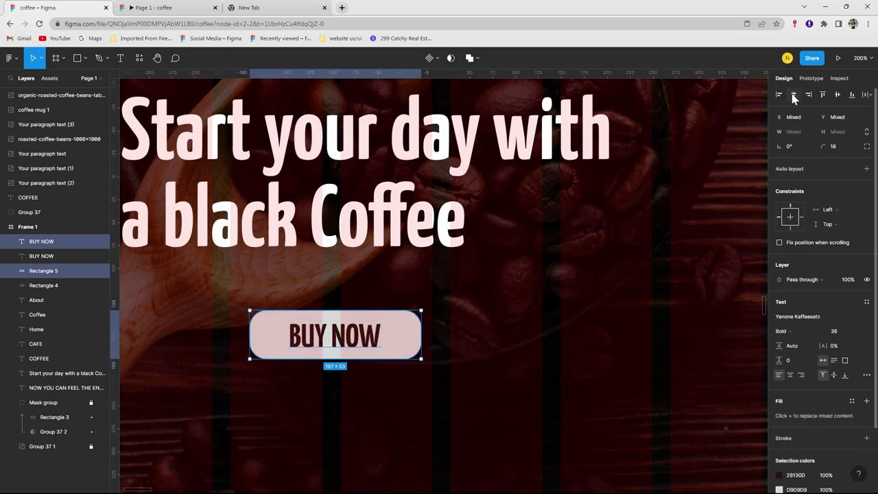
pyautogui.click(838, 95)
pyautogui.click(318, 339)
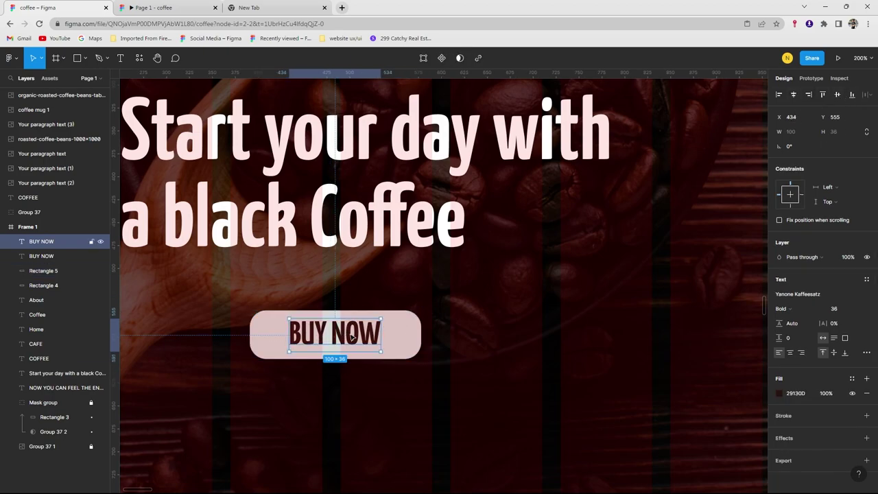
pyautogui.press('Escape')
# - Select the headline and small tagline together, then clear the selection
pyautogui.scroll(-5, 333, 349)
pyautogui.scroll(5, 281, 256)
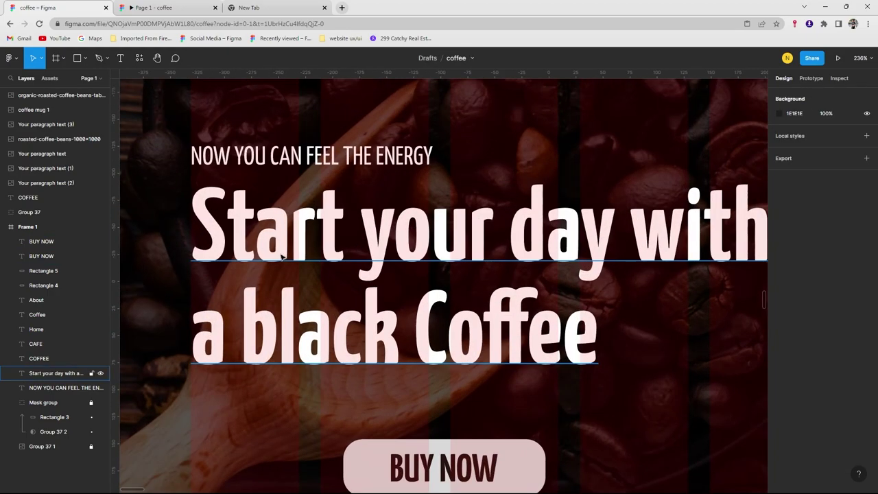
pyautogui.click(281, 256)
pyautogui.keyDown('shift'); pyautogui.click(312, 157); pyautogui.keyUp('shift')
pyautogui.scroll(-1, 333, 235)
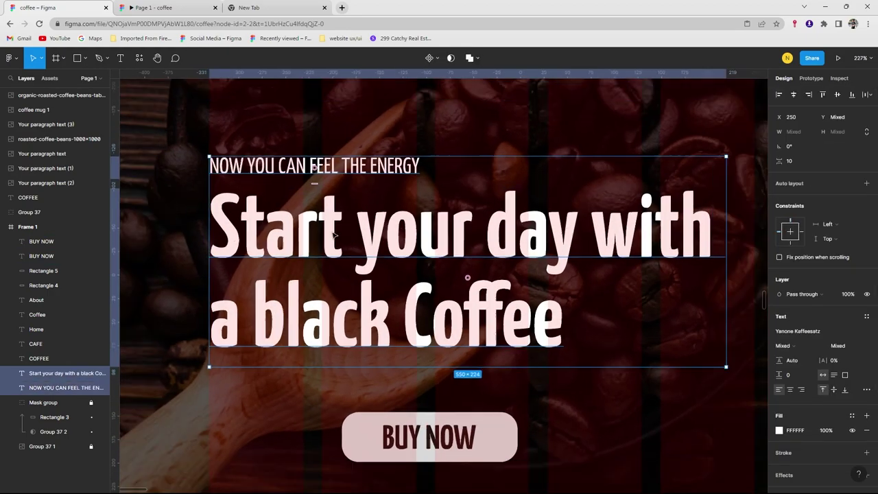
pyautogui.scroll(-5, 333, 235)
pyautogui.hscroll(2, 372, 392)
pyautogui.press('Escape')
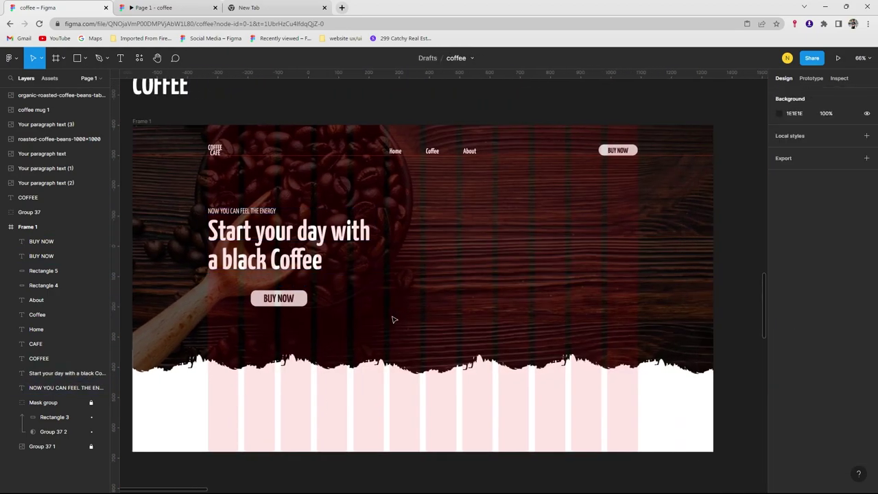
# - Duplicate the coffee cup image and drag the copy into the hero
pyautogui.scroll(-2, 392, 318)
pyautogui.scroll(-2, 466, 316)
pyautogui.scroll(-2, 420, 309)
pyautogui.scroll(-1, 431, 302)
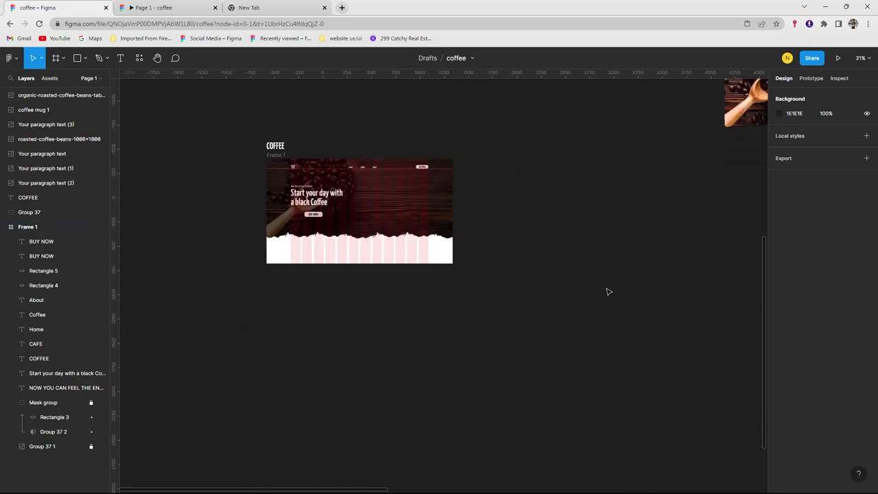
pyautogui.hscroll(1, 606, 291)
pyautogui.hscroll(2, 606, 292)
pyautogui.scroll(-2, 606, 292)
pyautogui.hscroll(3, 705, 368)
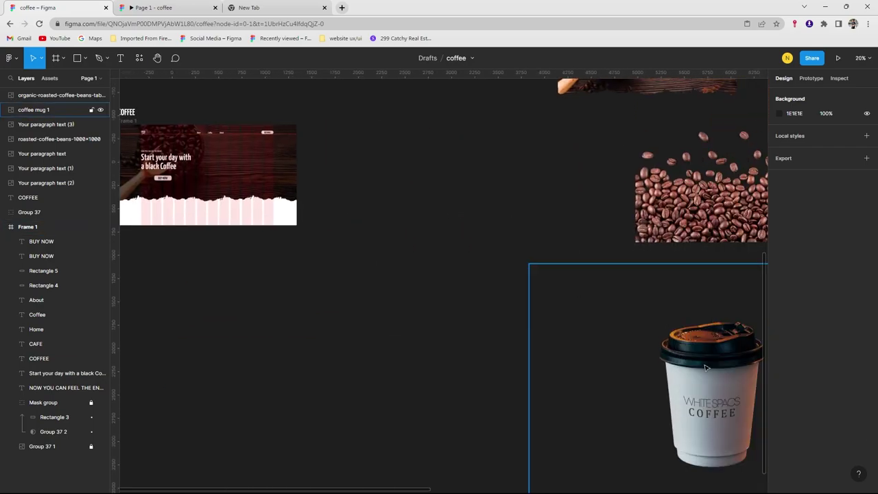
pyautogui.moveTo(705, 369); pyautogui.dragTo(356, 295)
pyautogui.scroll(1, 492, 312)
pyautogui.moveTo(707, 460); pyautogui.dragTo(418, 231)
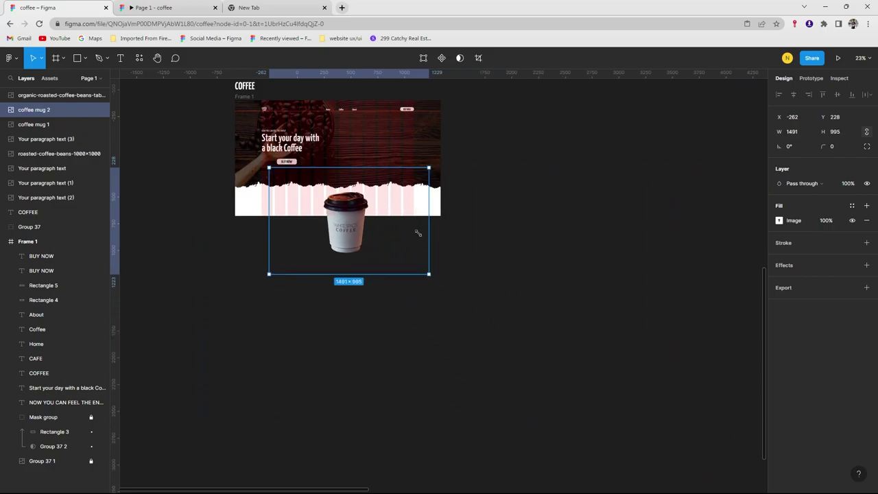
# - Enlarge the cup copy and place it right of the headline
pyautogui.scroll(2, 418, 231)
pyautogui.scroll(3, 418, 275)
pyautogui.moveTo(418, 274); pyautogui.dragTo(431, 278)
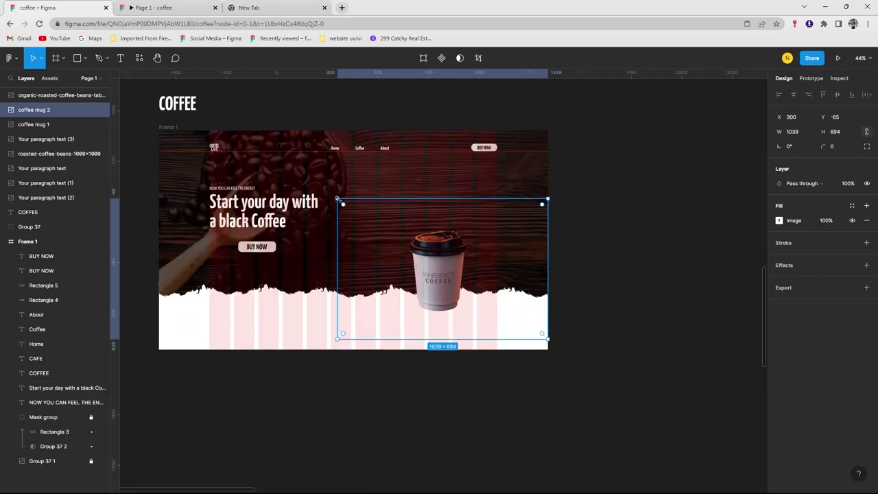
pyautogui.moveTo(336, 198); pyautogui.dragTo(235, 131)
pyautogui.moveTo(366, 222); pyautogui.dragTo(453, 251)
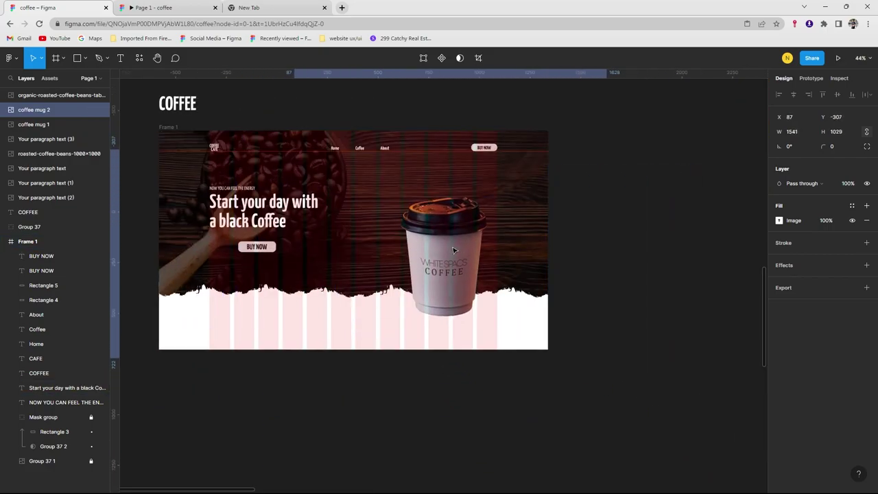
pyautogui.hscroll(-3, 411, 240)
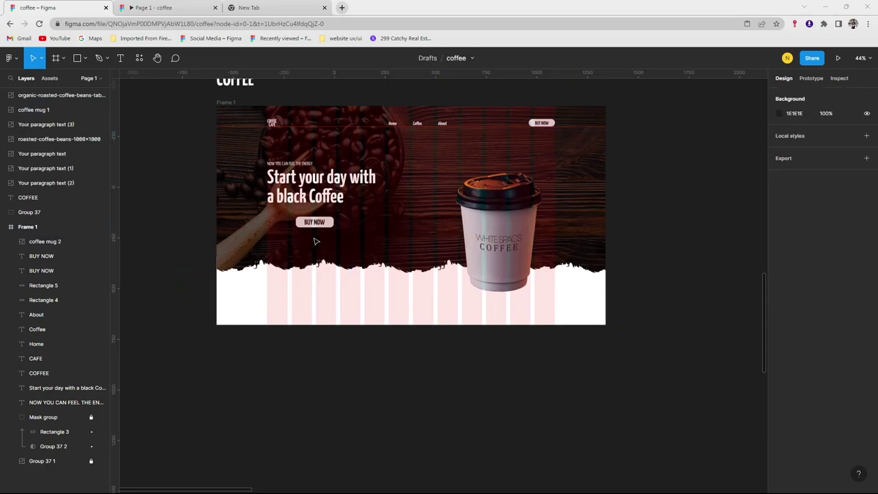
# - Double Frame 1's height to 2160 (1080*2)
pyautogui.click(359, 295)
pyautogui.hotkey('shift', '2')
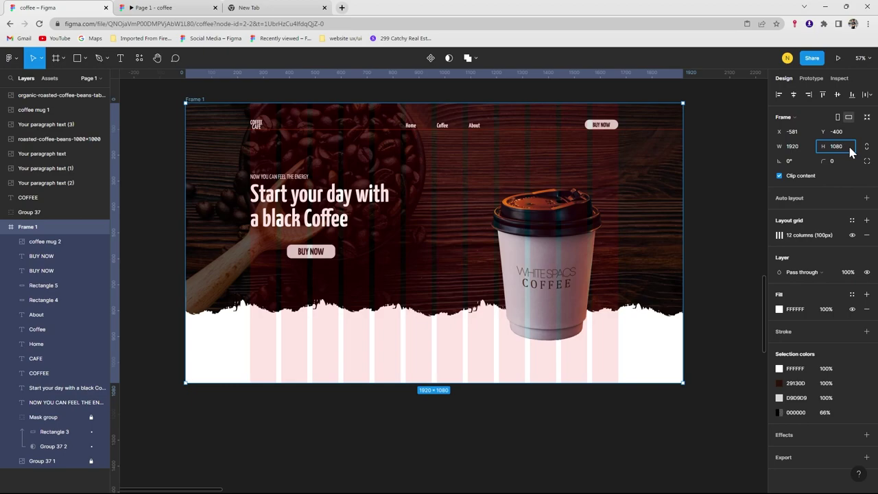
pyautogui.press('Return')
pyautogui.hotkey('shift', '2')
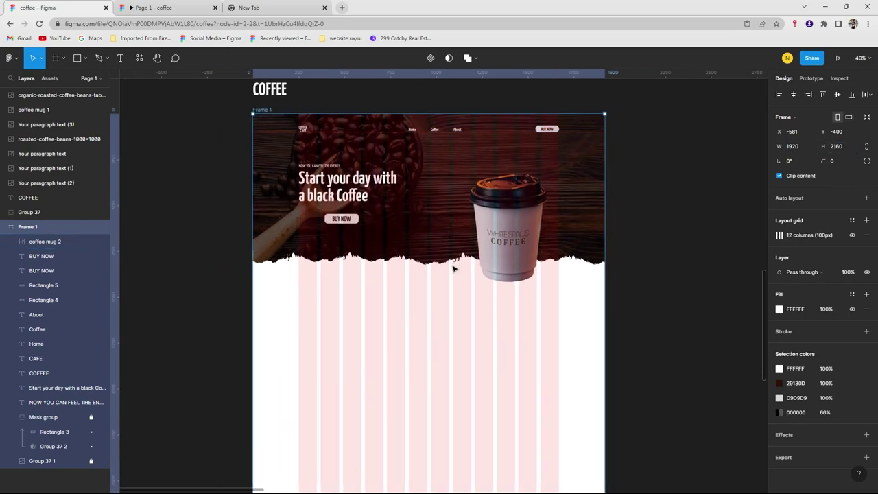
pyautogui.keyDown('ctrl'); pyautogui.scroll(2, 451, 268); pyautogui.keyUp('ctrl')
pyautogui.keyDown('ctrl'); pyautogui.scroll(1, 450, 269); pyautogui.keyUp('ctrl')
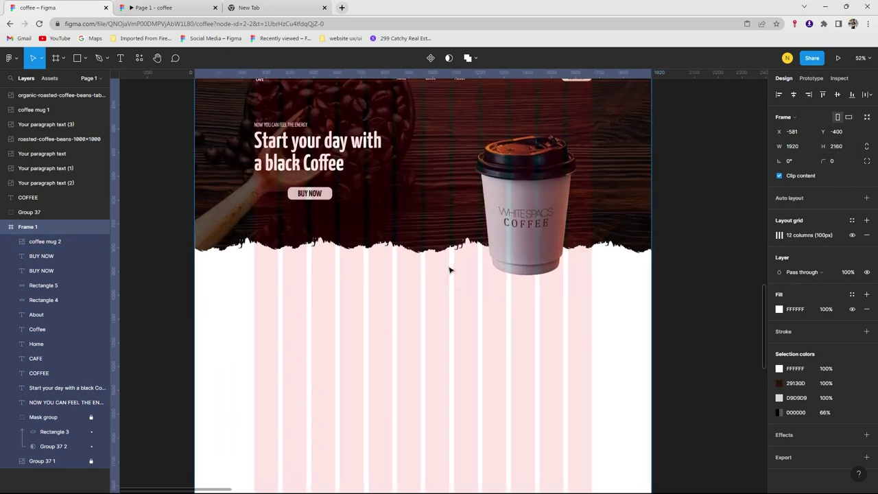
pyautogui.scroll(1, 449, 269)
# - Lock the coffee mug 2 layer so it stays in place
pyautogui.click(44, 241)
pyautogui.click(90, 241)
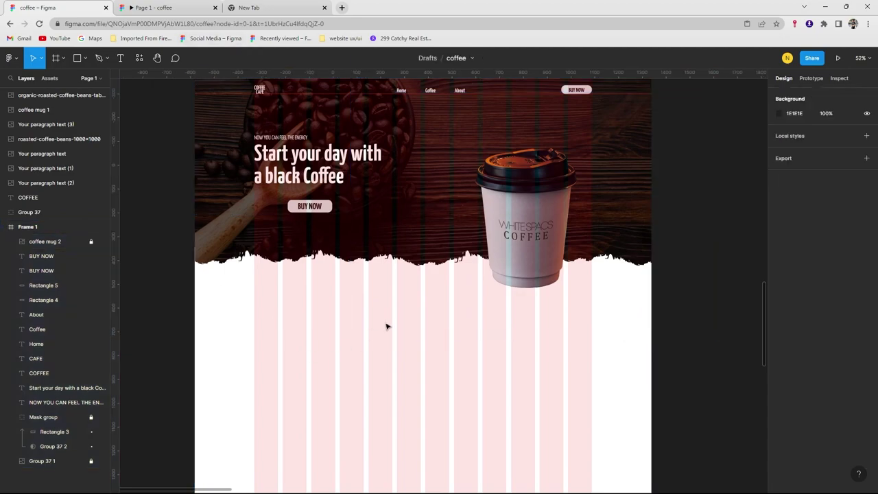
pyautogui.scroll(1, 377, 312)
pyautogui.keyDown('ctrl'); pyautogui.scroll(-1, 337, 320); pyautogui.keyUp('ctrl')
pyautogui.keyDown('ctrl'); pyautogui.scroll(-1, 336, 318); pyautogui.keyUp('ctrl')
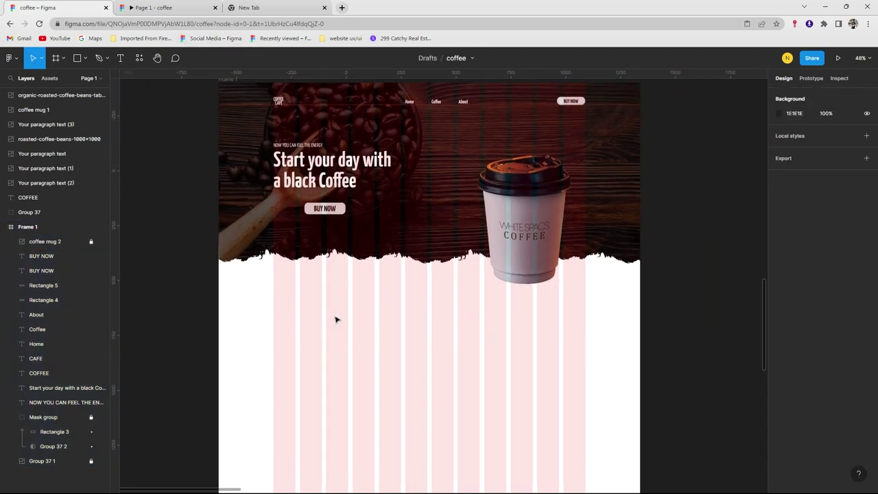
# - Draw a 720 × 491 placeholder rectangle in the frame
pyautogui.click(75, 57)
pyautogui.scroll(-1, 309, 313)
pyautogui.scroll(-1, 309, 314)
pyautogui.moveTo(272, 258)
pyautogui.mouseDown()
pyautogui.moveTo(444, 354)
pyautogui.moveTo(444, 366)
pyautogui.mouseUp()
pyautogui.moveTo(373, 306); pyautogui.dragTo(372, 341)
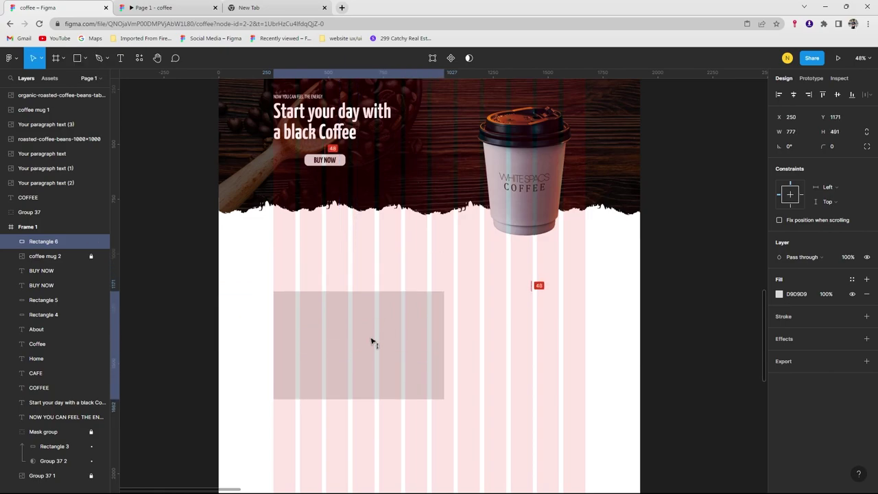
pyautogui.moveTo(443, 340); pyautogui.dragTo(431, 341)
# - Position the placeholder below the hero's torn edge at x 250
pyautogui.scroll(-1, 336, 260)
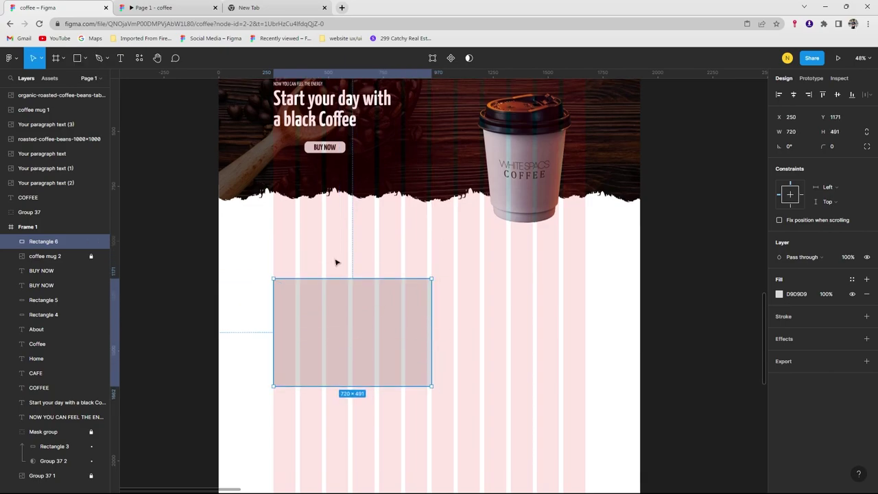
pyautogui.keyDown('ctrl'); pyautogui.scroll(-1, 355, 307); pyautogui.keyUp('ctrl')
pyautogui.keyDown('ctrl'); pyautogui.scroll(1, 356, 308); pyautogui.keyUp('ctrl')
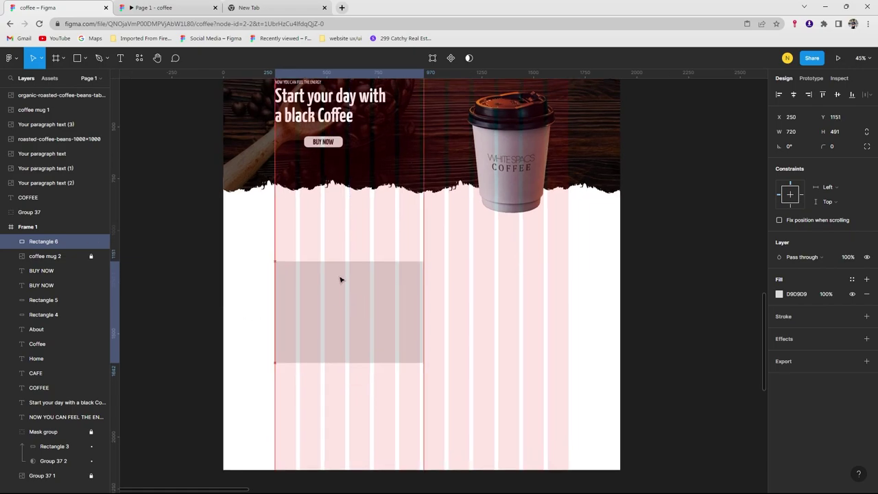
pyautogui.moveTo(340, 283); pyautogui.dragTo(340, 277)
pyautogui.keyDown('ctrl'); pyautogui.scroll(2, 445, 301); pyautogui.keyUp('ctrl')
pyautogui.keyDown('ctrl'); pyautogui.scroll(1, 445, 290); pyautogui.keyUp('ctrl')
pyautogui.keyDown('ctrl'); pyautogui.scroll(5, 446, 290); pyautogui.keyUp('ctrl')
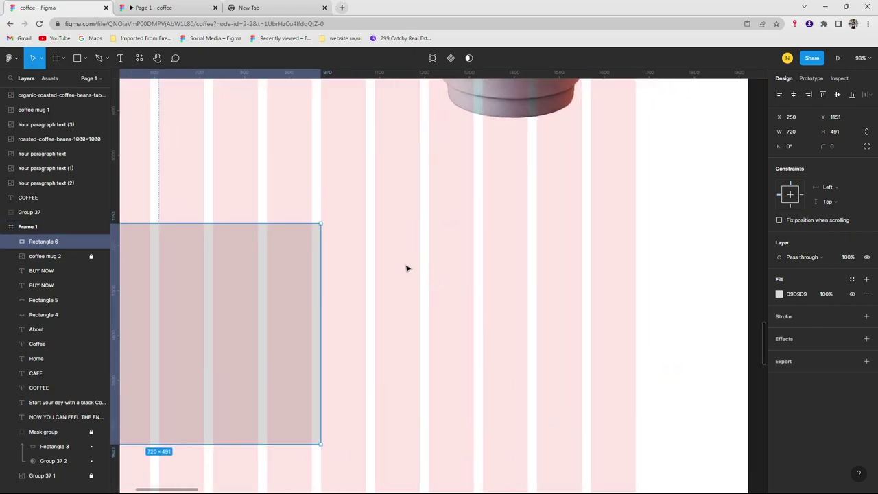
pyautogui.click(401, 260)
# - Add a 'LIVE COFFEE MAKING PROCESS' label at size 24, regular weight
pyautogui.press('t')
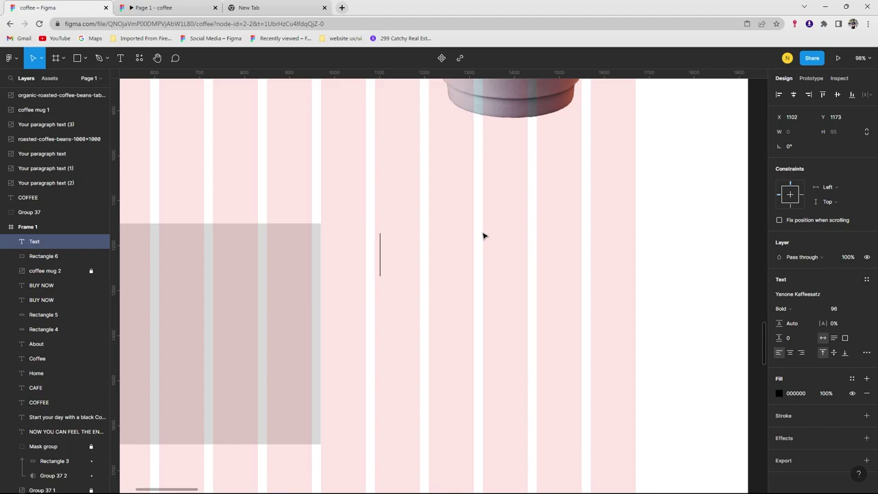
pyautogui.write('LIVECOFF')
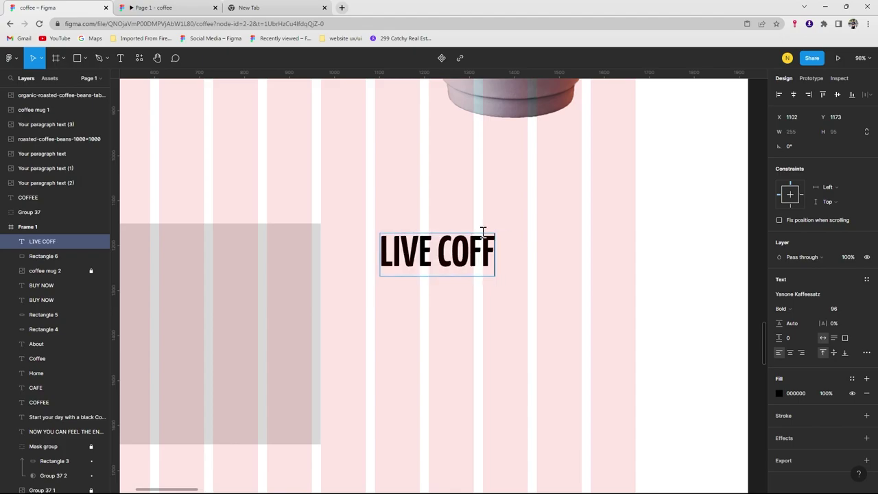
pyautogui.write(' MAKING')
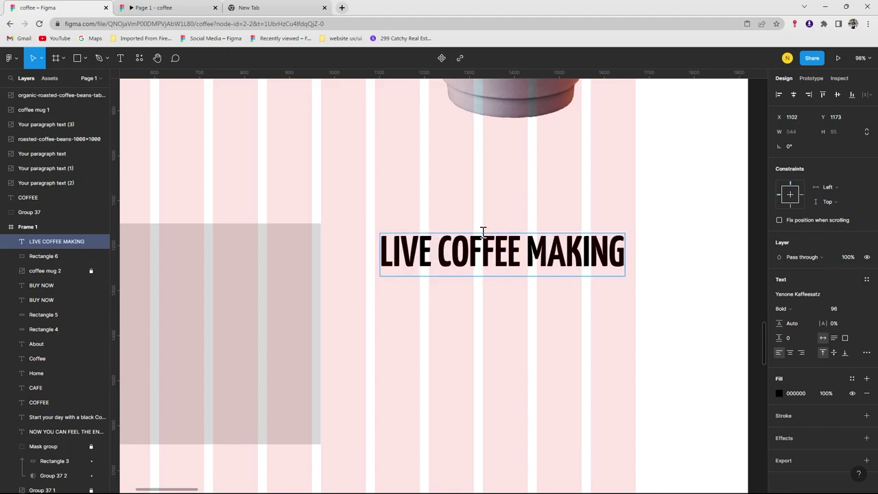
pyautogui.write(' PROCW')
pyautogui.press('BackSpace')
pyautogui.write('E')
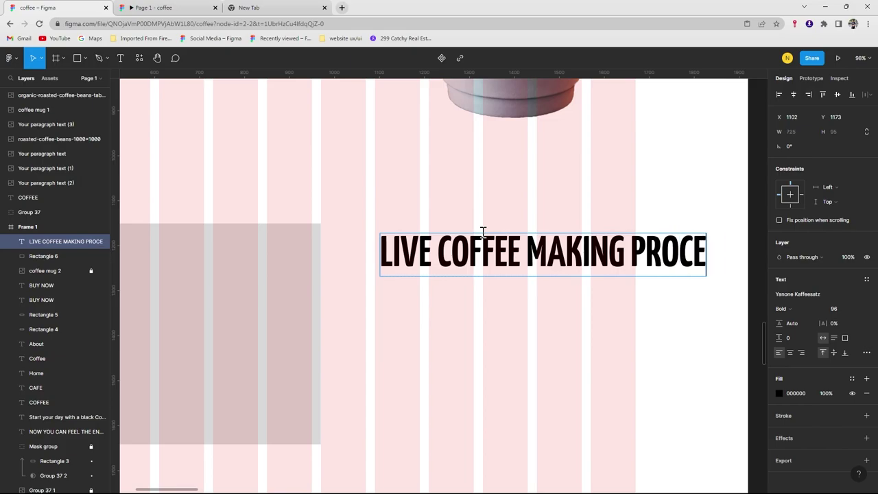
pyautogui.write('SS')
pyautogui.press('Escape')
pyautogui.click(857, 310)
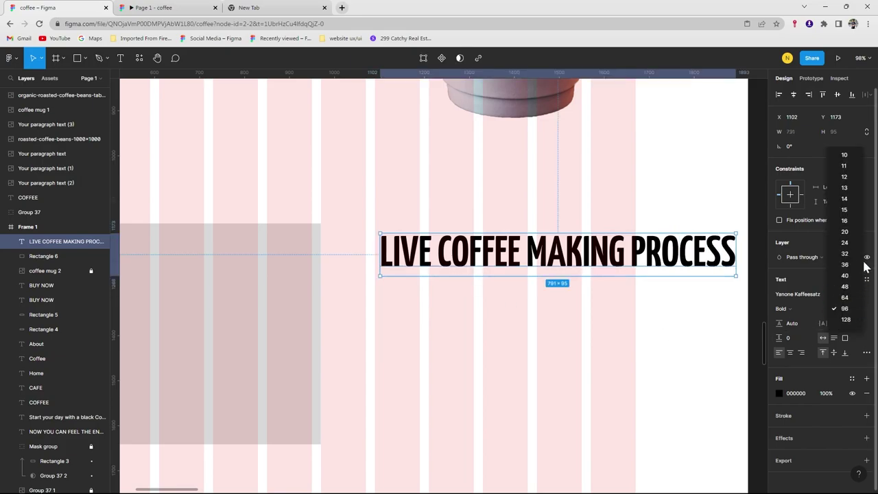
pyautogui.click(850, 247)
pyautogui.click(784, 309)
pyautogui.click(789, 274)
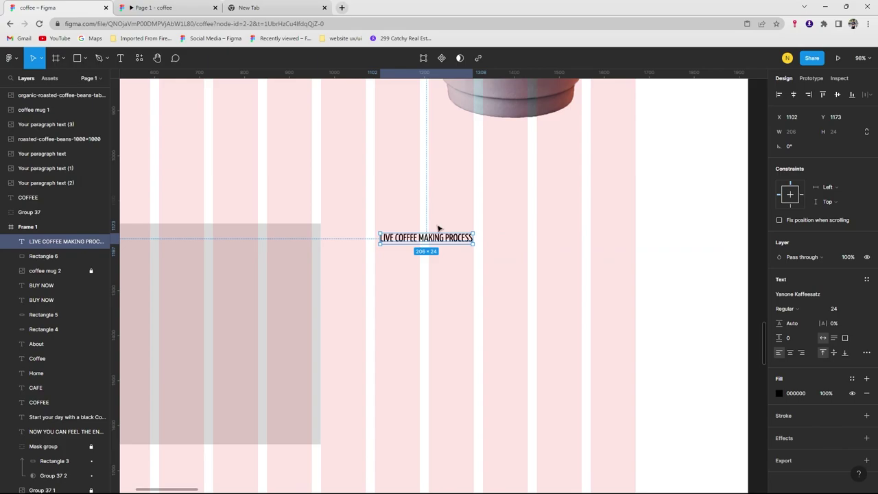
# - Colour the label dark brown #29130D and start a text box below it
pyautogui.scroll(-5, 489, 288)
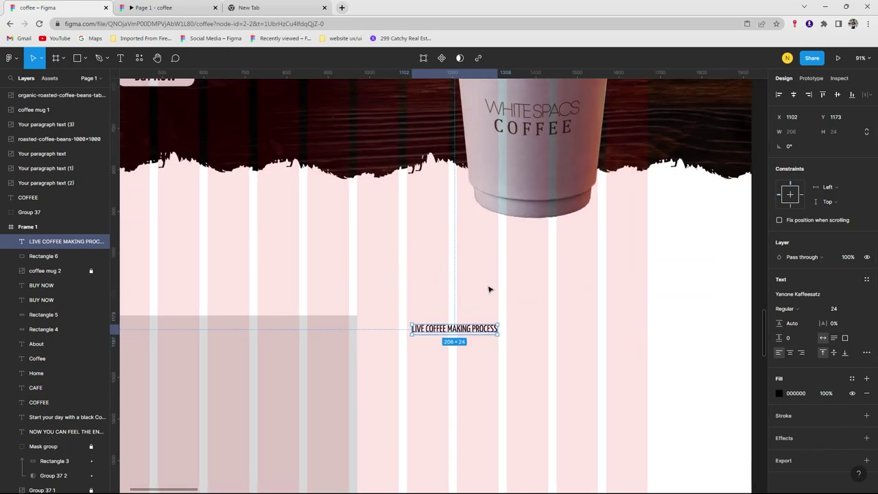
pyautogui.click(778, 392)
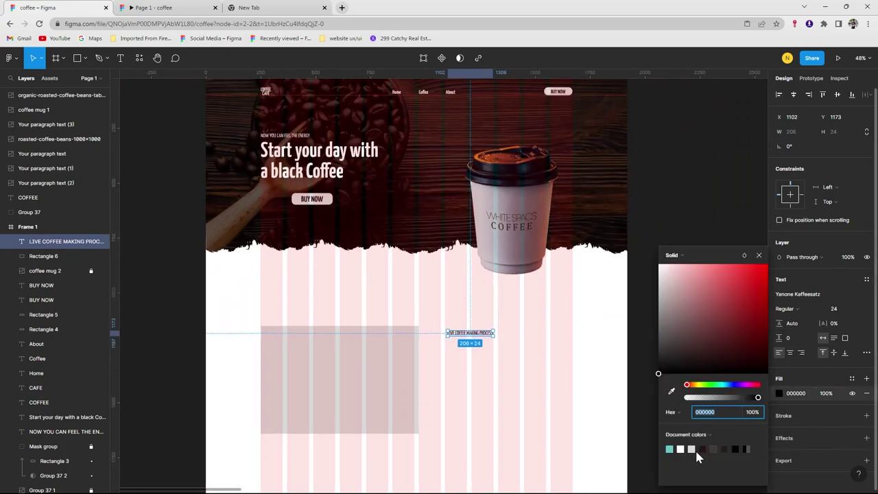
pyautogui.click(701, 448)
pyautogui.scroll(5, 442, 375)
pyautogui.click(442, 375)
pyautogui.scroll(3, 445, 364)
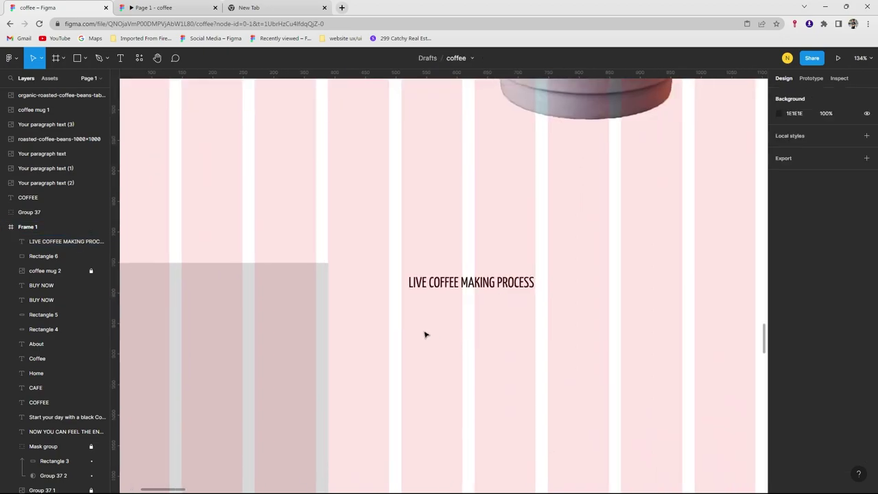
pyautogui.press('t')
pyautogui.click(474, 330)
pyautogui.write('We Telecast Our Coffee Making Live')
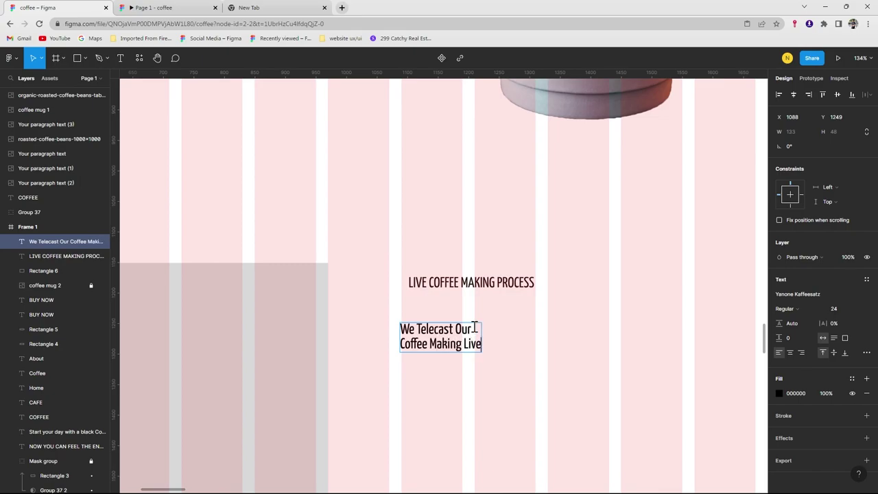
# - Set the telecast heading to size 64 and left-align the label above it
pyautogui.click(859, 310)
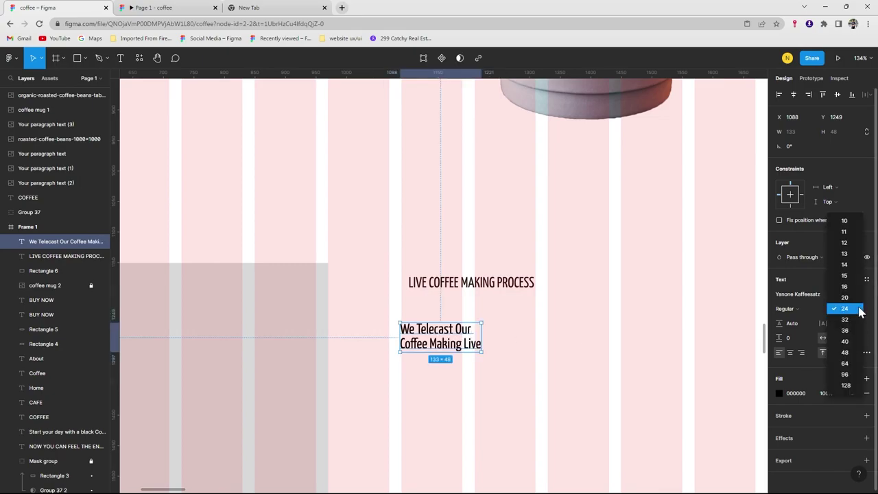
pyautogui.click(854, 371)
pyautogui.keyDown('ctrl'); pyautogui.scroll(5, 449, 281); pyautogui.keyUp('ctrl')
pyautogui.click(449, 281)
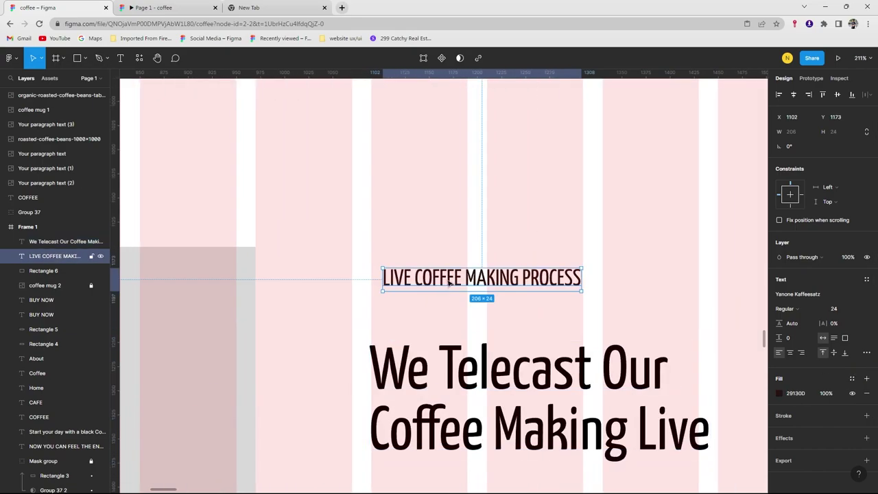
pyautogui.moveTo(449, 281); pyautogui.dragTo(438, 269)
# - Type the tagline 'We are here to listen from you deliver exellence' below the heading
pyautogui.click(455, 367)
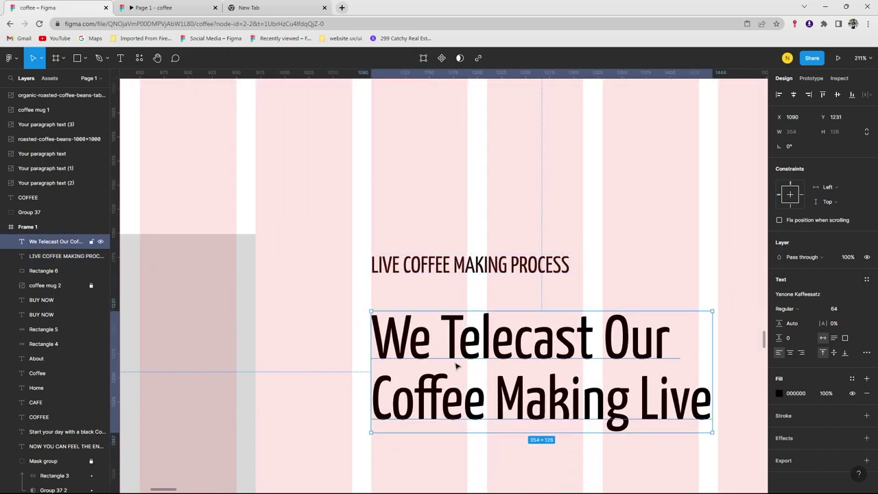
pyautogui.keyDown('ctrl'); pyautogui.scroll(-5, 456, 366); pyautogui.keyUp('ctrl')
pyautogui.keyDown('ctrl'); pyautogui.scroll(4, 418, 271); pyautogui.keyUp('ctrl')
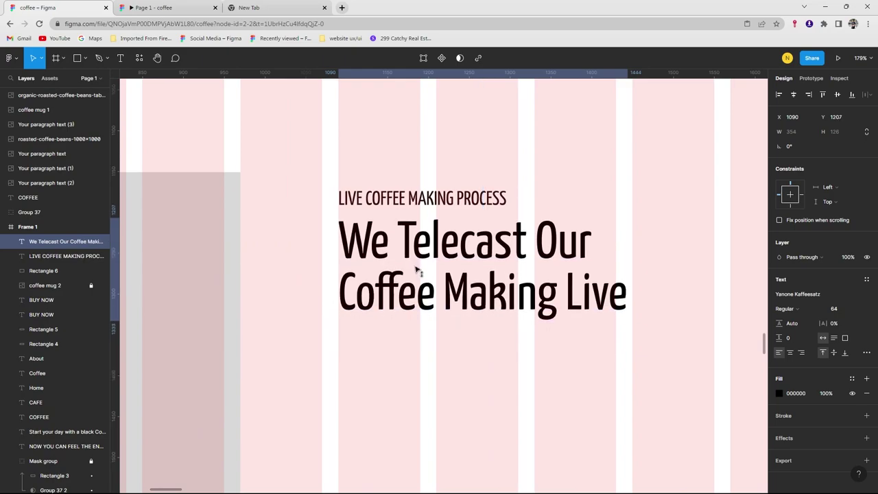
pyautogui.keyDown('ctrl'); pyautogui.scroll(-3, 418, 271); pyautogui.keyUp('ctrl')
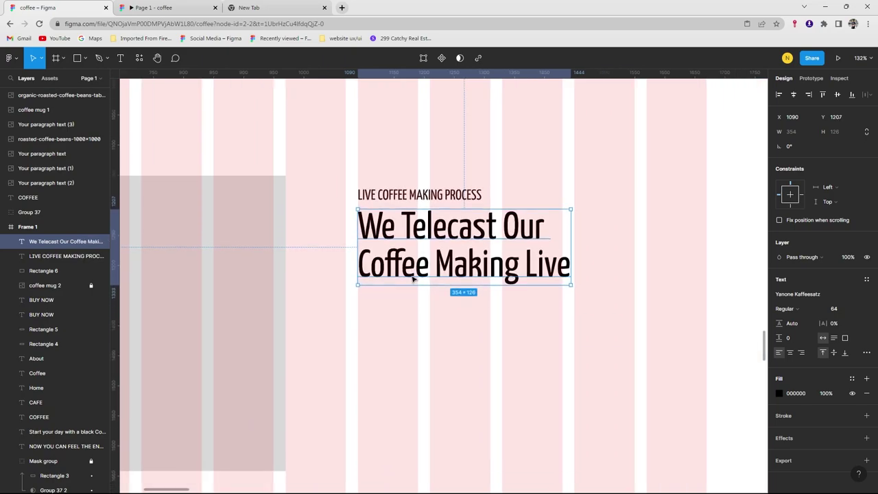
pyautogui.keyDown('ctrl'); pyautogui.scroll(-1, 412, 278); pyautogui.keyUp('ctrl')
pyautogui.press('Escape')
pyautogui.keyDown('ctrl'); pyautogui.scroll(3, 421, 291); pyautogui.keyUp('ctrl')
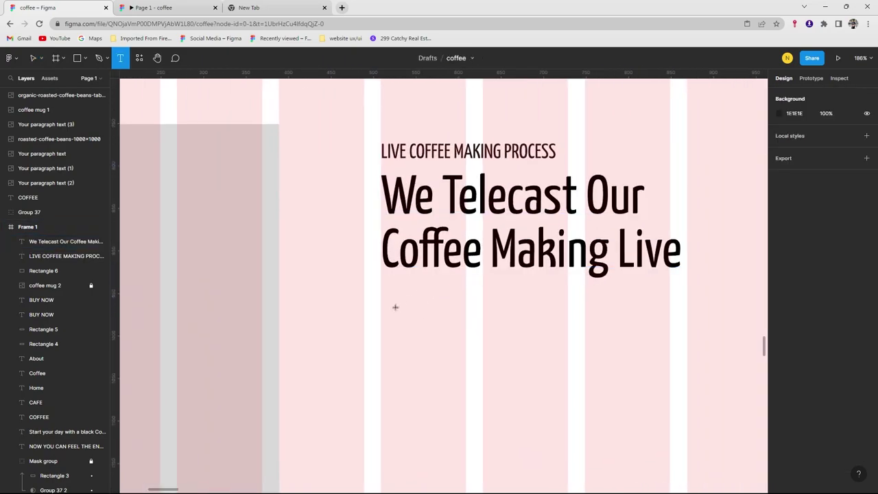
pyautogui.click(395, 307)
pyautogui.write('We are')
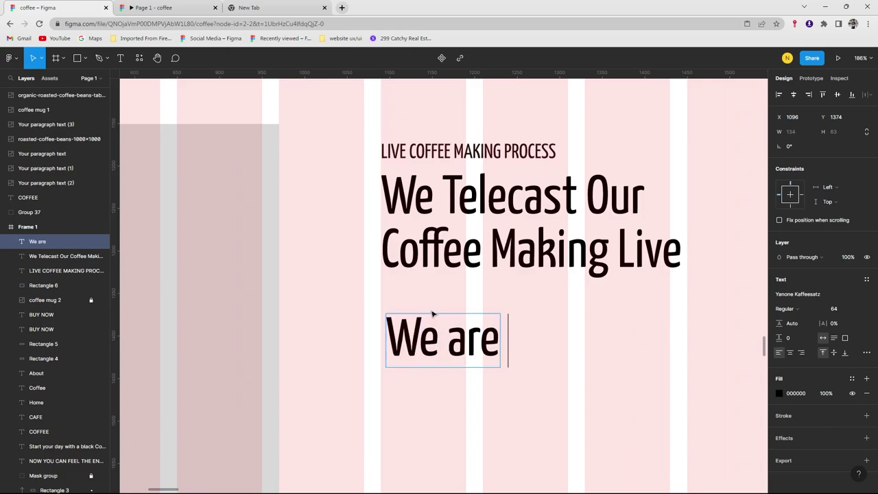
pyautogui.write('here to listen from')
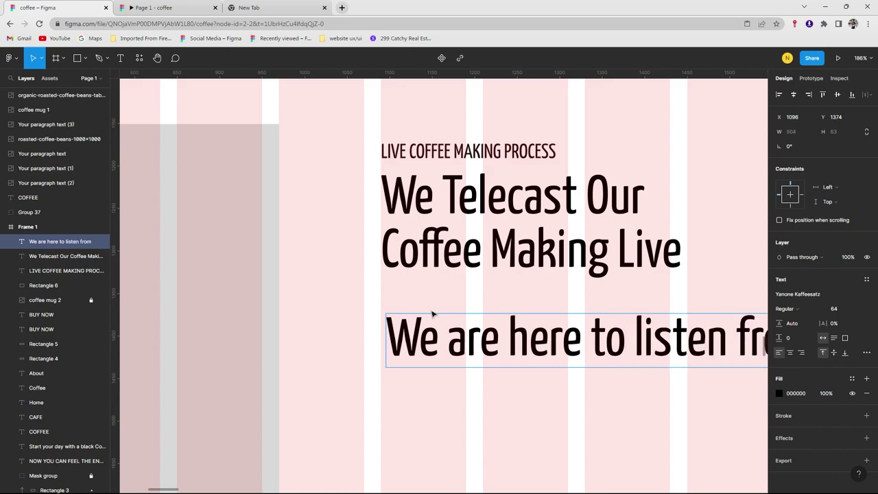
pyautogui.scroll(-3, 432, 313)
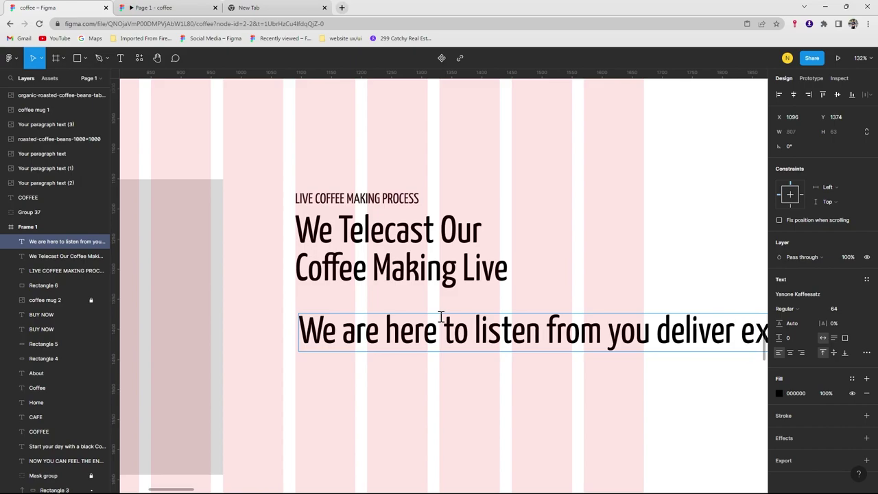
# - Set the tagline's font size to 32
pyautogui.click(857, 309)
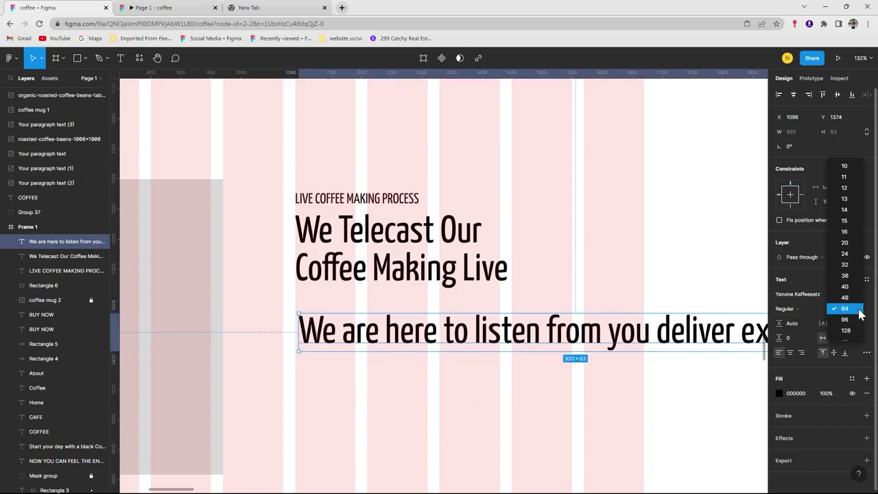
pyautogui.click(844, 264)
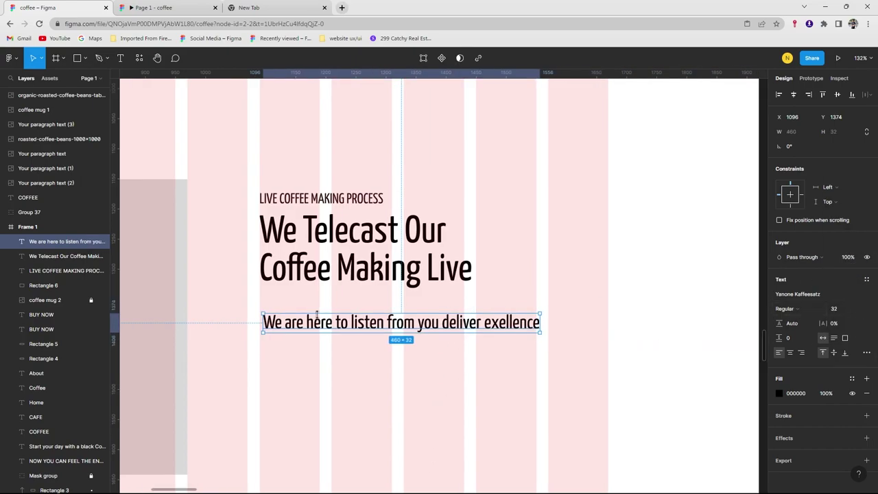
pyautogui.scroll(3, 405, 332)
pyautogui.click(494, 227)
# - Make the telecast heading bold
pyautogui.hscroll(1, 494, 226)
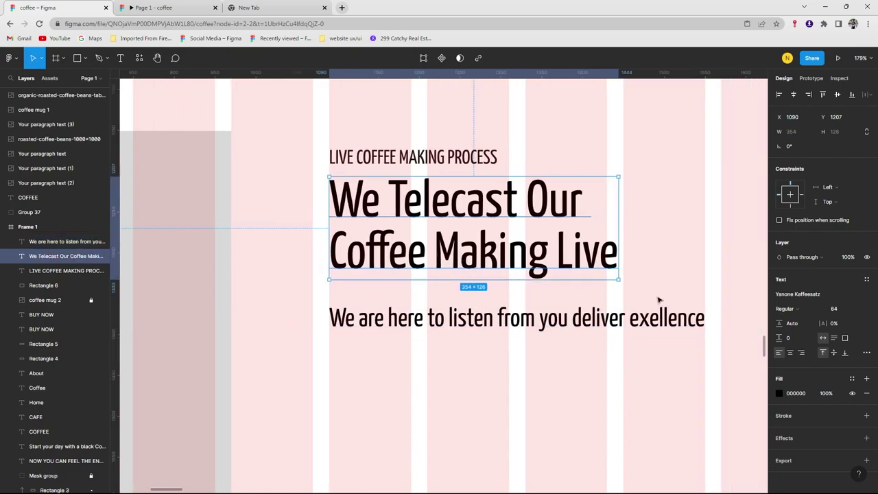
pyautogui.click(795, 308)
pyautogui.click(806, 320)
pyautogui.click(796, 309)
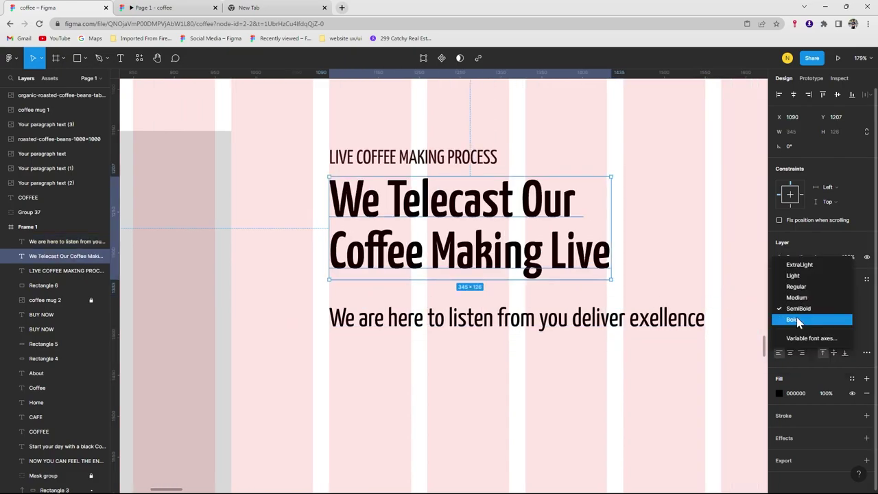
pyautogui.click(795, 318)
pyautogui.hscroll(1, 531, 235)
# - Give the heading 4% letter spacing and a dark red-brown fill
pyautogui.moveTo(822, 323); pyautogui.dragTo(830, 324)
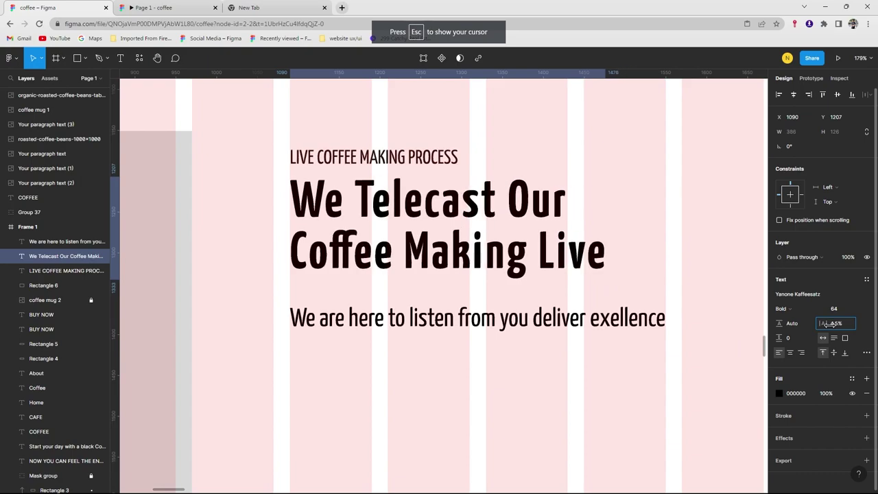
pyautogui.scroll(-2, 356, 281)
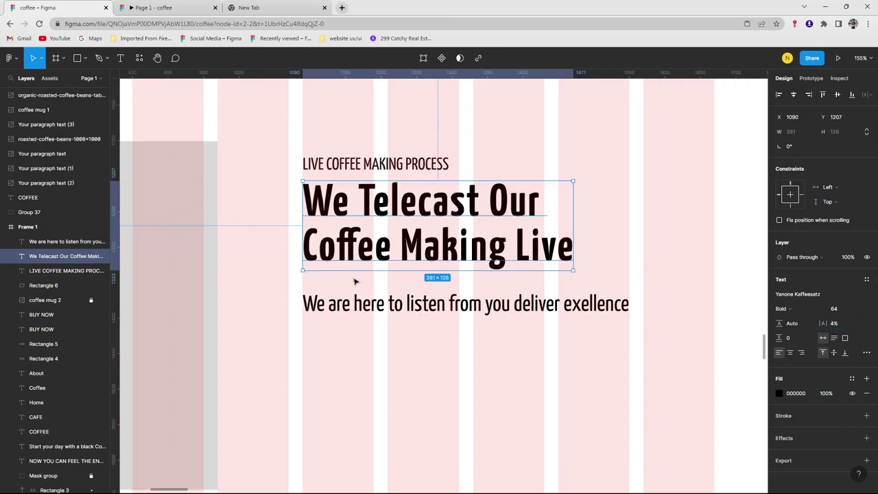
pyautogui.click(778, 393)
pyautogui.click(733, 355)
pyautogui.click(402, 318)
# - Try a different text colour on the tagline
pyautogui.click(399, 308)
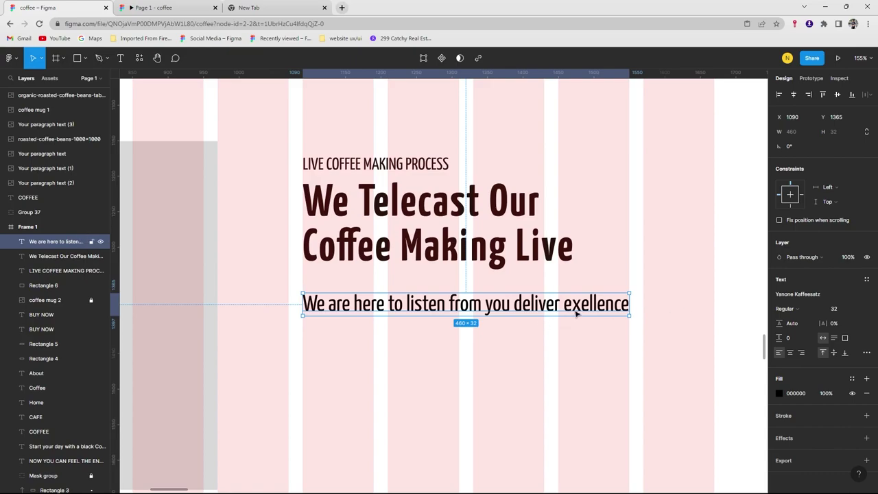
pyautogui.scroll(2, 378, 295)
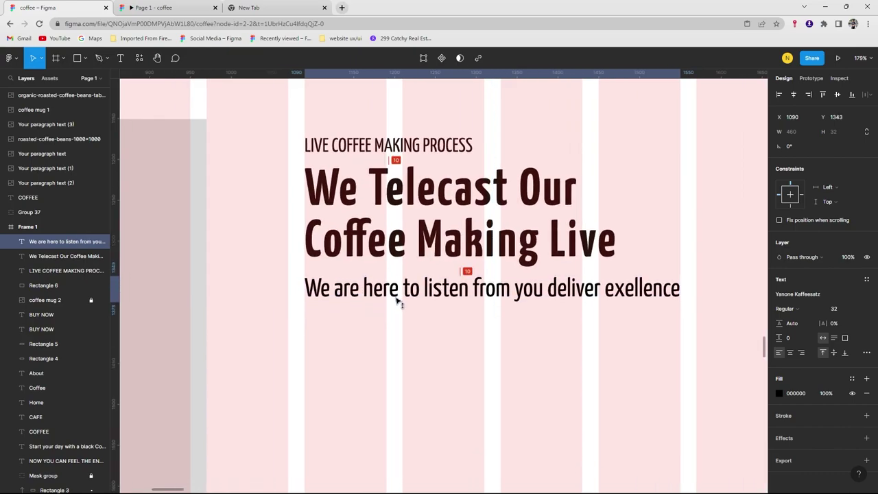
pyautogui.click(514, 303)
pyautogui.scroll(-2, 514, 303)
pyautogui.click(521, 295)
pyautogui.click(778, 393)
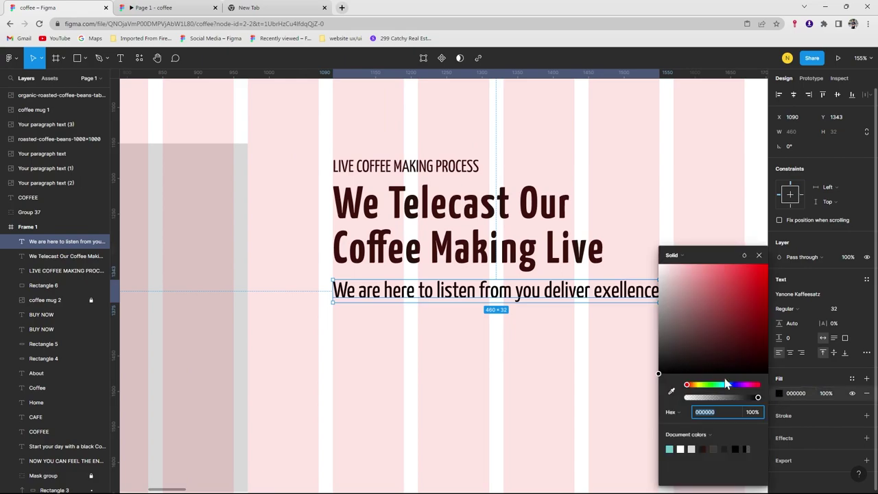
pyautogui.click(476, 320)
# - Paste the Lorem Ipsum paragraph onto the canvas beside Frame 1
pyautogui.scroll(-2, 476, 319)
pyautogui.hscroll(2, 476, 321)
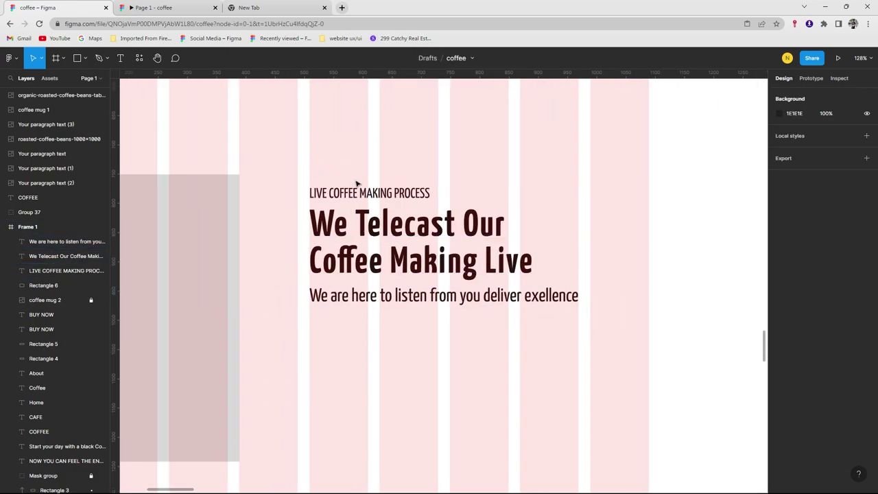
pyautogui.moveTo(349, 327); pyautogui.dragTo(349, 162)
pyautogui.press('Escape')
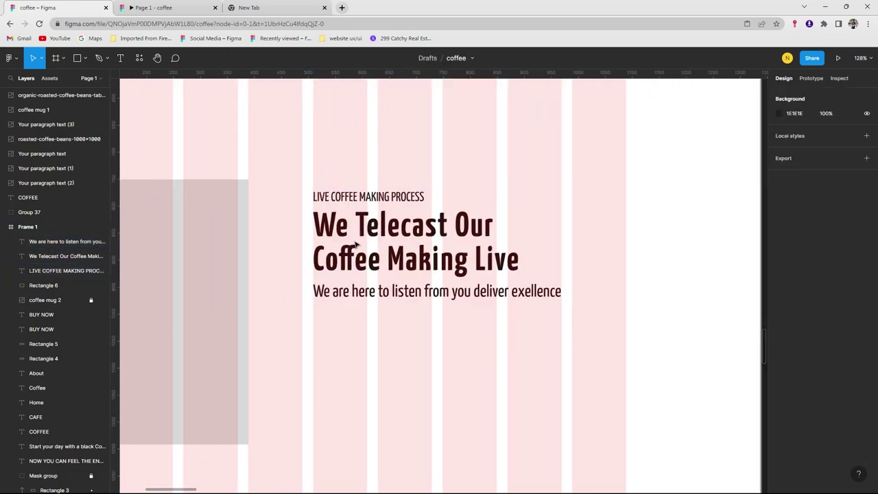
pyautogui.scroll(-5, 357, 245)
pyautogui.scroll(1, 356, 245)
pyautogui.hscroll(-1, 356, 245)
pyautogui.scroll(-2, 356, 244)
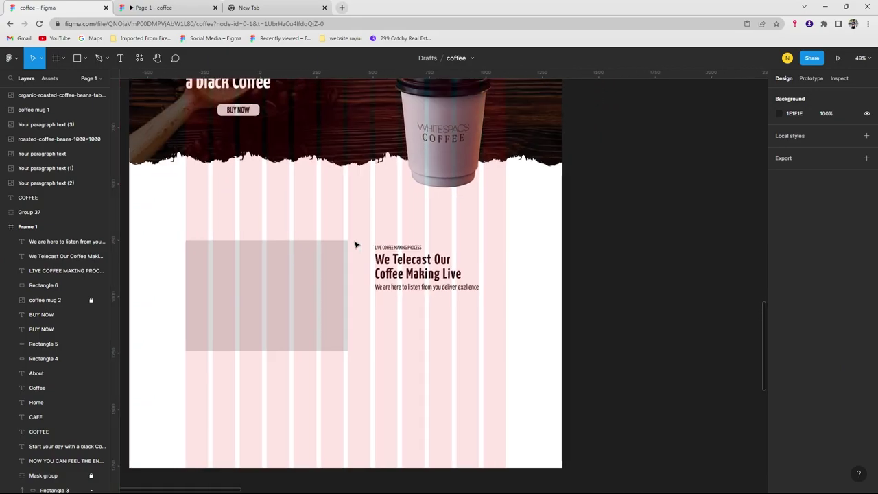
pyautogui.hotkey('ctrl', 'v')
pyautogui.scroll(3, 333, 245)
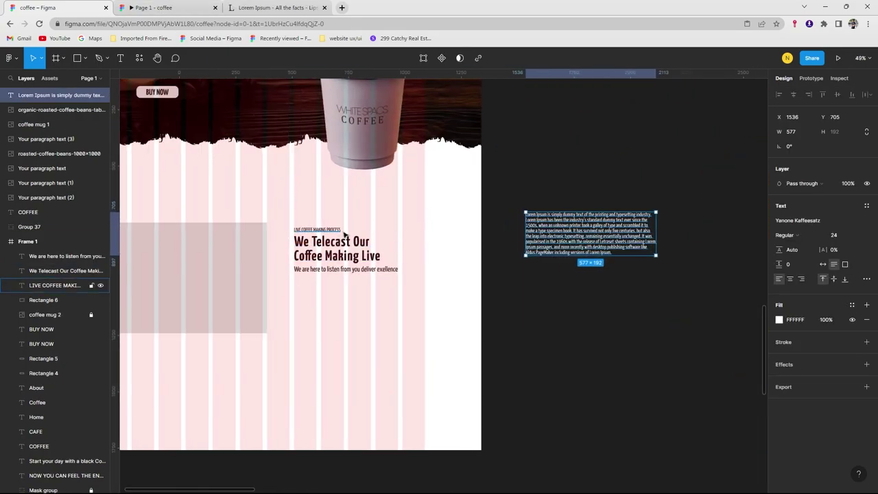
# - Move the Lorem Ipsum paragraph below the tagline and colour it dark brown 29130D
pyautogui.scroll(3, 475, 238)
pyautogui.moveTo(658, 230); pyautogui.dragTo(380, 308)
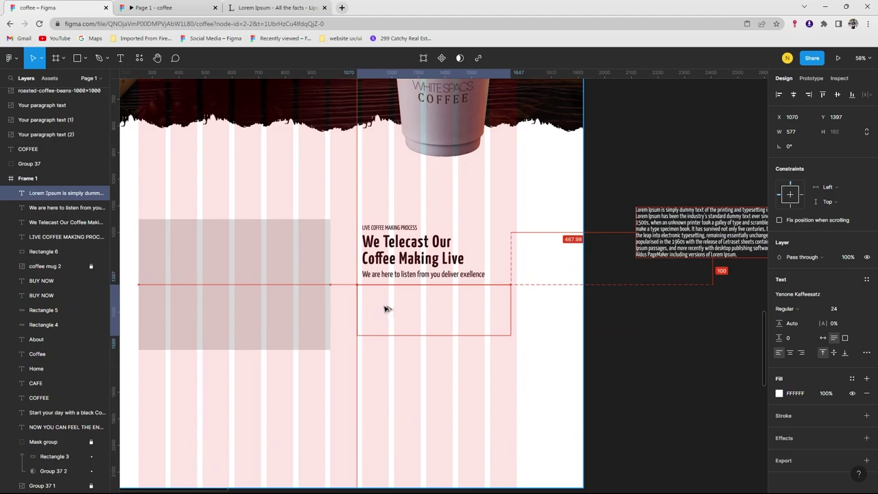
pyautogui.scroll(2, 380, 308)
pyautogui.scroll(-4, 395, 290)
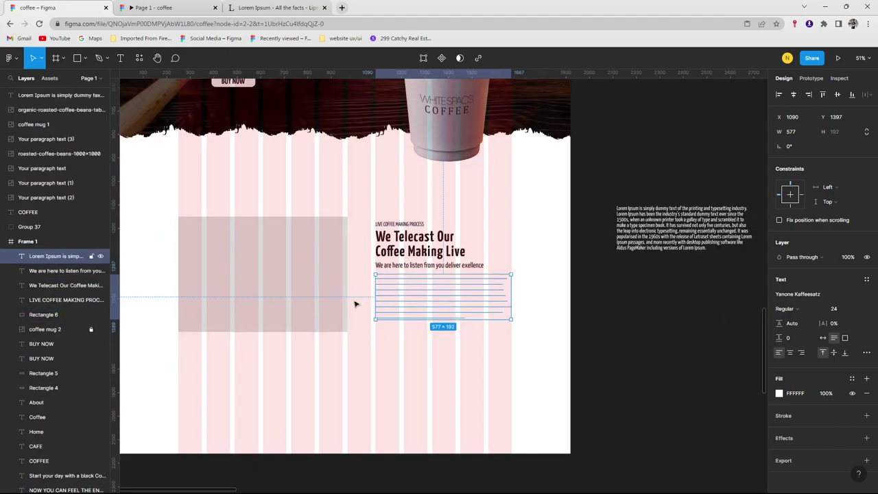
pyautogui.scroll(3, 355, 304)
pyautogui.hscroll(1, 425, 281)
pyautogui.click(778, 393)
pyautogui.click(733, 356)
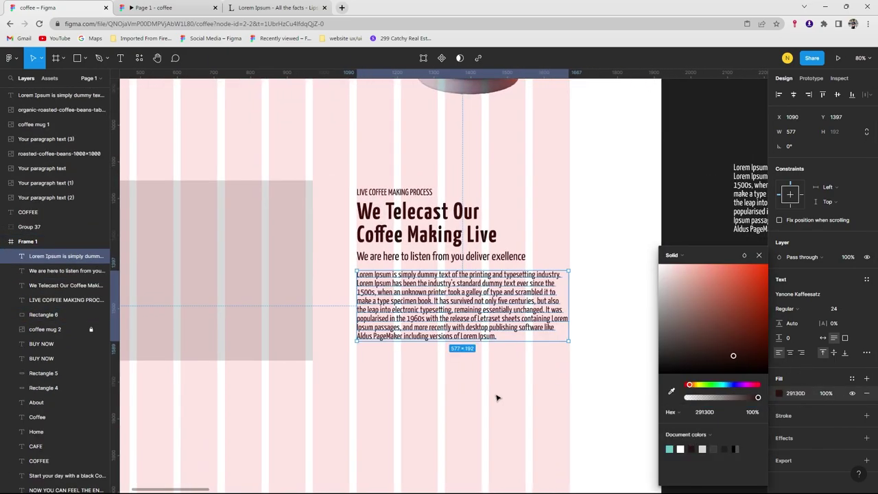
pyautogui.press('Escape')
pyautogui.press('Escape')
# - Set the paragraph's weight to Light and check it in the prototype preview
pyautogui.scroll(1, 447, 299)
pyautogui.click(447, 300)
pyautogui.click(786, 308)
pyautogui.click(785, 298)
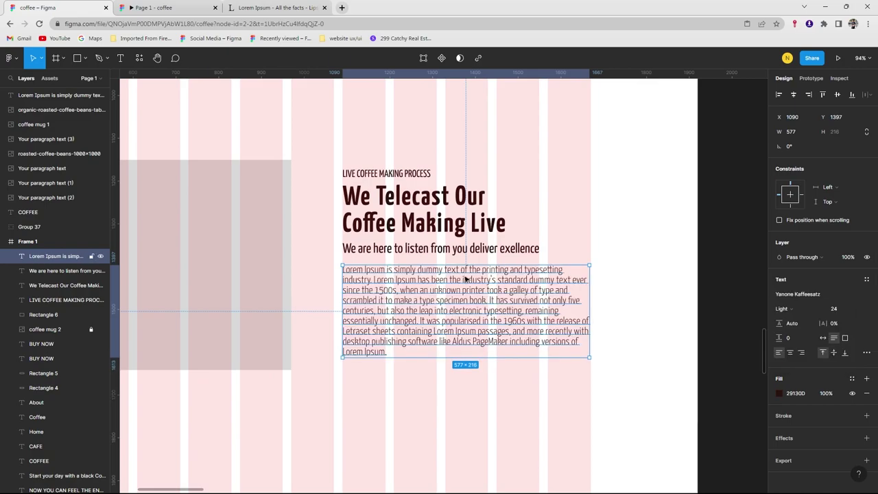
pyautogui.scroll(2, 464, 279)
pyautogui.scroll(-3, 465, 279)
pyautogui.click(153, 8)
pyautogui.scroll(-6, 317, 194)
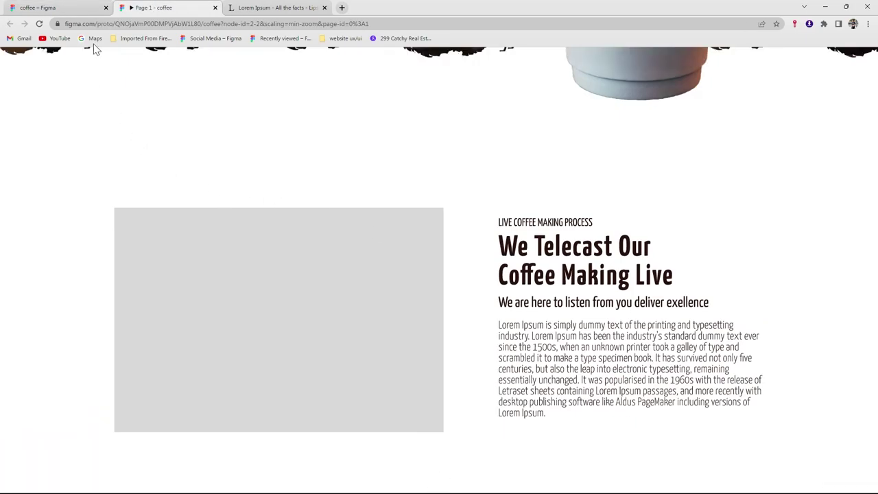
pyautogui.click(38, 7)
# - Trim the paragraph to four lines ending at "unknown printer." and nudge it down
pyautogui.scroll(3, 451, 276)
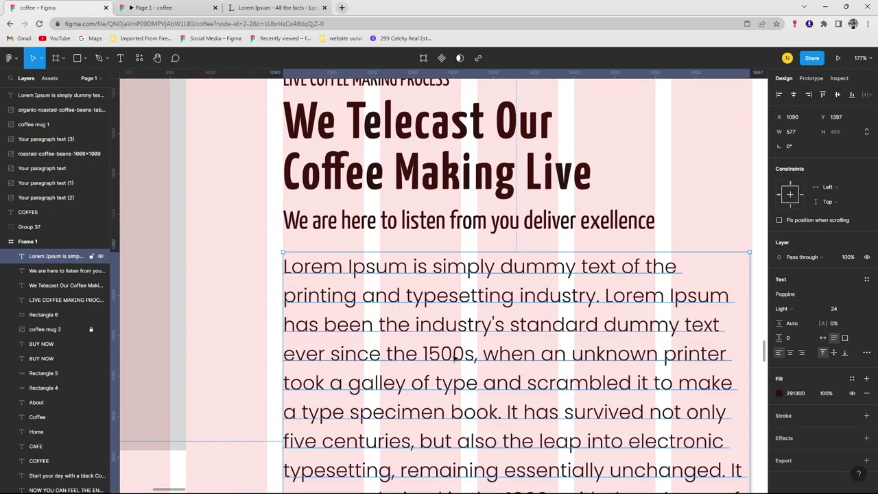
pyautogui.scroll(-5, 523, 415)
pyautogui.moveTo(523, 415); pyautogui.dragTo(428, 290)
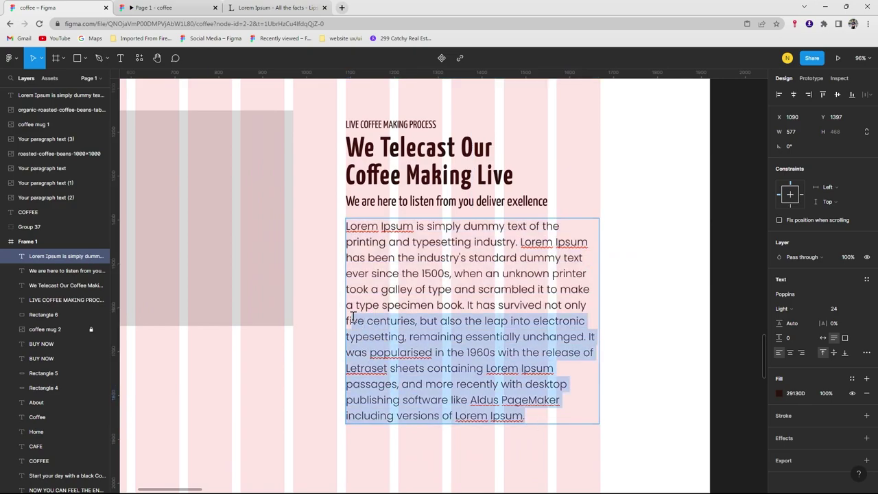
pyautogui.moveTo(356, 293)
pyautogui.mouseDown()
pyautogui.moveTo(589, 276)
pyautogui.moveTo(587, 283)
pyautogui.moveTo(311, 295)
pyautogui.mouseUp()
pyautogui.press('BackSpace')
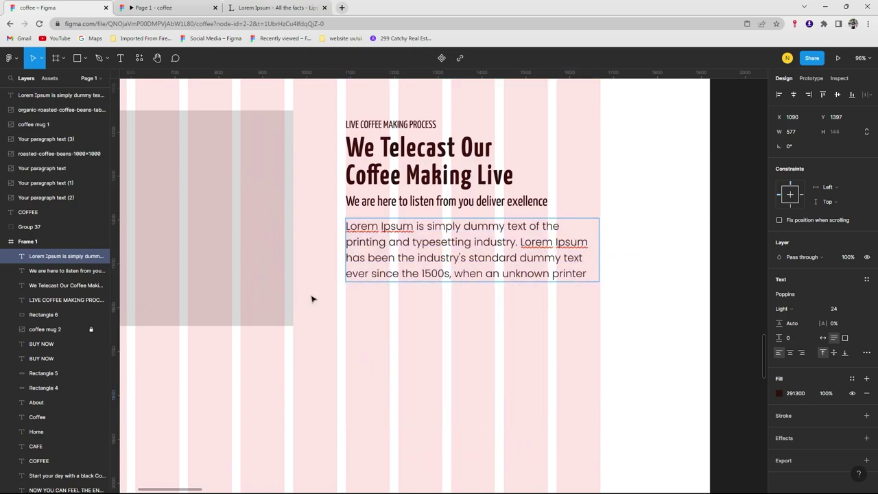
pyautogui.write('.')
pyautogui.press('Escape')
pyautogui.moveTo(422, 240); pyautogui.dragTo(422, 249)
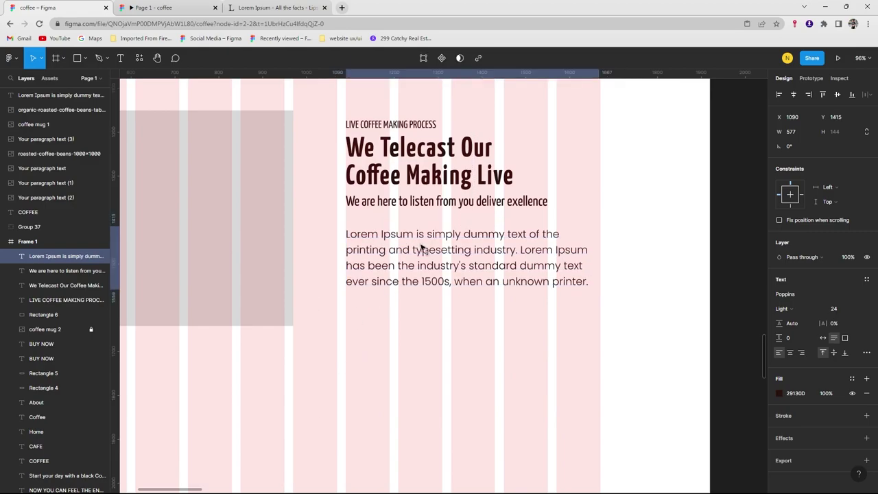
pyautogui.click(309, 147)
pyautogui.hotkey('ctrl', 'Tab')
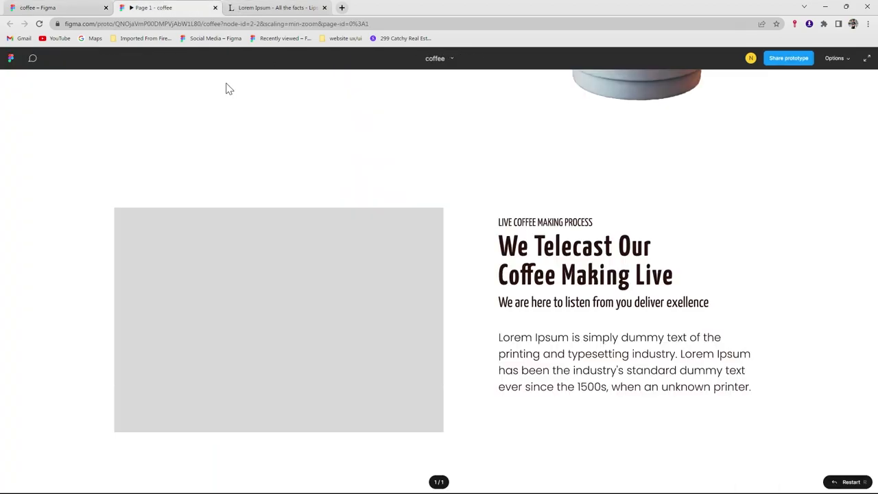
pyautogui.click(44, 7)
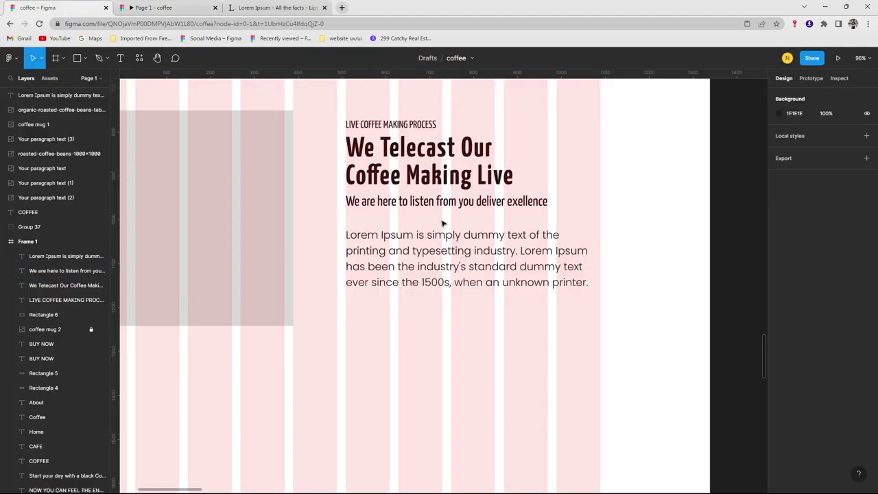
# - Change the paragraph weight to Regular, then select the grey placeholder rectangle
pyautogui.click(784, 309)
pyautogui.click(788, 318)
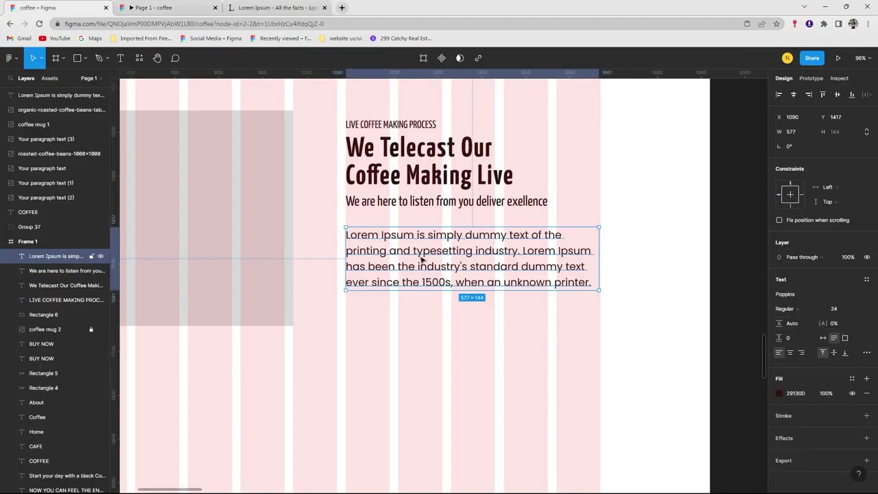
pyautogui.scroll(2, 422, 259)
pyautogui.moveTo(362, 141); pyautogui.dragTo(384, 270)
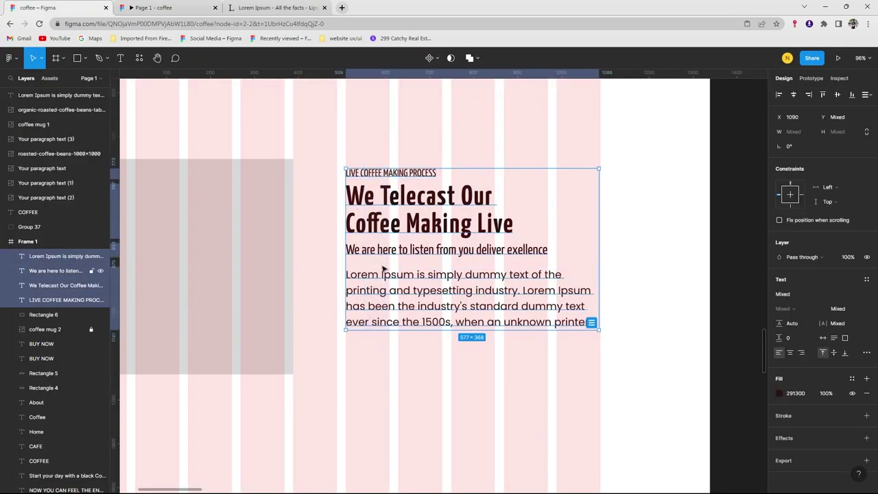
pyautogui.scroll(1, 383, 270)
pyautogui.click(382, 386)
pyautogui.scroll(-3, 382, 309)
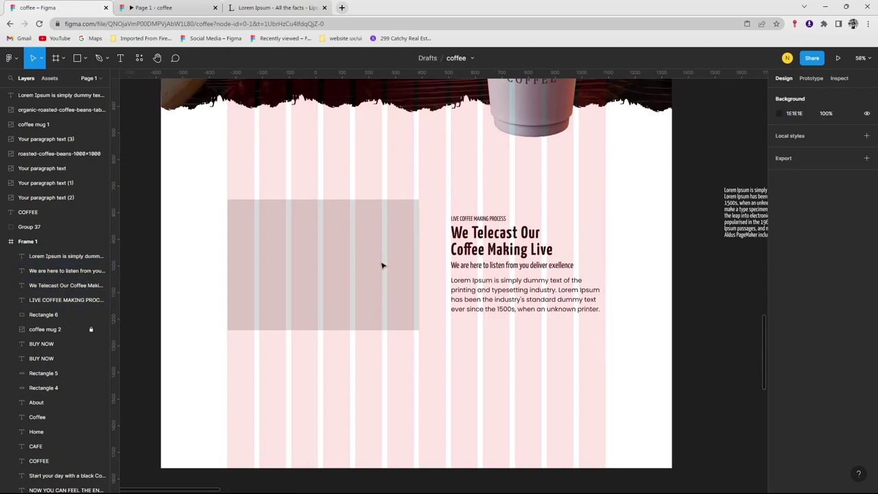
pyautogui.click(382, 266)
pyautogui.scroll(-3, 370, 295)
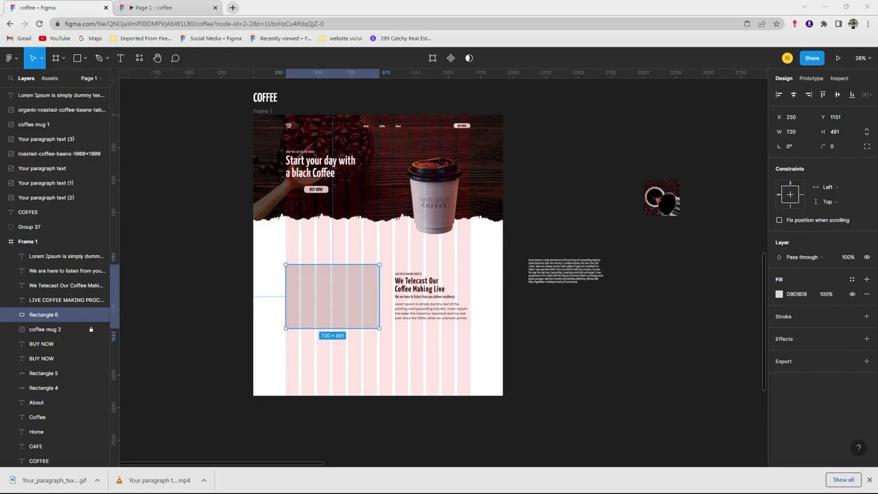
# - Delete the grey placeholder rectangle from the frame
pyautogui.click(734, 254)
pyautogui.scroll(2, 354, 278)
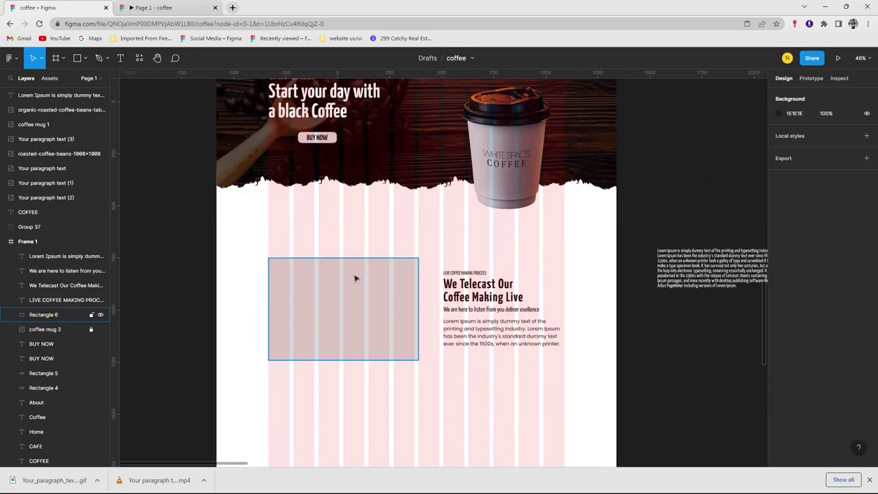
pyautogui.scroll(-1, 354, 278)
pyautogui.click(62, 314)
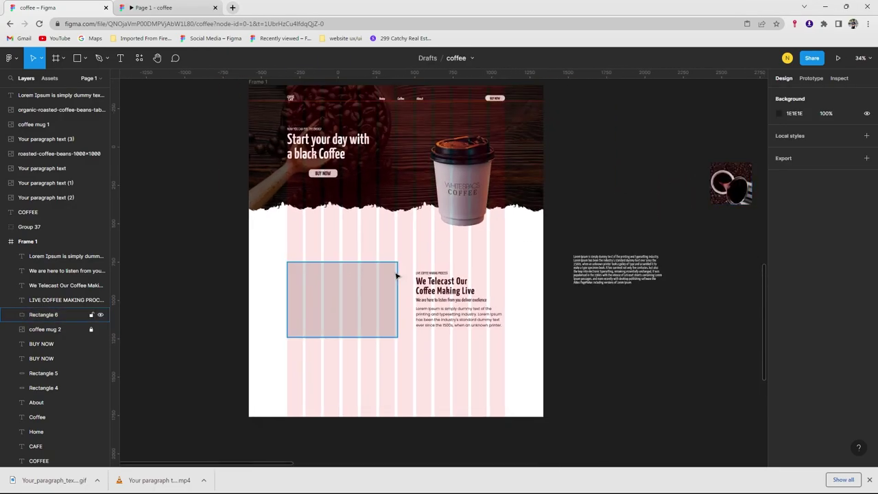
pyautogui.press('Delete')
# - Move the coffee-pouring GIF into the frame's empty left slot at 550 × 550
pyautogui.click(730, 183)
pyautogui.moveTo(730, 183); pyautogui.dragTo(314, 292)
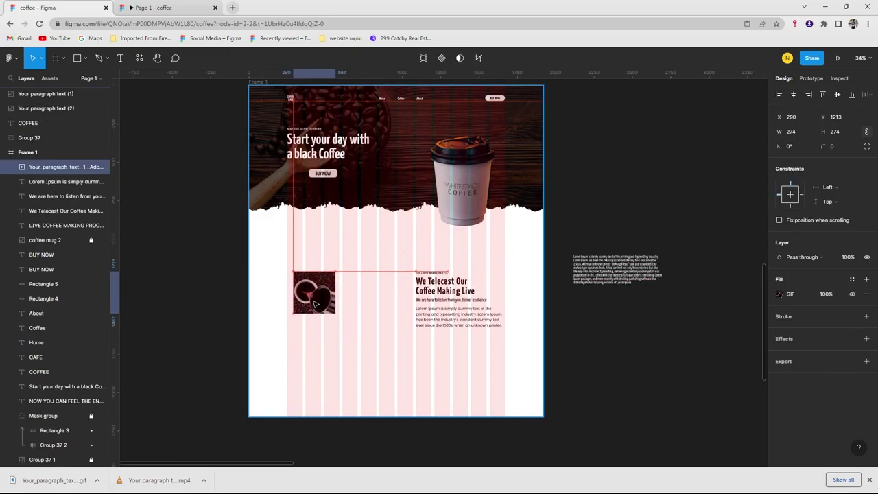
pyautogui.scroll(3, 327, 291)
pyautogui.moveTo(343, 341); pyautogui.dragTo(423, 398)
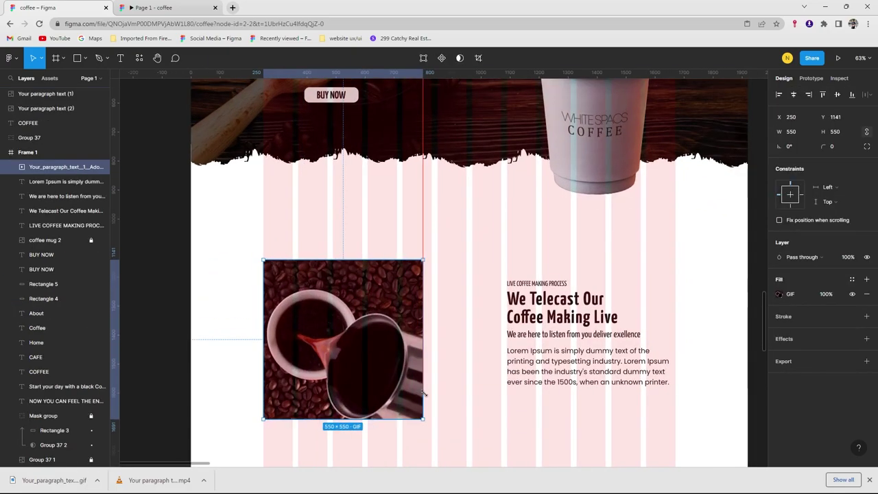
pyautogui.moveTo(415, 320); pyautogui.dragTo(415, 346)
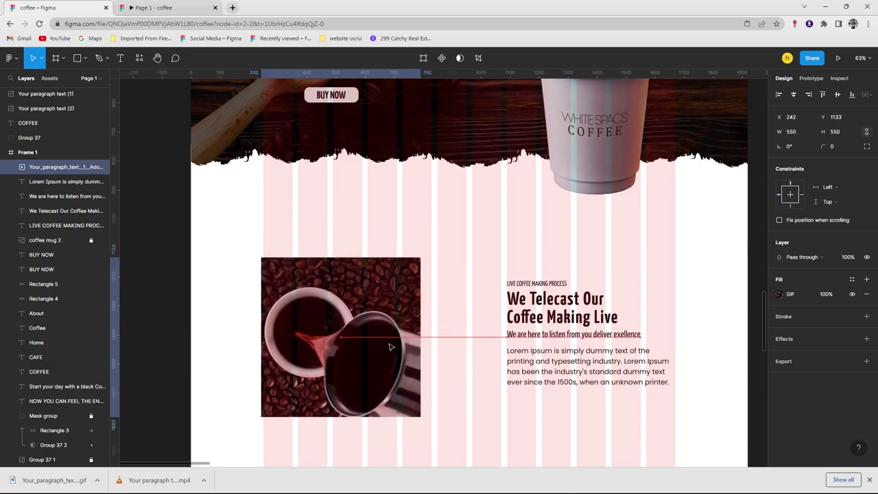
# - Enlarge the GIF to 700 × 700 and align it with the Telecast text
pyautogui.scroll(-1, 485, 299)
pyautogui.scroll(-2, 484, 299)
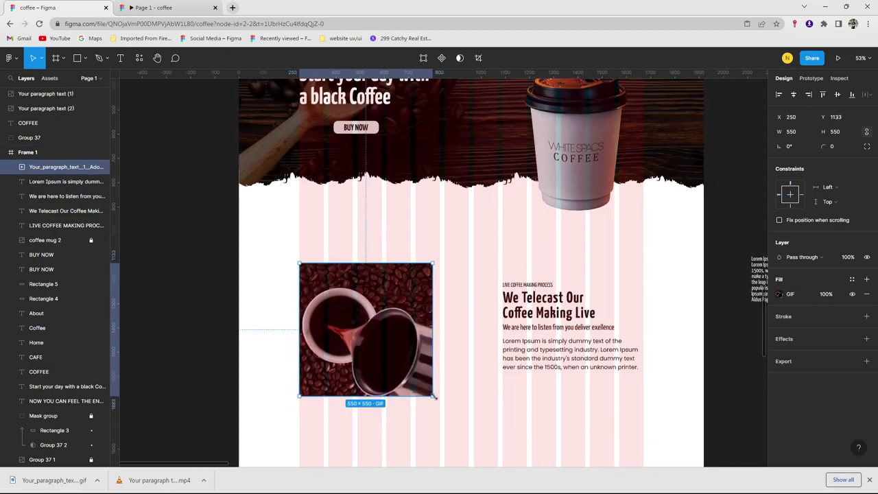
pyautogui.moveTo(433, 396)
pyautogui.mouseDown()
pyautogui.moveTo(464, 434)
pyautogui.moveTo(435, 366)
pyautogui.mouseUp()
pyautogui.scroll(-3, 445, 275)
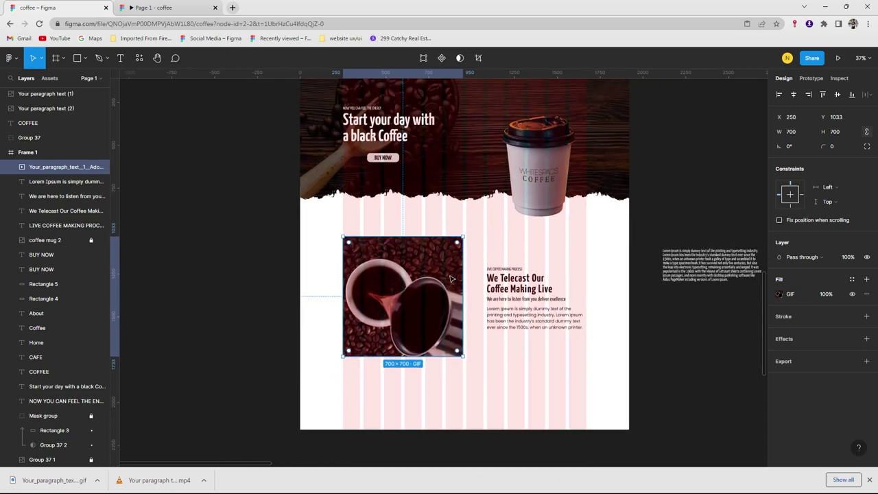
pyautogui.moveTo(433, 274); pyautogui.dragTo(434, 289)
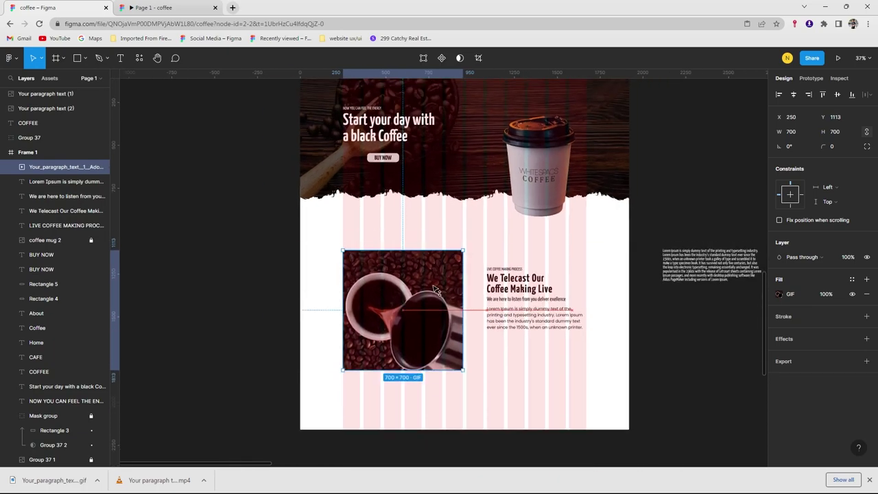
pyautogui.click(658, 319)
pyautogui.scroll(3, 470, 309)
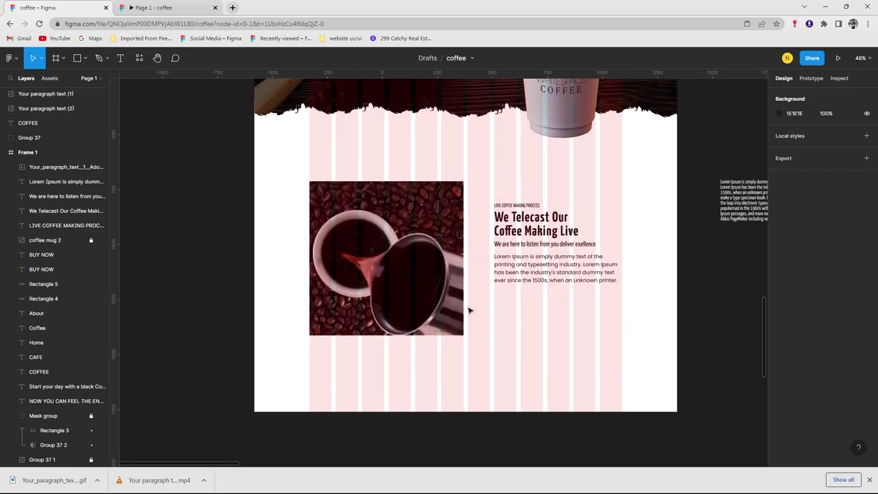
pyautogui.scroll(-1, 469, 311)
pyautogui.scroll(-1, 438, 274)
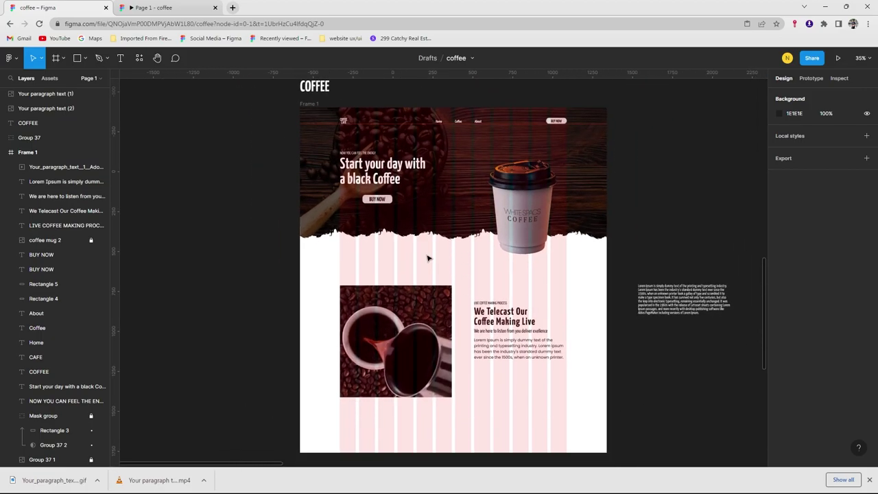
# - Preview the playing GIF in the prototype, then return to the design
pyautogui.click(155, 8)
pyautogui.scroll(-4, 317, 243)
pyautogui.scroll(2, 317, 243)
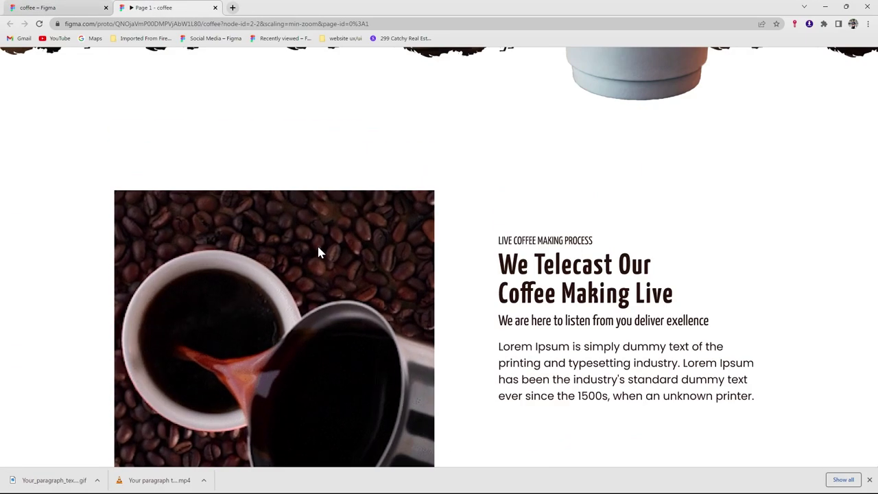
pyautogui.scroll(5, 316, 243)
pyautogui.scroll(-4, 284, 232)
pyautogui.scroll(-1, 279, 222)
pyautogui.hotkey('ctrl', 'Tab')
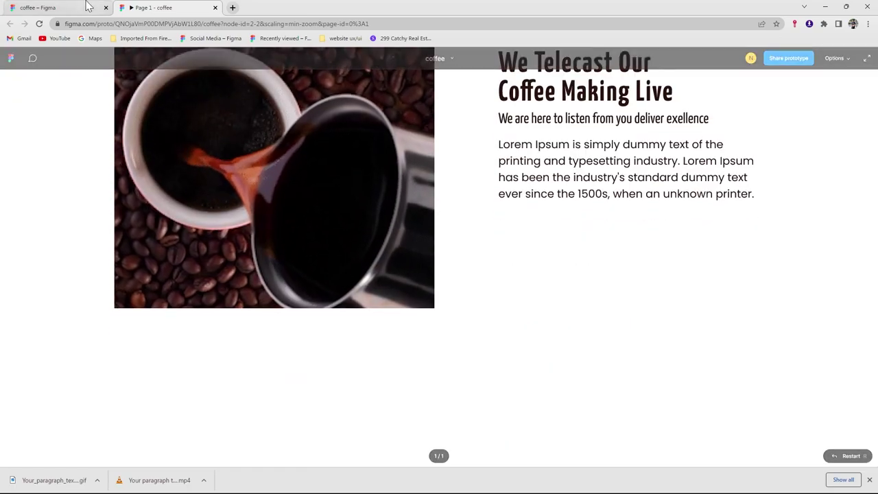
pyautogui.scroll(3, 504, 294)
pyautogui.scroll(2, 507, 372)
# - Paste a copy of the hero's BUY NOW button under the Telecast paragraph
pyautogui.scroll(-4, 316, 220)
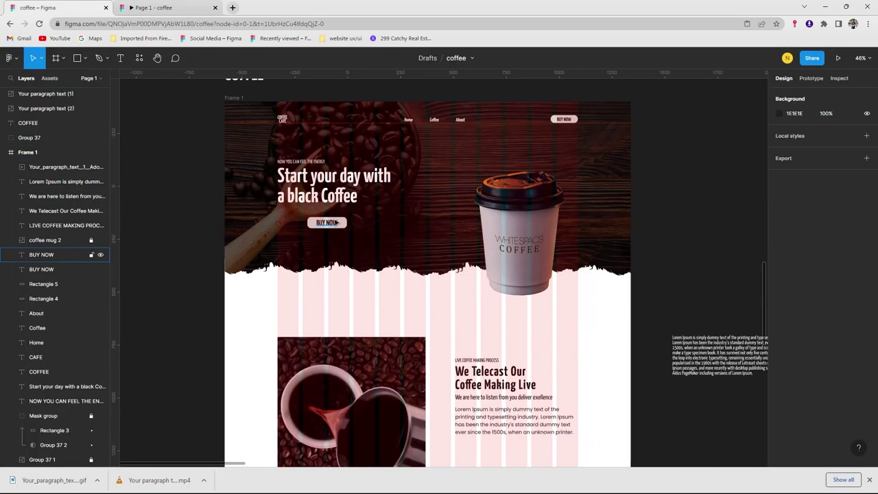
pyautogui.scroll(4, 325, 230)
pyautogui.moveTo(278, 199); pyautogui.dragTo(376, 235)
pyautogui.scroll(-2, 392, 218)
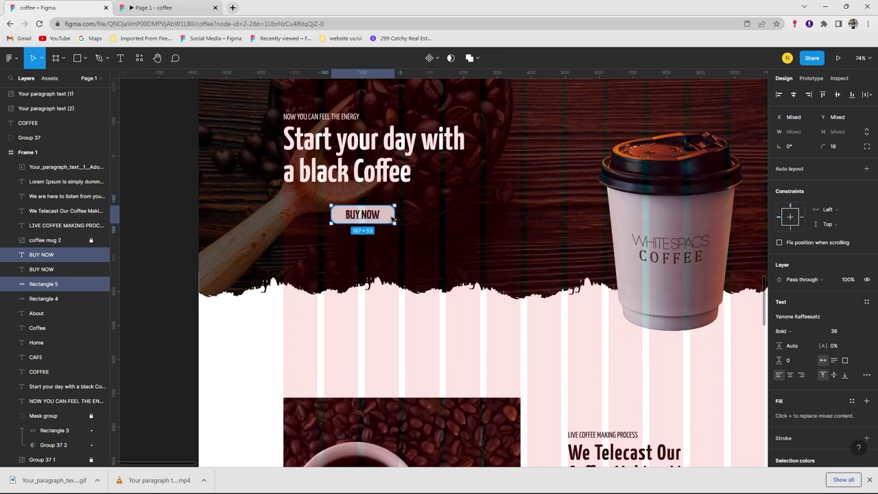
pyautogui.scroll(-5, 411, 230)
pyautogui.scroll(2, 433, 241)
pyautogui.scroll(2, 432, 240)
pyautogui.click(419, 244)
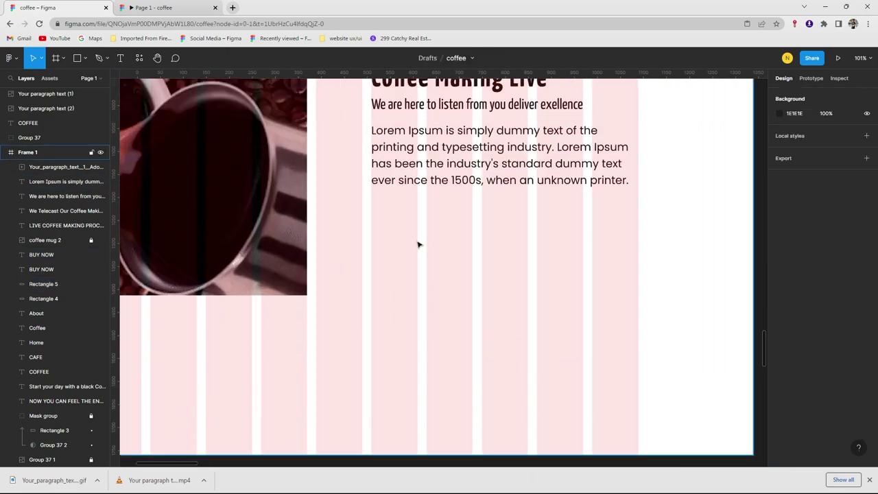
pyautogui.hotkey('ctrl', 'v')
pyautogui.moveTo(439, 268); pyautogui.dragTo(469, 221)
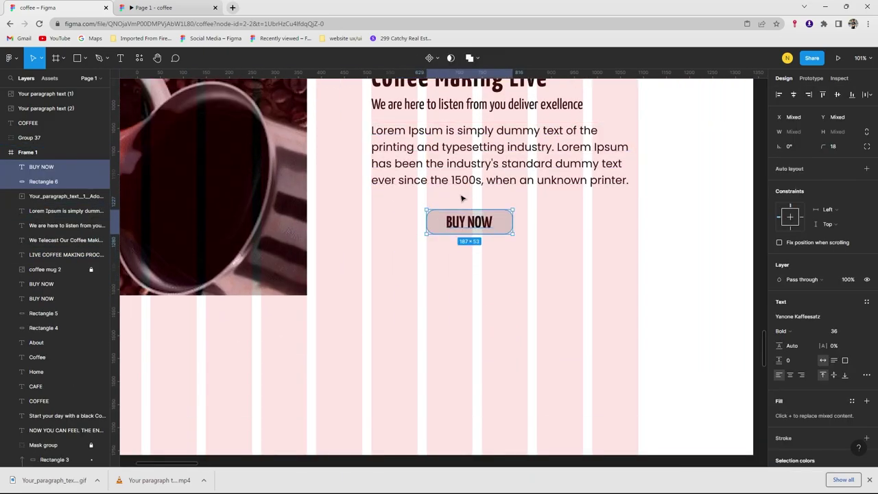
# - Remove the button shape's fill and give it a dark brown 29130D outline
pyautogui.keyDown('ctrl'); pyautogui.scroll(2, 461, 199); pyautogui.keyUp('ctrl')
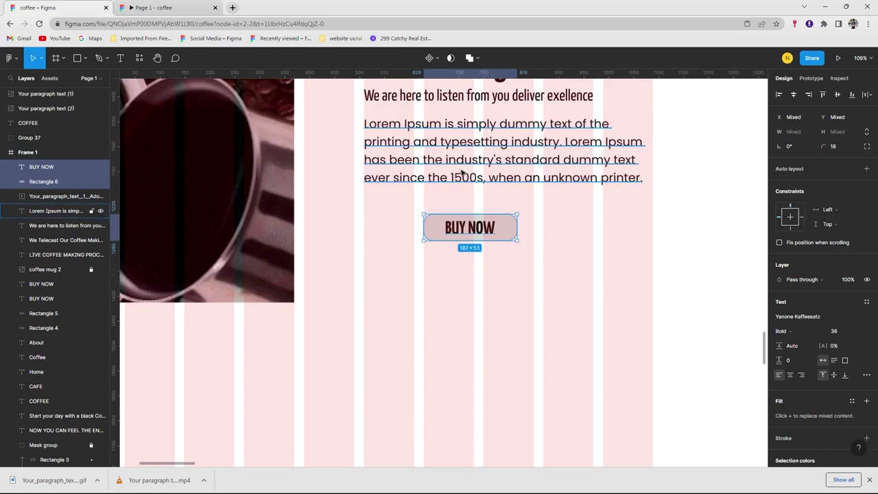
pyautogui.keyDown('ctrl'); pyautogui.scroll(3, 463, 232); pyautogui.keyUp('ctrl')
pyautogui.click(402, 223)
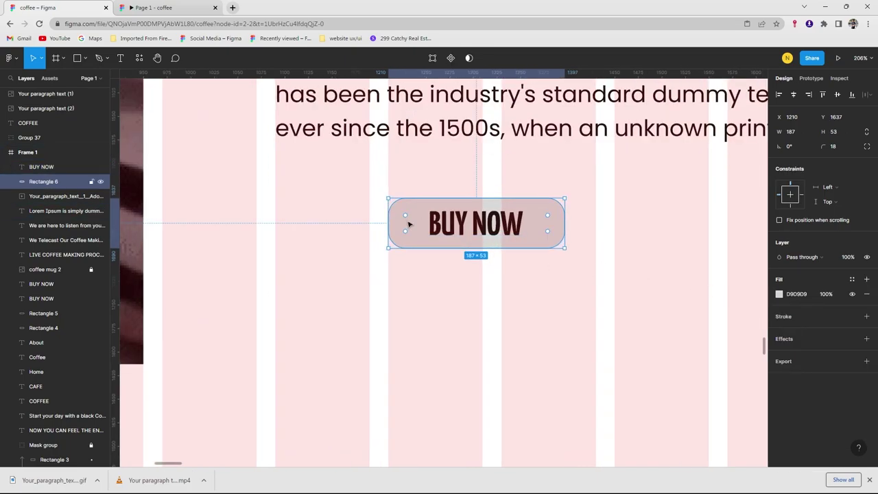
pyautogui.click(778, 294)
pyautogui.click(659, 239)
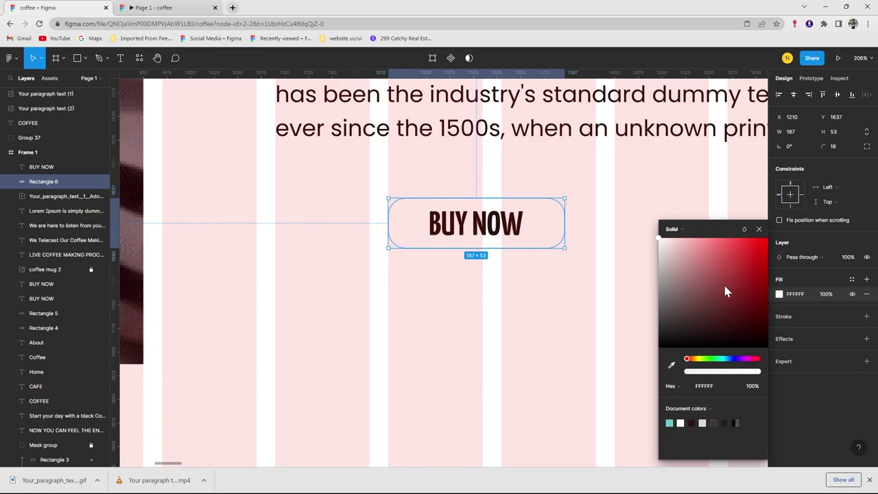
pyautogui.click(866, 316)
pyautogui.click(866, 294)
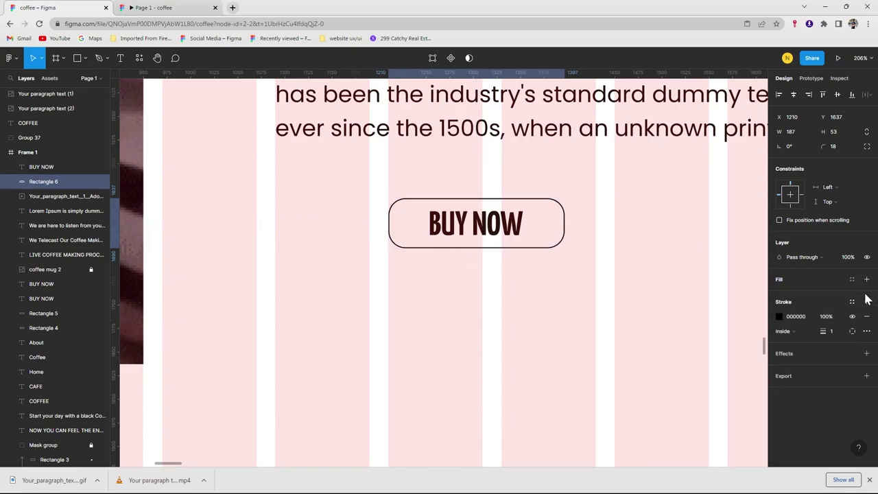
pyautogui.click(779, 316)
pyautogui.click(691, 423)
# - Relabel the copied button from BUY NOW to 'Watch'
pyautogui.click(507, 223)
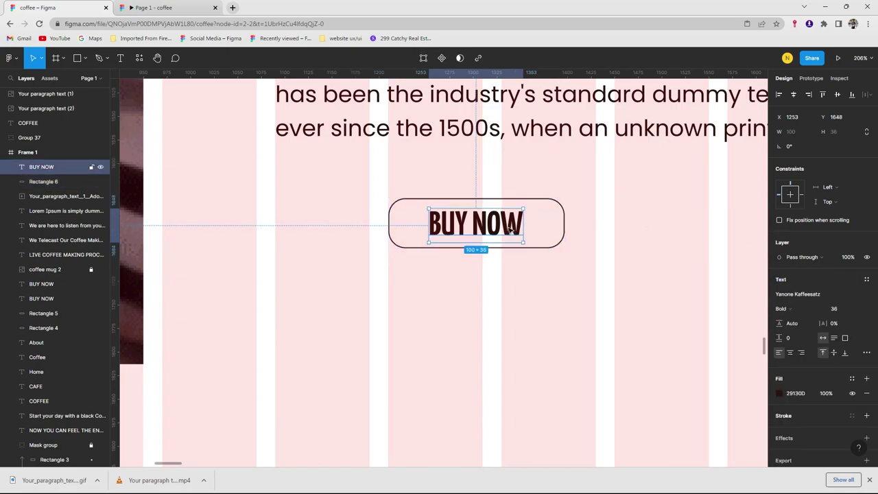
pyautogui.doubleClick(511, 223)
pyautogui.write('Watch')
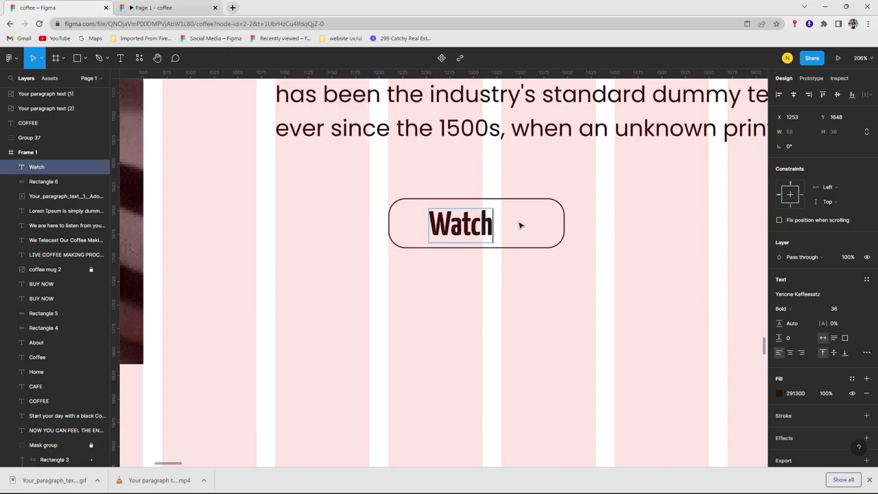
pyautogui.press('Escape')
pyautogui.click(474, 304)
pyautogui.keyDown('ctrl'); pyautogui.scroll(-3, 491, 285); pyautogui.keyUp('ctrl')
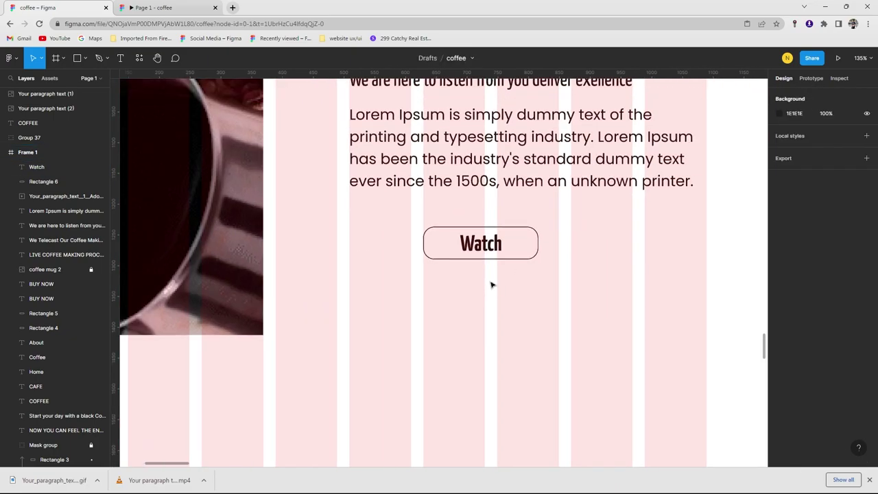
pyautogui.keyDown('ctrl'); pyautogui.scroll(-3, 491, 284); pyautogui.keyUp('ctrl')
pyautogui.keyDown('ctrl'); pyautogui.scroll(-2, 490, 284); pyautogui.keyUp('ctrl')
pyautogui.keyDown('ctrl'); pyautogui.scroll(-2, 473, 284); pyautogui.keyUp('ctrl')
# - Draw a circle over the coffee image's centre with a white fill at 65% opacity
pyautogui.keyDown('ctrl'); pyautogui.scroll(-1, 452, 283); pyautogui.keyUp('ctrl')
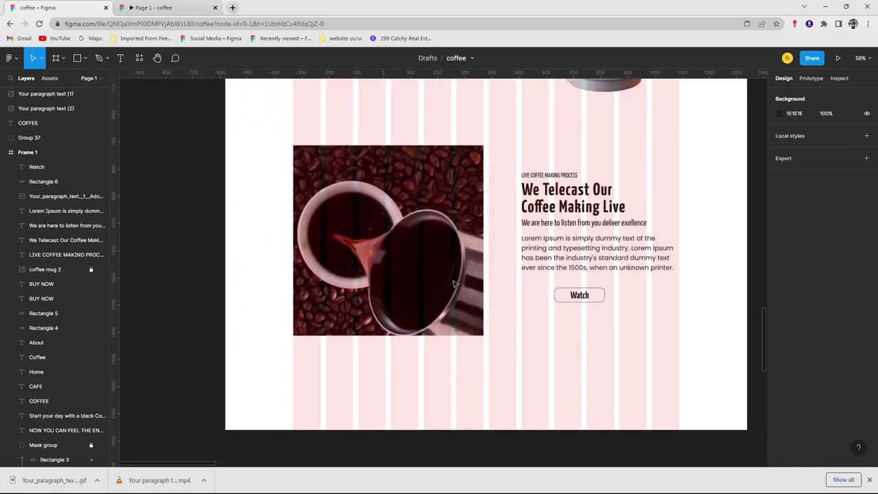
pyautogui.click(85, 58)
pyautogui.click(41, 116)
pyautogui.hscroll(1, 370, 217)
pyautogui.keyDown('ctrl'); pyautogui.scroll(2, 370, 217); pyautogui.keyUp('ctrl')
pyautogui.moveTo(351, 244)
pyautogui.mouseDown()
pyautogui.moveTo(388, 284)
pyautogui.moveTo(343, 251)
pyautogui.moveTo(356, 254)
pyautogui.mouseUp()
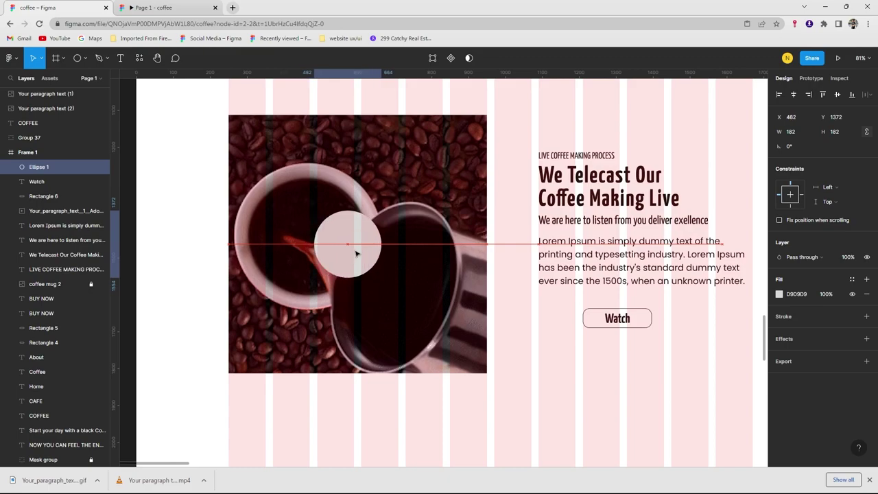
pyautogui.keyDown('ctrl'); pyautogui.scroll(1, 356, 253); pyautogui.keyUp('ctrl')
pyautogui.keyDown('ctrl'); pyautogui.scroll(1, 356, 254); pyautogui.keyUp('ctrl')
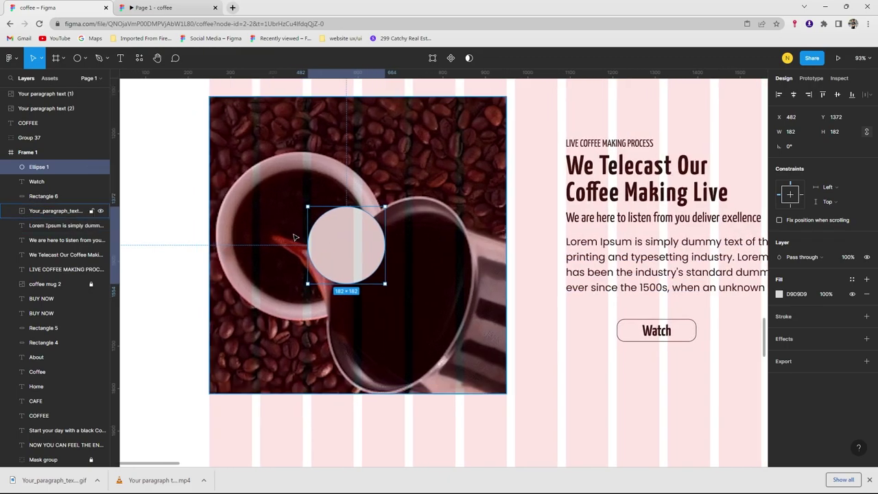
pyautogui.click(779, 293)
pyautogui.moveTo(684, 255); pyautogui.dragTo(660, 237)
pyautogui.click(807, 295)
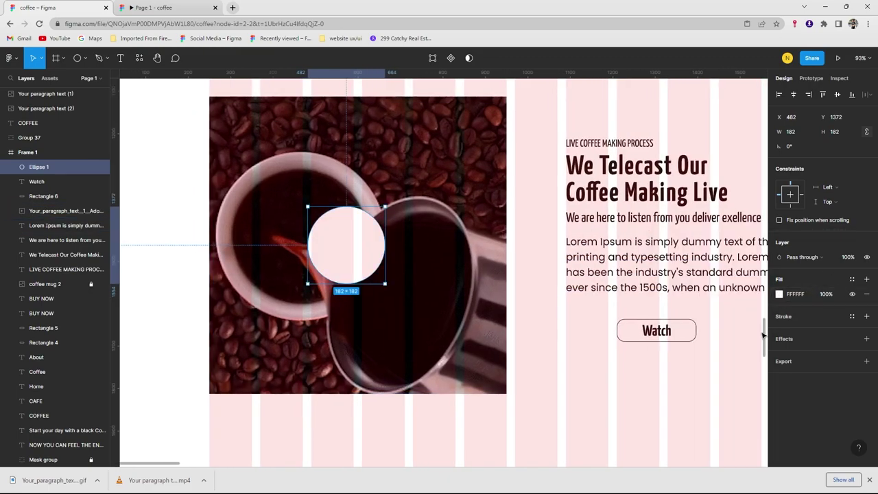
pyautogui.click(779, 297)
pyautogui.moveTo(738, 374); pyautogui.dragTo(734, 371)
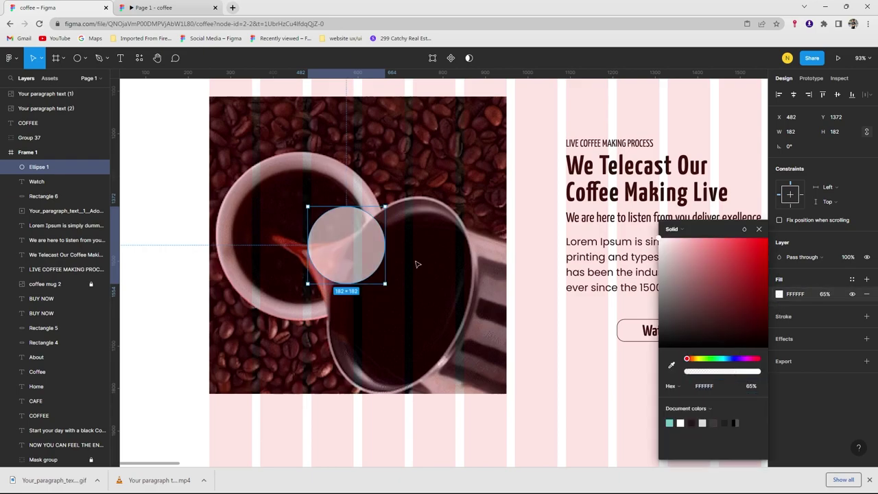
# - Draw a white polygon triangle on the circle as the play icon
pyautogui.click(84, 59)
pyautogui.click(58, 124)
pyautogui.keyDown('ctrl'); pyautogui.scroll(2, 346, 247); pyautogui.keyUp('ctrl')
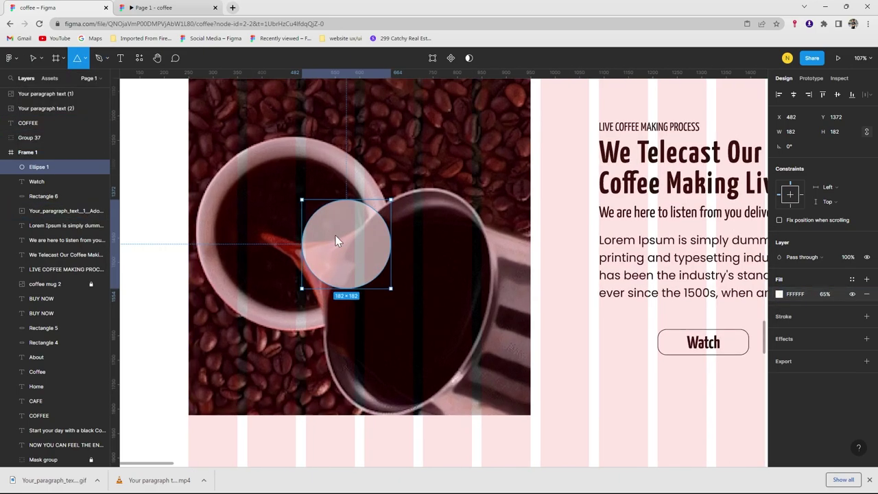
pyautogui.moveTo(364, 261)
pyautogui.mouseDown()
pyautogui.moveTo(330, 228)
pyautogui.moveTo(367, 227)
pyautogui.mouseUp()
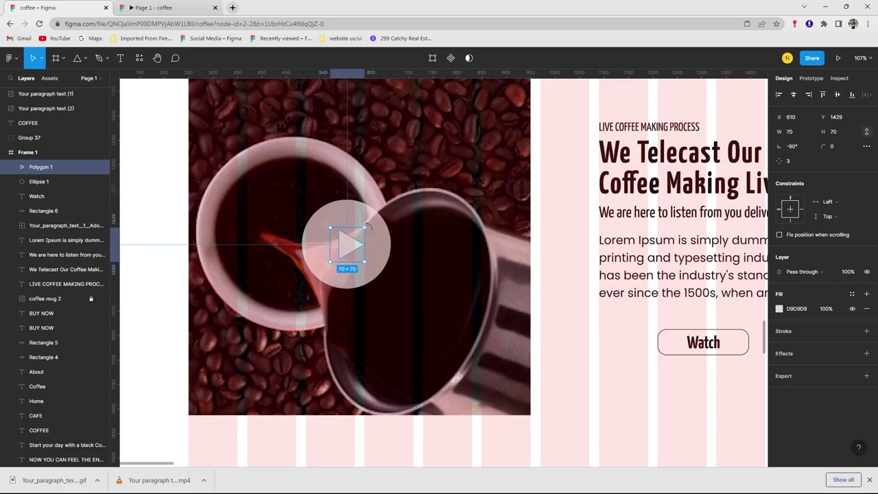
pyautogui.click(778, 309)
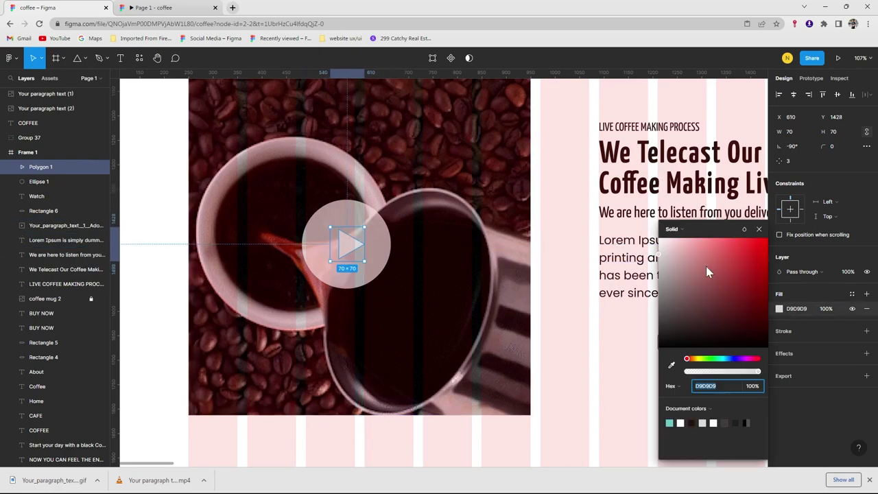
pyautogui.click(709, 270)
pyautogui.click(564, 314)
pyautogui.keyDown('ctrl'); pyautogui.scroll(-3, 422, 261); pyautogui.keyUp('ctrl')
pyautogui.click(370, 249)
pyautogui.keyDown('ctrl'); pyautogui.scroll(5, 374, 248); pyautogui.keyUp('ctrl')
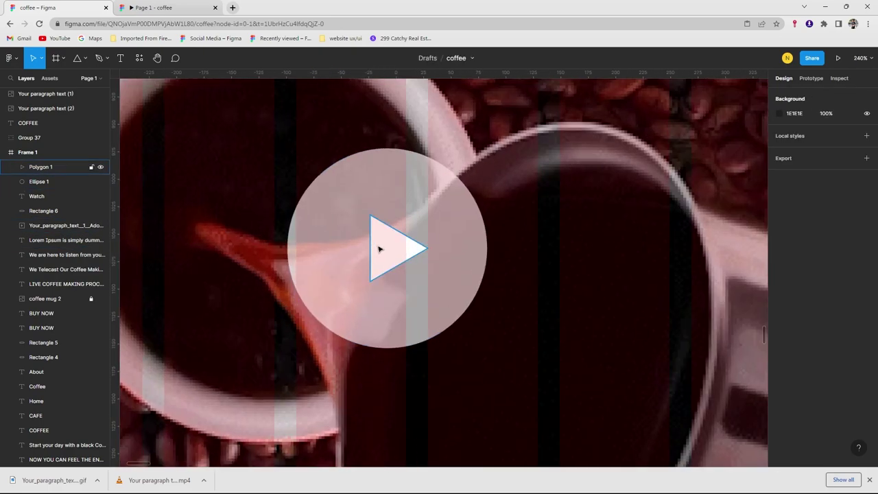
pyautogui.scroll(-5, 386, 252)
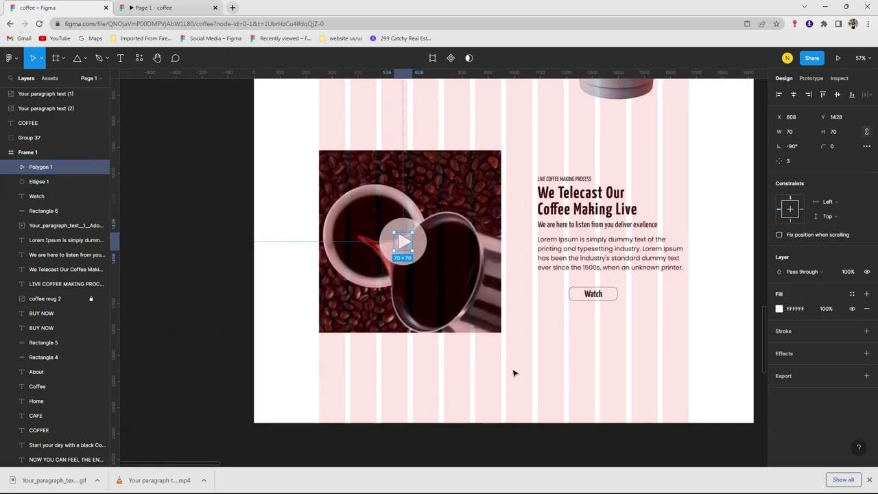
pyautogui.press('Escape')
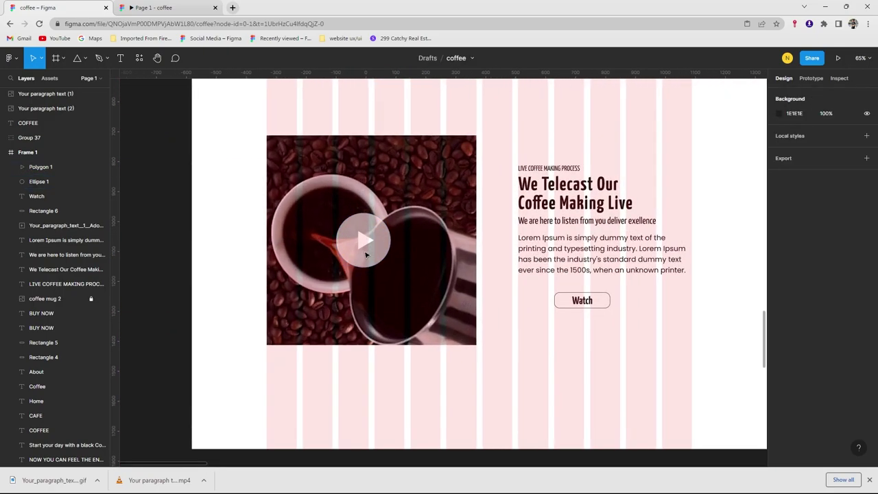
# - Set the Frame 1 height to 3240
pyautogui.keyDown('ctrl'); pyautogui.scroll(-4, 372, 256); pyautogui.keyUp('ctrl')
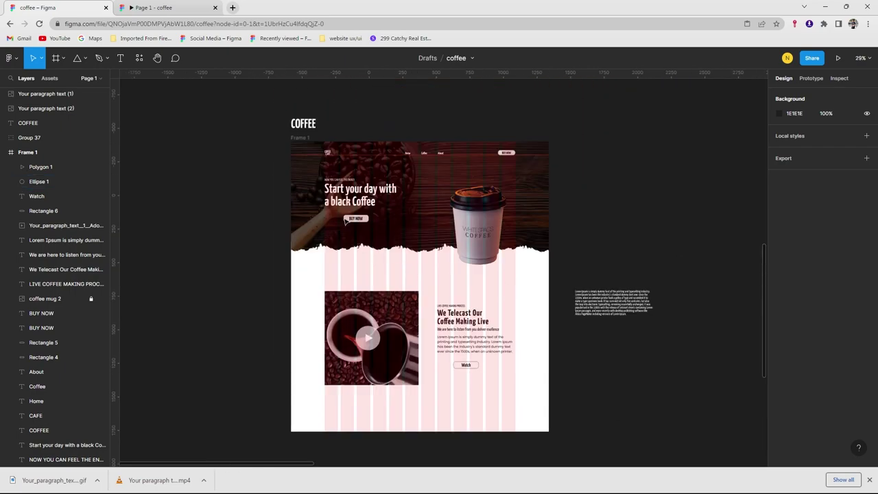
pyautogui.click(444, 377)
pyautogui.scroll(-1, 444, 377)
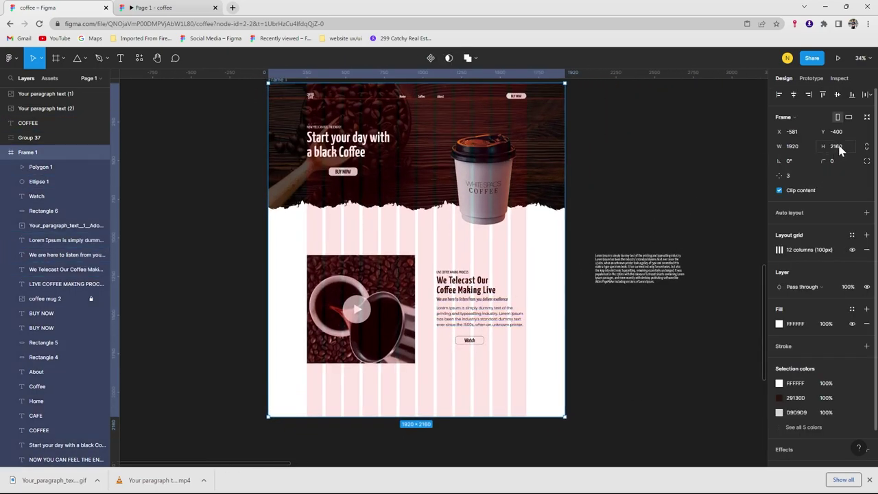
pyautogui.write('3240')
pyautogui.press('Return')
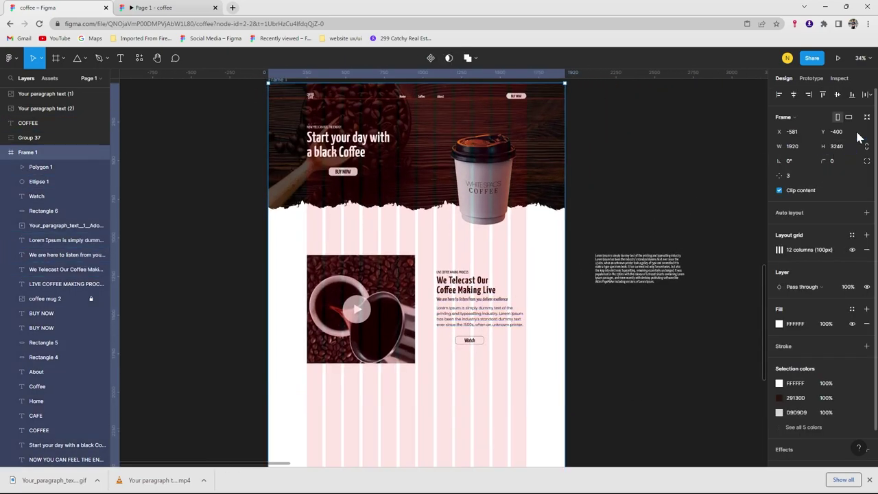
# - Place a new text box below the coffee section for the "What kind of" heading
pyautogui.scroll(-4, 380, 254)
pyautogui.keyDown('ctrl'); pyautogui.scroll(3, 381, 250); pyautogui.keyUp('ctrl')
pyautogui.scroll(2, 342, 237)
pyautogui.keyDown('ctrl'); pyautogui.scroll(1, 343, 237); pyautogui.keyUp('ctrl')
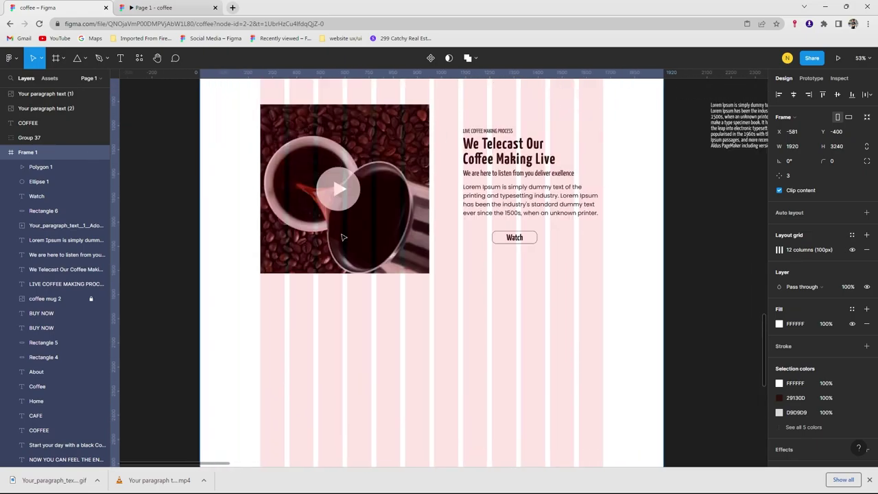
pyautogui.scroll(2, 342, 237)
pyautogui.scroll(3, 343, 238)
pyautogui.scroll(-6, 343, 237)
pyautogui.scroll(-2, 342, 237)
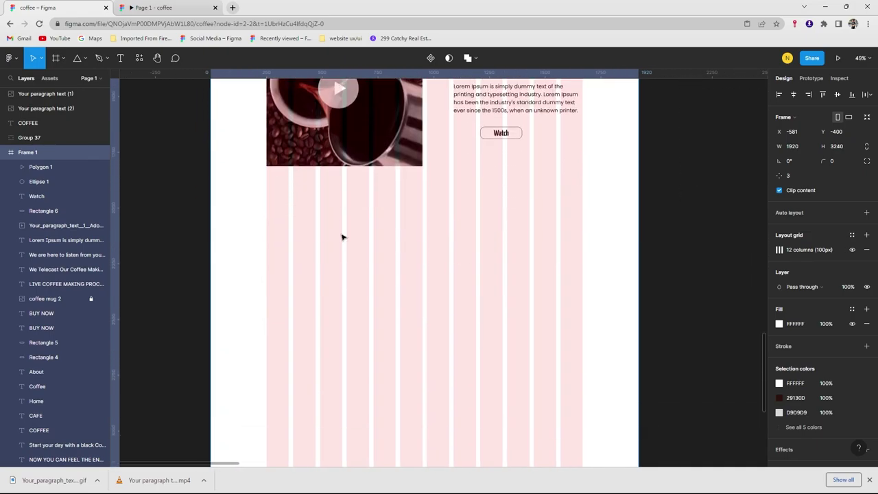
pyautogui.keyDown('ctrl'); pyautogui.scroll(-1, 343, 237); pyautogui.keyUp('ctrl')
pyautogui.keyDown('ctrl'); pyautogui.scroll(3, 343, 237); pyautogui.keyUp('ctrl')
pyautogui.press('t')
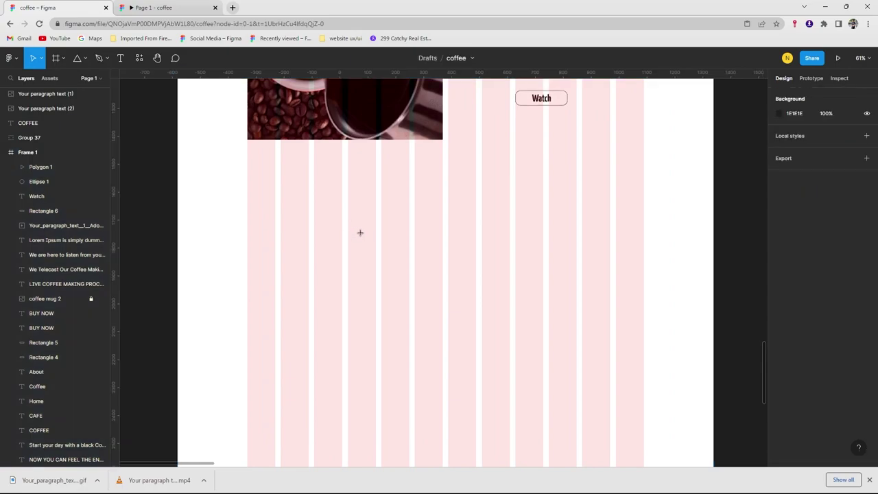
pyautogui.click(359, 233)
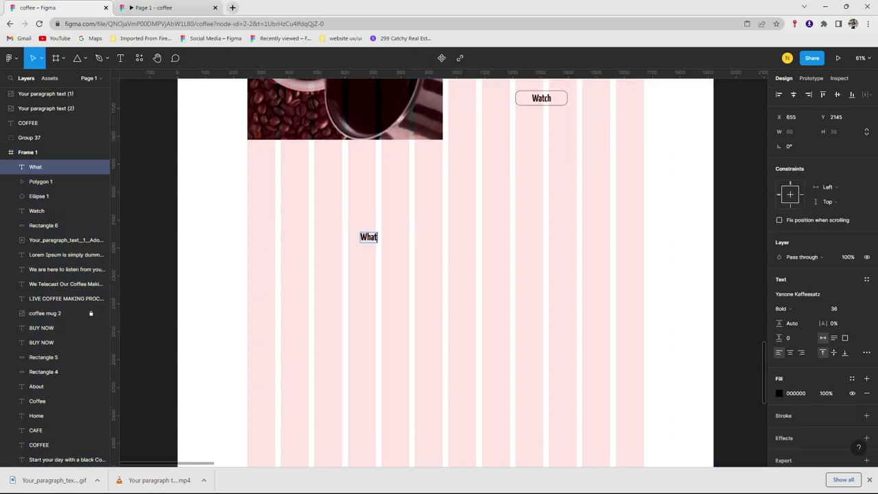
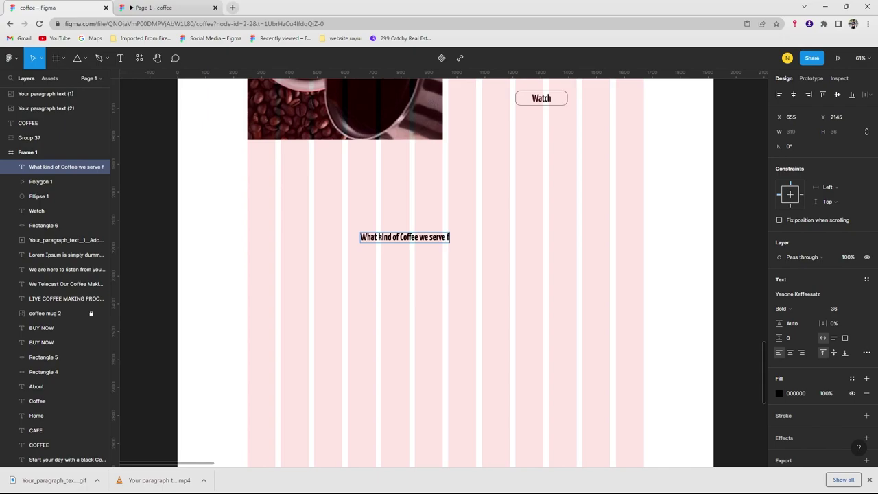
pyautogui.write('or you')
# - Set the 'What kind of Coffee we serve for you' heading to size 64 and centre it horizontally
pyautogui.press('Escape')
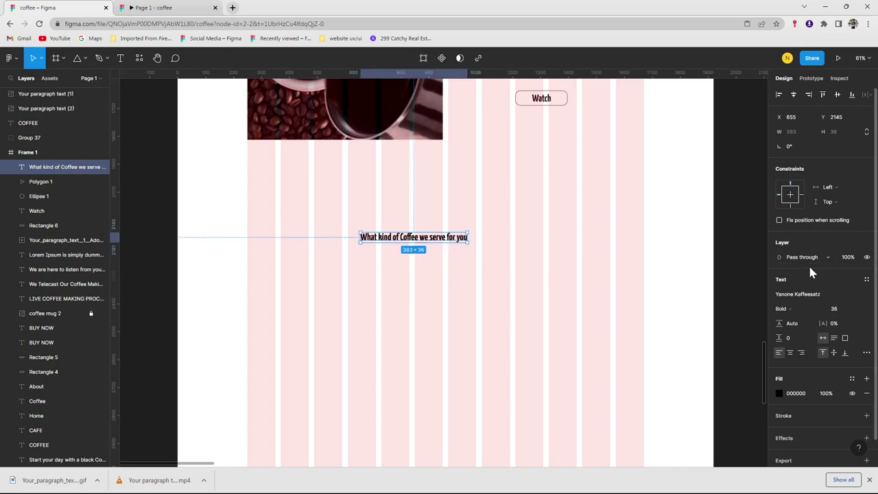
pyautogui.click(860, 312)
pyautogui.click(851, 331)
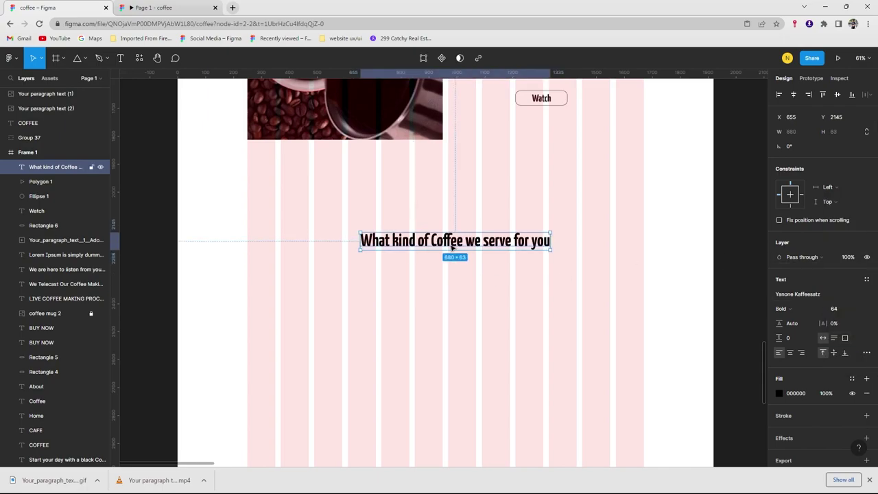
pyautogui.click(794, 94)
pyautogui.scroll(1, 422, 255)
# - Move the heading up so it sits just below the video section
pyautogui.moveTo(422, 275); pyautogui.dragTo(422, 243)
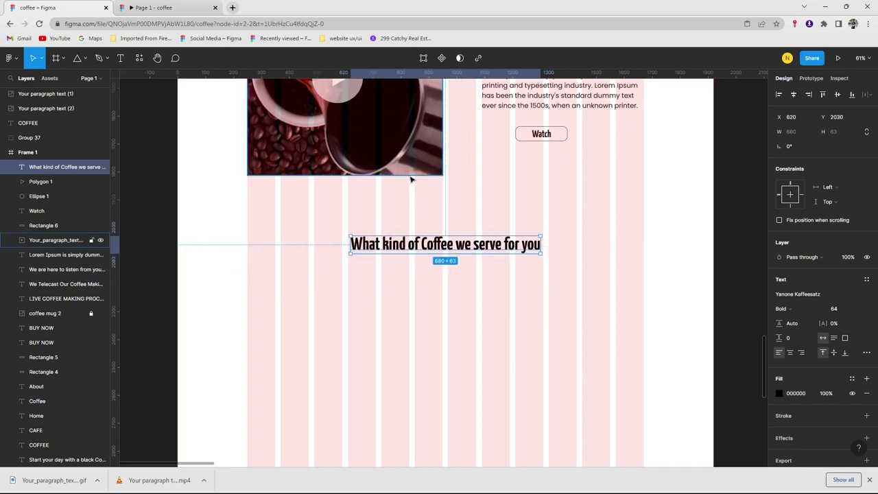
pyautogui.press('Down')
pyautogui.press('Down')
pyautogui.press('Up')
pyautogui.press('Up')
pyautogui.press('Up')
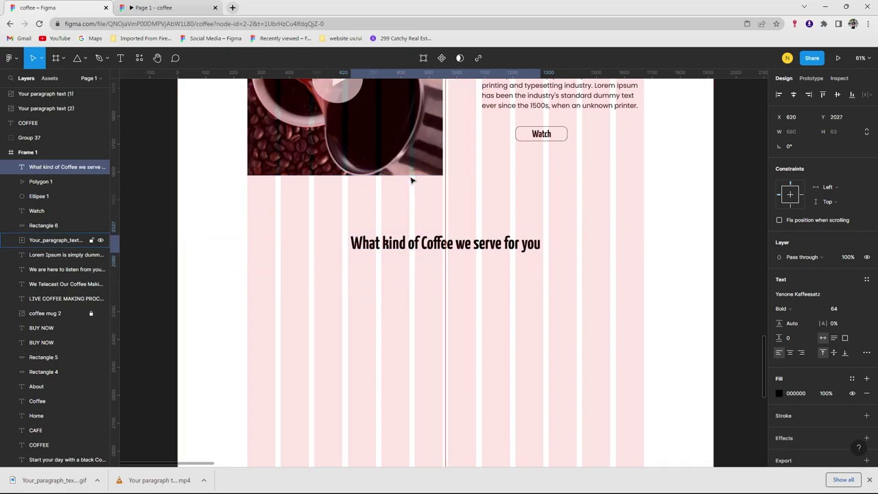
pyautogui.press('Up')
pyautogui.press('Up')
pyautogui.press('Up')
pyautogui.scroll(-3, 392, 290)
pyautogui.click(405, 265)
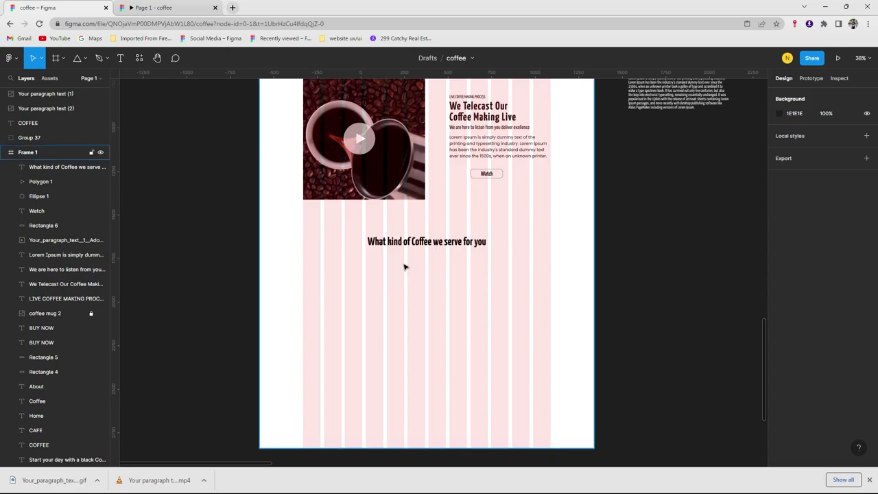
pyautogui.scroll(2, 406, 264)
pyautogui.scroll(1, 388, 257)
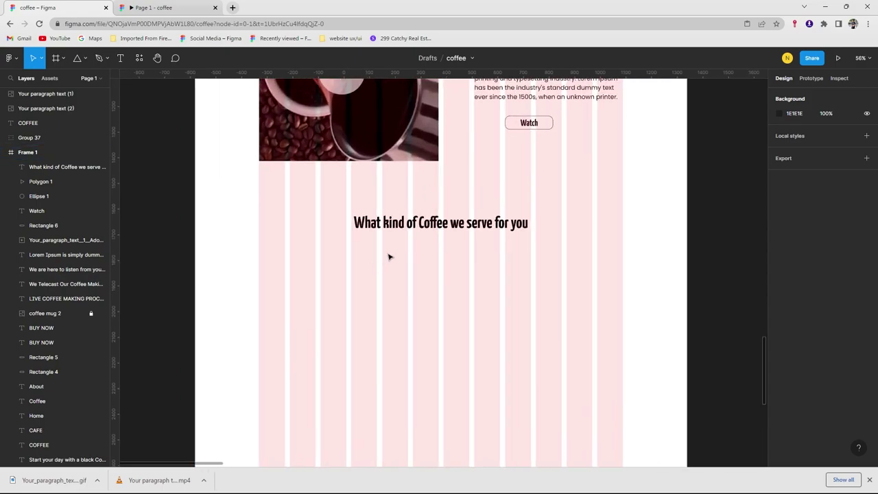
pyautogui.scroll(2, 385, 236)
pyautogui.scroll(1, 401, 252)
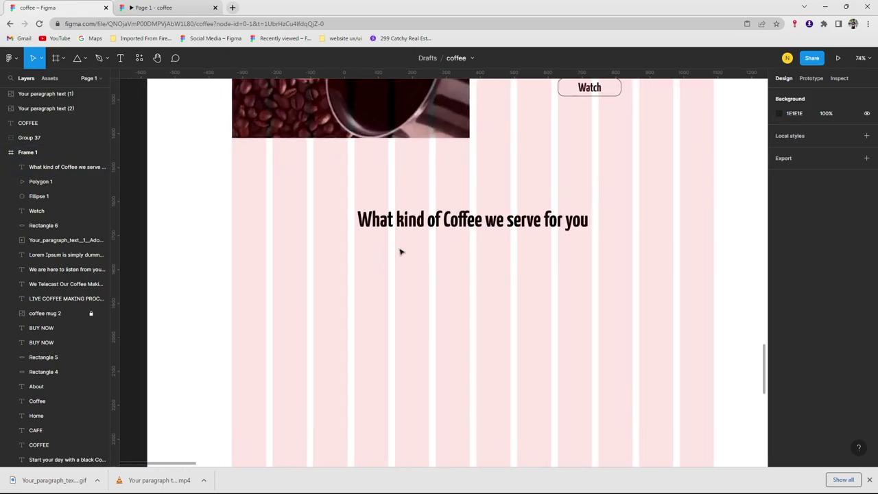
pyautogui.scroll(1, 411, 258)
pyautogui.scroll(-1, 395, 256)
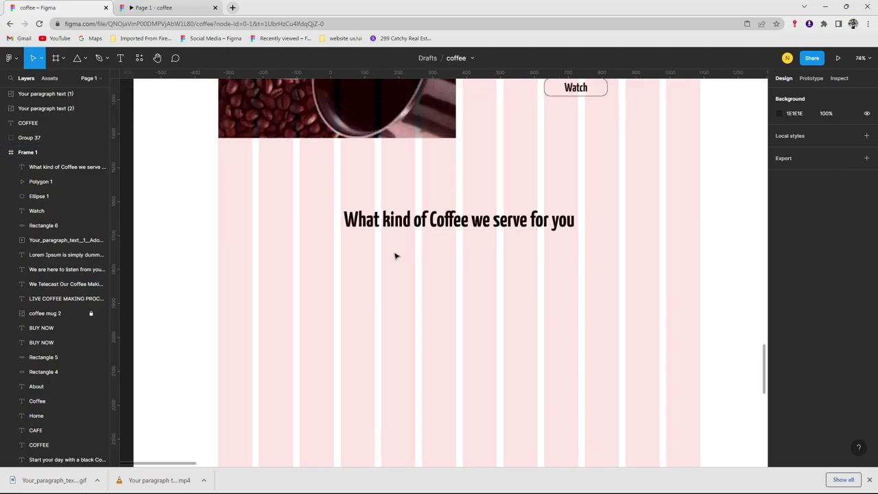
pyautogui.scroll(-1, 395, 256)
pyautogui.click(85, 57)
pyautogui.click(55, 76)
# - Draw a 443.75 × 194 card rectangle below the heading
pyautogui.scroll(-1, 268, 253)
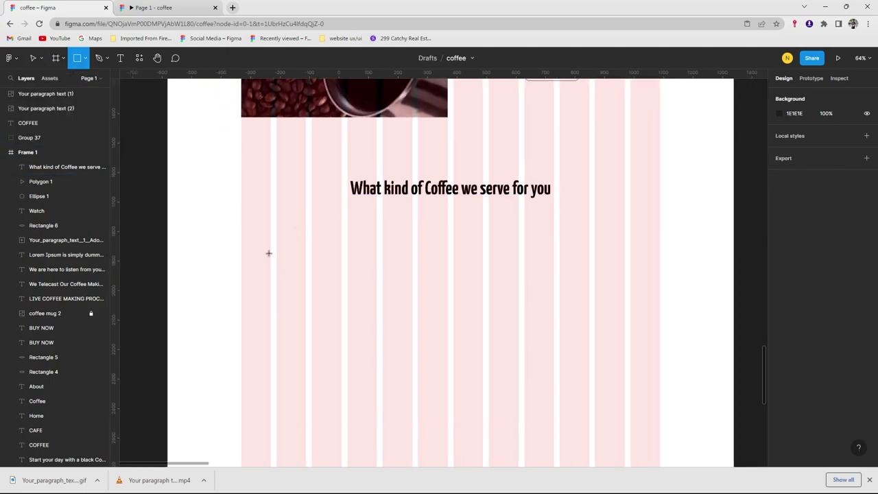
pyautogui.moveTo(240, 237)
pyautogui.mouseDown()
pyautogui.moveTo(344, 330)
pyautogui.moveTo(311, 294)
pyautogui.moveTo(348, 272)
pyautogui.moveTo(658, 273)
pyautogui.mouseUp()
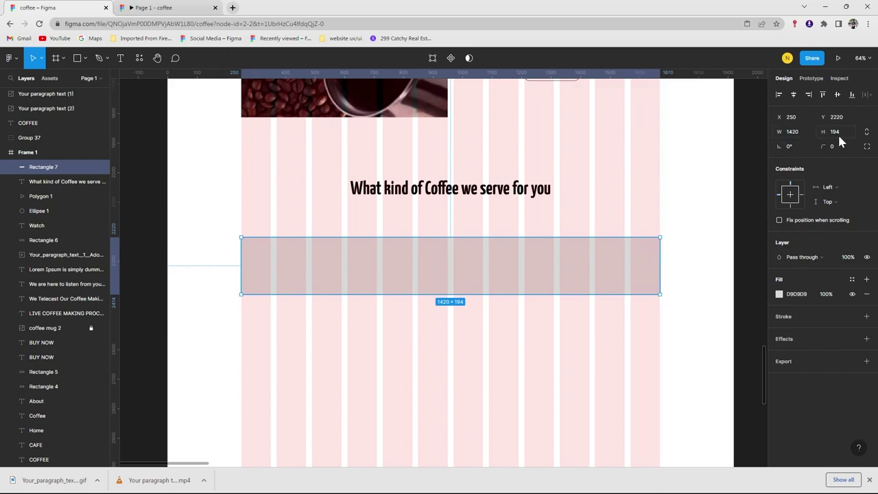
pyautogui.click(801, 133)
pyautogui.write('443.75')
pyautogui.press('Return')
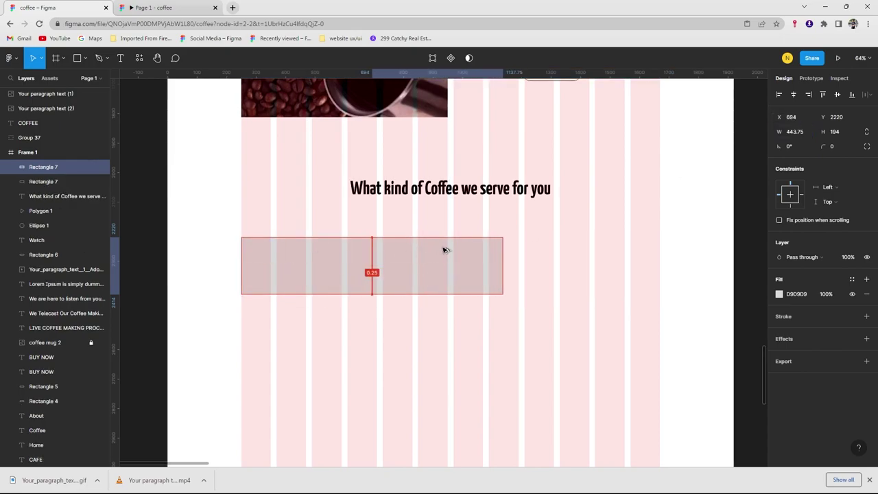
pyautogui.moveTo(312, 258); pyautogui.dragTo(451, 249)
pyautogui.hotkey('ctrl', 'z')
# - Give the card corner radius 11, a drop shadow, and a white FFFFFF fill
pyautogui.moveTo(825, 146); pyautogui.dragTo(869, 145)
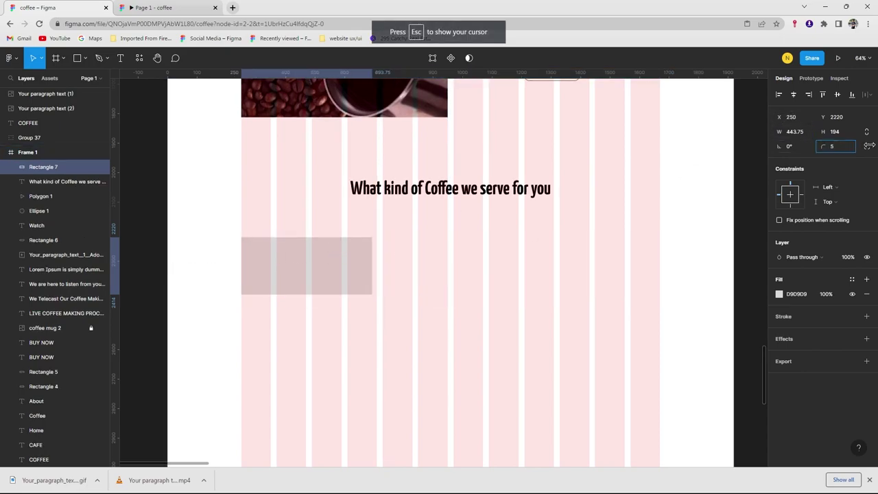
pyautogui.write('11')
pyautogui.click(866, 338)
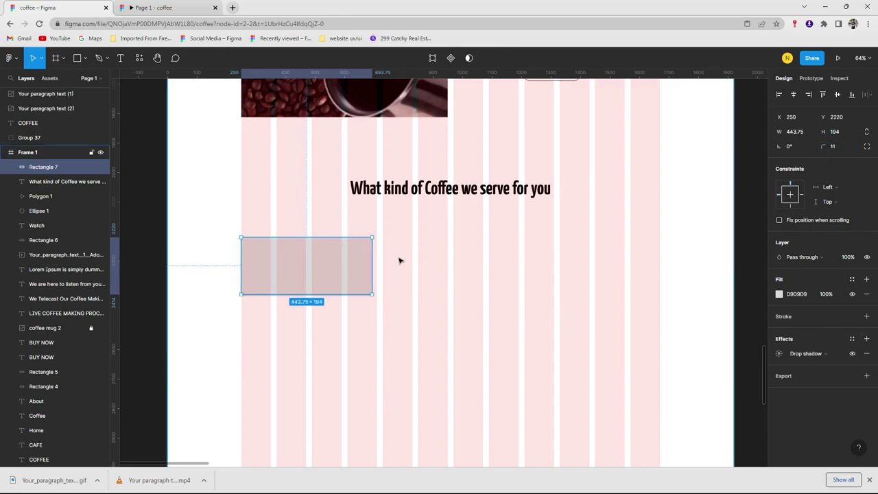
pyautogui.click(779, 293)
pyautogui.click(683, 253)
pyautogui.click(421, 286)
# - Duplicate the card to the right to form a row of three cards
pyautogui.keyDown('ctrl'); pyautogui.scroll(2, 339, 280); pyautogui.keyUp('ctrl')
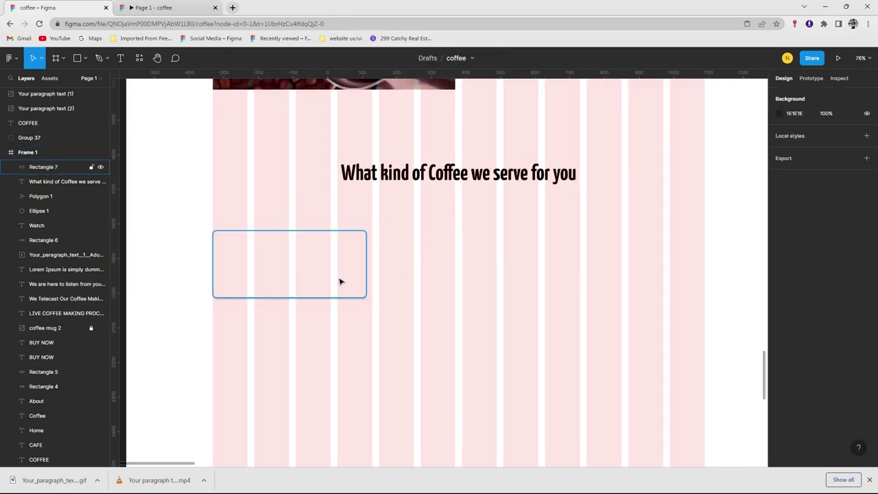
pyautogui.click(317, 273)
pyautogui.hscroll(1, 493, 268)
pyautogui.moveTo(316, 272); pyautogui.dragTo(591, 263)
# - Distribute the three cards with even horizontal spacing
pyautogui.keyDown('shift'); pyautogui.click(304, 270); pyautogui.keyUp('shift')
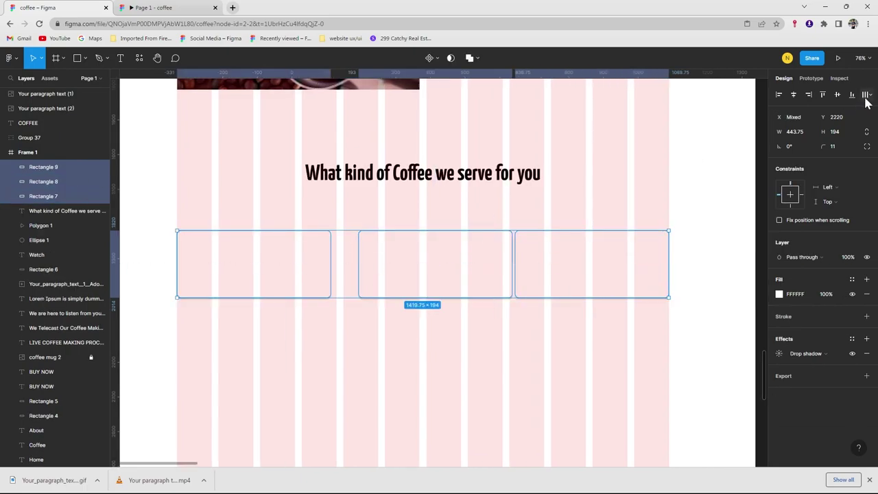
pyautogui.click(865, 94)
pyautogui.click(804, 135)
pyautogui.keyDown('ctrl'); pyautogui.scroll(-1, 364, 281); pyautogui.keyUp('ctrl')
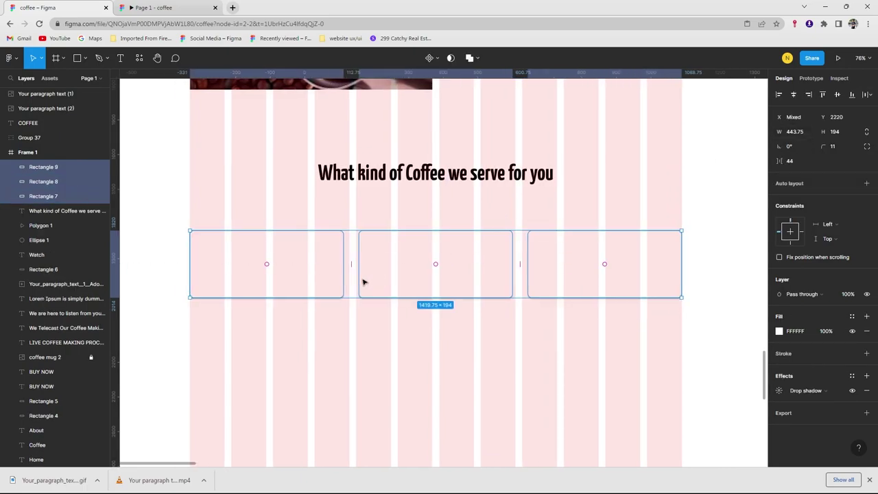
pyautogui.keyDown('ctrl'); pyautogui.scroll(-1, 364, 281); pyautogui.keyUp('ctrl')
pyautogui.hscroll(-1, 361, 280)
pyautogui.scroll(-1, 407, 190)
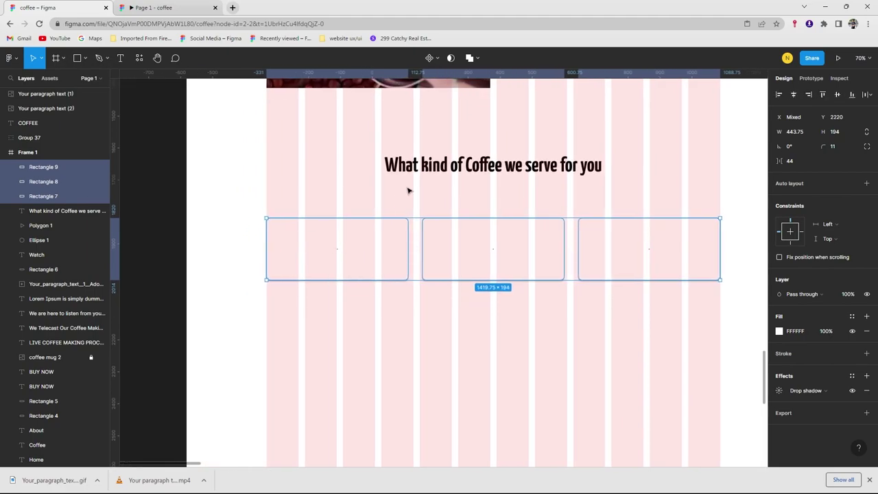
pyautogui.keyDown('ctrl'); pyautogui.scroll(1, 392, 177); pyautogui.keyUp('ctrl')
pyautogui.click(392, 177)
pyautogui.keyDown('ctrl'); pyautogui.scroll(1, 331, 294); pyautogui.keyUp('ctrl')
pyautogui.hscroll(1, 372, 249)
pyautogui.hscroll(2, 372, 249)
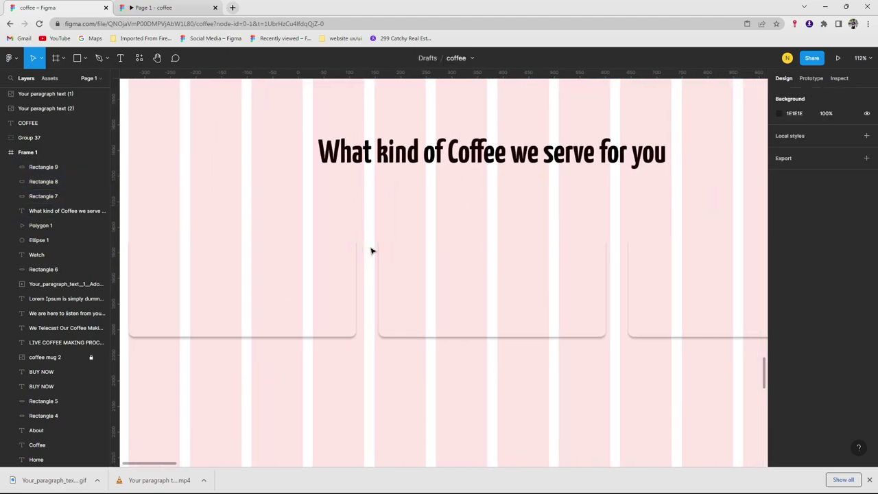
pyautogui.keyDown('ctrl'); pyautogui.scroll(-2, 372, 251); pyautogui.keyUp('ctrl')
pyautogui.scroll(3, 372, 251)
# - Copy the 'We are here to listen from you deliver exellence' tagline below the coffee heading
pyautogui.click(453, 154)
pyautogui.click(408, 123)
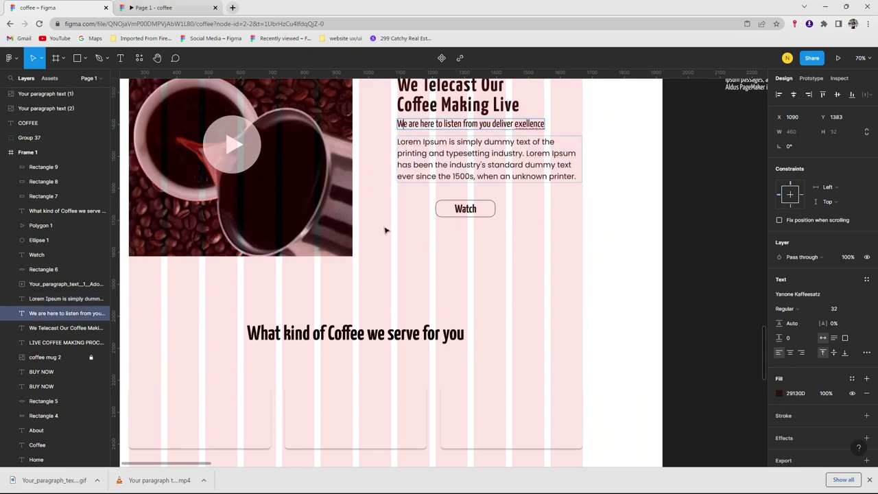
pyautogui.moveTo(435, 124); pyautogui.dragTo(346, 354)
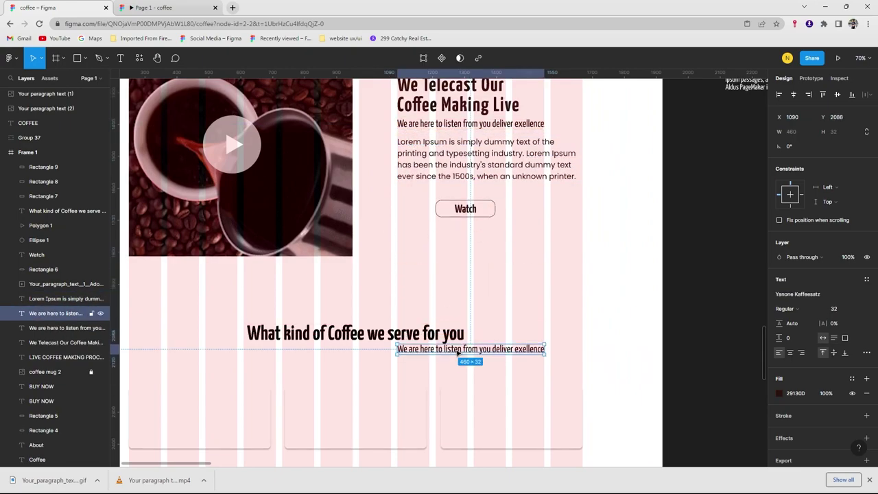
pyautogui.keyDown('ctrl'); pyautogui.scroll(3, 363, 346); pyautogui.keyUp('ctrl')
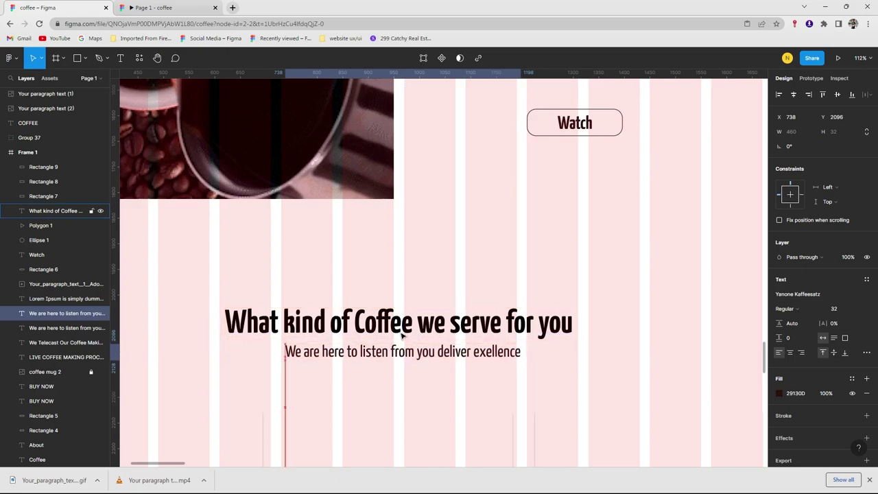
pyautogui.keyDown('ctrl'); pyautogui.scroll(-3, 402, 334); pyautogui.keyUp('ctrl')
pyautogui.scroll(-1, 386, 343)
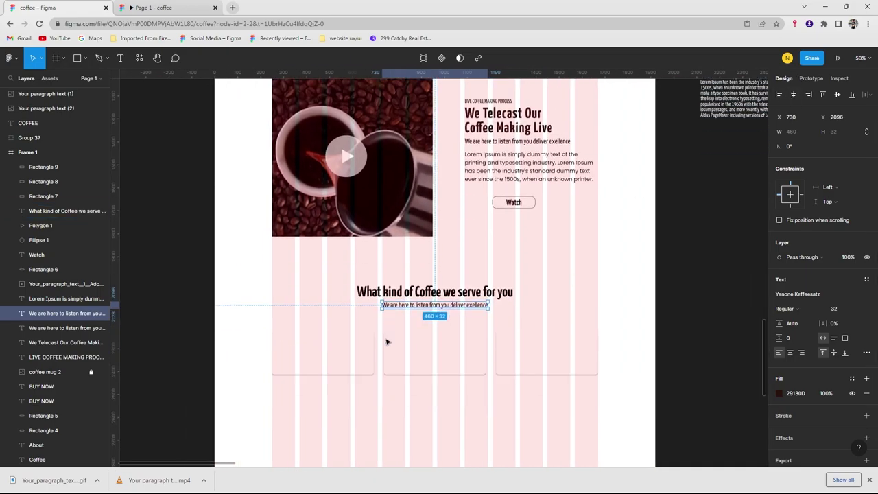
# - Add a 'Cappuccino' label inside the first card
pyautogui.click(341, 325)
pyautogui.keyDown('ctrl'); pyautogui.scroll(4, 297, 314); pyautogui.keyUp('ctrl')
pyautogui.click(275, 308)
pyautogui.write('Cappuccino')
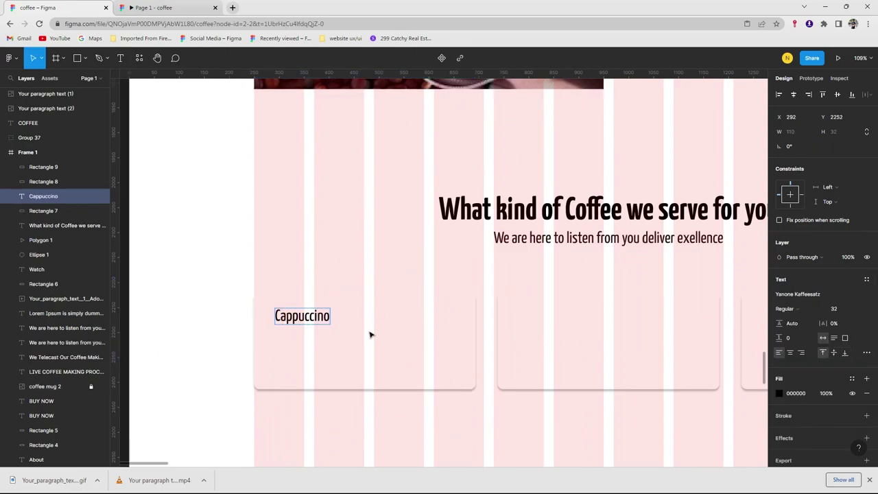
pyautogui.press('Escape')
pyautogui.hotkey('shift', 'Up')
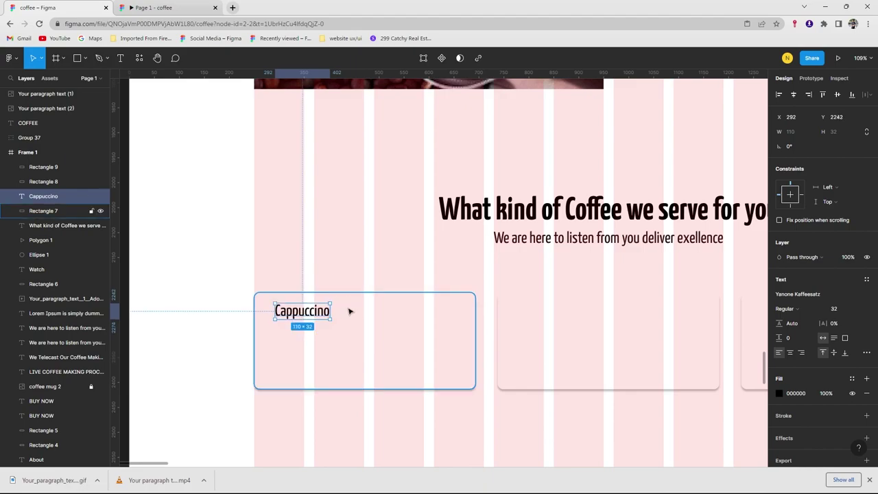
pyautogui.keyDown('ctrl'); pyautogui.scroll(-3, 349, 311); pyautogui.keyUp('ctrl')
pyautogui.keyDown('ctrl'); pyautogui.scroll(-2, 349, 312); pyautogui.keyUp('ctrl')
pyautogui.keyDown('ctrl'); pyautogui.scroll(-1, 349, 310); pyautogui.keyUp('ctrl')
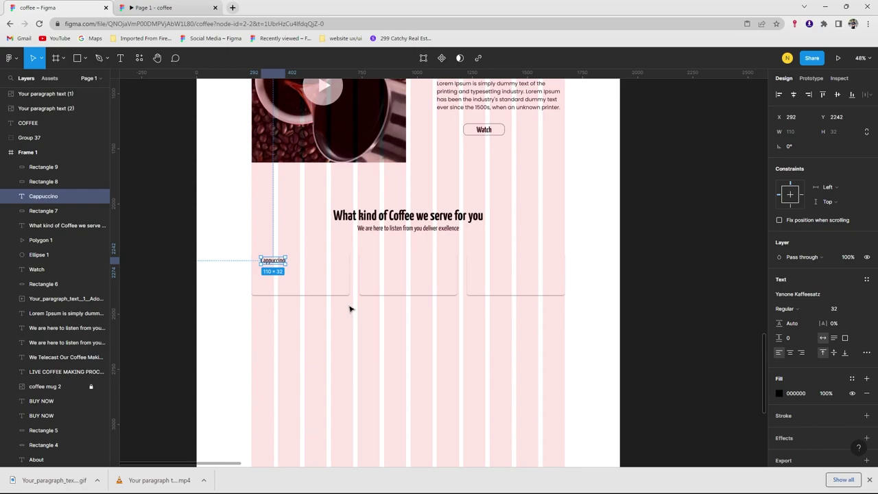
# - Draw a section background rectangle behind the cards and fill it dark maroon 29130D
pyautogui.click(77, 58)
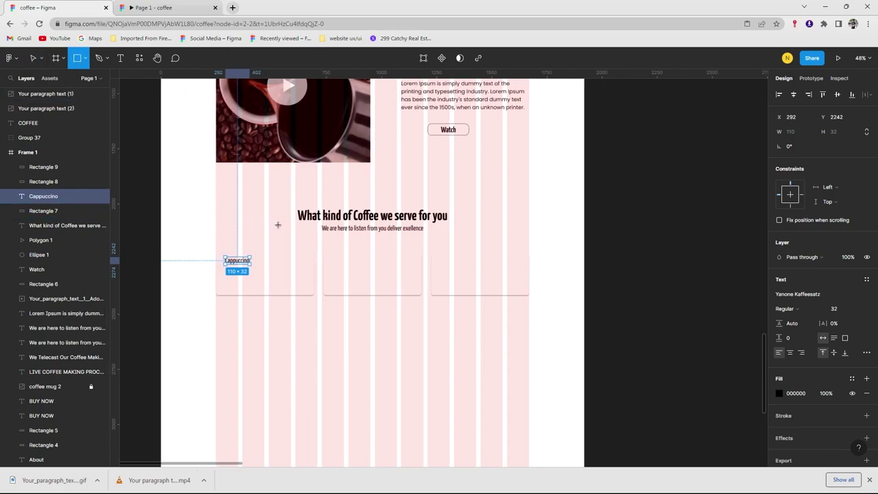
pyautogui.moveTo(165, 176)
pyautogui.mouseDown()
pyautogui.moveTo(573, 380)
pyautogui.moveTo(572, 397)
pyautogui.mouseUp()
pyautogui.press('[')
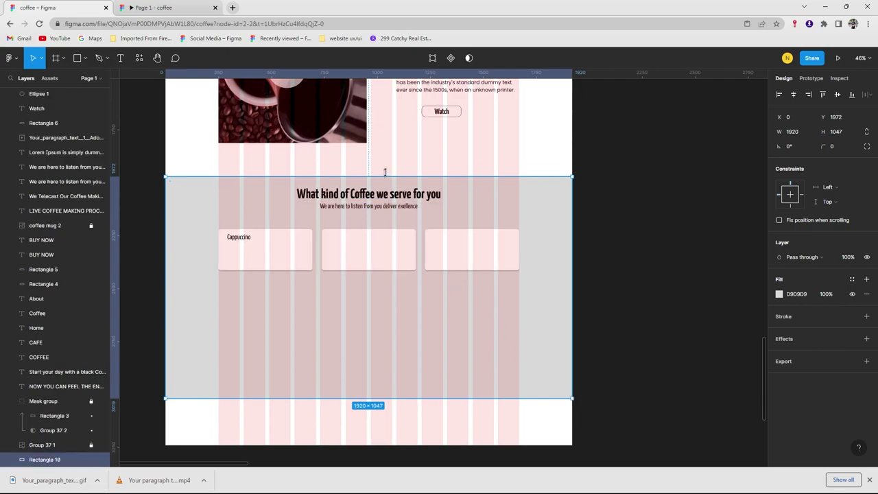
pyautogui.moveTo(385, 171); pyautogui.dragTo(385, 164)
pyautogui.keyDown('ctrl'); pyautogui.scroll(2, 260, 233); pyautogui.keyUp('ctrl')
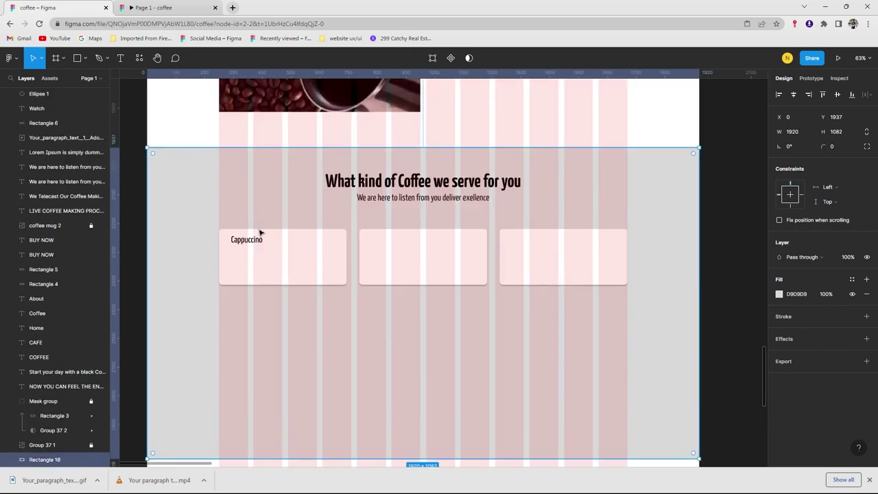
pyautogui.keyDown('ctrl'); pyautogui.scroll(-2, 259, 233); pyautogui.keyUp('ctrl')
pyautogui.keyDown('ctrl'); pyautogui.scroll(-2, 260, 233); pyautogui.keyUp('ctrl')
pyautogui.scroll(-1, 260, 234)
pyautogui.click(779, 293)
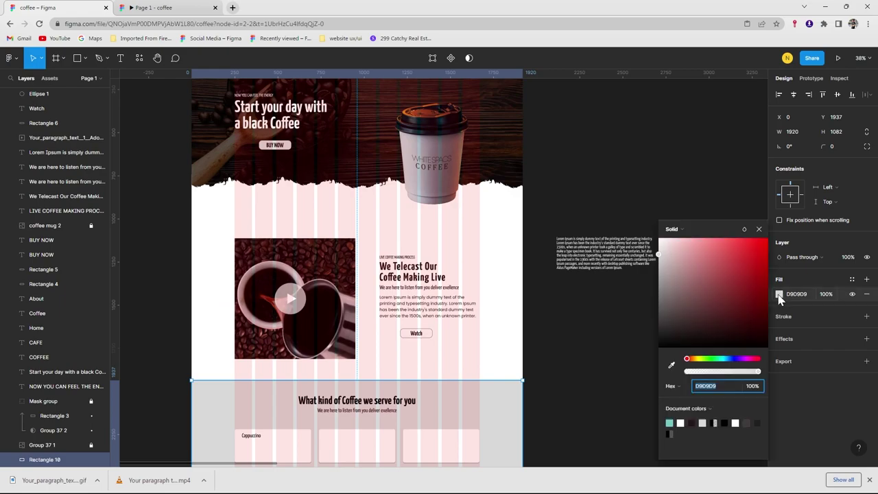
pyautogui.click(731, 329)
pyautogui.press('Escape')
pyautogui.press('Escape')
# - Change the section heading and subline text colour to white
pyautogui.scroll(-1, 327, 239)
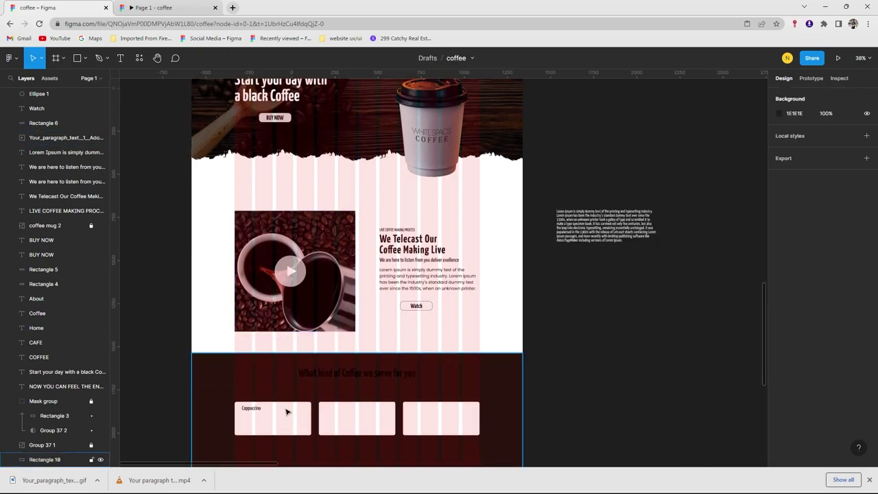
pyautogui.keyDown('ctrl'); pyautogui.scroll(3, 328, 238); pyautogui.keyUp('ctrl')
pyautogui.moveTo(328, 239); pyautogui.dragTo(344, 211)
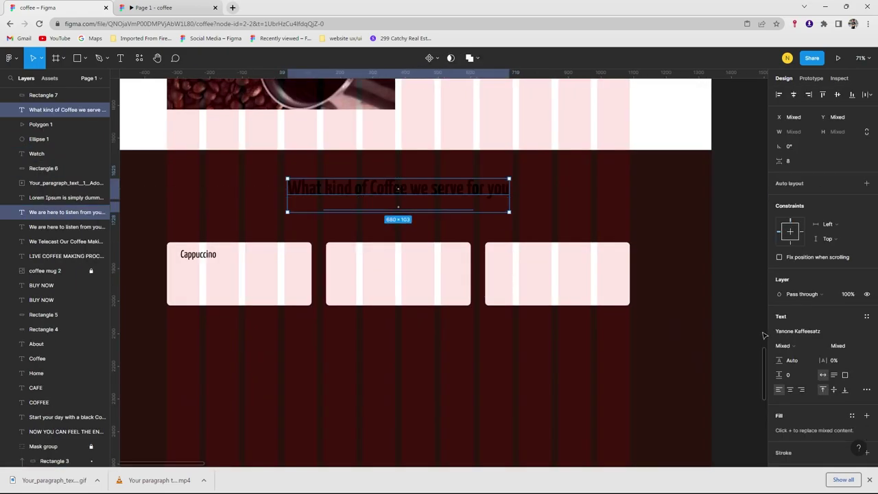
pyautogui.scroll(-3, 763, 335)
pyautogui.click(779, 388)
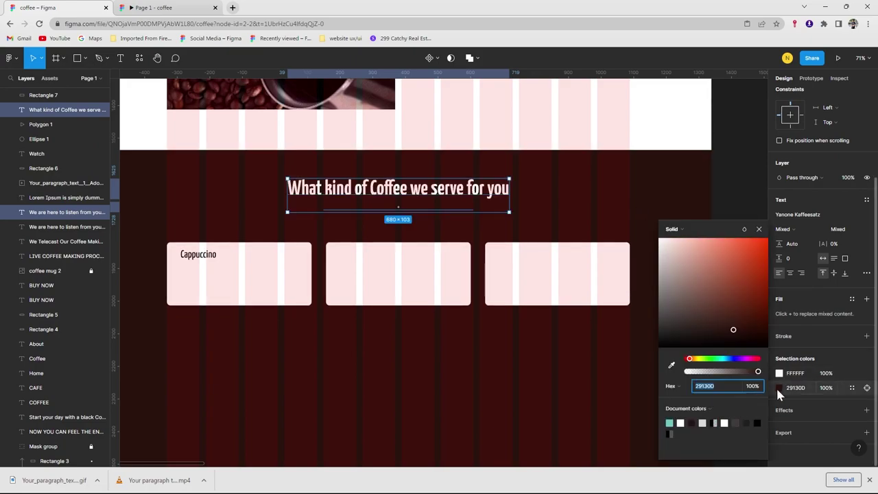
pyautogui.press('Escape')
pyautogui.keyDown('ctrl'); pyautogui.scroll(-3, 643, 183); pyautogui.keyUp('ctrl')
pyautogui.keyDown('ctrl'); pyautogui.scroll(3, 362, 293); pyautogui.keyUp('ctrl')
# - Duplicate the Cappuccino label into a '$40' price on the card's right side
pyautogui.click(343, 274)
pyautogui.keyDown('ctrl'); pyautogui.scroll(2, 574, 345); pyautogui.keyUp('ctrl')
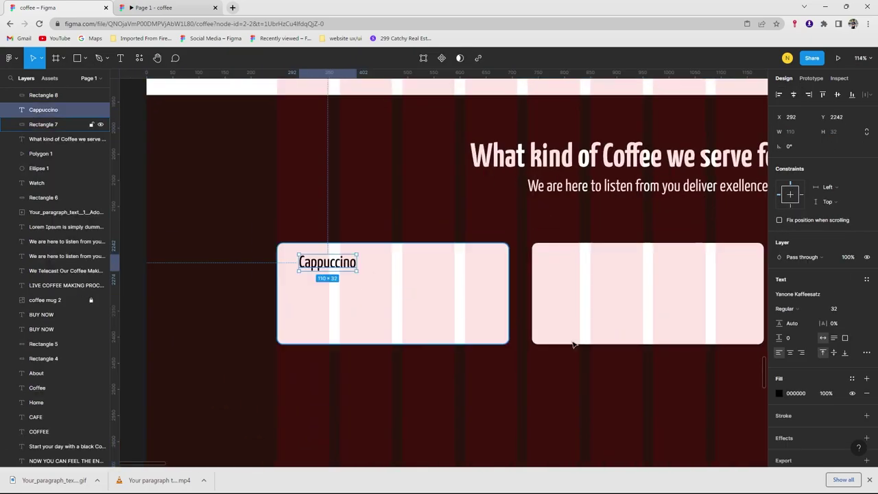
pyautogui.click(779, 393)
pyautogui.click(378, 307)
pyautogui.keyDown('ctrl'); pyautogui.scroll(3, 364, 288); pyautogui.keyUp('ctrl')
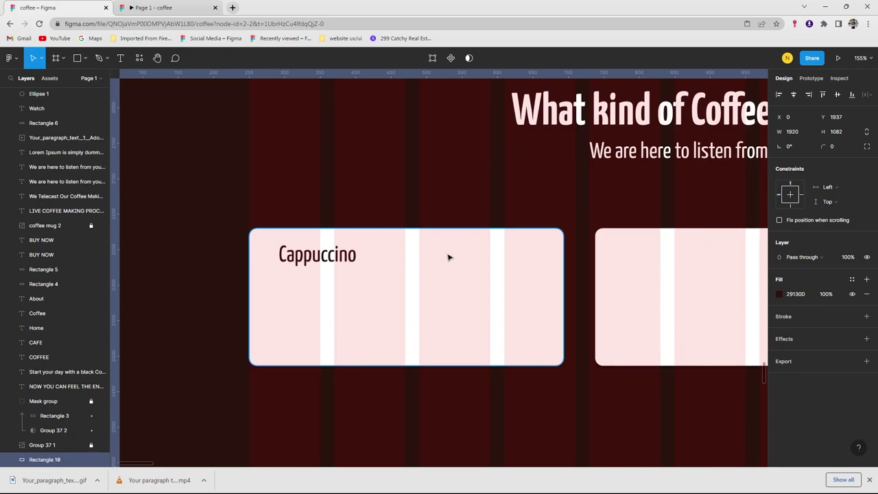
pyautogui.press('t')
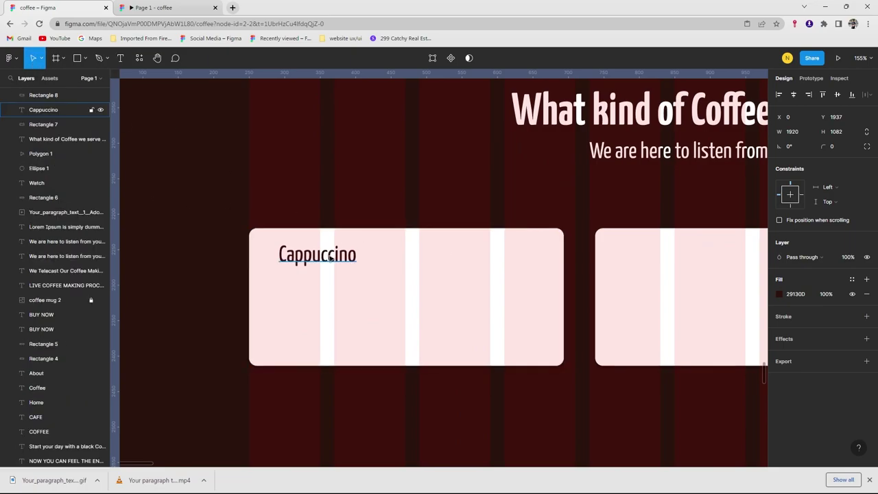
pyautogui.click(327, 263)
pyautogui.keyDown('alt'); pyautogui.moveTo(328, 260); pyautogui.dragTo(511, 259); pyautogui.keyUp('alt')
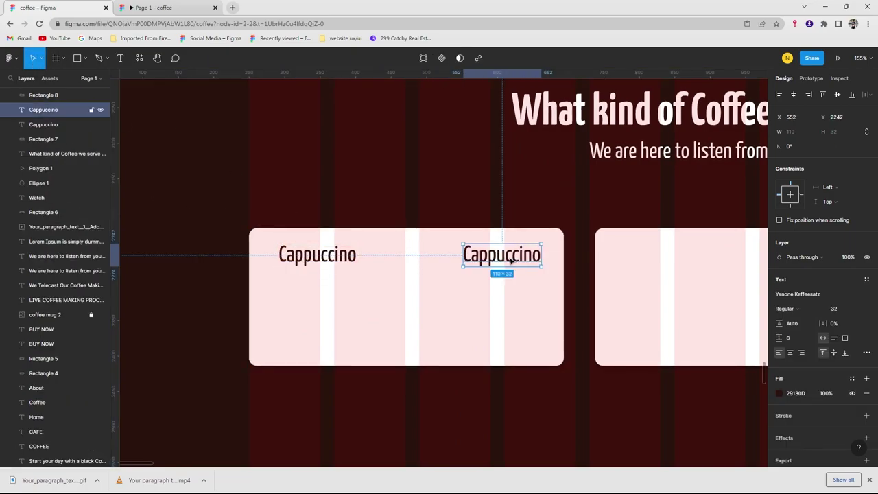
pyautogui.doubleClick(509, 256)
pyautogui.write('$40')
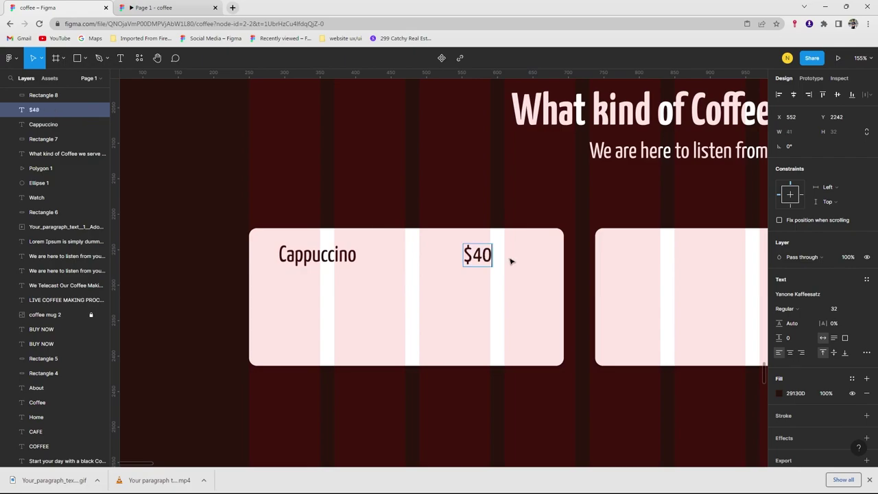
pyautogui.press('Escape')
pyautogui.moveTo(486, 257); pyautogui.dragTo(505, 259)
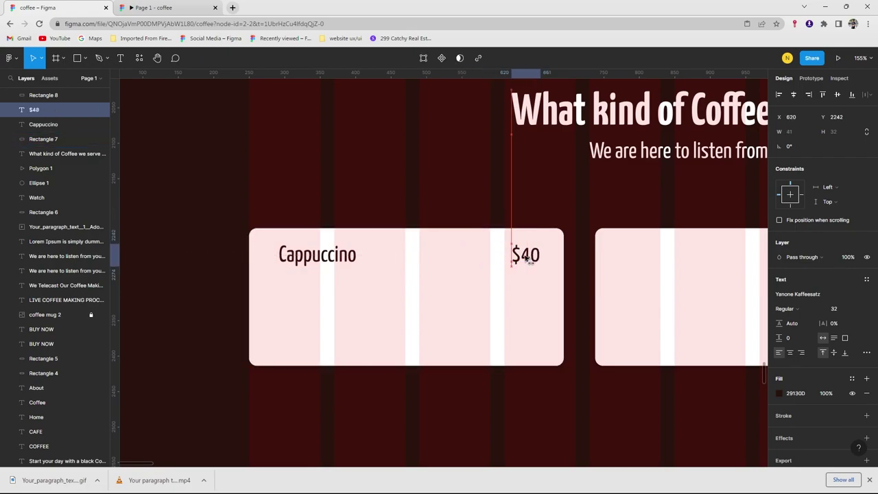
# - Set the Cappuccino title to font size 24
pyautogui.click(320, 260)
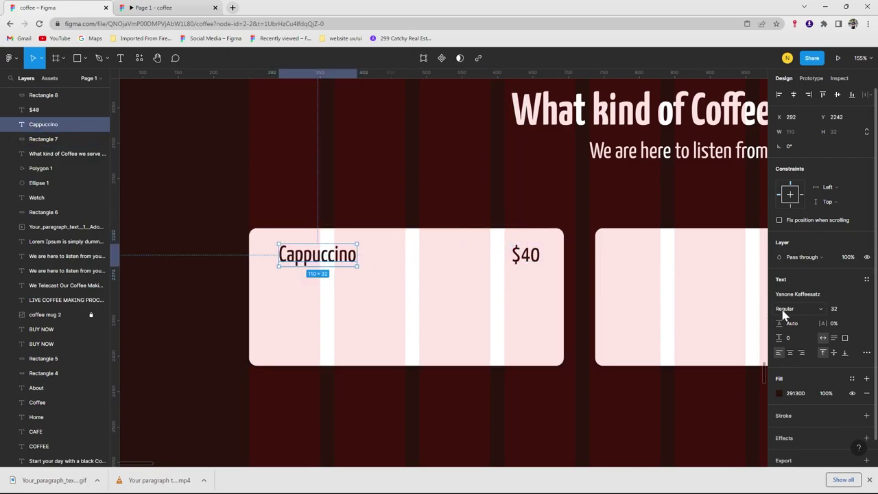
pyautogui.click(860, 312)
pyautogui.click(843, 299)
pyautogui.keyDown('ctrl'); pyautogui.scroll(3, 306, 254); pyautogui.keyUp('ctrl')
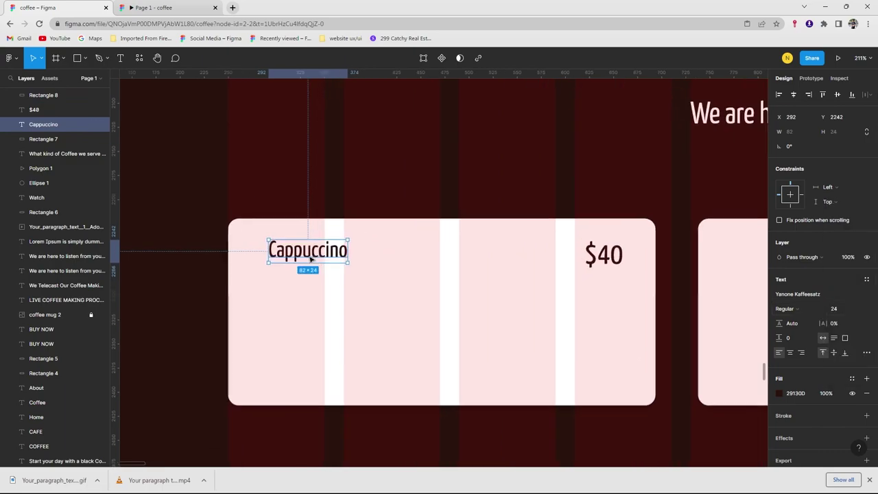
pyautogui.keyDown('ctrl'); pyautogui.scroll(-2, 397, 219); pyautogui.keyUp('ctrl')
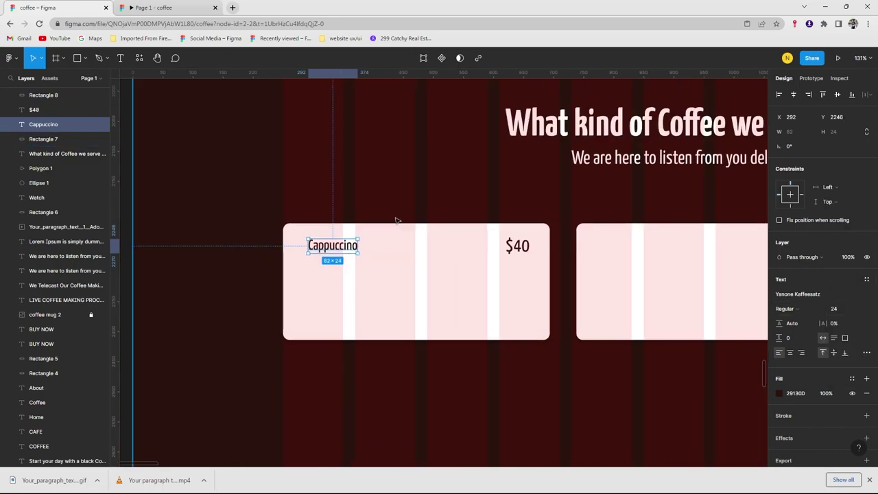
pyautogui.keyDown('ctrl'); pyautogui.scroll(-2, 397, 219); pyautogui.keyUp('ctrl')
pyautogui.keyDown('ctrl'); pyautogui.scroll(-2, 398, 219); pyautogui.keyUp('ctrl')
pyautogui.scroll(3, 399, 219)
# - Copy the Lorem Ipsum paragraph under the Cappuccino title, trimming its last two lines
pyautogui.click(508, 204)
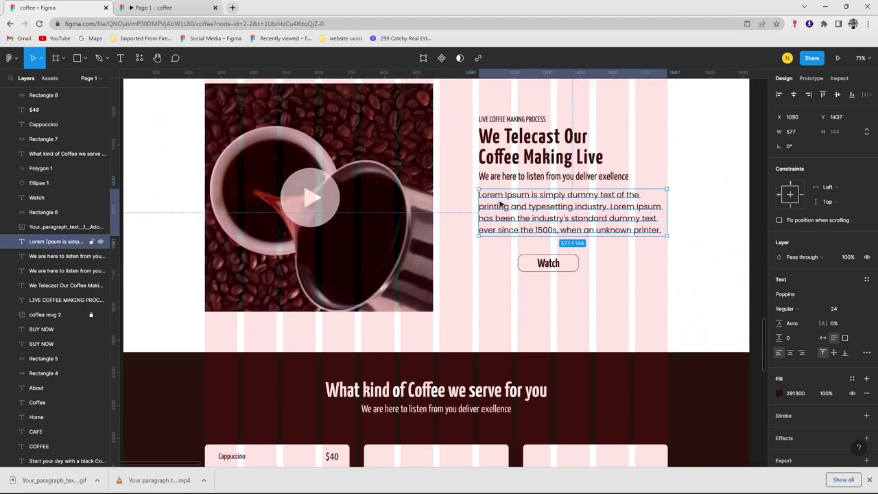
pyautogui.keyDown('ctrl'); pyautogui.scroll(-2, 507, 204); pyautogui.keyUp('ctrl')
pyautogui.keyDown('alt'); pyautogui.moveTo(613, 180); pyautogui.dragTo(416, 381); pyautogui.keyUp('alt')
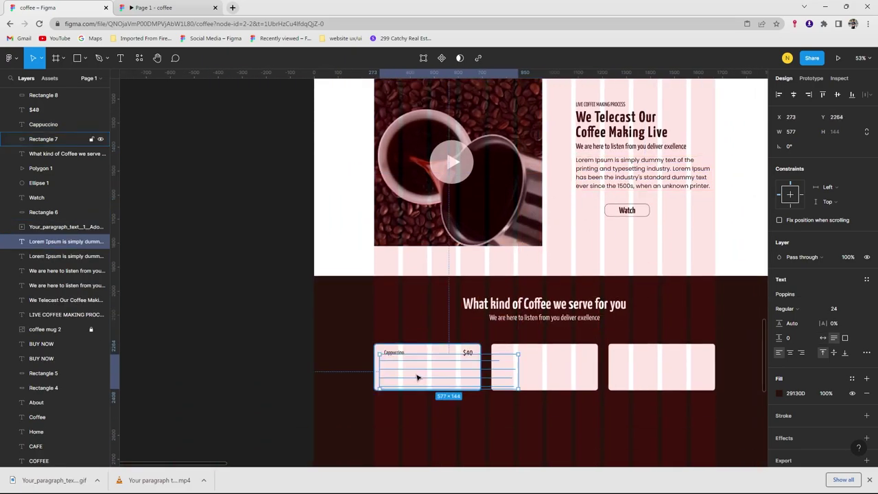
pyautogui.keyDown('ctrl'); pyautogui.scroll(3, 491, 379); pyautogui.keyUp('ctrl')
pyautogui.keyDown('ctrl'); pyautogui.scroll(2, 491, 380); pyautogui.keyUp('ctrl')
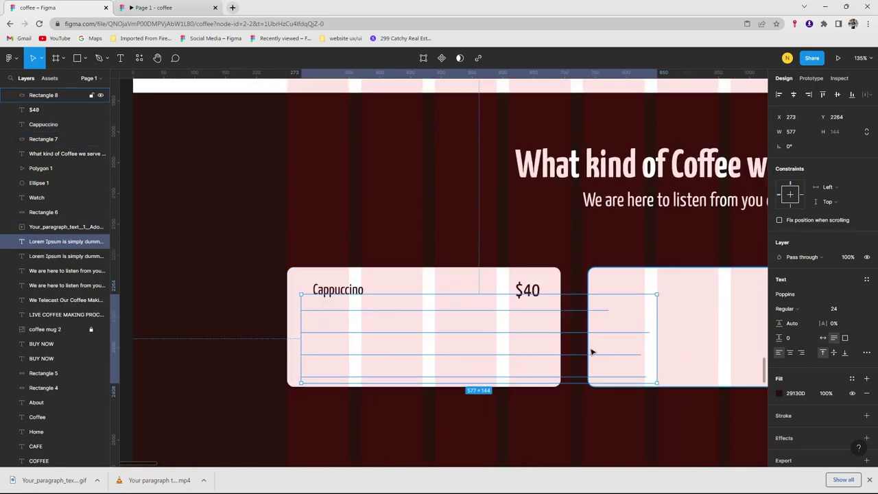
pyautogui.doubleClick(639, 377)
pyautogui.moveTo(643, 374); pyautogui.dragTo(304, 350)
pyautogui.press('BackSpace')
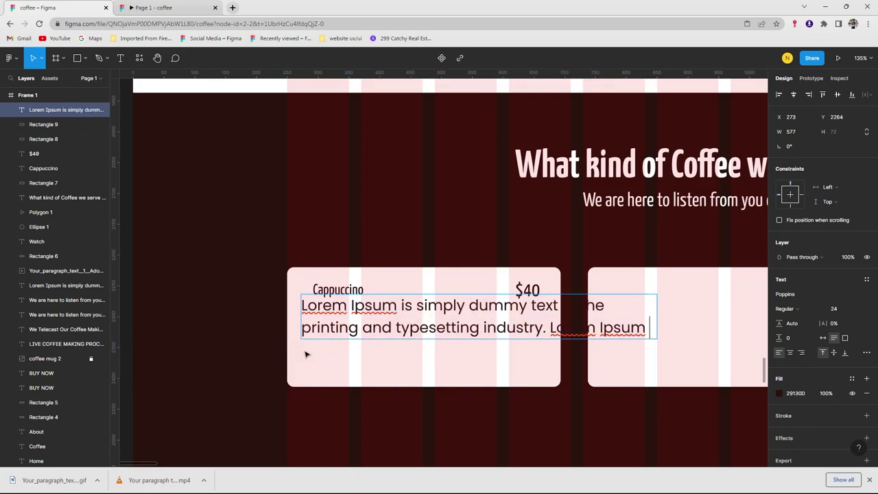
pyautogui.press('Escape')
pyautogui.moveTo(359, 317); pyautogui.dragTo(370, 327)
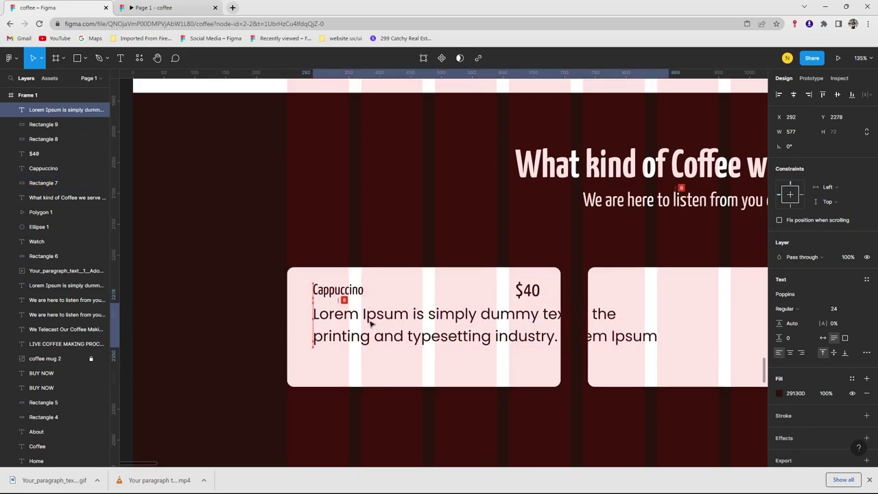
pyautogui.moveTo(669, 330)
pyautogui.mouseDown()
pyautogui.moveTo(533, 329)
pyautogui.moveTo(545, 329)
pyautogui.mouseUp()
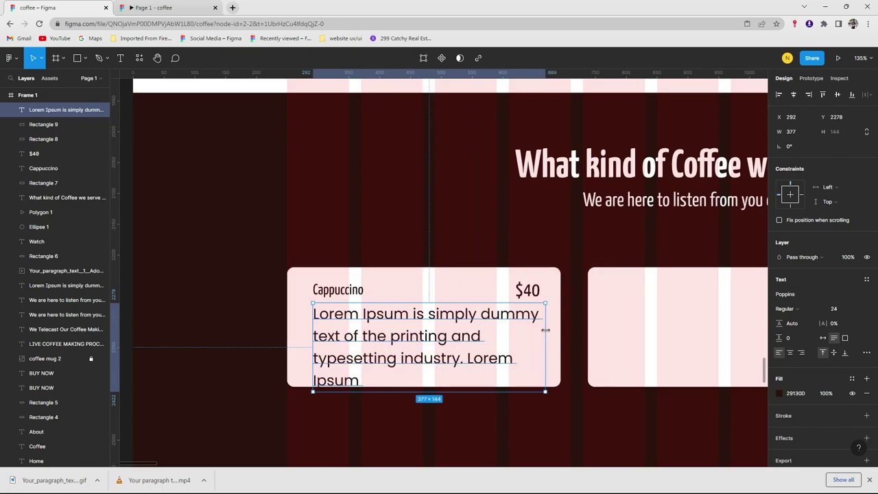
# - Set the description to 16 px and fit it within the card
pyautogui.click(850, 308)
pyautogui.click(845, 281)
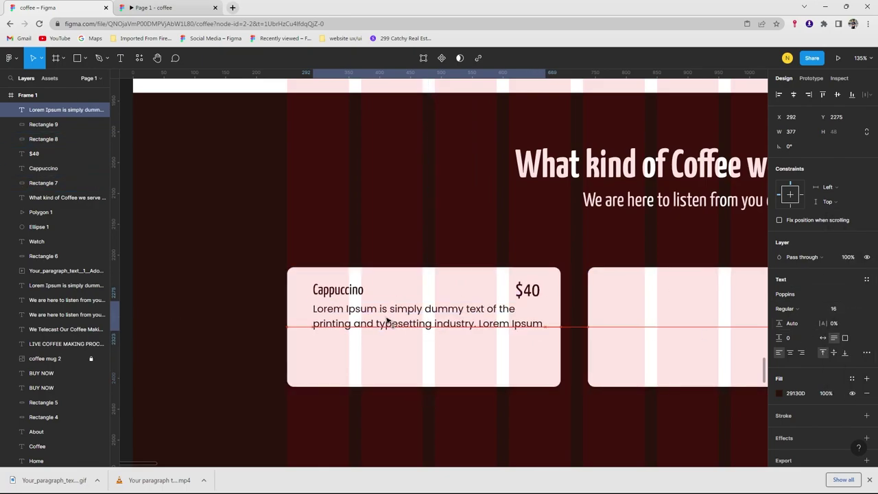
pyautogui.moveTo(386, 319); pyautogui.dragTo(387, 329)
pyautogui.moveTo(545, 330); pyautogui.dragTo(509, 329)
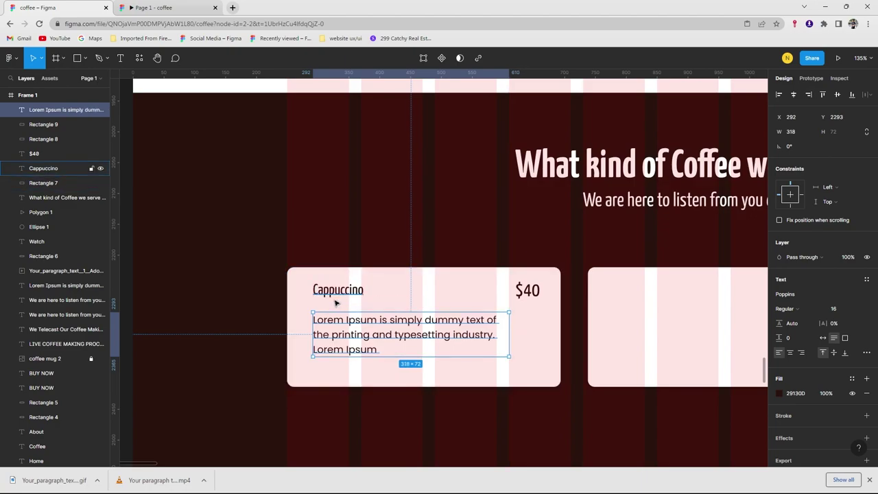
pyautogui.moveTo(337, 305); pyautogui.dragTo(337, 307)
pyautogui.keyDown('ctrl'); pyautogui.scroll(-3, 357, 244); pyautogui.keyUp('ctrl')
pyautogui.keyDown('ctrl'); pyautogui.scroll(3, 313, 369); pyautogui.keyUp('ctrl')
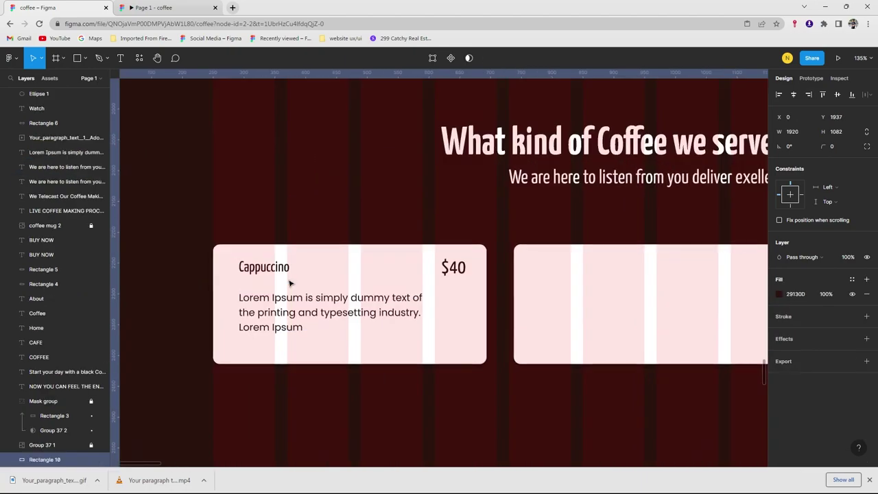
# - Make the $40 price SemiBold
pyautogui.click(446, 268)
pyautogui.click(785, 308)
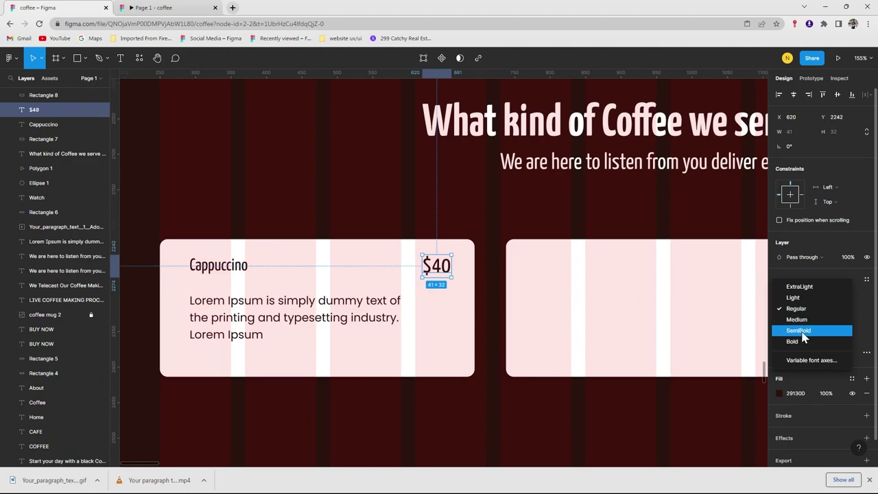
pyautogui.click(800, 333)
pyautogui.hscroll(-1, 262, 395)
# - Preview the maroon coffee section in prototype mode
pyautogui.click(247, 312)
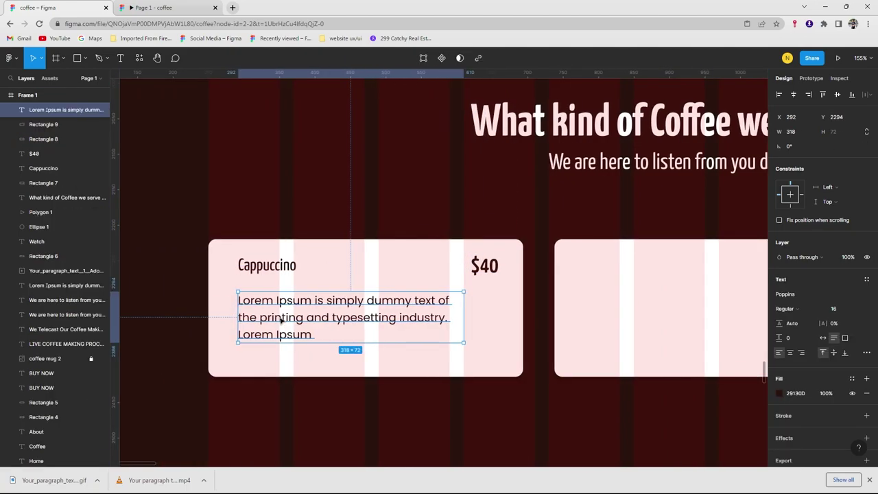
pyautogui.keyDown('ctrl'); pyautogui.scroll(-4, 247, 312); pyautogui.keyUp('ctrl')
pyautogui.click(270, 282)
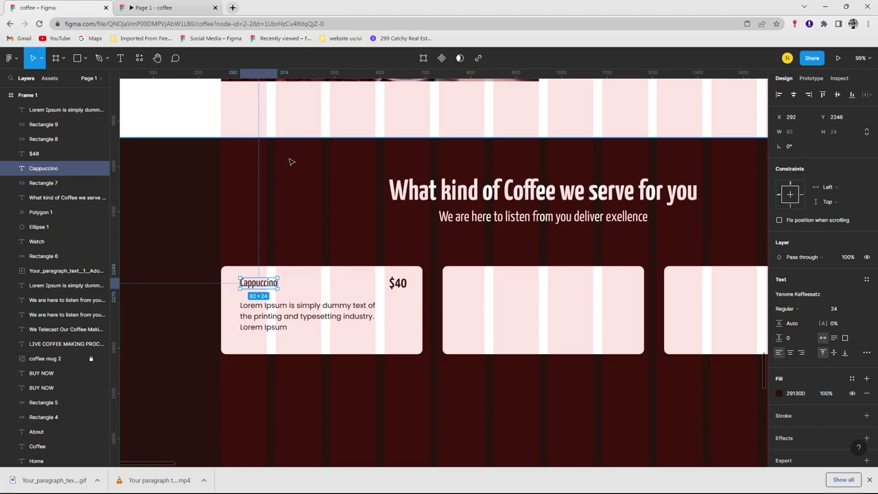
pyautogui.click(183, 7)
pyautogui.scroll(-1, 337, 214)
pyautogui.scroll(-4, 337, 215)
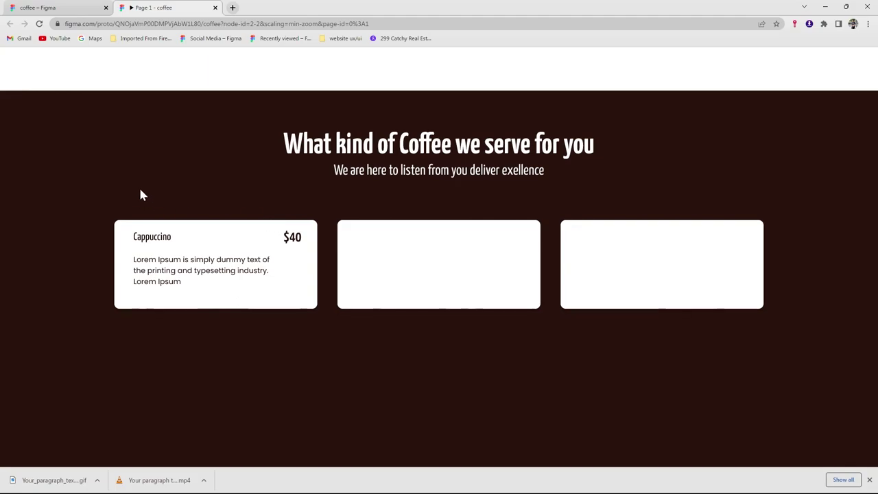
# - Make the Cappuccino title's font weight heavier
pyautogui.click(82, 7)
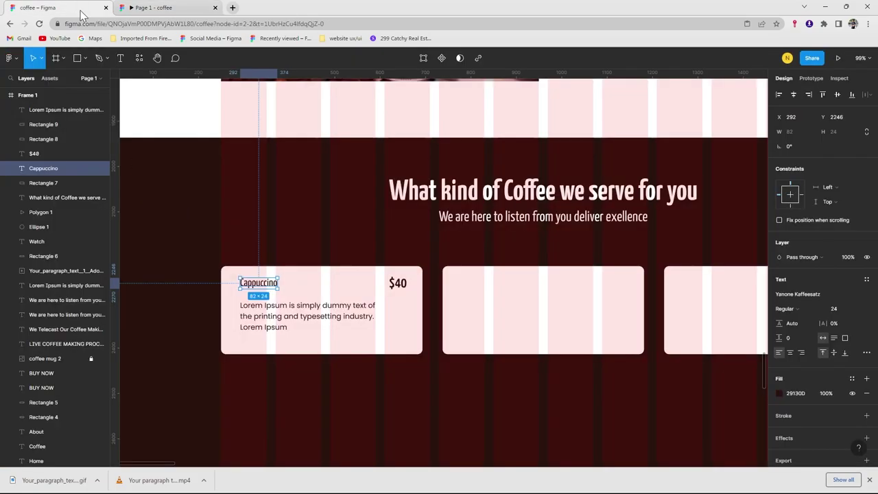
pyautogui.click(796, 309)
pyautogui.click(802, 330)
pyautogui.click(271, 386)
# - Select the Cappuccino card's description, title and $40 price together, then clear the selection
pyautogui.scroll(5, 254, 273)
pyautogui.scroll(-1, 260, 271)
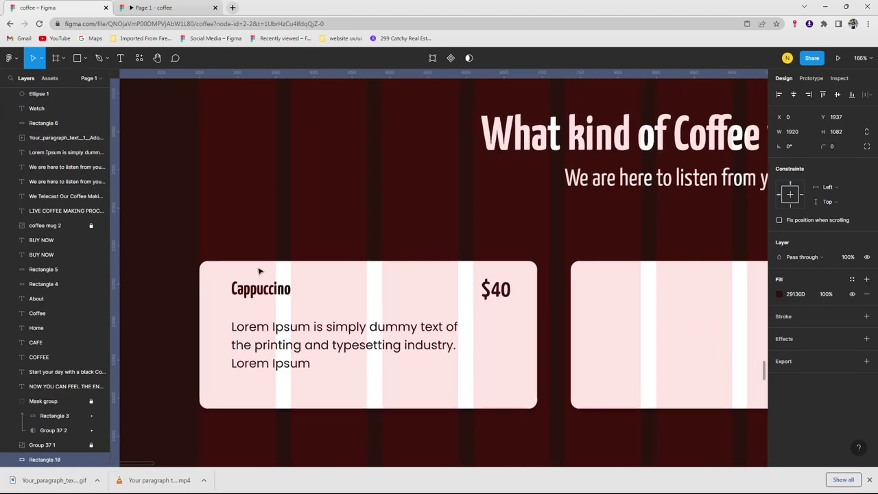
pyautogui.scroll(-1, 259, 271)
pyautogui.click(274, 324)
pyautogui.keyDown('shift'); pyautogui.click(260, 288); pyautogui.keyUp('shift')
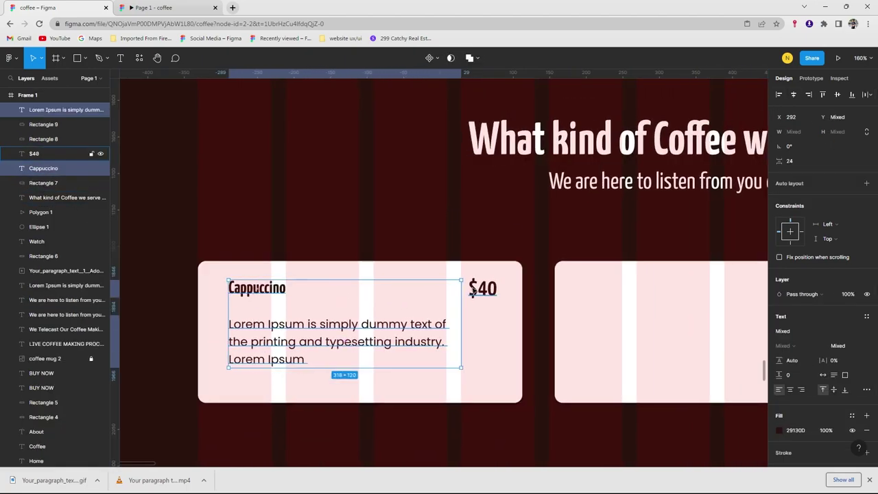
pyautogui.keyDown('shift'); pyautogui.click(476, 290); pyautogui.keyUp('shift')
pyautogui.scroll(-3, 464, 293)
pyautogui.hscroll(2, 335, 315)
pyautogui.hscroll(1, 334, 314)
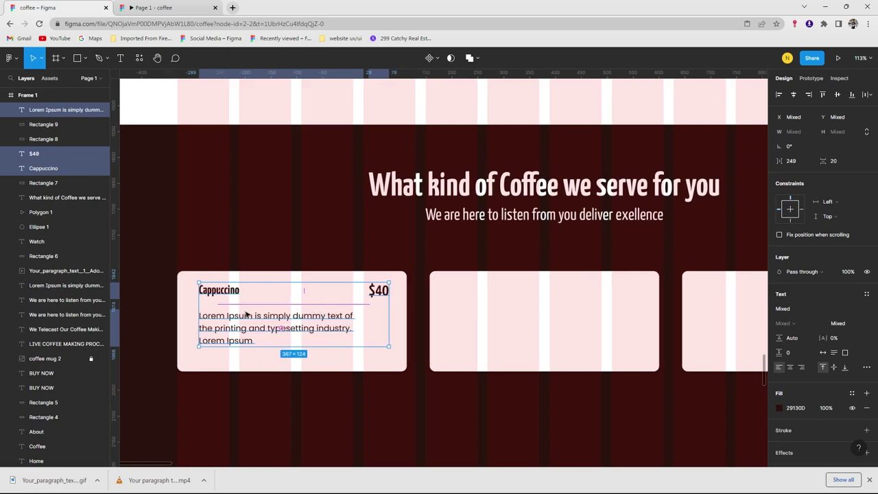
pyautogui.hscroll(4, 181, 322)
pyautogui.hscroll(-2, 181, 322)
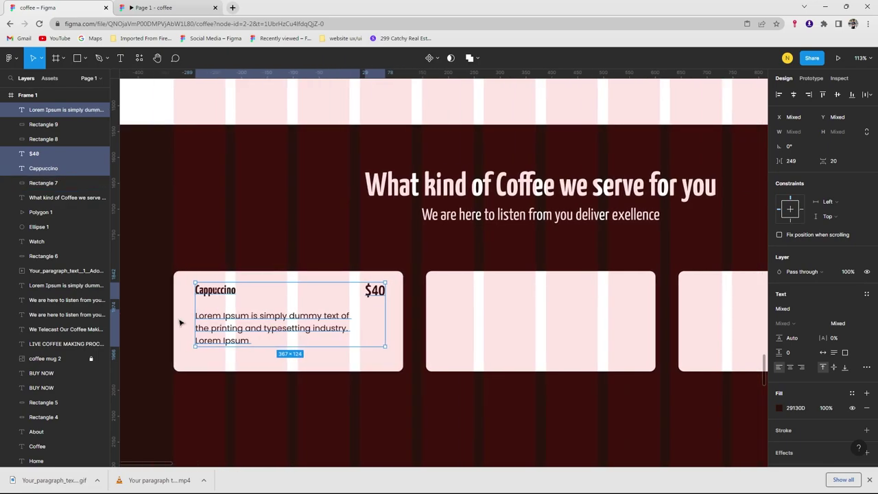
pyautogui.press('Escape')
# - Alt-drag a copy of the $40 price and description into the second card
pyautogui.click(374, 290)
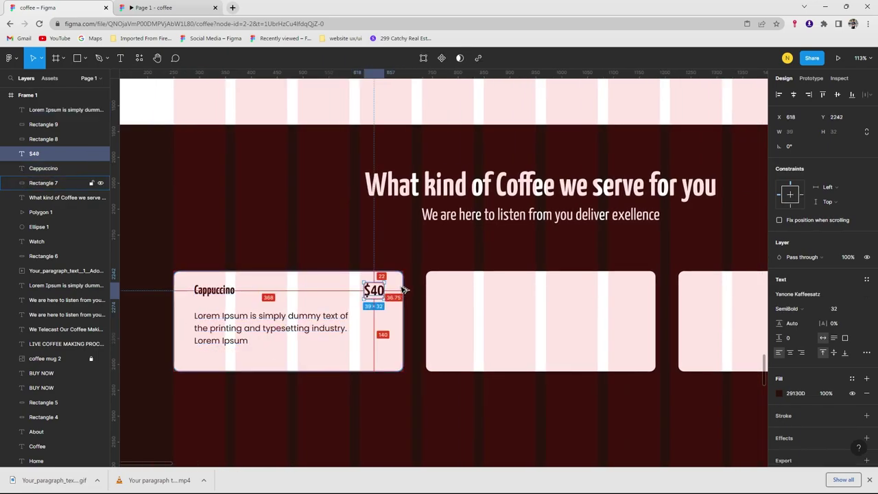
pyautogui.keyDown('shift'); pyautogui.click(212, 290); pyautogui.keyUp('shift')
pyautogui.keyDown('shift'); pyautogui.click(264, 319); pyautogui.keyUp('shift')
pyautogui.moveTo(264, 319)
pyautogui.mouseDown()
pyautogui.moveTo(461, 319)
pyautogui.moveTo(263, 320)
pyautogui.moveTo(428, 326)
pyautogui.mouseUp()
pyautogui.keyDown('shift'); pyautogui.click(212, 290); pyautogui.keyUp('shift')
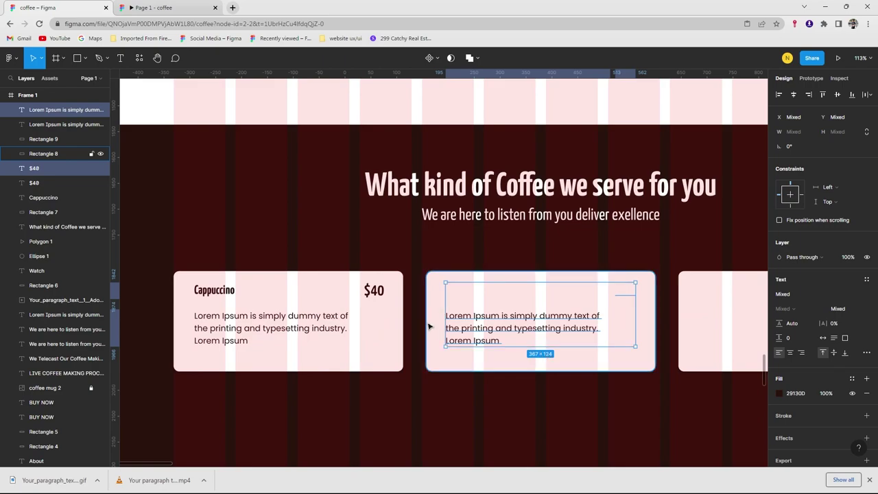
# - Copy the Cappuccino title into the second card and rename it Americano
pyautogui.hscroll(1, 428, 326)
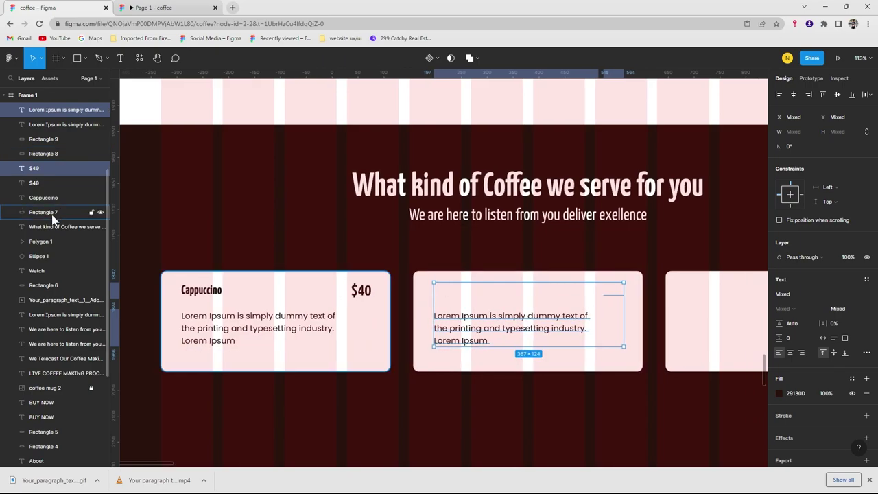
pyautogui.scroll(2, 55, 206)
pyautogui.click(196, 291)
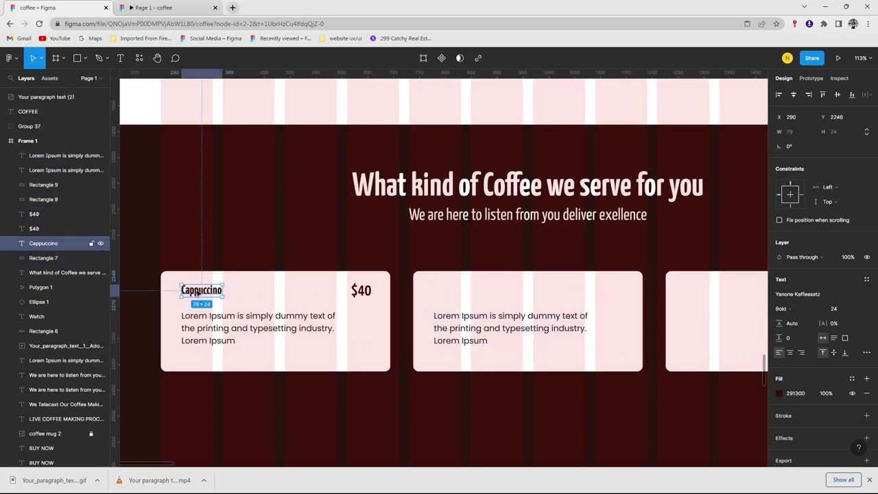
pyautogui.moveTo(197, 291); pyautogui.dragTo(451, 295)
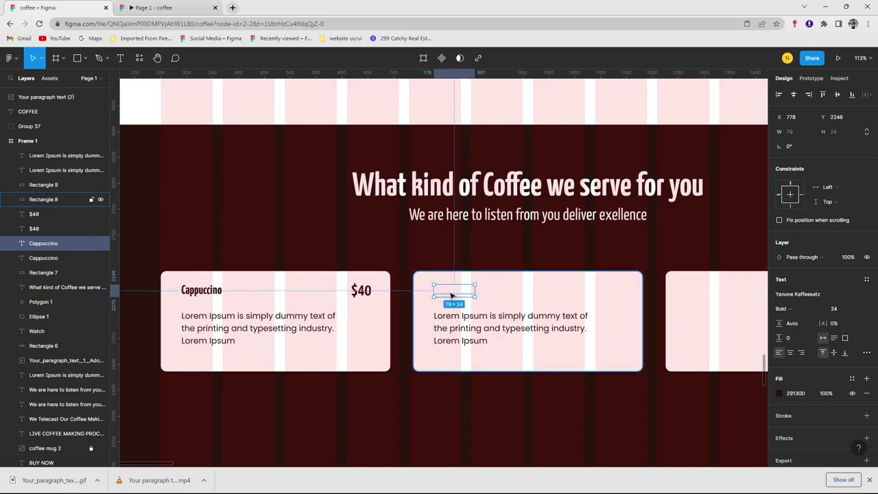
pyautogui.scroll(1, 446, 292)
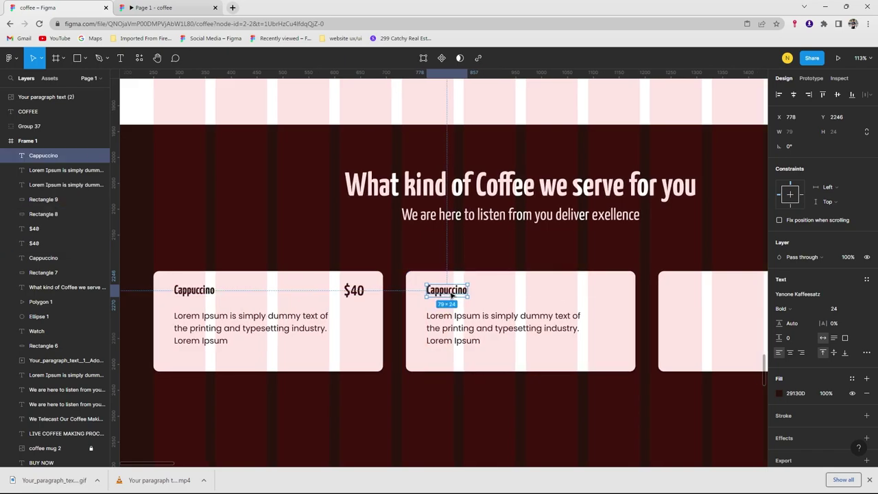
pyautogui.scroll(1, 442, 288)
pyautogui.scroll(2, 432, 284)
pyautogui.doubleClick(433, 294)
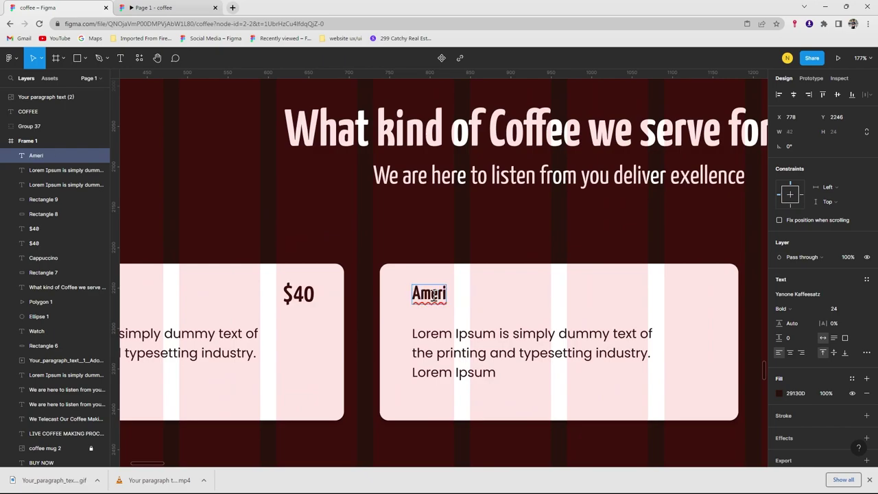
pyautogui.press('Escape')
# - Bring the second card's hidden $40 price to the front
pyautogui.scroll(-3, 501, 296)
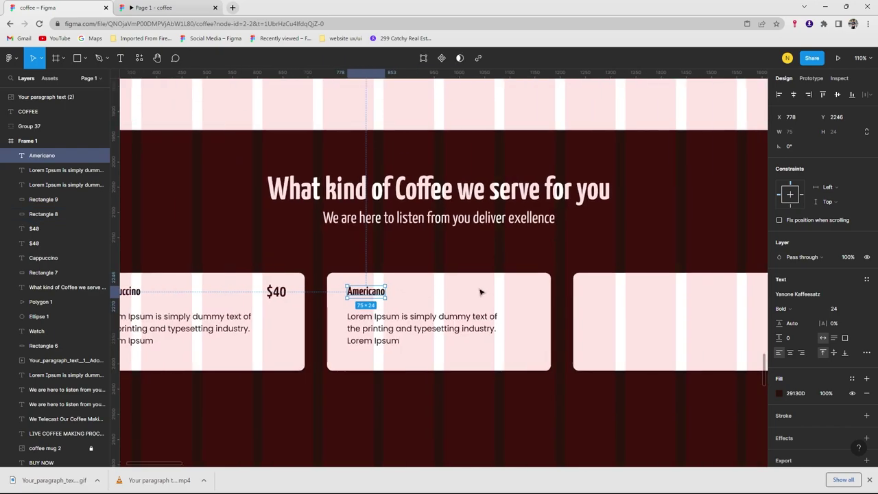
pyautogui.click(42, 230)
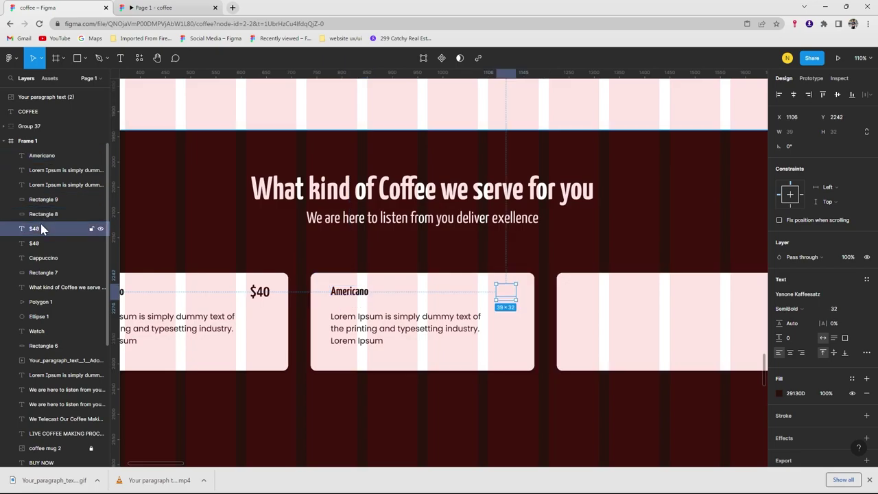
pyautogui.hotkey('ctrl', 'shift', ']')
# - Alt-drag the Americano title, $40 price and description into the third card
pyautogui.hscroll(3, 411, 296)
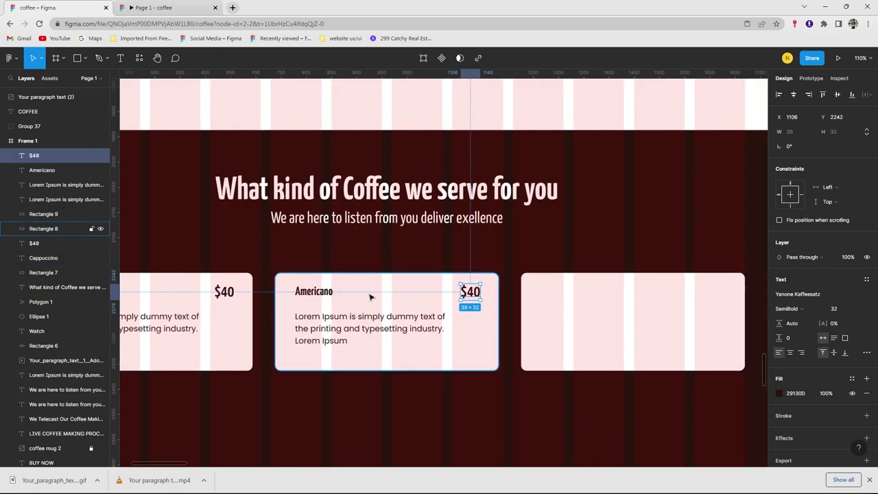
pyautogui.click(284, 292)
pyautogui.keyDown('shift'); pyautogui.click(290, 332); pyautogui.keyUp('shift')
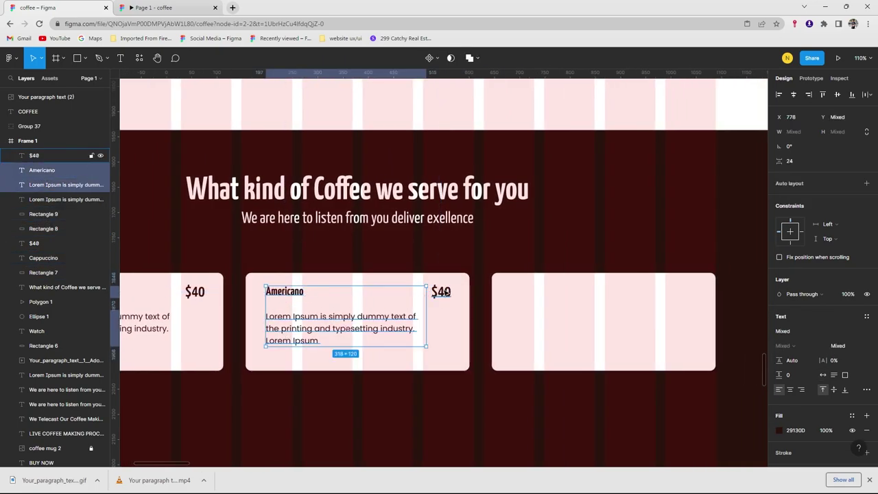
pyautogui.keyDown('shift'); pyautogui.click(441, 291); pyautogui.keyUp('shift')
pyautogui.moveTo(290, 330)
pyautogui.mouseDown()
pyautogui.moveTo(531, 330)
pyautogui.moveTo(522, 317)
pyautogui.mouseUp()
# - Rename the third card's title to Espresso
pyautogui.hscroll(3, 375, 318)
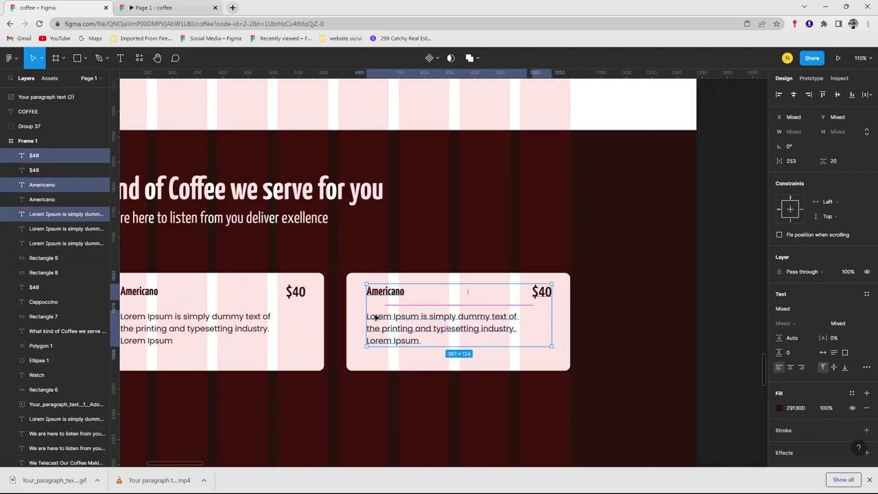
pyautogui.scroll(3, 375, 317)
pyautogui.scroll(1, 378, 290)
pyautogui.doubleClick(378, 290)
pyautogui.write('Espresso')
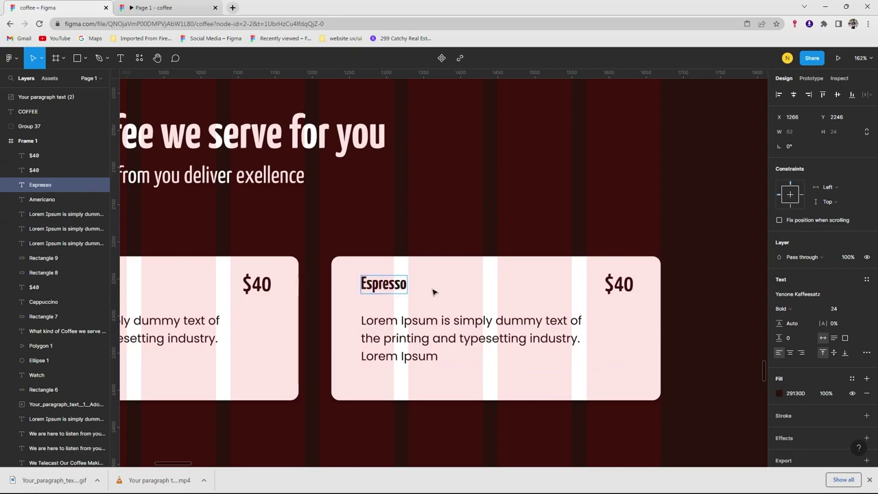
pyautogui.scroll(-2, 433, 293)
pyautogui.scroll(-2, 442, 287)
pyautogui.scroll(-2, 442, 286)
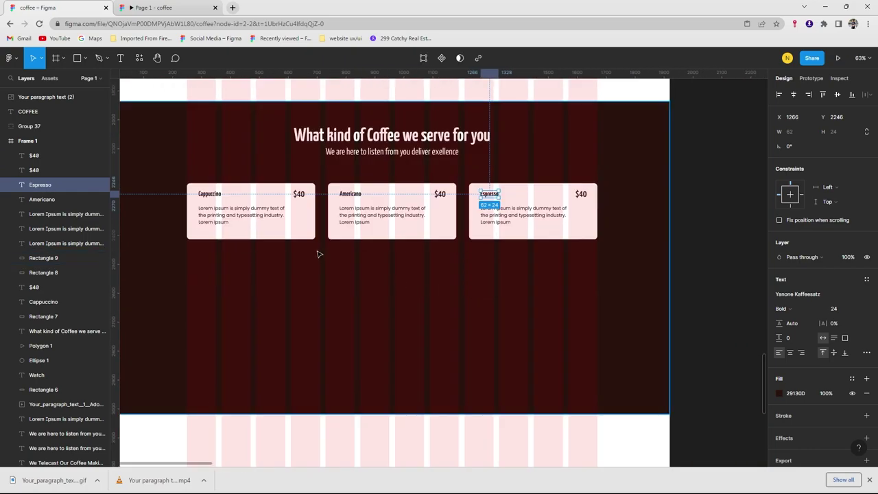
pyautogui.click(260, 294)
pyautogui.scroll(1, 261, 293)
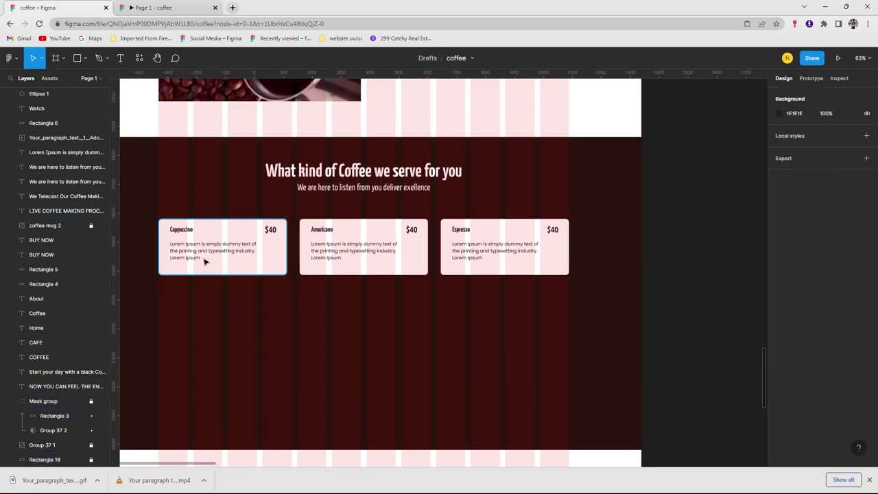
# - Duplicate the Cappuccino, Americano and Espresso card row into a second row below
pyautogui.moveTo(141, 210); pyautogui.dragTo(576, 277)
pyautogui.moveTo(325, 257); pyautogui.dragTo(318, 317)
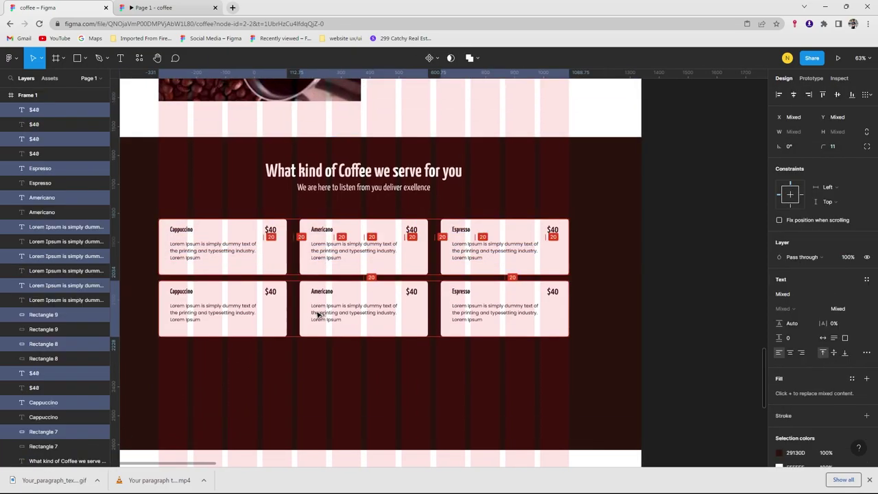
pyautogui.scroll(-1, 317, 315)
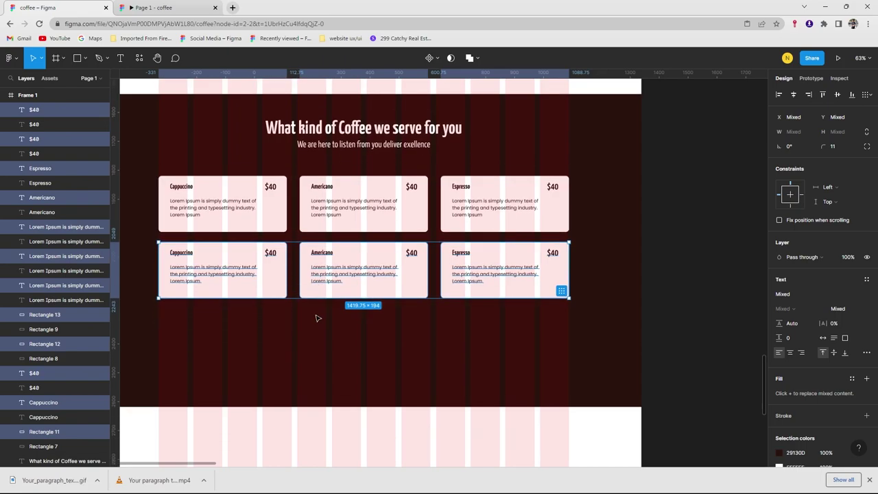
pyautogui.press('Down')
pyautogui.press('Down')
pyautogui.press('Down')
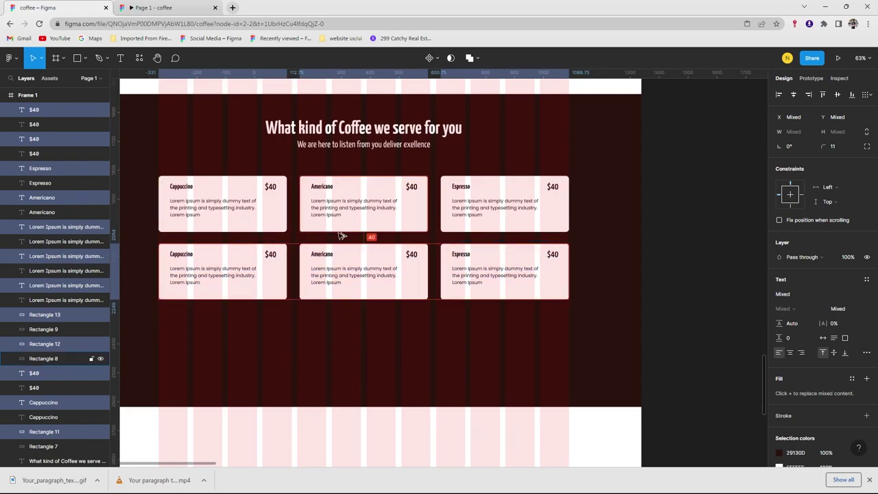
# - Duplicate the second card row into a third row beneath it
pyautogui.click(304, 266)
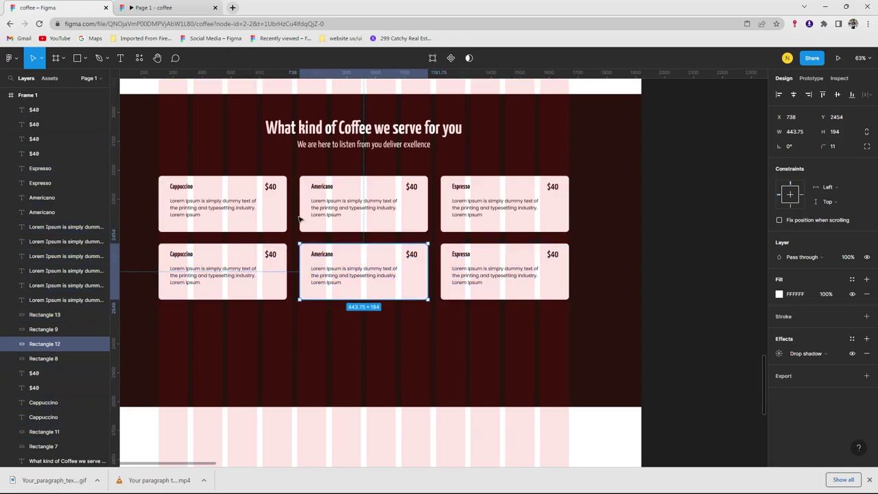
pyautogui.moveTo(151, 268); pyautogui.dragTo(588, 348)
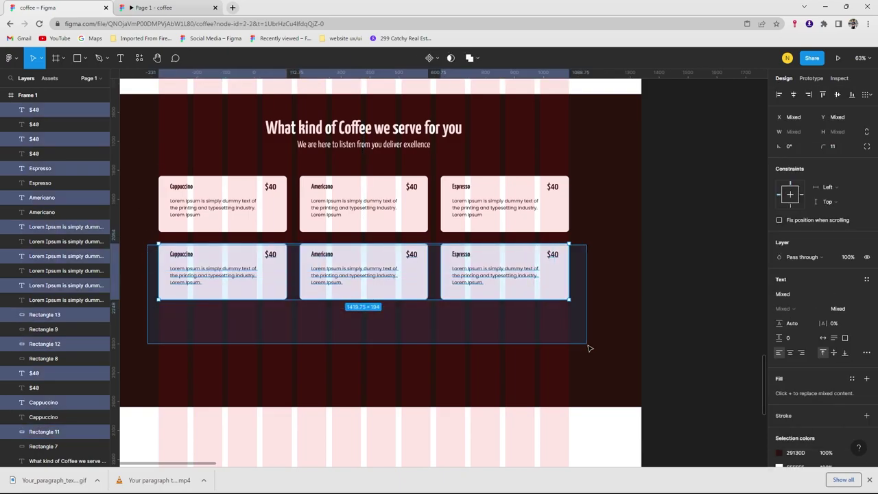
pyautogui.moveTo(333, 265); pyautogui.dragTo(336, 333)
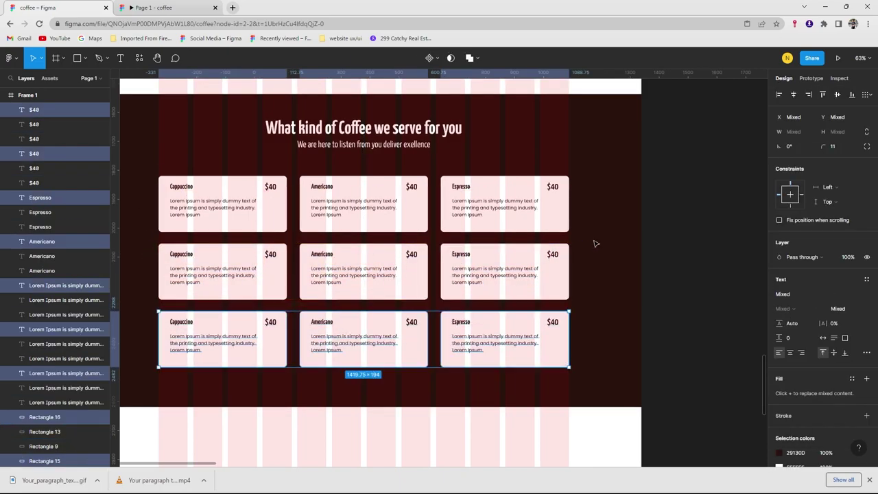
pyautogui.press('Escape')
pyautogui.scroll(2, 323, 231)
pyautogui.scroll(2, 261, 289)
pyautogui.hscroll(-1, 260, 289)
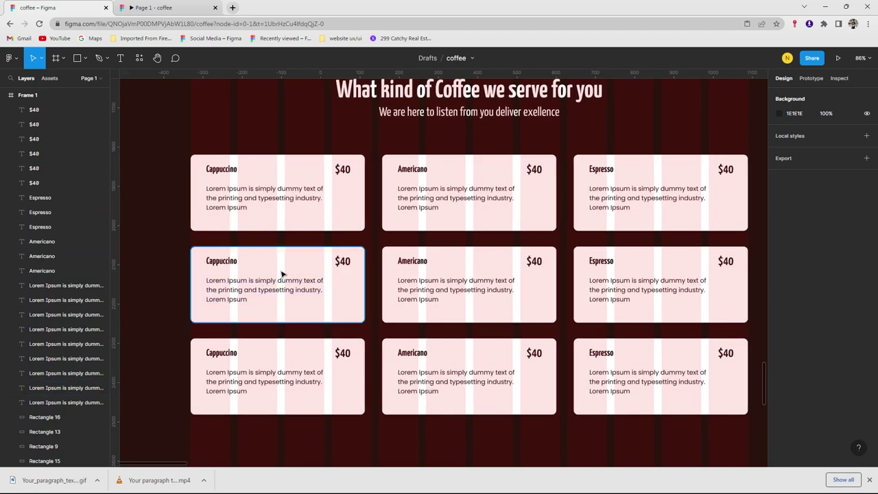
pyautogui.scroll(-2, 281, 273)
pyautogui.scroll(-3, 308, 274)
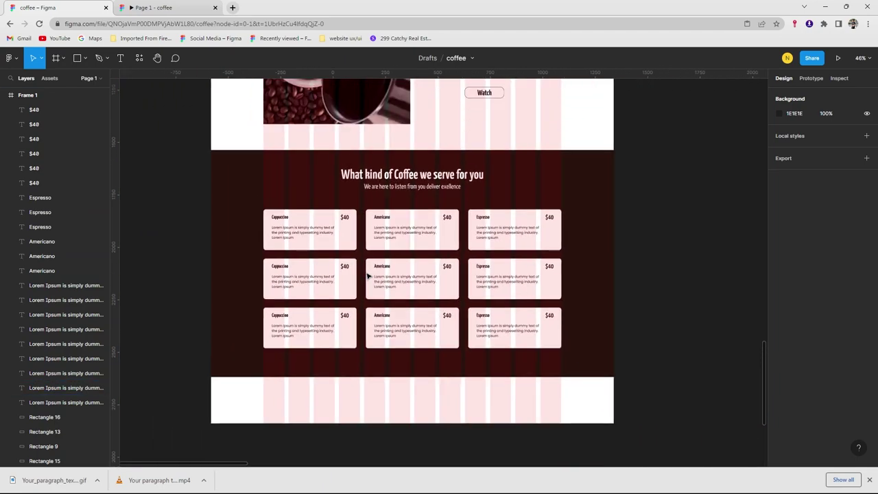
# - Scroll the prototype preview down to the nine-card coffee grid, then return to the editor
pyautogui.scroll(3, 371, 274)
pyautogui.scroll(3, 371, 274)
pyautogui.click(158, 7)
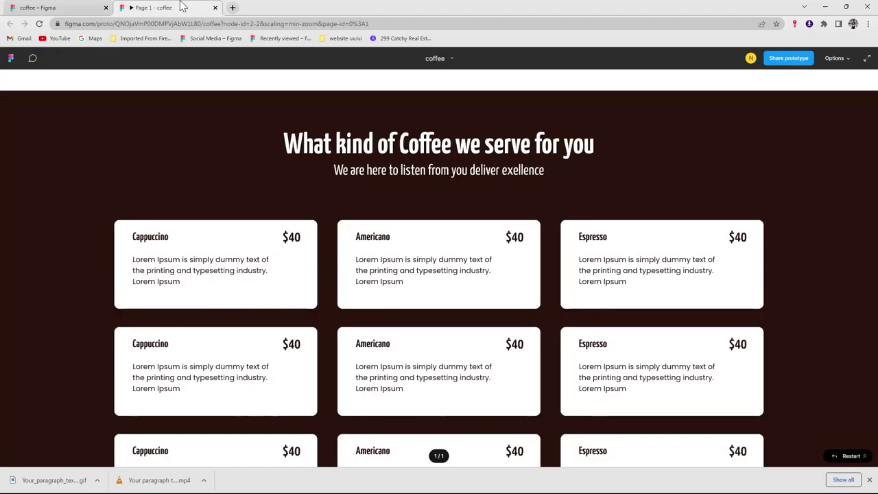
pyautogui.scroll(3, 297, 127)
pyautogui.scroll(5, 297, 127)
pyautogui.scroll(-5, 297, 126)
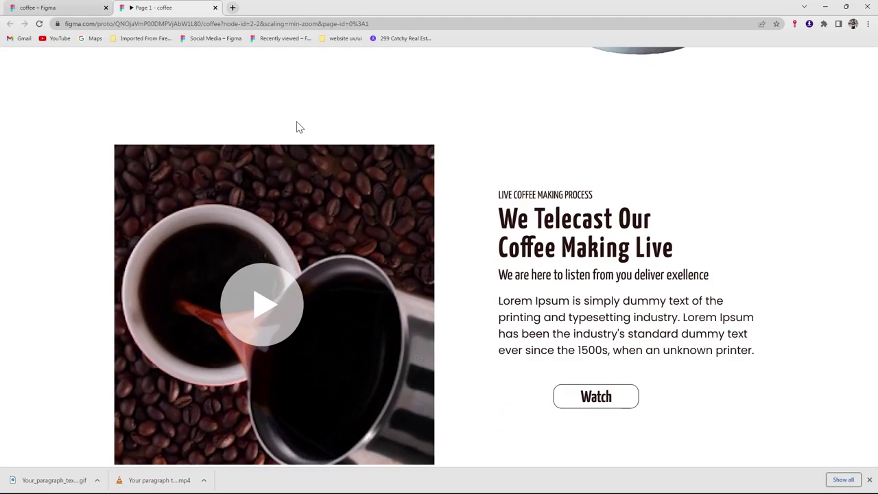
pyautogui.scroll(-2, 297, 127)
pyautogui.scroll(-4, 297, 127)
pyautogui.scroll(-2, 297, 126)
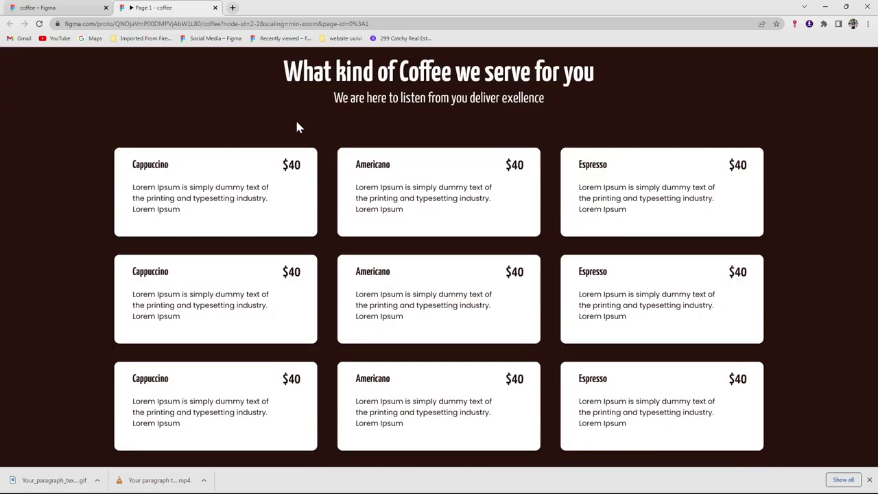
pyautogui.scroll(-2, 297, 127)
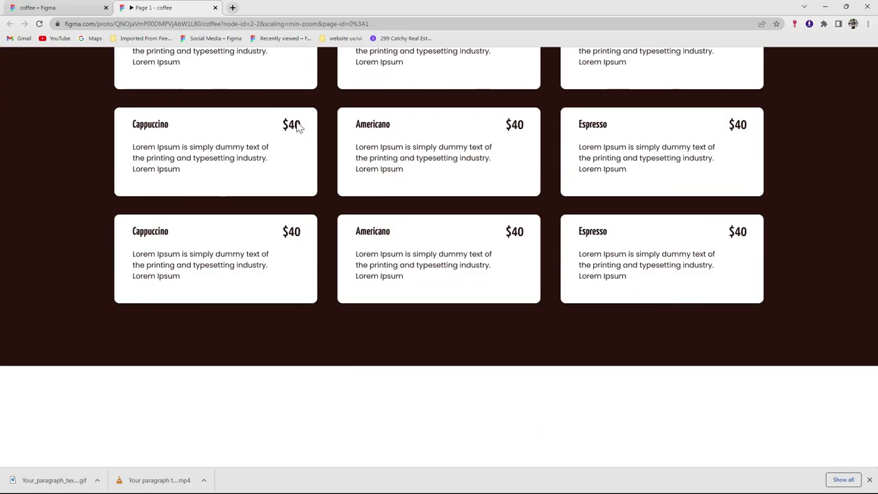
pyautogui.hotkey('ctrl', 'Tab')
# - Move the off-canvas coffee-splash cup image into the white section below the card grid
pyautogui.scroll(-3, 288, 258)
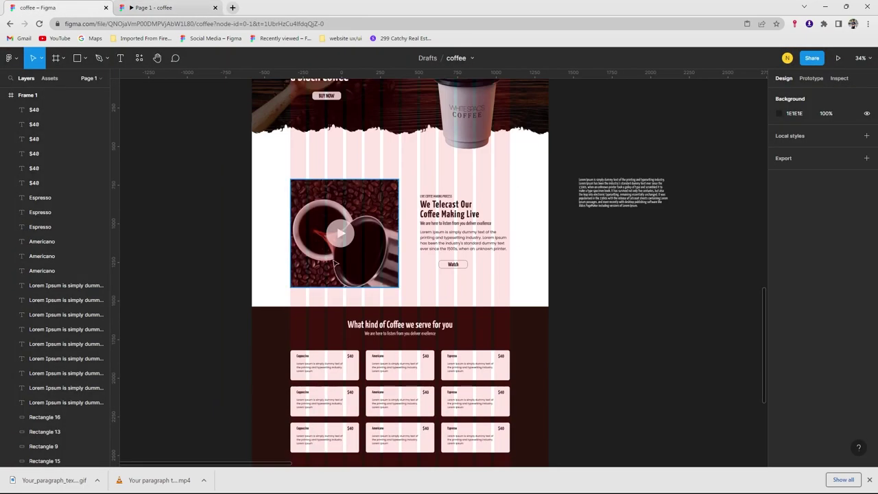
pyautogui.scroll(3, 346, 210)
pyautogui.scroll(-5, 474, 192)
pyautogui.scroll(-1, 474, 233)
pyautogui.hscroll(2, 474, 233)
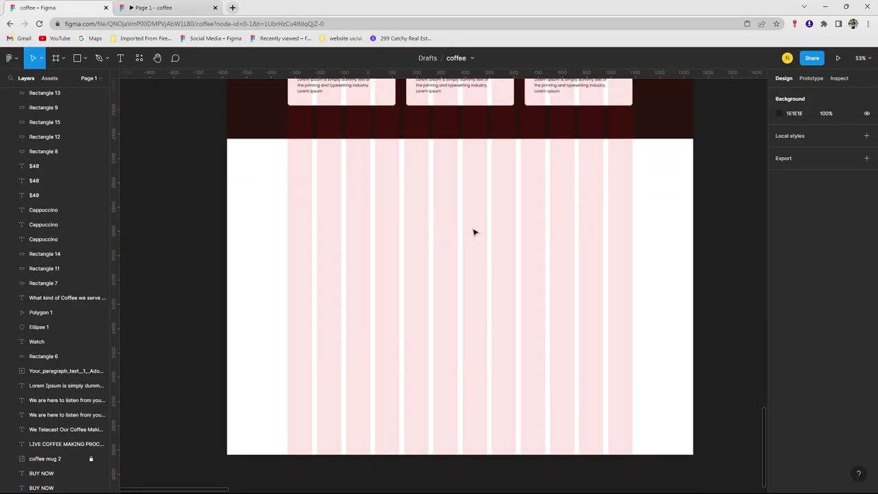
pyautogui.hscroll(1, 474, 233)
pyautogui.scroll(-1, 473, 232)
pyautogui.scroll(-2, 473, 232)
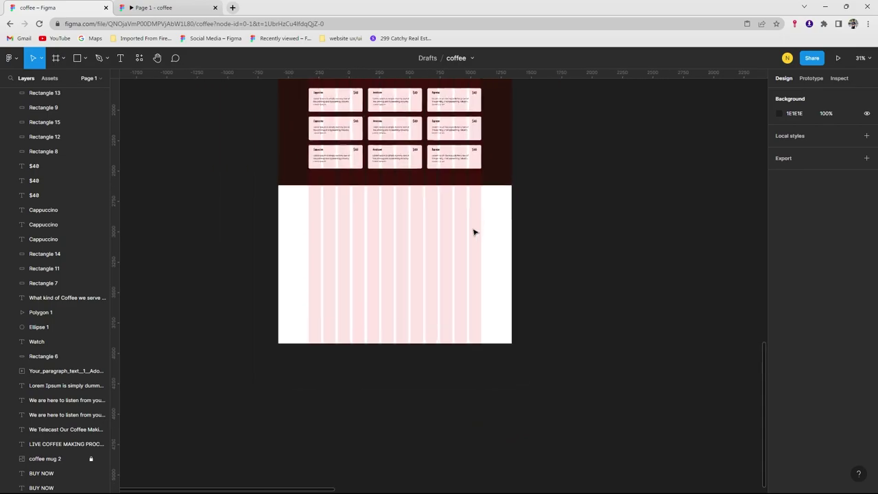
pyautogui.scroll(-2, 473, 232)
pyautogui.click(693, 267)
pyautogui.moveTo(693, 264); pyautogui.dragTo(362, 312)
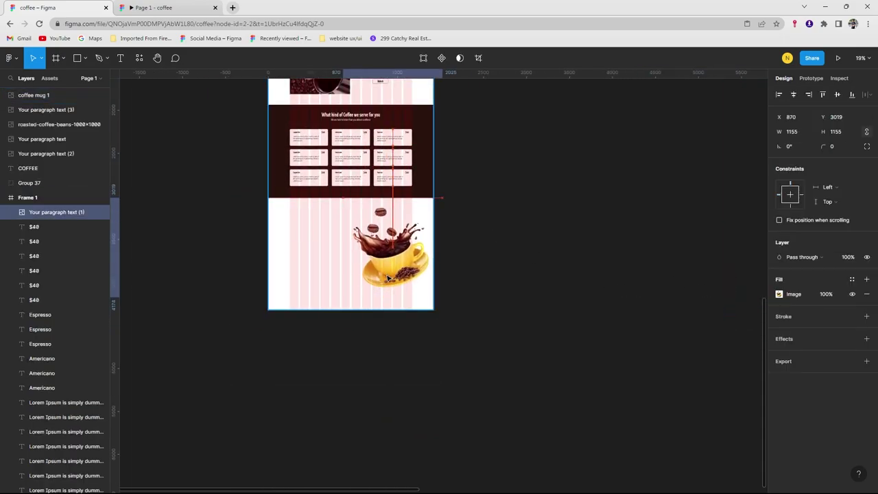
# - Nudge the coffee-cup image down and left into its final position
pyautogui.scroll(3, 396, 247)
pyautogui.hscroll(-2, 480, 247)
pyautogui.scroll(-1, 528, 244)
pyautogui.moveTo(522, 251); pyautogui.dragTo(511, 275)
pyautogui.hscroll(-3, 443, 236)
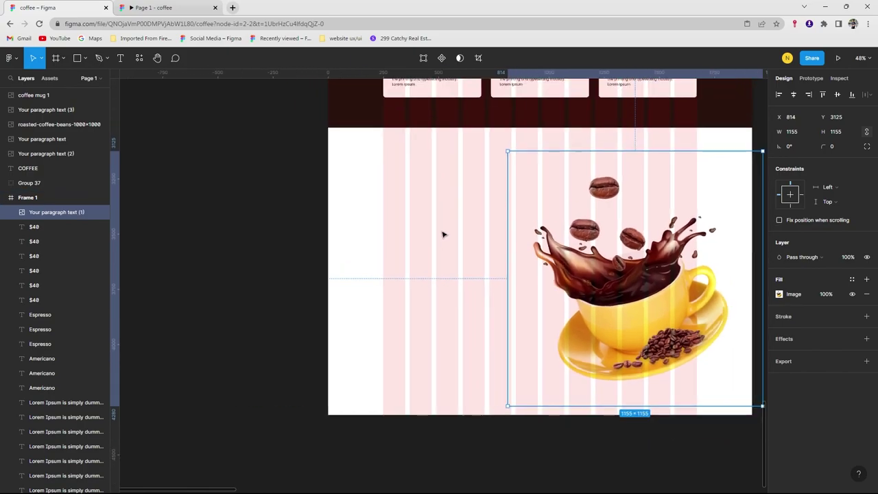
pyautogui.press('Escape')
pyautogui.scroll(-3, 376, 205)
pyautogui.scroll(3, 405, 194)
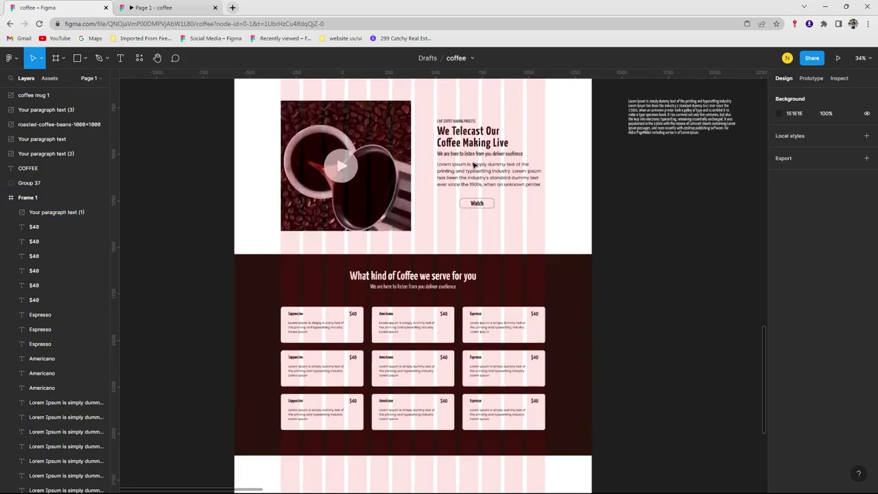
# - Copy the LIVE COFFEE MAKING PROCESS label and Telecast heading beside the coffee cup
pyautogui.click(457, 142)
pyautogui.keyDown('shift'); pyautogui.click(451, 120); pyautogui.keyUp('shift')
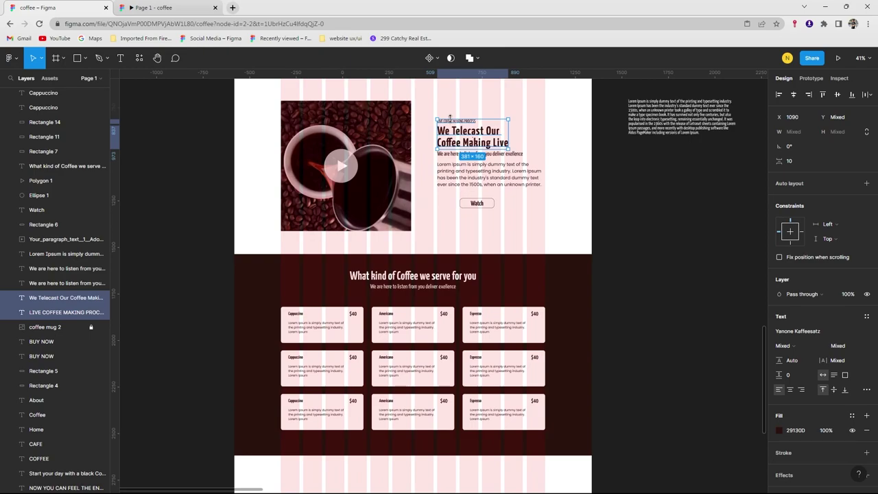
pyautogui.scroll(-3, 450, 118)
pyautogui.moveTo(458, 118); pyautogui.dragTo(347, 427)
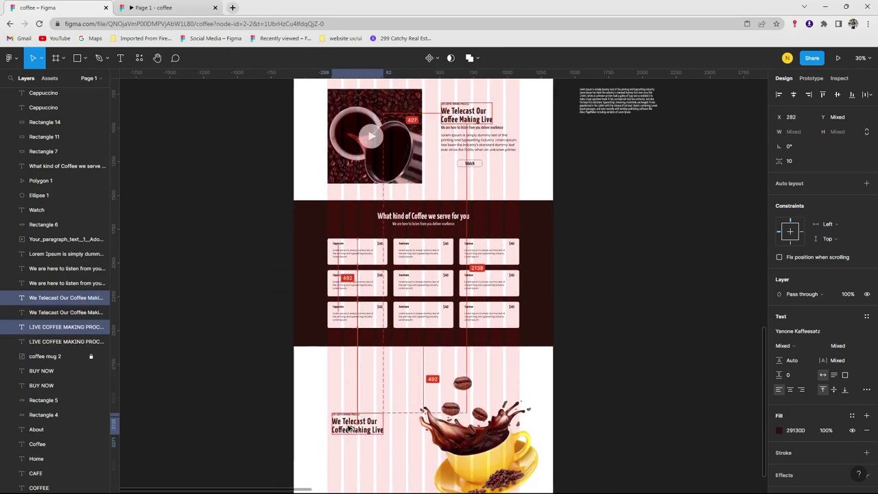
pyautogui.scroll(3, 343, 411)
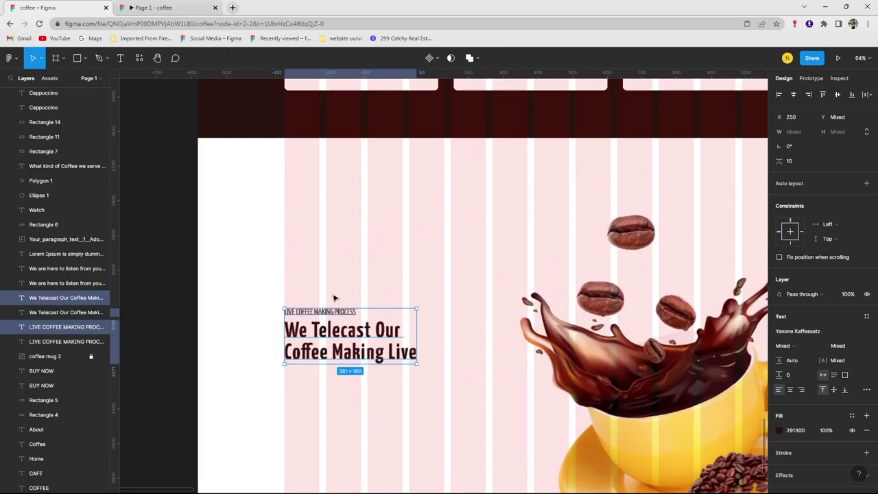
pyautogui.scroll(3, 336, 299)
pyautogui.scroll(-3, 384, 312)
pyautogui.scroll(1, 387, 301)
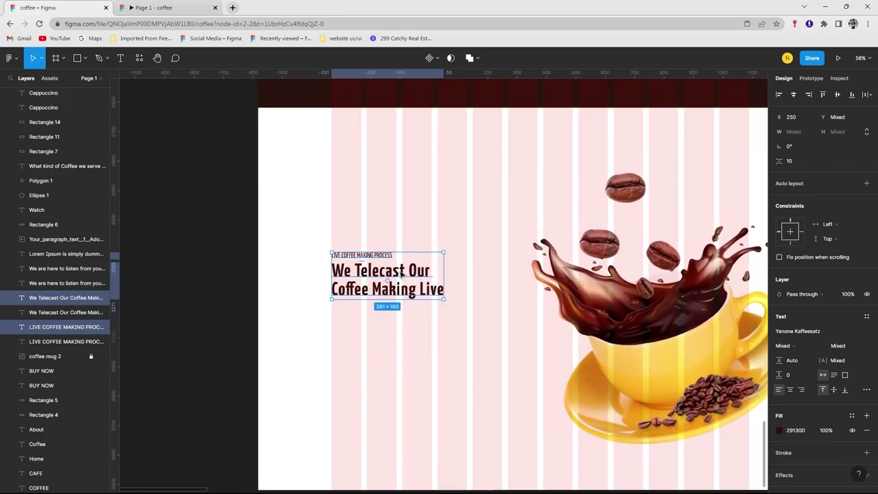
pyautogui.scroll(3, 392, 274)
# - Retype the copied heading as the two-line 'Coffee Does More Than Boost Your Energy'
pyautogui.doubleClick(371, 247)
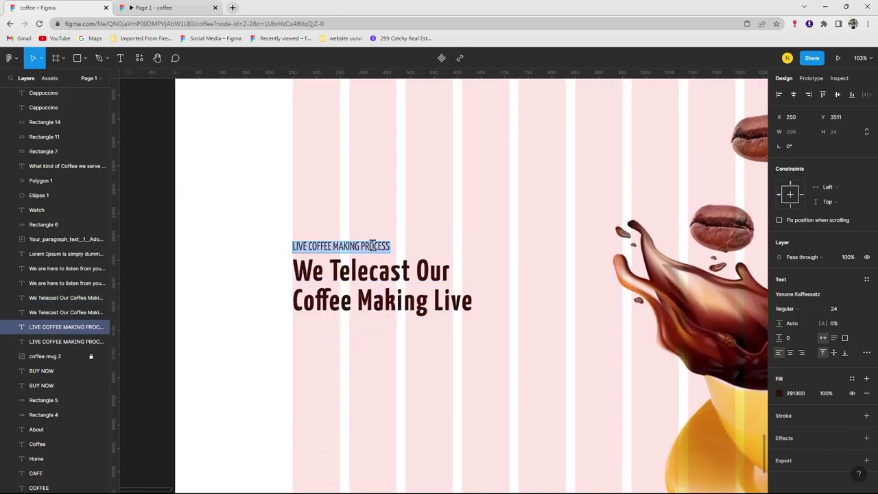
pyautogui.doubleClick(370, 288)
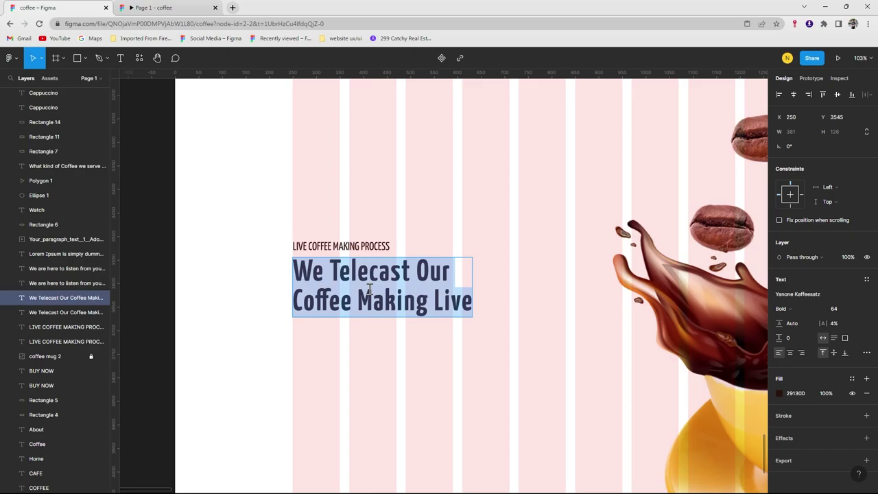
pyautogui.write('C')
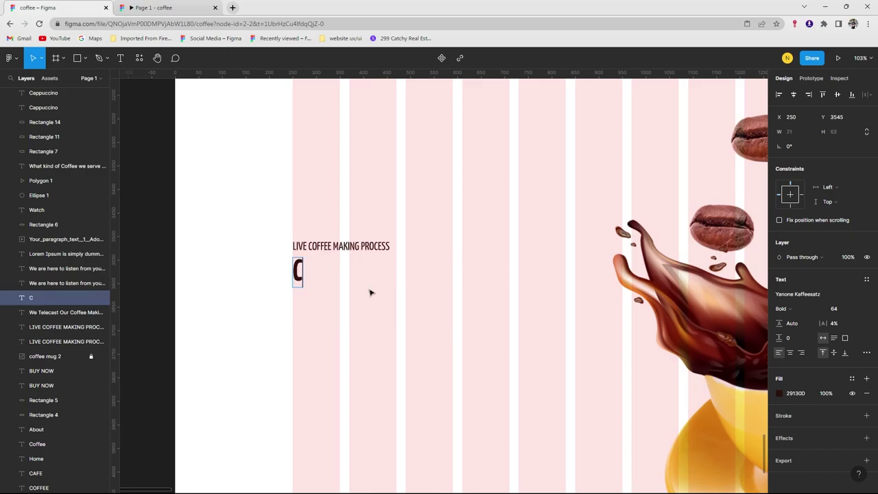
pyautogui.write('offee Do')
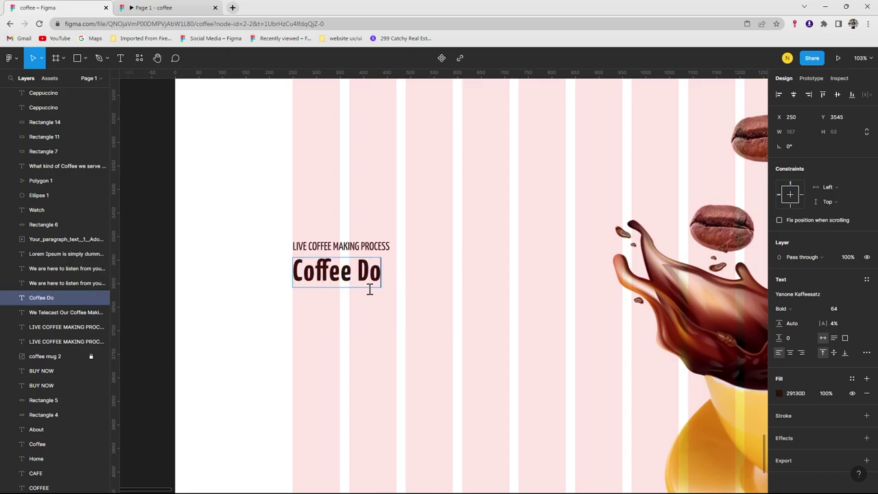
pyautogui.write('es More Than')
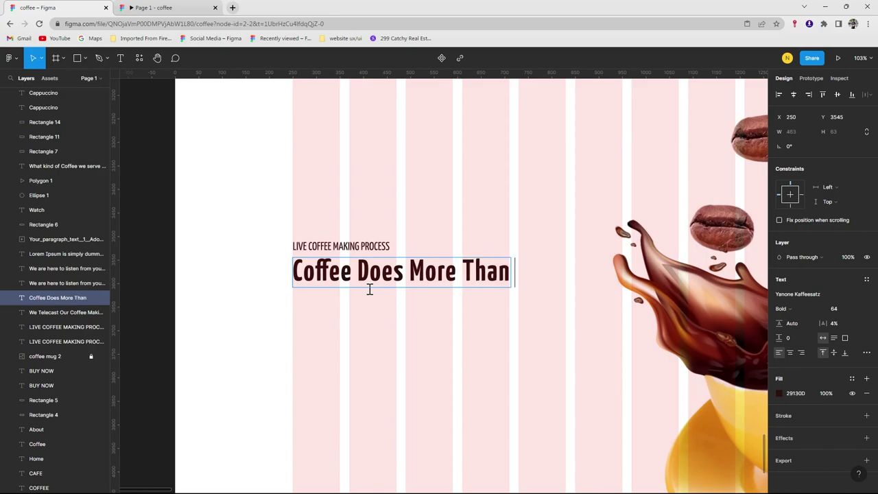
pyautogui.press('Return')
pyautogui.write('B')
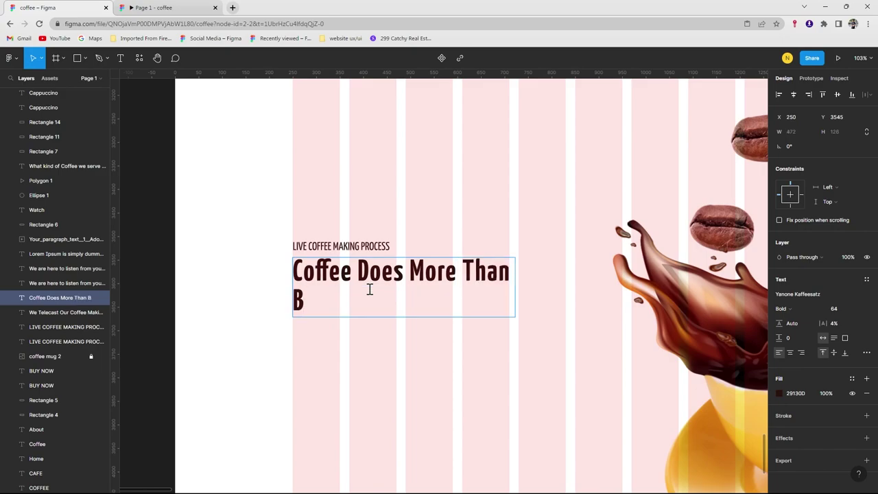
pyautogui.write('oor')
pyautogui.press('BackSpace')
pyautogui.press('BackSpace')
pyautogui.press('BackSpace')
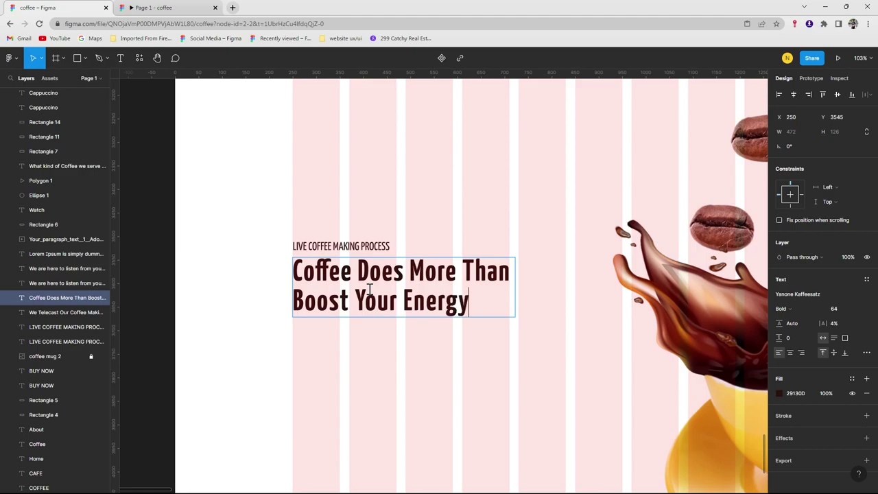
pyautogui.press('Escape')
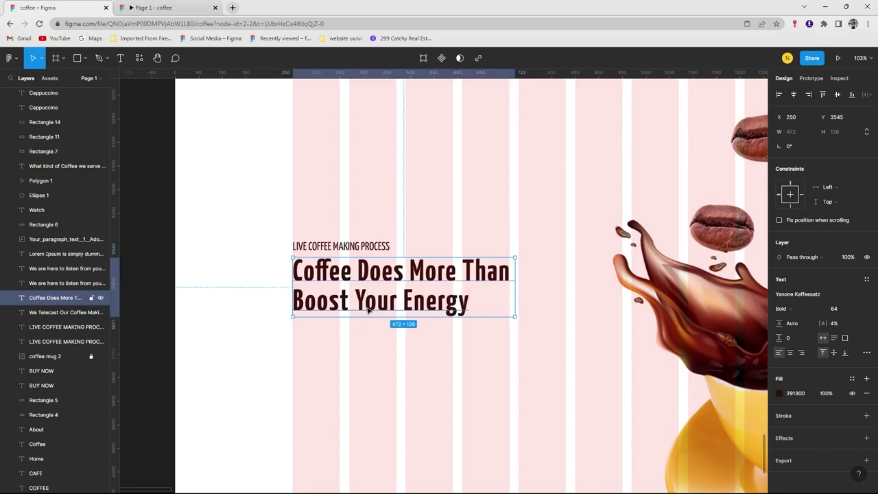
# - Place a Lorem Ipsum paragraph under the heading, left-aligned with it at X 250
pyautogui.scroll(-5, 374, 307)
pyautogui.scroll(-5, 619, 140)
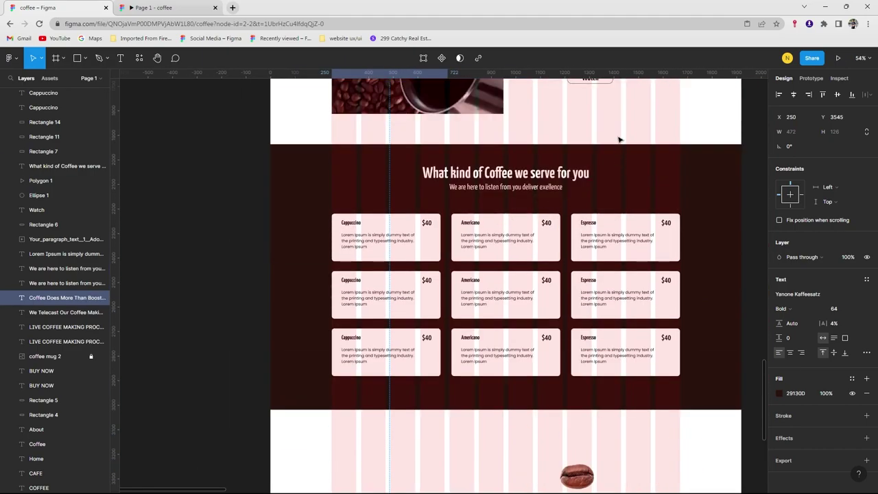
pyautogui.scroll(3, 619, 140)
pyautogui.click(617, 123)
pyautogui.scroll(5, 480, 206)
pyautogui.click(369, 214)
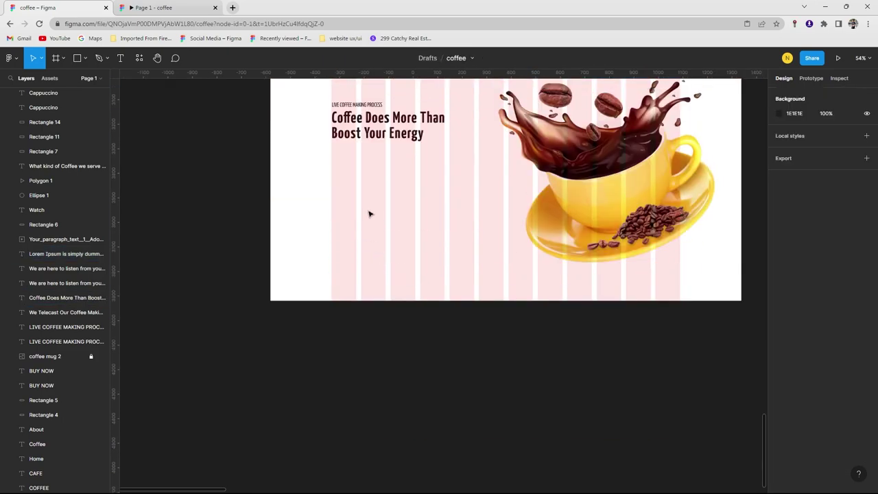
pyautogui.scroll(5, 369, 214)
pyautogui.click(393, 244)
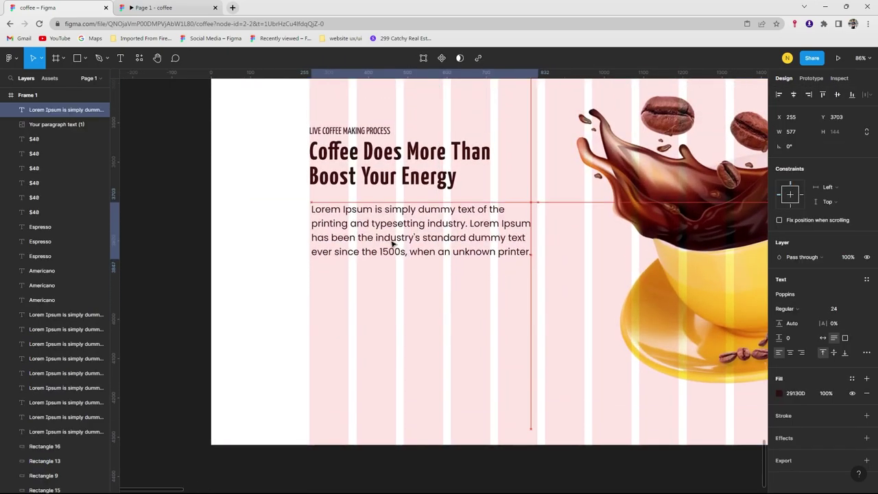
pyautogui.moveTo(392, 243); pyautogui.dragTo(389, 244)
# - Move the label, heading and paragraph down, tightening the paragraph under the heading
pyautogui.scroll(-5, 391, 246)
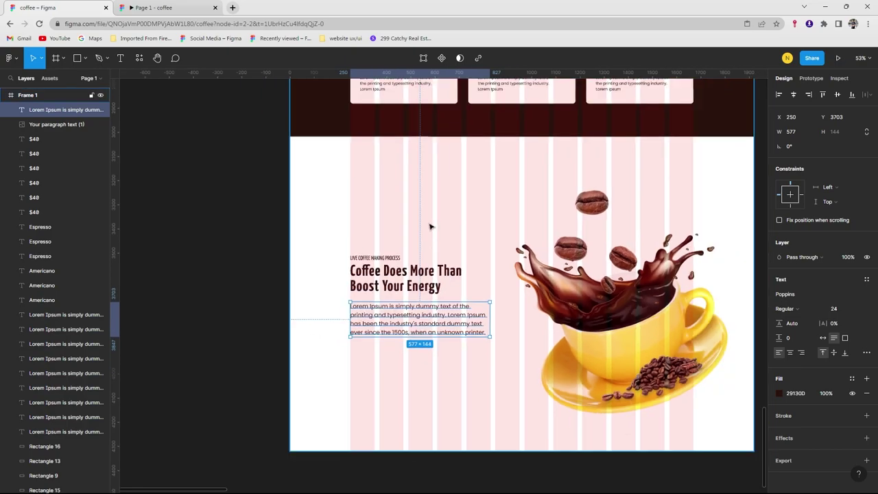
pyautogui.scroll(-2, 431, 226)
pyautogui.moveTo(339, 212); pyautogui.dragTo(410, 283)
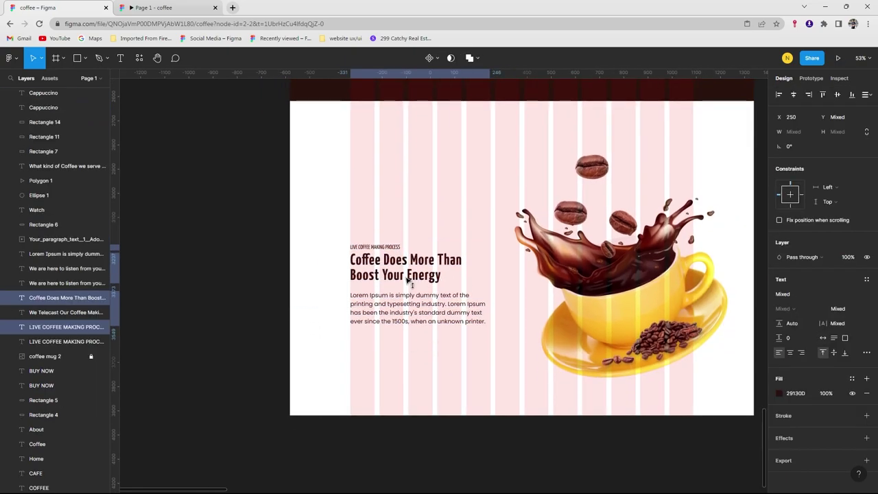
pyautogui.scroll(3, 407, 281)
pyautogui.scroll(3, 385, 202)
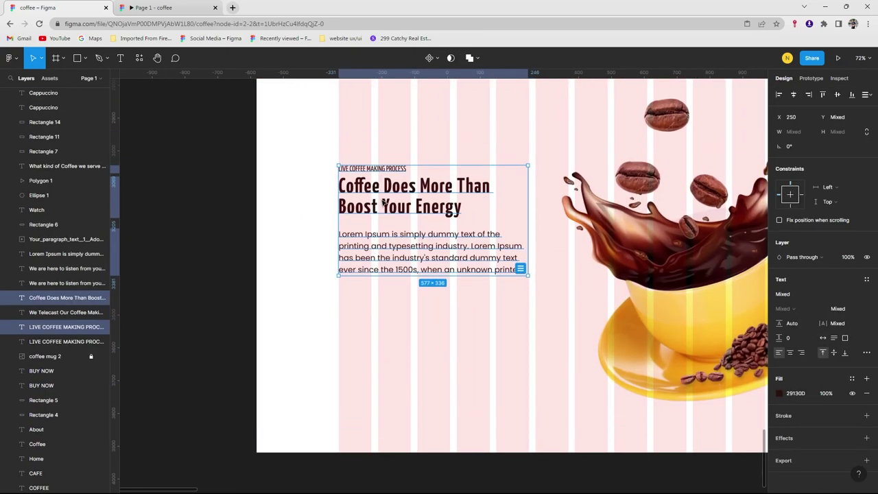
pyautogui.moveTo(386, 208); pyautogui.dragTo(386, 231)
pyautogui.moveTo(393, 286); pyautogui.dragTo(396, 277)
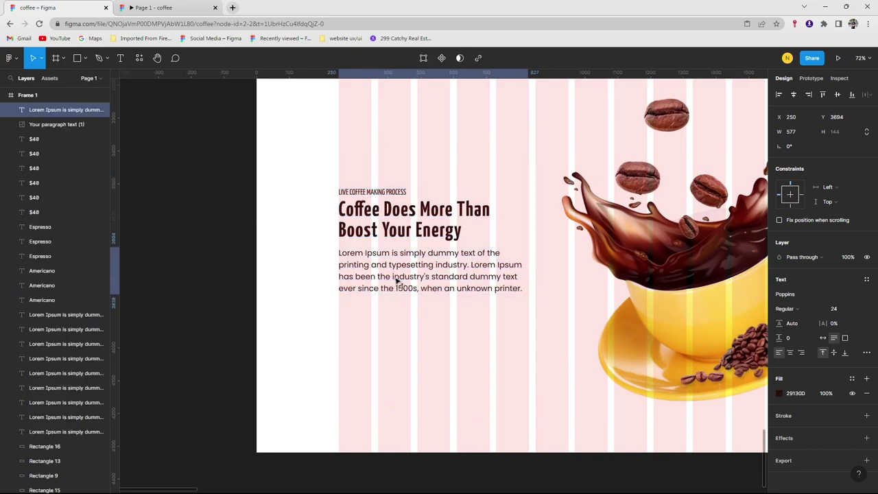
pyautogui.scroll(-2, 396, 278)
pyautogui.hscroll(2, 384, 315)
pyautogui.click(375, 336)
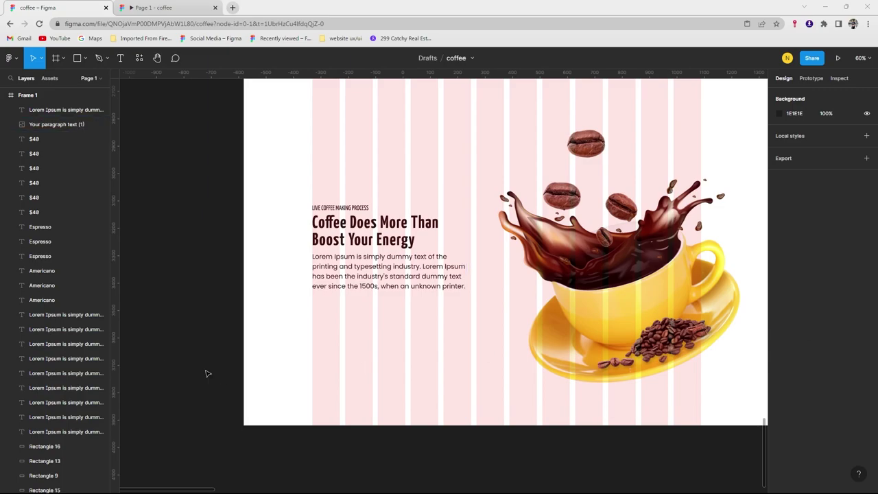
# - Change the small label text to BOOSTS ENERGY LEVELS
pyautogui.scroll(5, 330, 206)
pyautogui.click(346, 206)
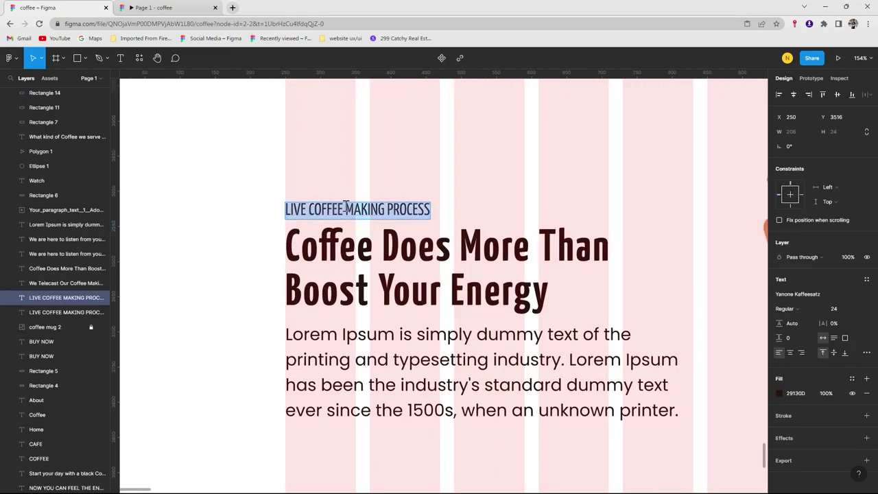
pyautogui.write('BOOSTS ENERGY LEVELS')
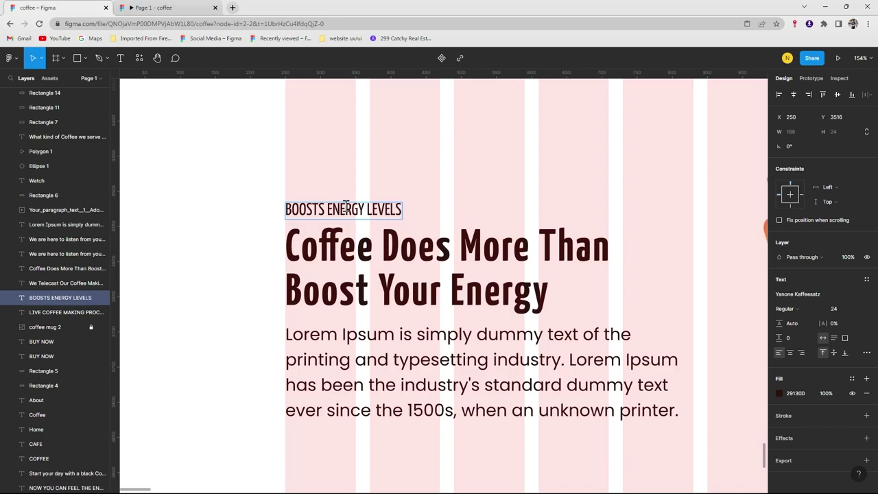
pyautogui.press('Escape')
pyautogui.press('Escape')
pyautogui.scroll(-5, 357, 185)
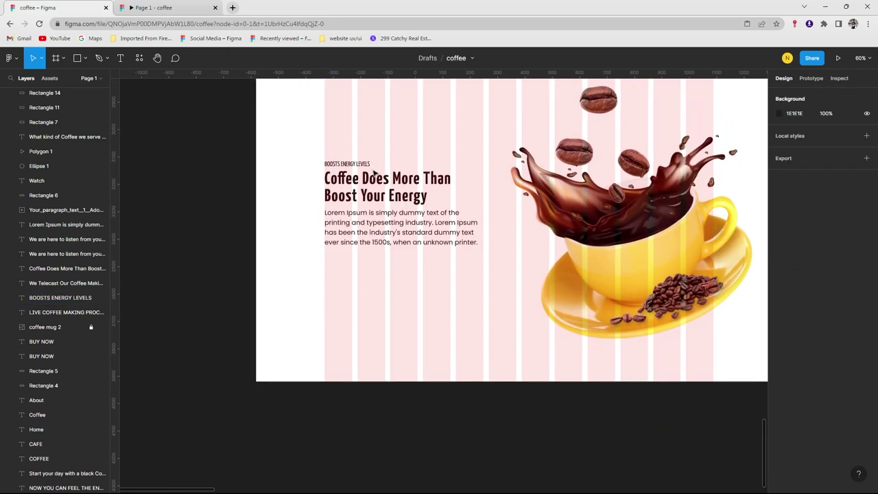
pyautogui.click(182, 8)
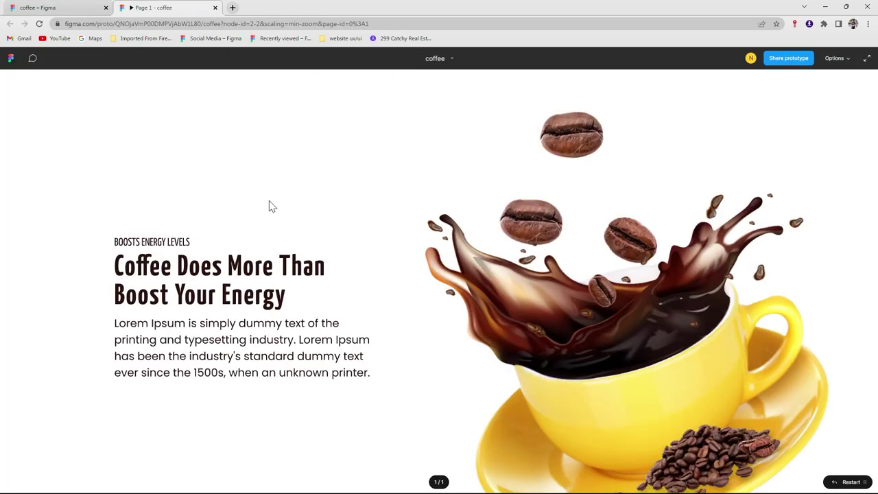
pyautogui.scroll(5, 272, 203)
pyautogui.scroll(5, 273, 199)
pyautogui.scroll(5, 272, 199)
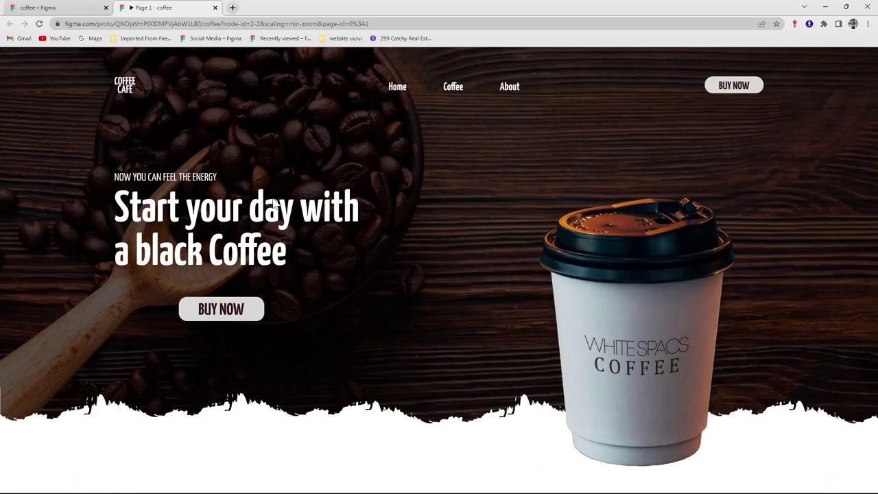
pyautogui.scroll(-10, 273, 202)
pyautogui.scroll(-5, 273, 203)
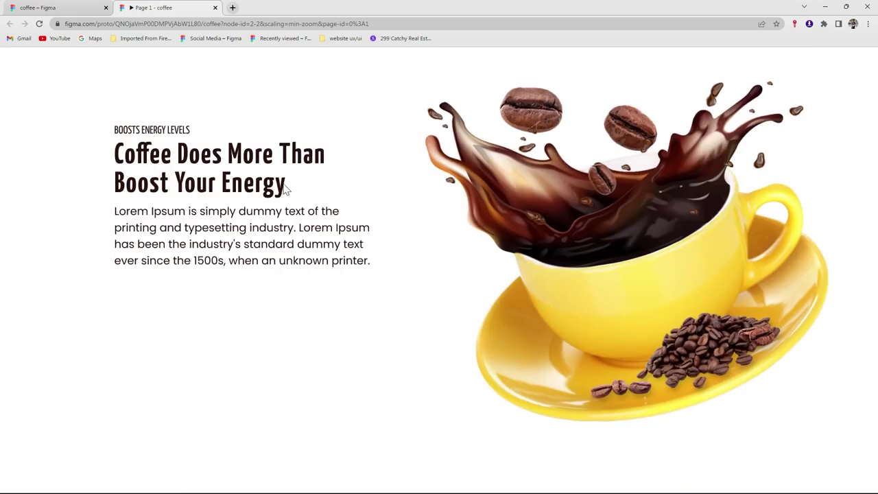
pyautogui.click(55, 7)
pyautogui.scroll(-1, 356, 329)
pyautogui.scroll(-3, 405, 254)
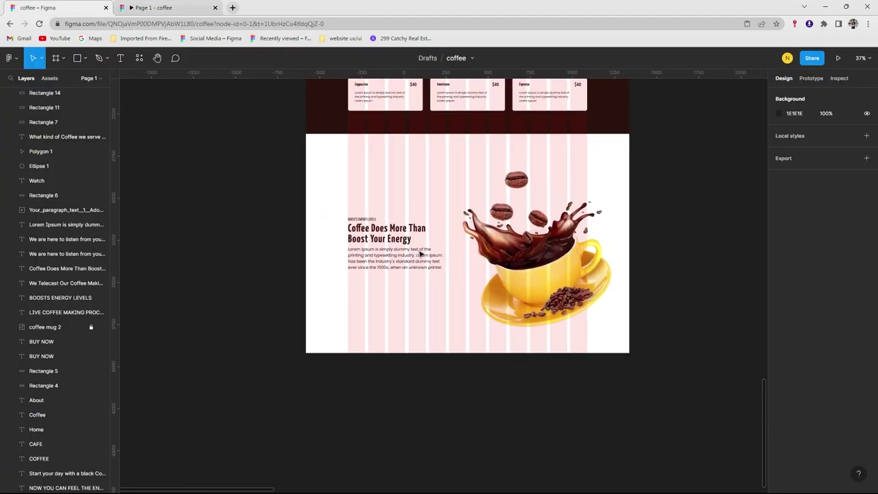
pyautogui.scroll(4, 327, 198)
pyautogui.scroll(6, 323, 196)
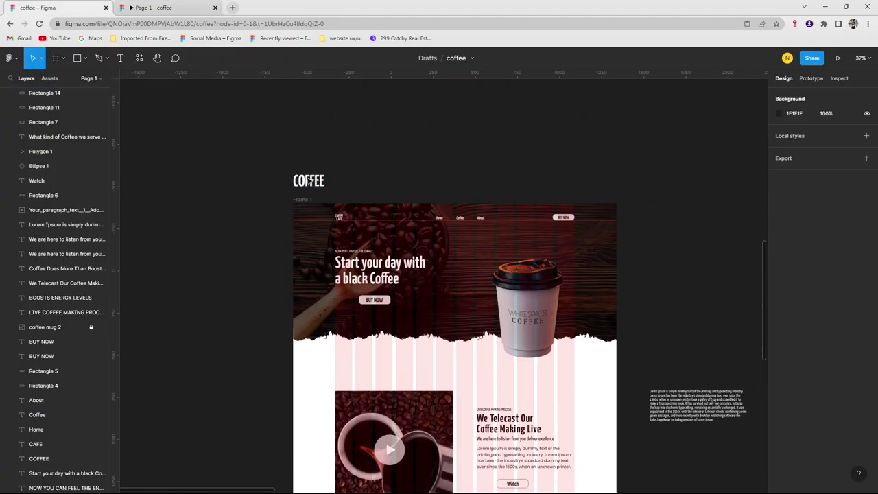
pyautogui.click(301, 199)
pyautogui.scroll(-1, 302, 199)
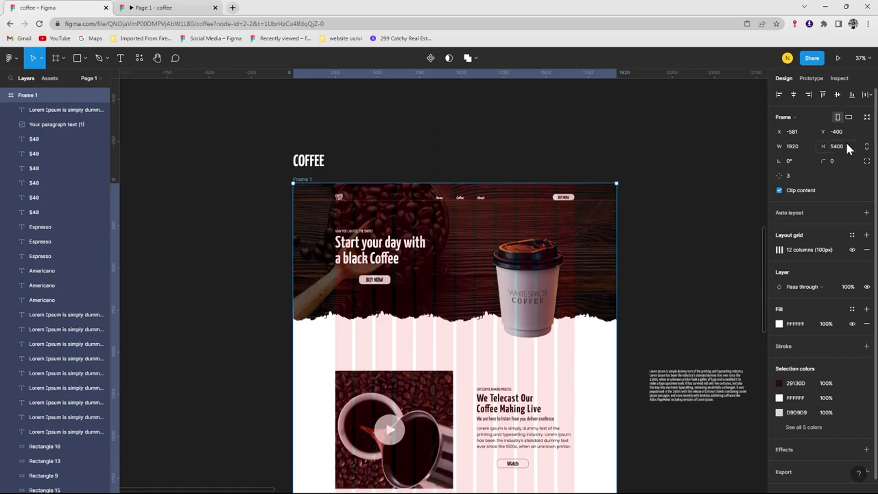
pyautogui.scroll(-3, 398, 227)
pyautogui.scroll(-5, 398, 225)
pyautogui.scroll(-3, 361, 272)
pyautogui.scroll(1, 373, 265)
pyautogui.click(373, 265)
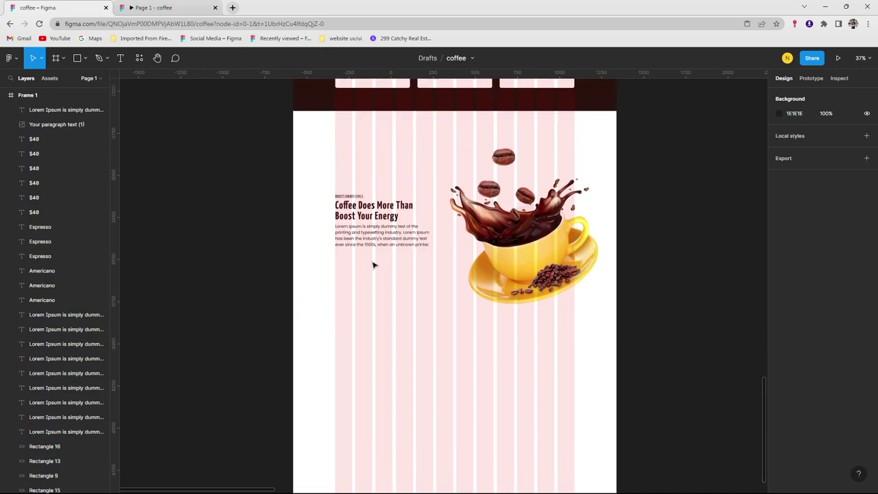
pyautogui.scroll(1, 373, 266)
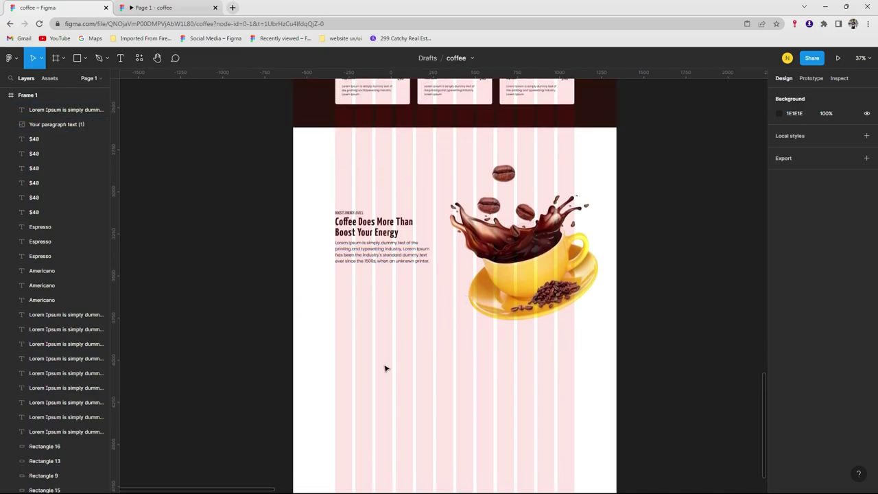
pyautogui.scroll(-3, 385, 369)
pyautogui.scroll(-1, 388, 367)
pyautogui.scroll(-1, 411, 348)
pyautogui.scroll(5, 411, 350)
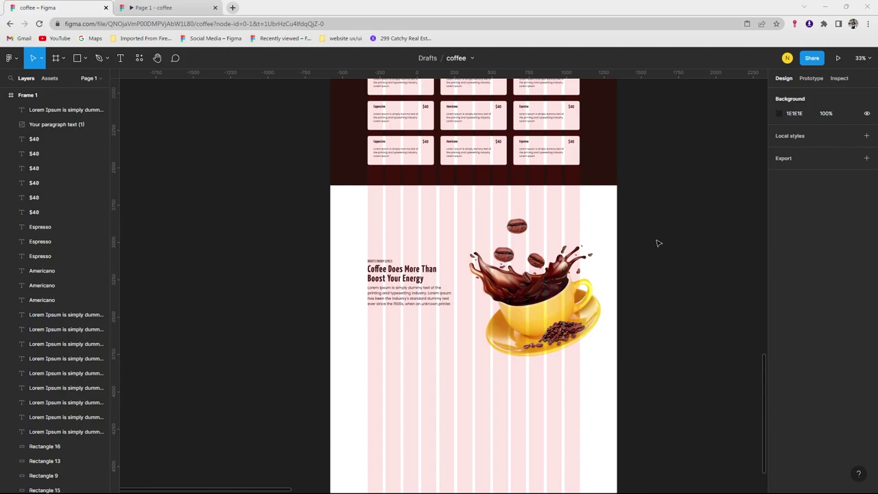
pyautogui.scroll(-3, 446, 316)
pyautogui.scroll(5, 458, 283)
pyautogui.scroll(-2, 380, 260)
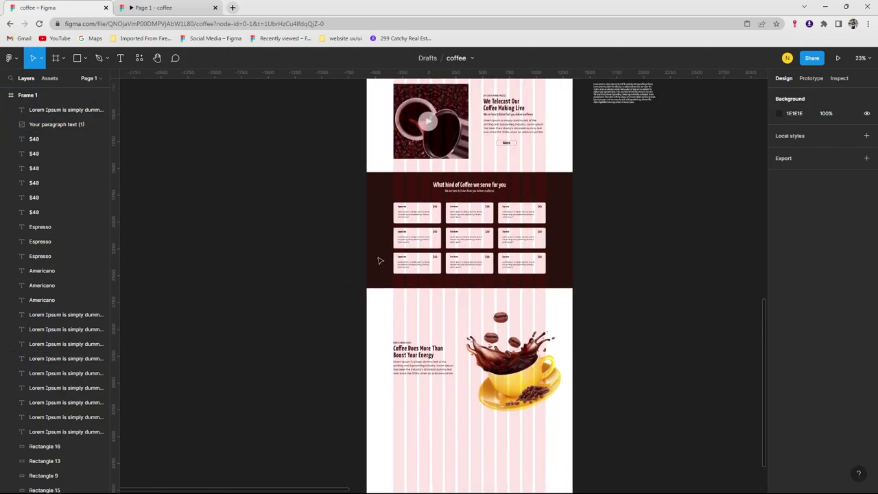
pyautogui.scroll(-5, 51, 374)
# - Duplicate the maroon Rectangle 18 background to sit below the Coffee Does More section
pyautogui.click(72, 337)
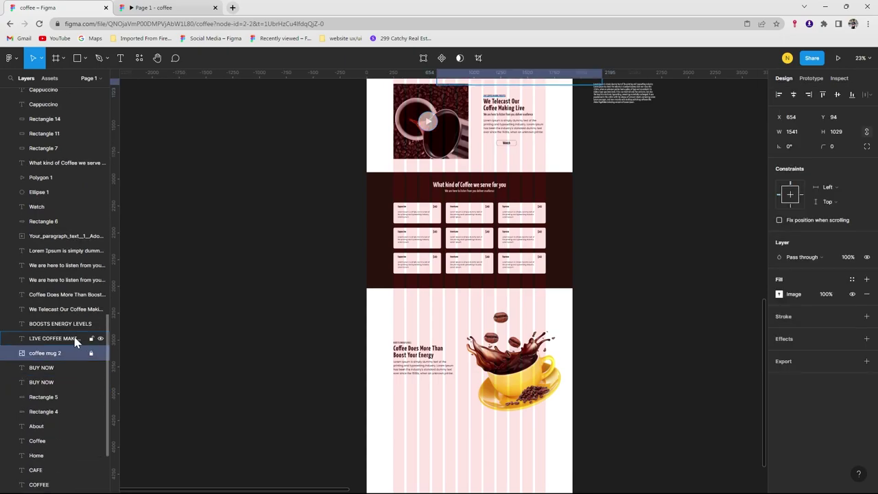
pyautogui.scroll(5, 66, 285)
pyautogui.scroll(-5, 66, 284)
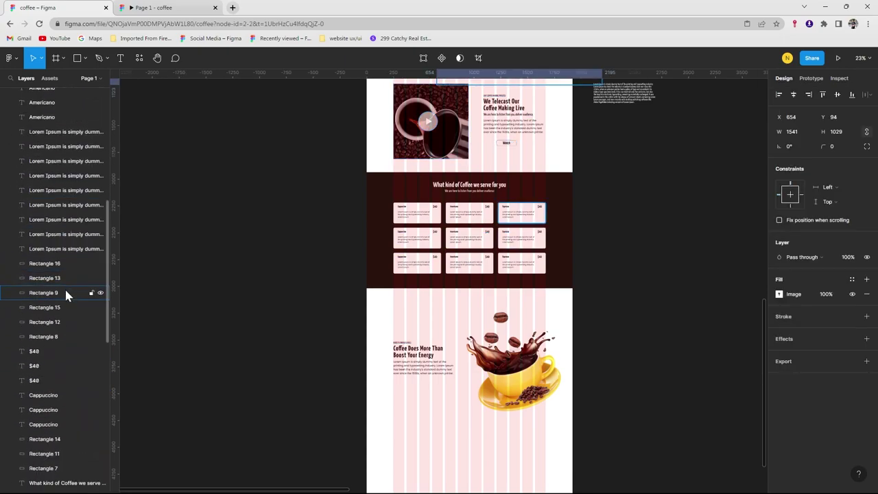
pyautogui.click(71, 343)
pyautogui.click(65, 405)
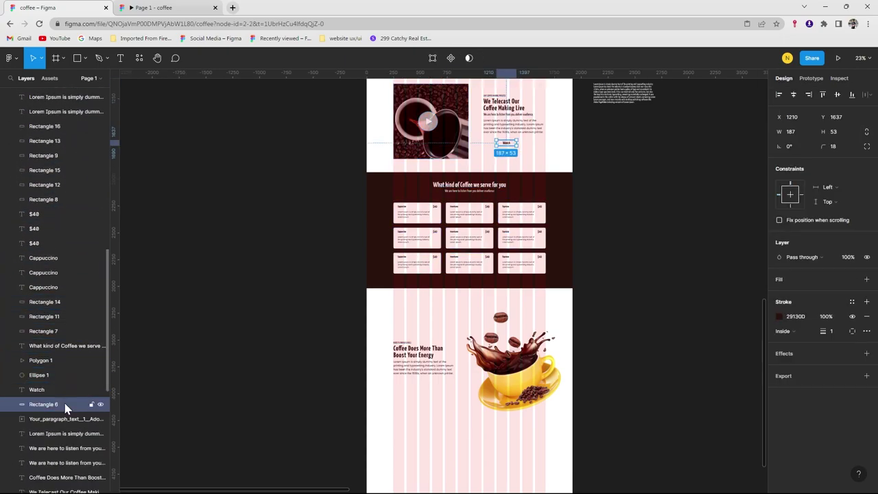
pyautogui.scroll(-3, 63, 408)
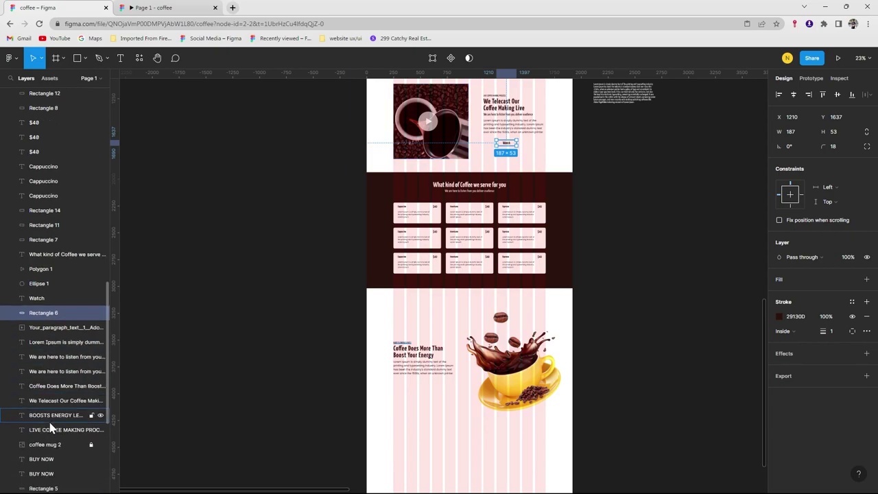
pyautogui.click(66, 241)
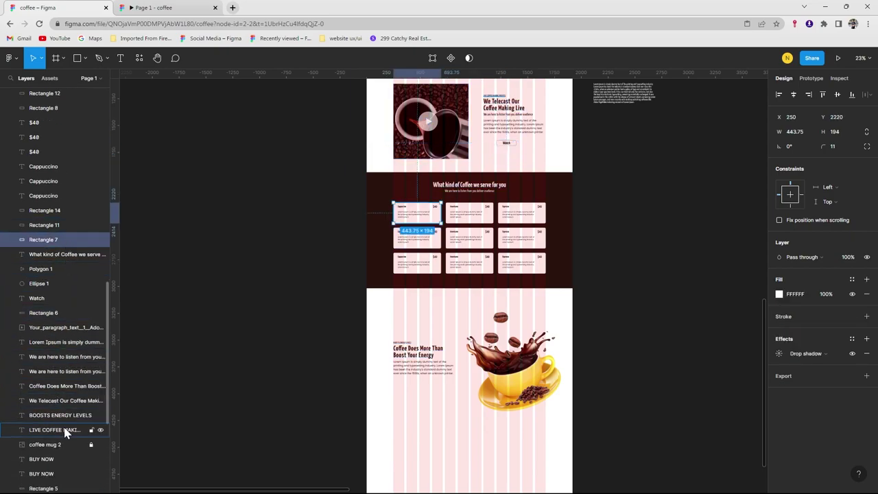
pyautogui.scroll(-6, 67, 342)
pyautogui.click(88, 485)
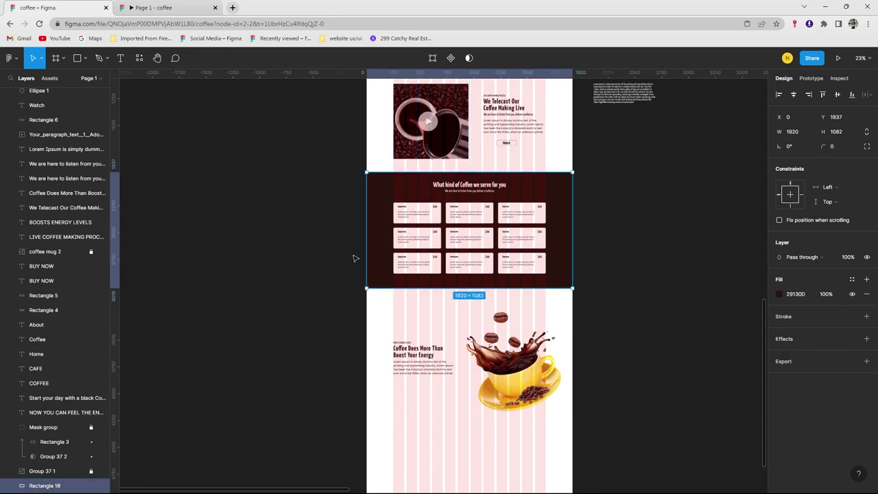
pyautogui.scroll(-3, 378, 254)
pyautogui.moveTo(377, 157); pyautogui.dragTo(377, 413)
# - Copy the What kind of Coffee heading and subtitle onto the new maroon section
pyautogui.scroll(3, 425, 350)
pyautogui.scroll(3, 475, 290)
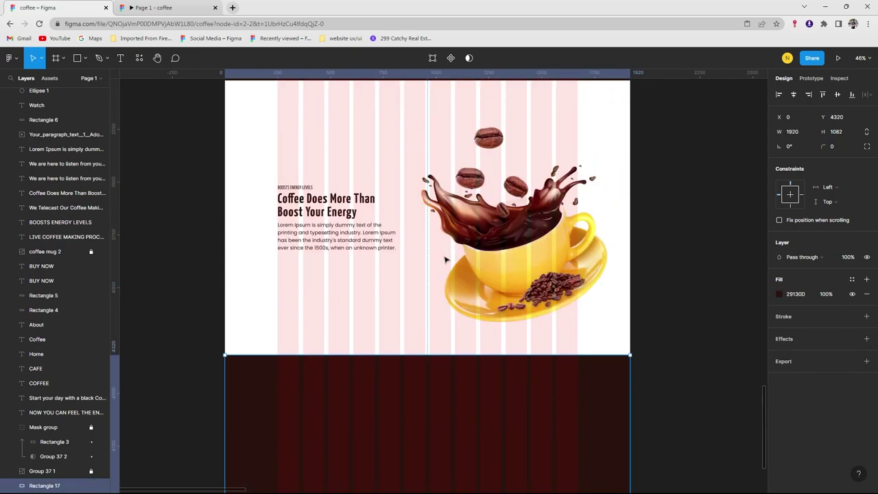
pyautogui.scroll(-2, 447, 255)
pyautogui.scroll(2, 439, 258)
pyautogui.scroll(5, 419, 103)
pyautogui.keyDown('ctrl'); pyautogui.scroll(3, 460, 215); pyautogui.keyUp('ctrl')
pyautogui.click(460, 215)
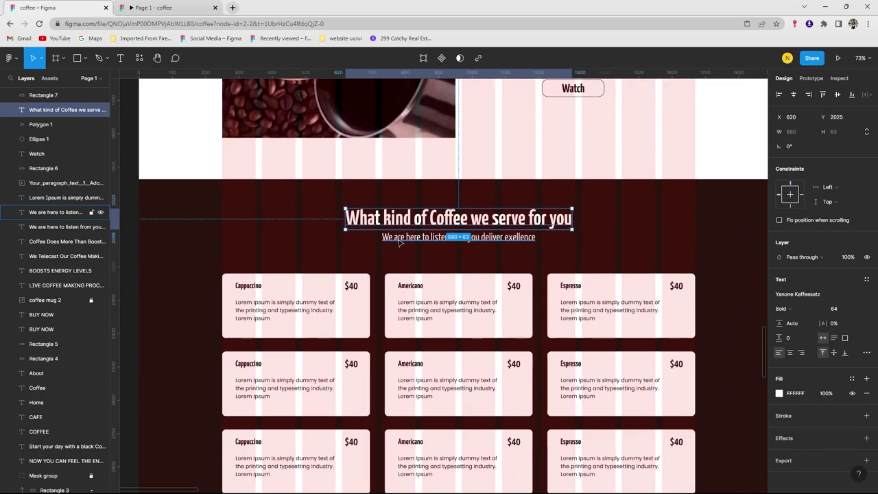
pyautogui.keyDown('shift'); pyautogui.click(460, 235); pyautogui.keyUp('shift')
pyautogui.keyDown('ctrl'); pyautogui.scroll(-5, 443, 172); pyautogui.keyUp('ctrl')
pyautogui.scroll(-1, 443, 172)
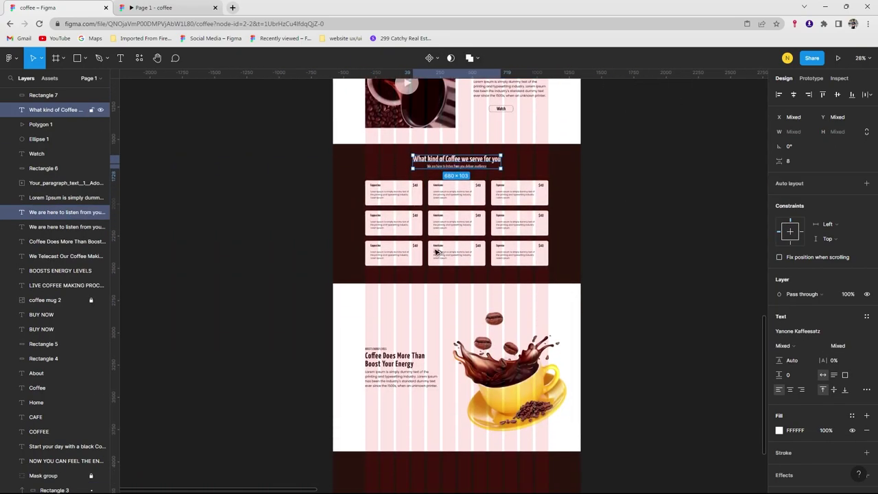
pyautogui.moveTo(443, 158); pyautogui.dragTo(443, 464)
pyautogui.scroll(2, 430, 229)
pyautogui.scroll(2, 430, 229)
# - Change the copied heading to read 'We are happy to hear from you'
pyautogui.scroll(-3, 428, 247)
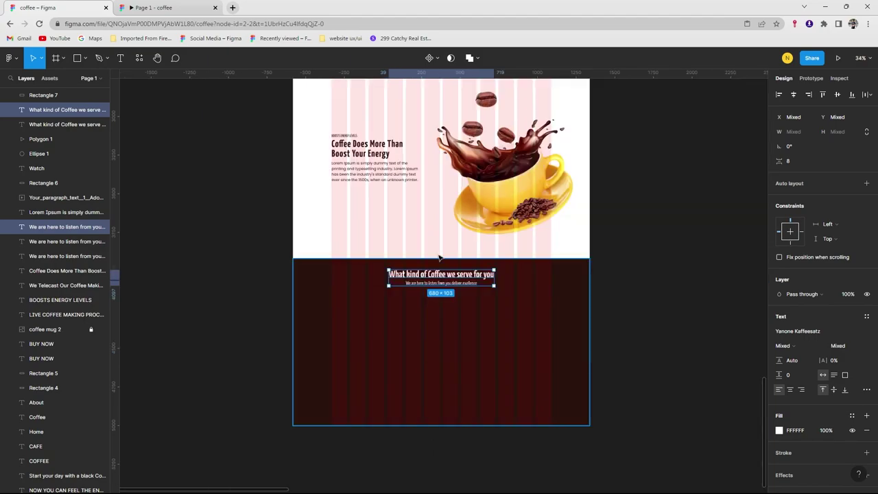
pyautogui.scroll(3, 427, 260)
pyautogui.scroll(-1, 426, 271)
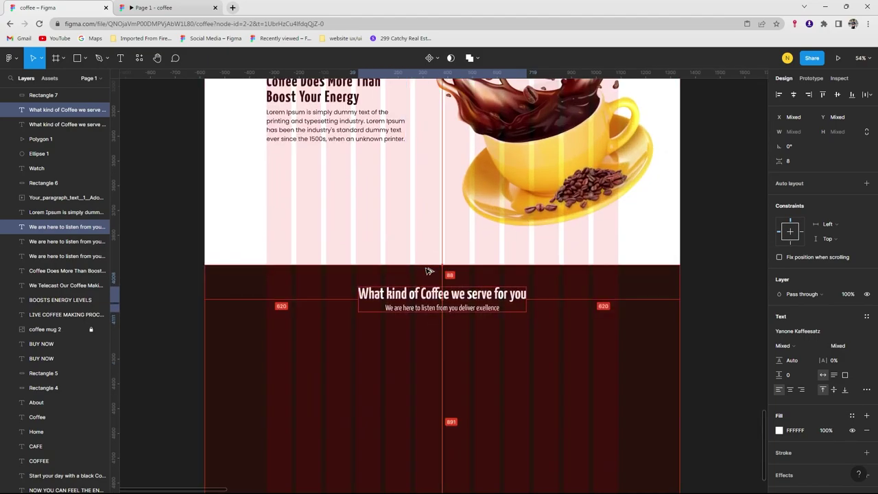
pyautogui.click(421, 292)
pyautogui.doubleClick(421, 292)
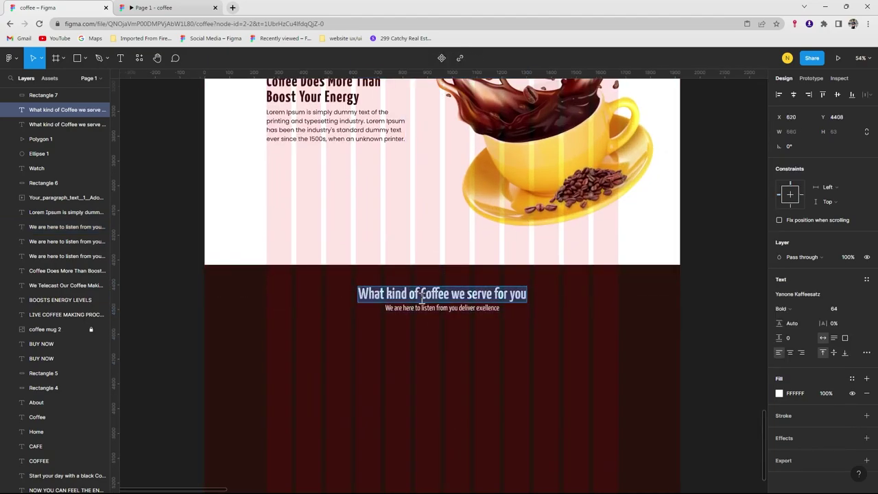
pyautogui.write('We are happy to hear from')
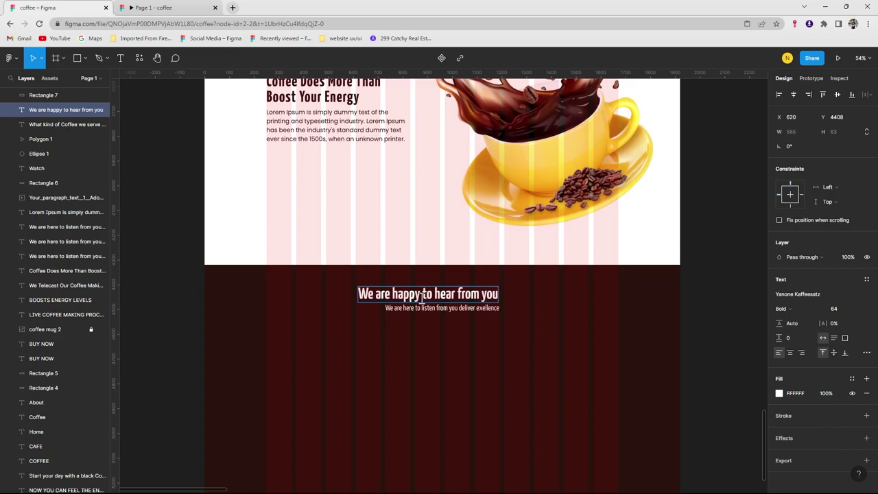
pyautogui.press('Escape')
# - Draw a 74 × 74 circle avatar in the lower maroon section
pyautogui.click(794, 94)
pyautogui.click(489, 315)
pyautogui.scroll(-2, 490, 316)
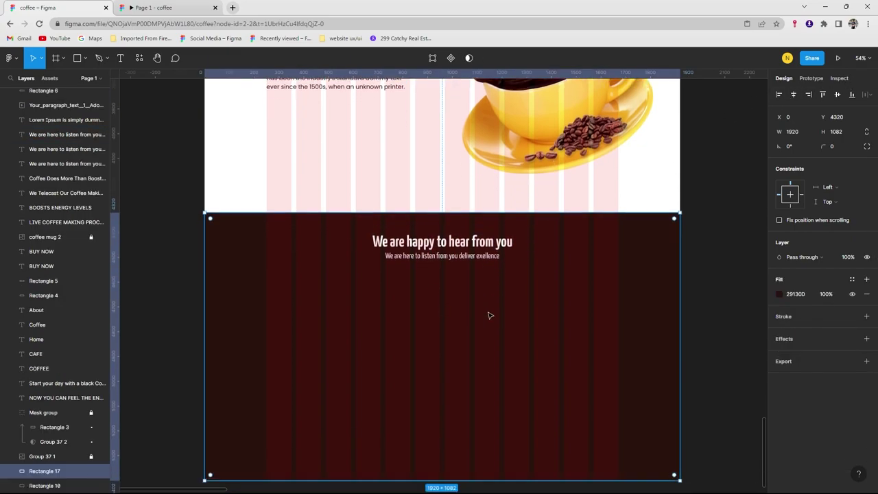
pyautogui.scroll(-1, 490, 315)
pyautogui.hscroll(-2, 391, 286)
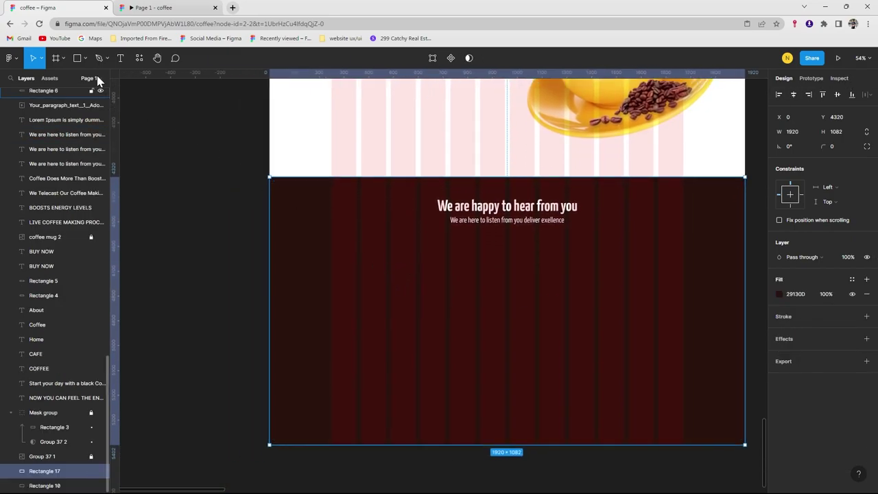
pyautogui.click(84, 58)
pyautogui.click(77, 114)
pyautogui.scroll(1, 450, 298)
pyautogui.moveTo(334, 264); pyautogui.dragTo(356, 287)
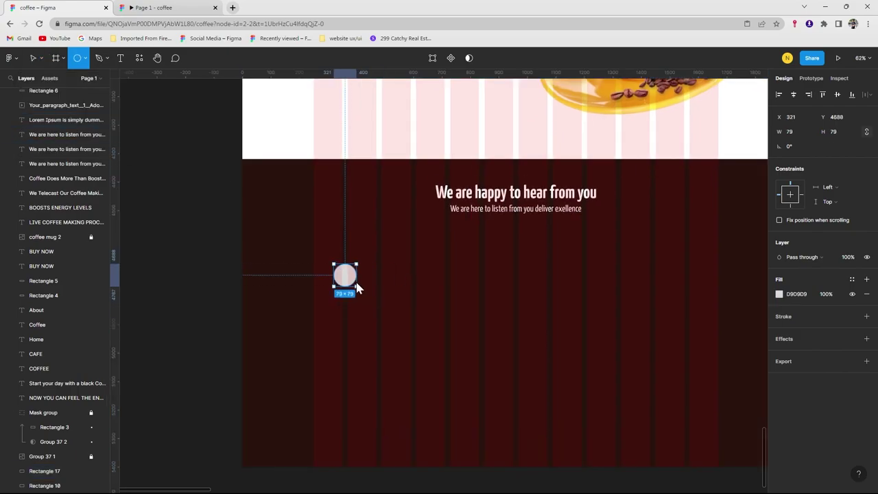
pyautogui.hotkey('shift', '0')
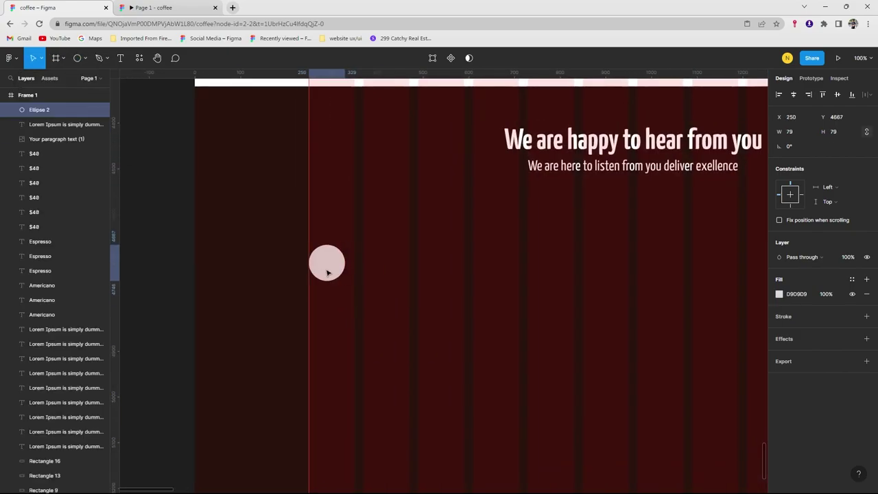
pyautogui.scroll(-2, 328, 272)
pyautogui.moveTo(346, 274); pyautogui.dragTo(333, 261)
pyautogui.scroll(-3, 349, 259)
pyautogui.scroll(1, 334, 226)
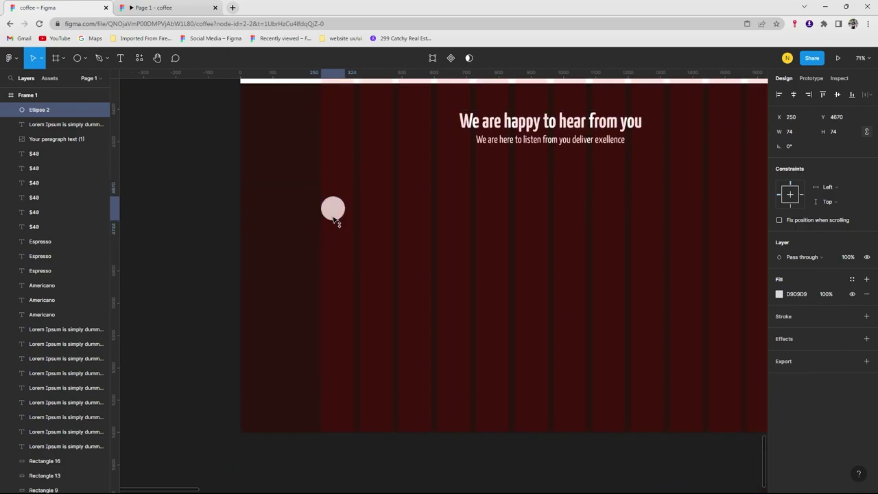
pyautogui.press('Escape')
pyautogui.press('t')
pyautogui.click(332, 248)
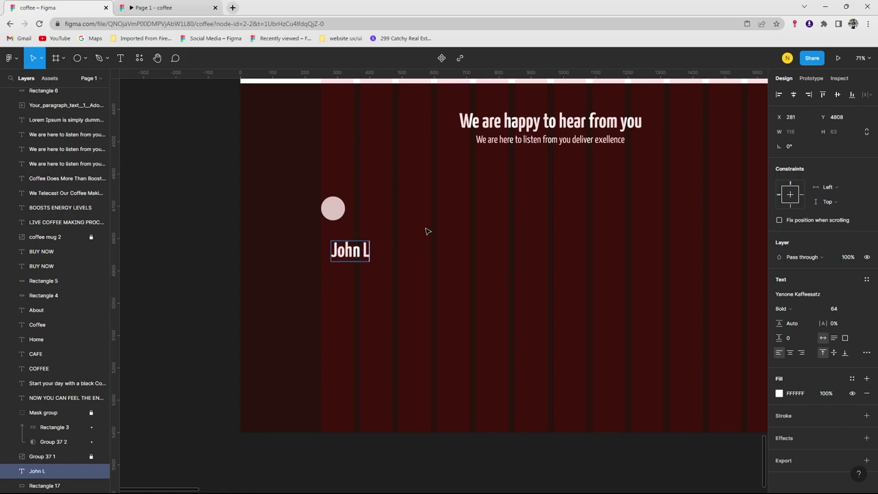
pyautogui.press('Escape')
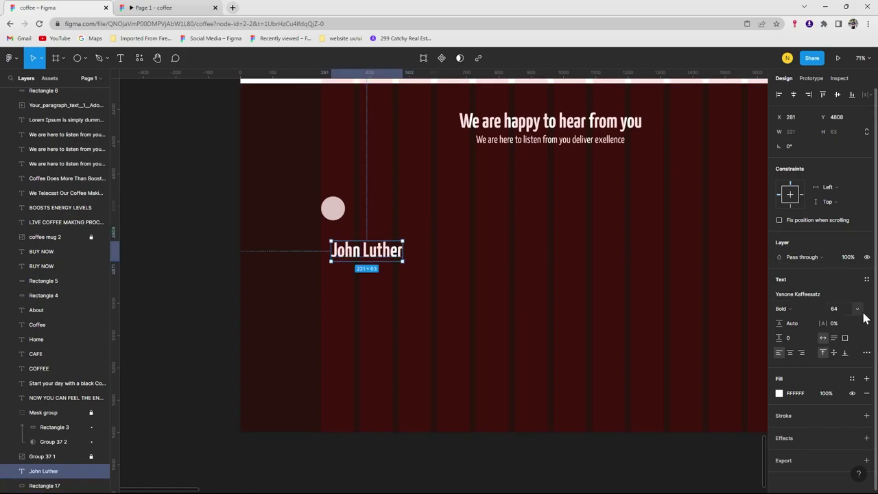
pyautogui.click(857, 308)
pyautogui.click(845, 277)
pyautogui.scroll(3, 322, 229)
pyautogui.moveTo(366, 255); pyautogui.dragTo(349, 247)
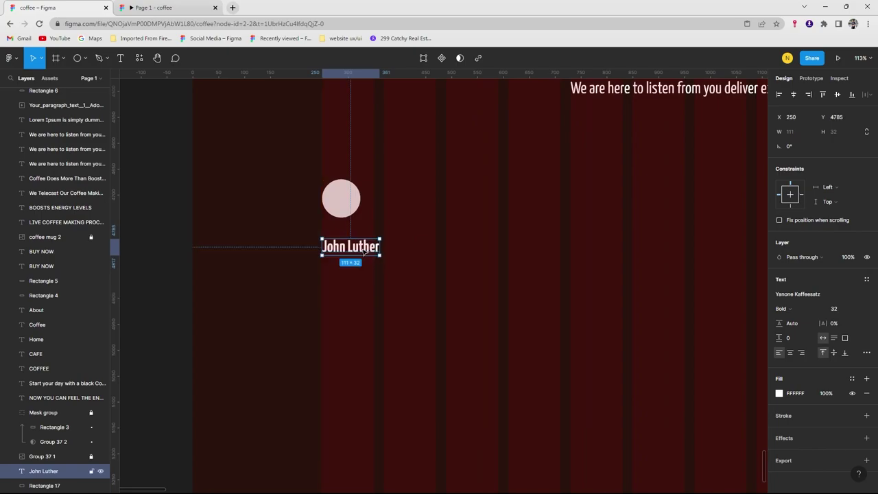
pyautogui.click(391, 290)
pyautogui.scroll(-4, 393, 261)
pyautogui.scroll(3, 361, 257)
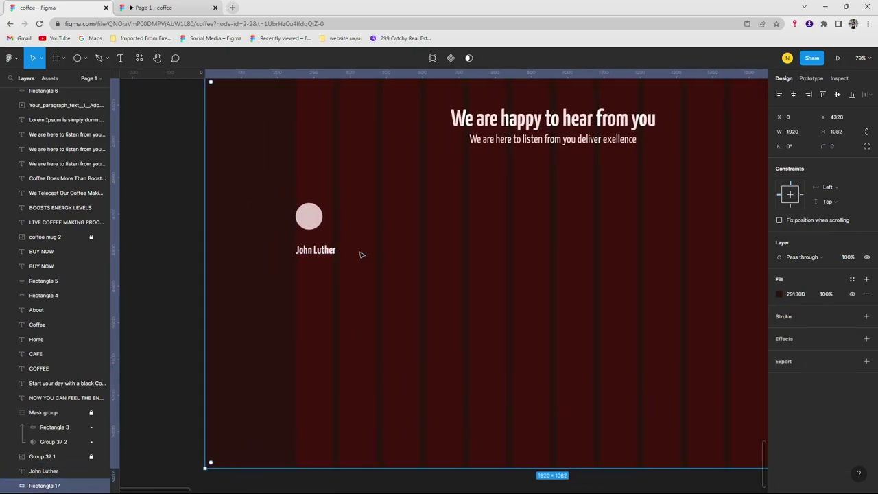
pyautogui.click(86, 58)
pyautogui.click(76, 136)
pyautogui.scroll(3, 306, 255)
pyautogui.scroll(1, 296, 251)
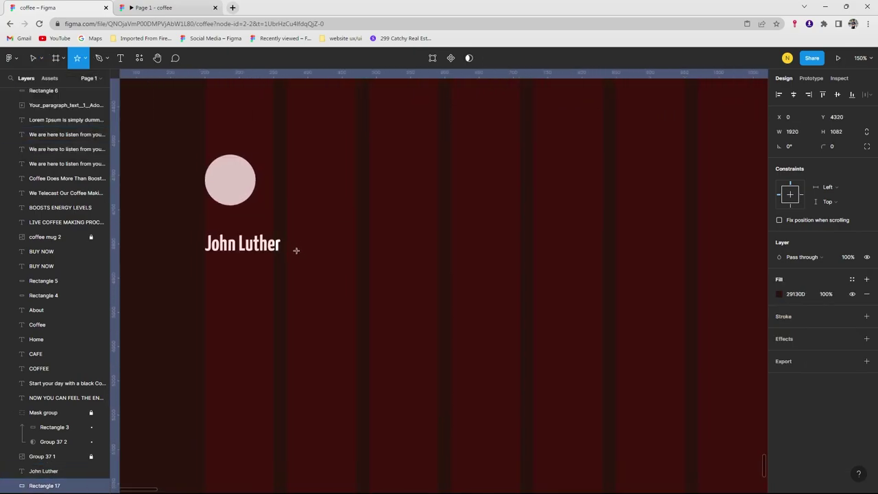
pyautogui.scroll(1, 308, 255)
pyautogui.moveTo(307, 254); pyautogui.dragTo(292, 237)
pyautogui.scroll(3, 302, 243)
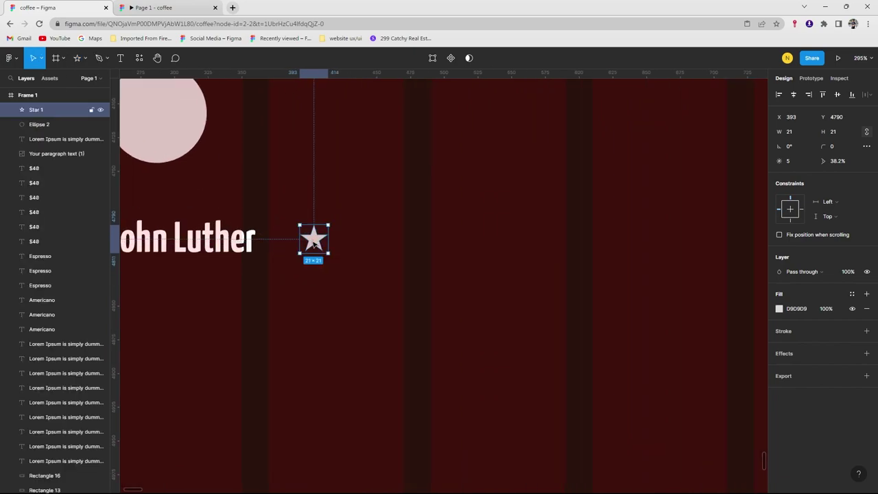
pyautogui.scroll(-4, 316, 227)
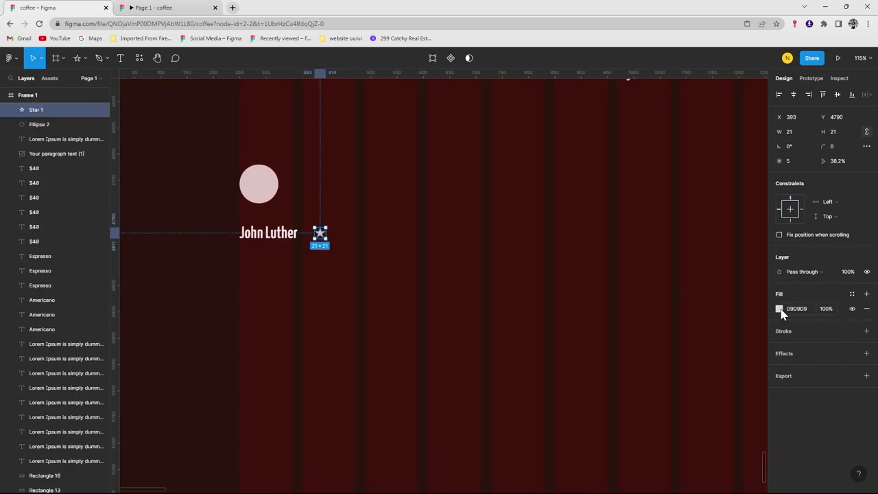
pyautogui.click(779, 308)
pyautogui.click(699, 386)
pyautogui.click(335, 251)
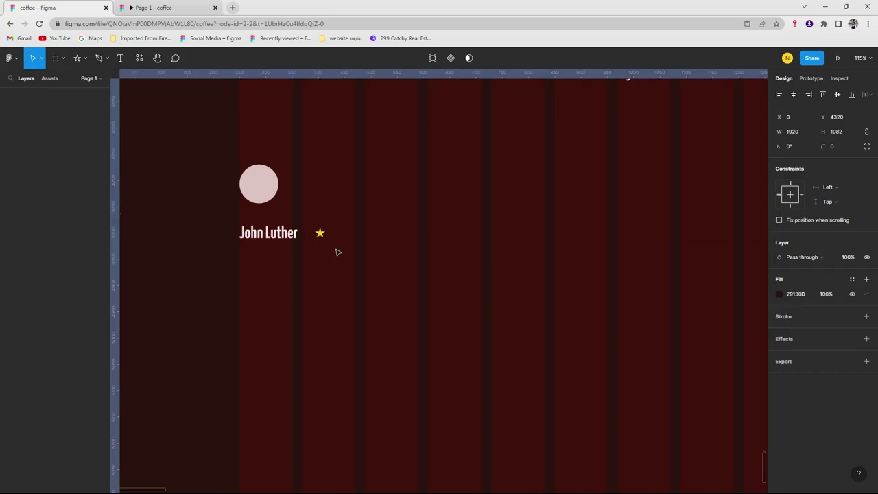
pyautogui.scroll(5, 335, 251)
# - Duplicate the star into a row of five, making the last two white (FFFFFF)
pyautogui.click(324, 255)
pyautogui.moveTo(323, 255); pyautogui.dragTo(476, 251)
pyautogui.keyDown('shift'); pyautogui.click(320, 253); pyautogui.keyUp('shift')
pyautogui.click(437, 251)
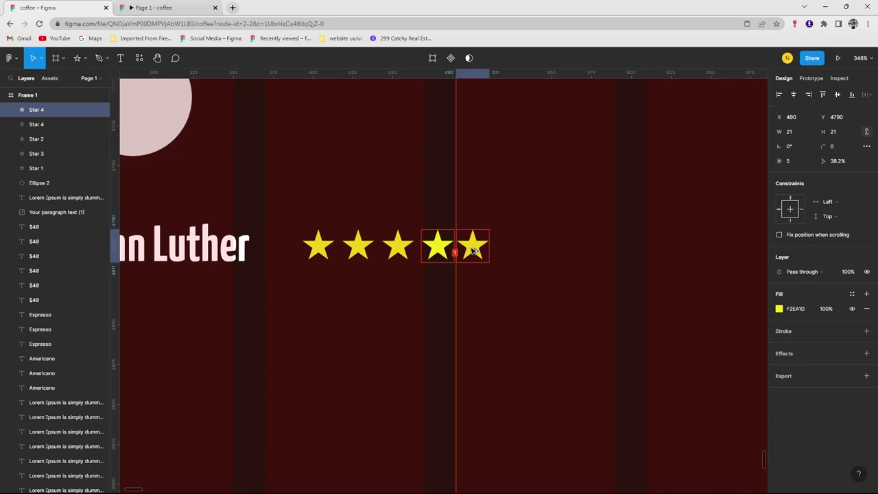
pyautogui.keyDown('shift'); pyautogui.click(436, 247); pyautogui.keyUp('shift')
pyautogui.click(778, 346)
pyautogui.write('ffffff')
pyautogui.press('Return')
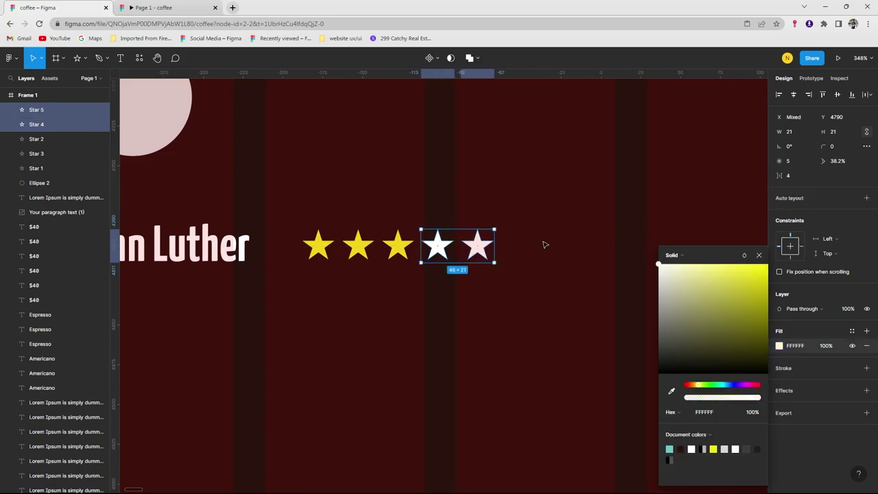
pyautogui.click(544, 244)
pyautogui.hotkey('shift', '2')
pyautogui.scroll(3, 352, 226)
pyautogui.scroll(2, 356, 233)
pyautogui.hotkey('shift', '2')
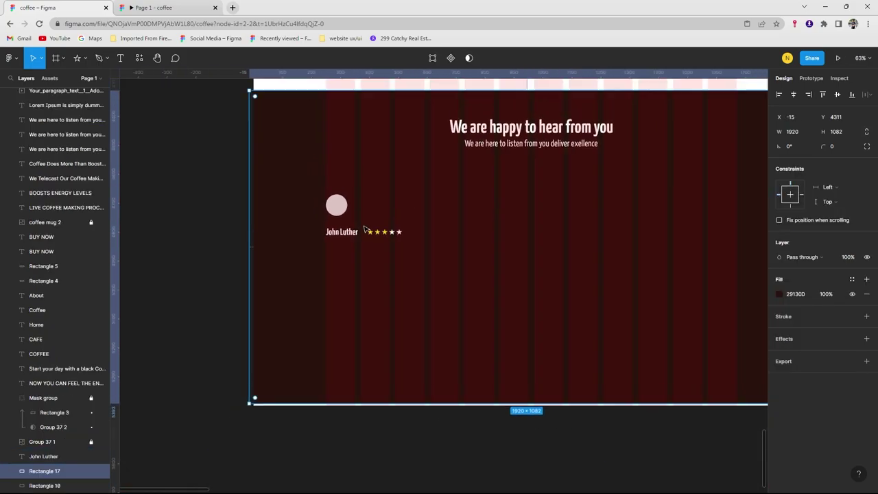
pyautogui.scroll(-3, 355, 233)
pyautogui.moveTo(371, 111)
pyautogui.mouseDown()
pyautogui.moveTo(371, 368)
pyautogui.moveTo(371, 356)
pyautogui.mouseUp()
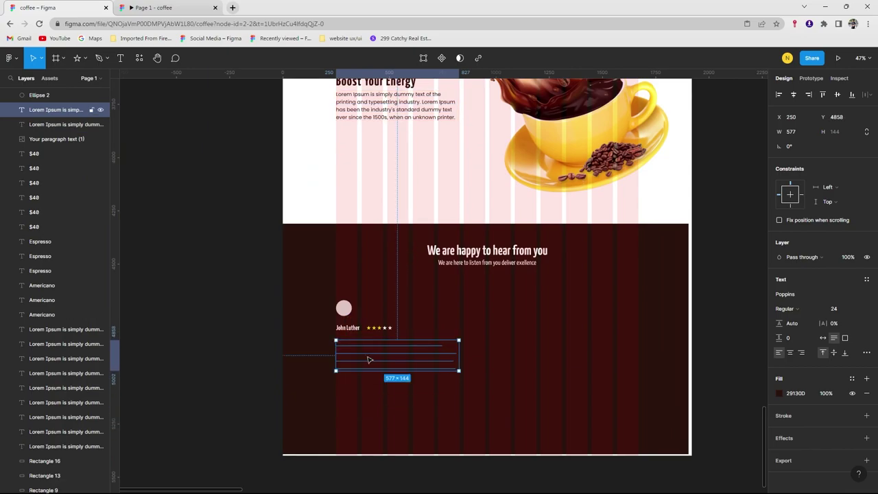
# - Make the Lorem Ipsum review paragraph text white
pyautogui.scroll(3, 366, 357)
pyautogui.scroll(2, 376, 350)
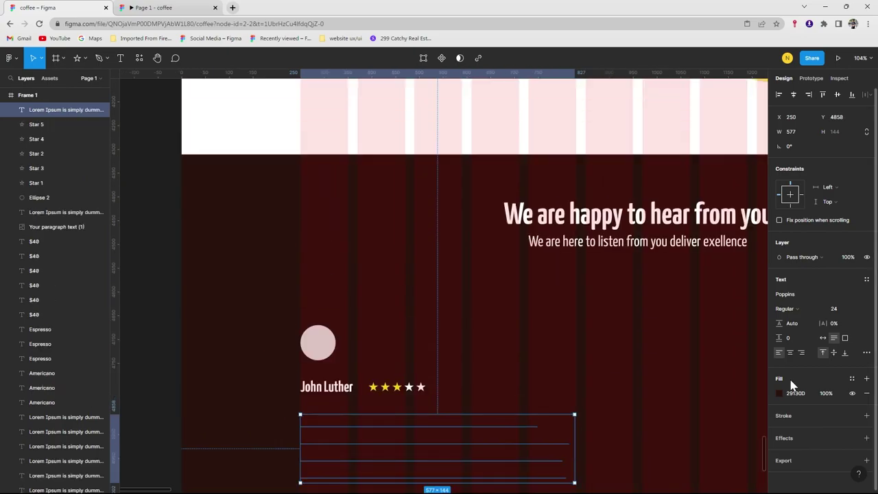
pyautogui.click(780, 393)
pyautogui.click(672, 450)
pyautogui.click(393, 334)
pyautogui.scroll(-3, 393, 334)
pyautogui.click(393, 334)
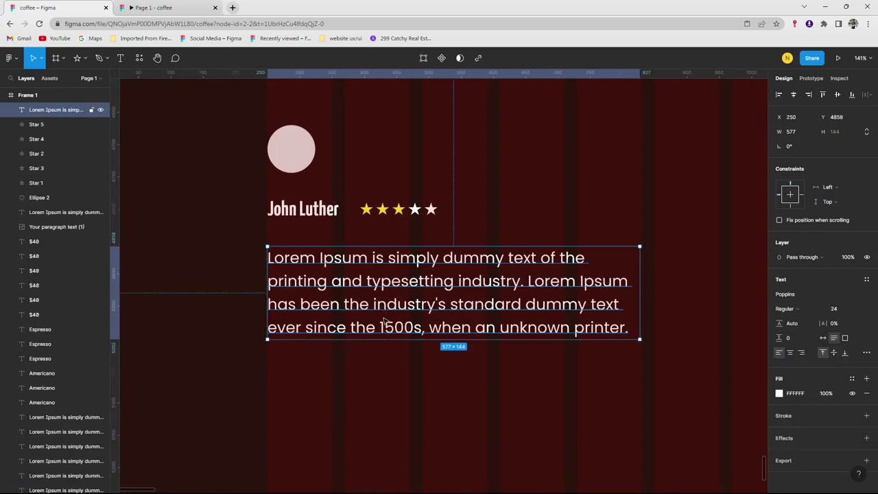
pyautogui.scroll(-5, 402, 322)
pyautogui.hscroll(1, 406, 310)
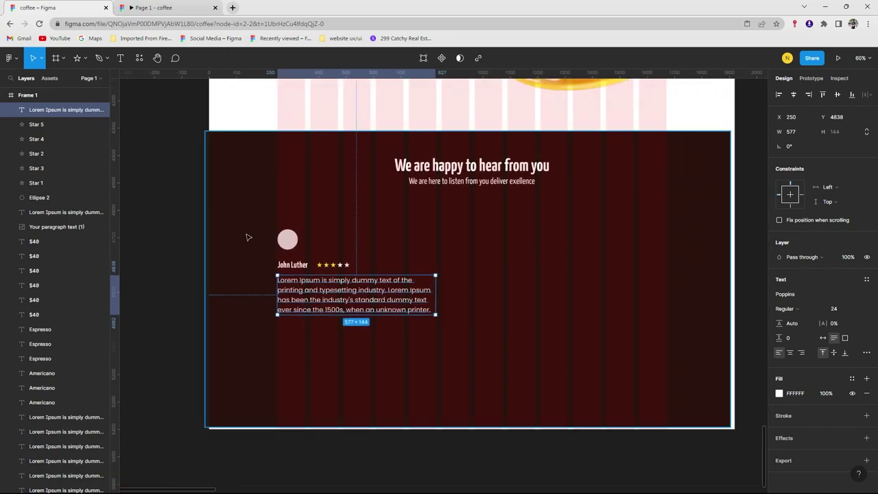
# - Group the five rating stars together
pyautogui.click(241, 227)
pyautogui.click(287, 238)
pyautogui.keyDown('shift'); pyautogui.click(292, 264); pyautogui.keyUp('shift')
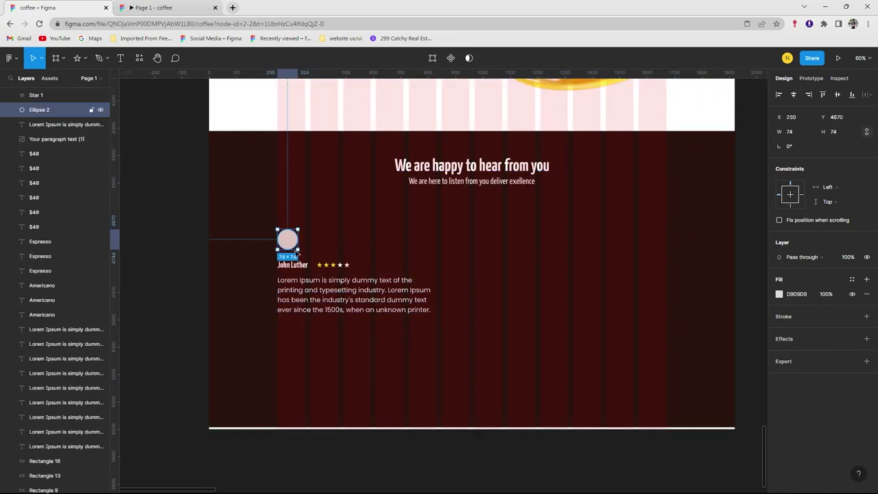
pyautogui.scroll(3, 313, 272)
pyautogui.keyDown('shift'); pyautogui.click(292, 286); pyautogui.keyUp('shift')
pyautogui.click(325, 257)
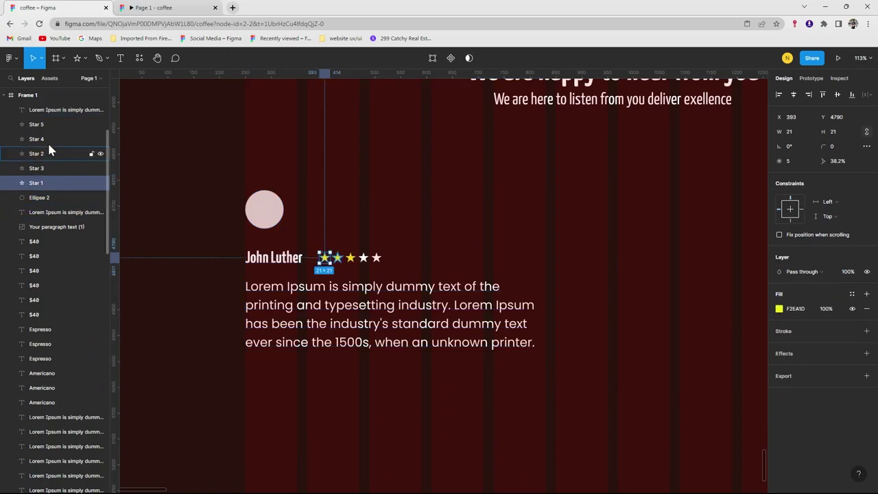
pyautogui.moveTo(385, 249); pyautogui.dragTo(382, 307)
pyautogui.hotkey('ctrl', 'g')
# - Duplicate the whole testimonial card (avatar, name, stars, paragraph) to the right
pyautogui.click(281, 260)
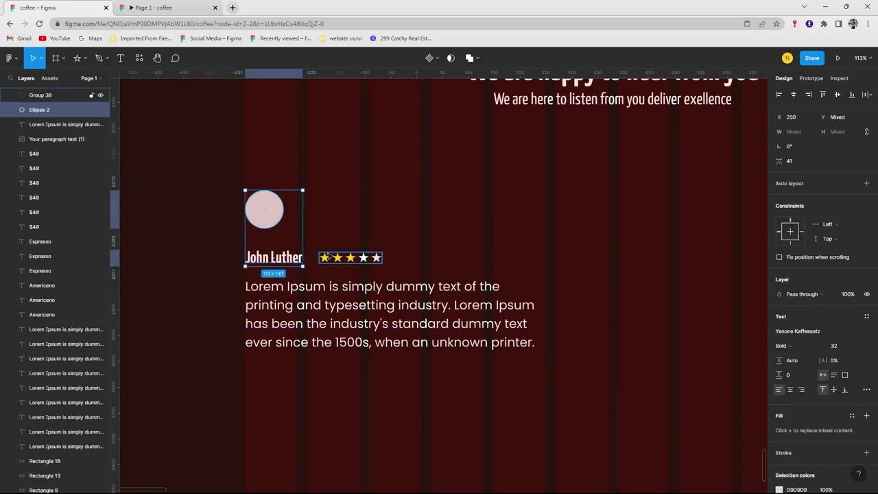
pyautogui.click(300, 312)
pyautogui.keyDown('shift'); pyautogui.click(284, 263); pyautogui.keyUp('shift')
pyautogui.keyDown('shift'); pyautogui.click(349, 257); pyautogui.keyUp('shift')
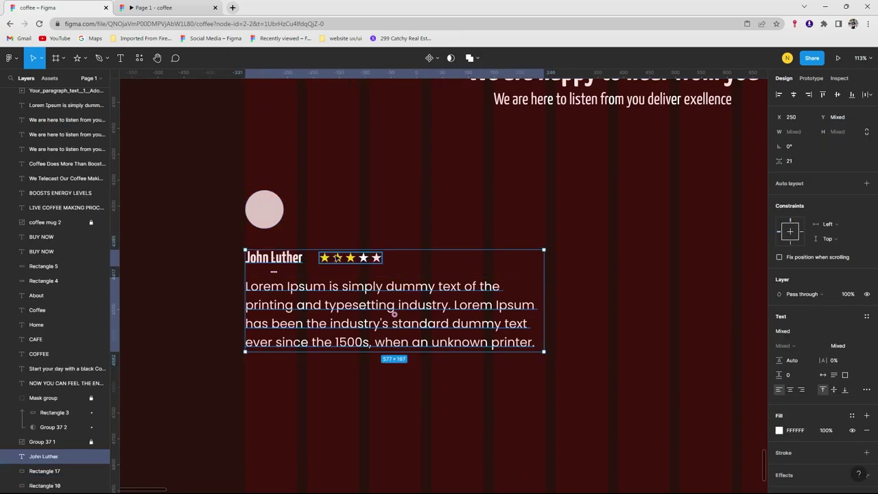
pyautogui.keyDown('shift'); pyautogui.click(264, 209); pyautogui.keyUp('shift')
pyautogui.scroll(-5, 318, 220)
pyautogui.moveTo(309, 259); pyautogui.dragTo(471, 257)
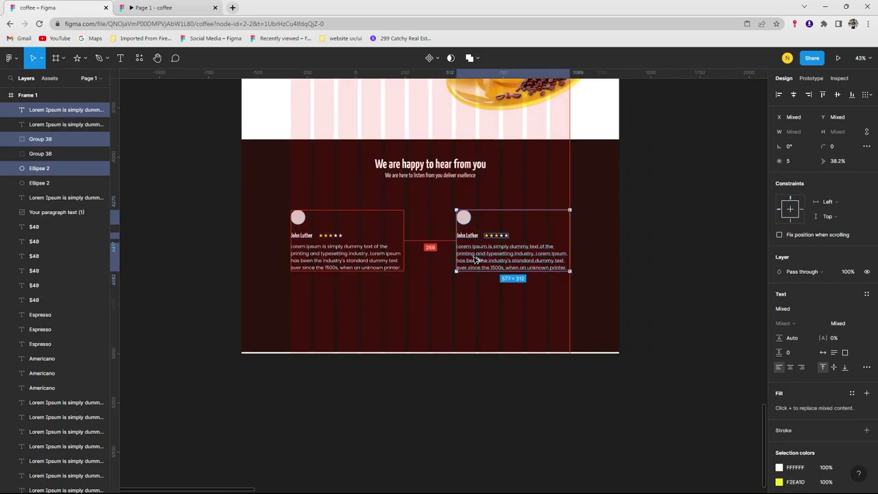
pyautogui.click(480, 303)
pyautogui.scroll(3, 298, 311)
# - Widen both review paragraphs and align the right card's avatar, name and stars above its paragraph
pyautogui.click(356, 247)
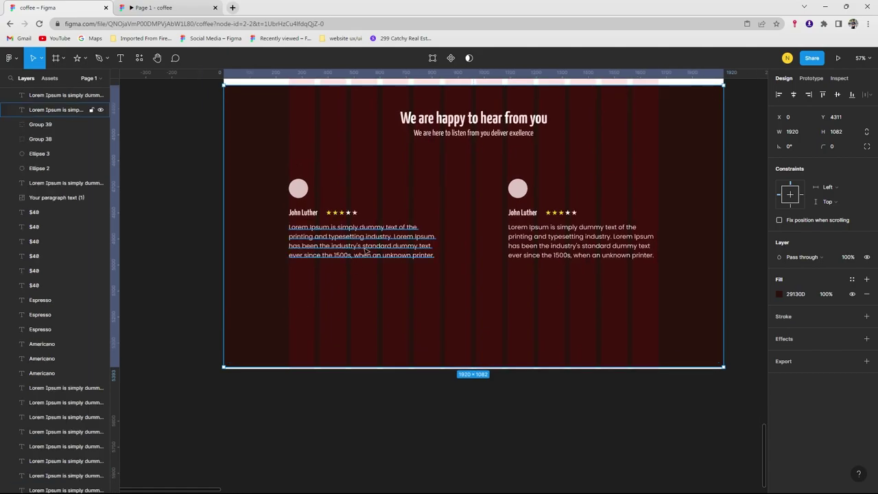
pyautogui.moveTo(435, 246); pyautogui.dragTo(469, 245)
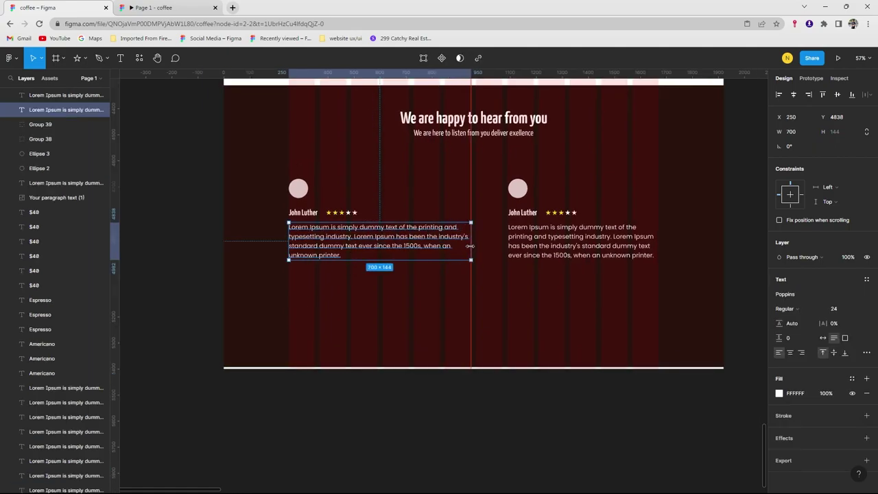
pyautogui.click(513, 230)
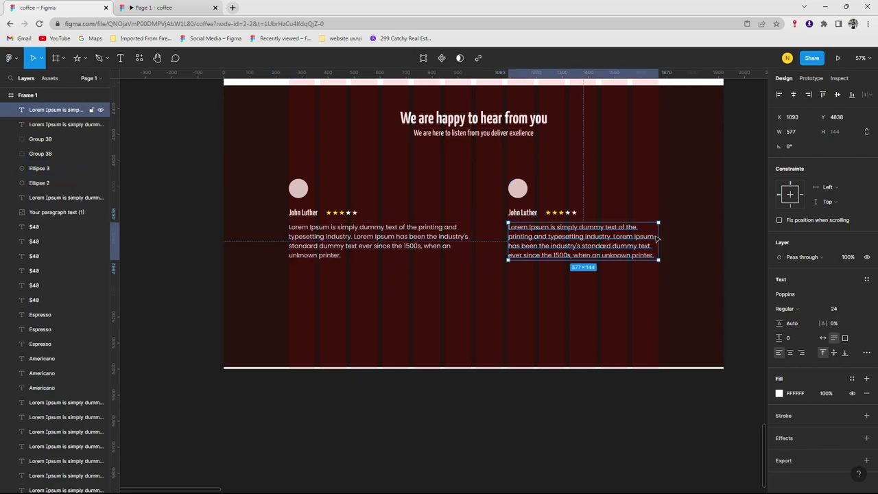
pyautogui.moveTo(664, 240)
pyautogui.mouseDown()
pyautogui.moveTo(707, 231)
pyautogui.moveTo(696, 233)
pyautogui.mouseUp()
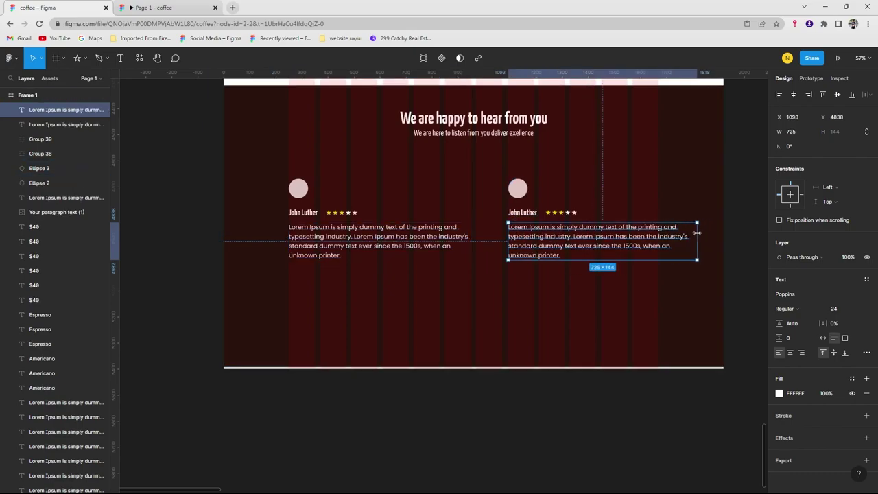
pyautogui.moveTo(522, 234); pyautogui.dragTo(464, 238)
pyautogui.click(452, 236)
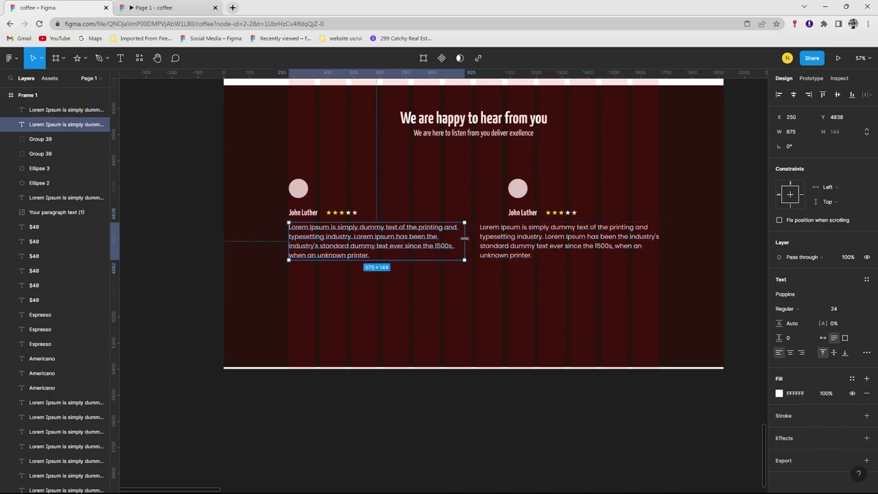
pyautogui.click(519, 213)
pyautogui.keyDown('shift'); pyautogui.click(561, 213); pyautogui.keyUp('shift')
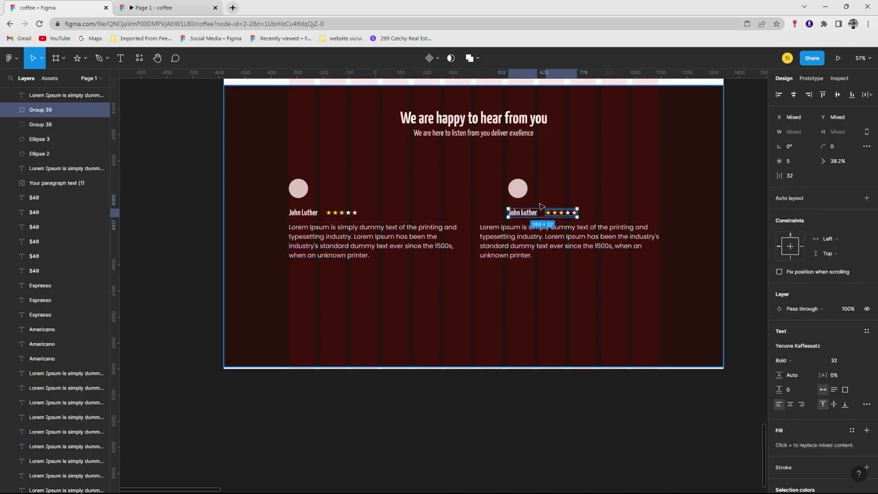
pyautogui.keyDown('shift'); pyautogui.click(518, 188); pyautogui.keyUp('shift')
pyautogui.moveTo(525, 212); pyautogui.dragTo(497, 221)
# - Add a Light-weight '2000' text at size 96 below the reviews, aligned with the review column
pyautogui.click(437, 289)
pyautogui.scroll(-2, 435, 292)
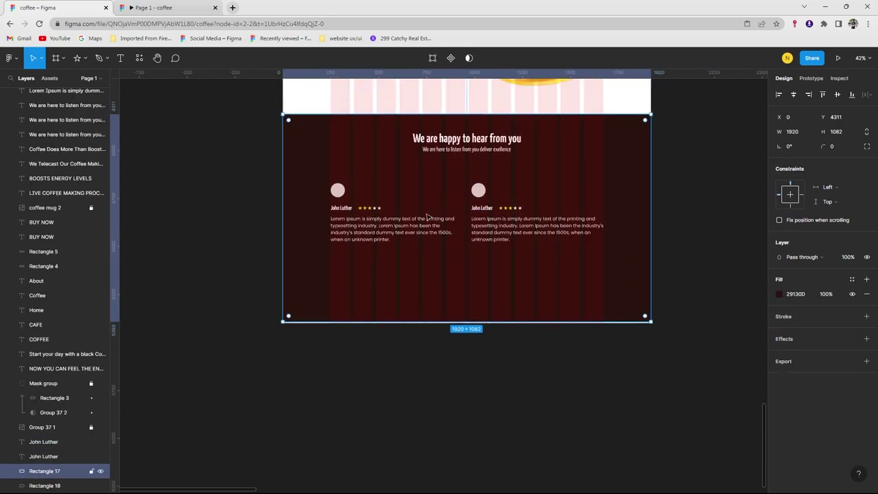
pyautogui.scroll(3, 405, 288)
pyautogui.scroll(2, 311, 275)
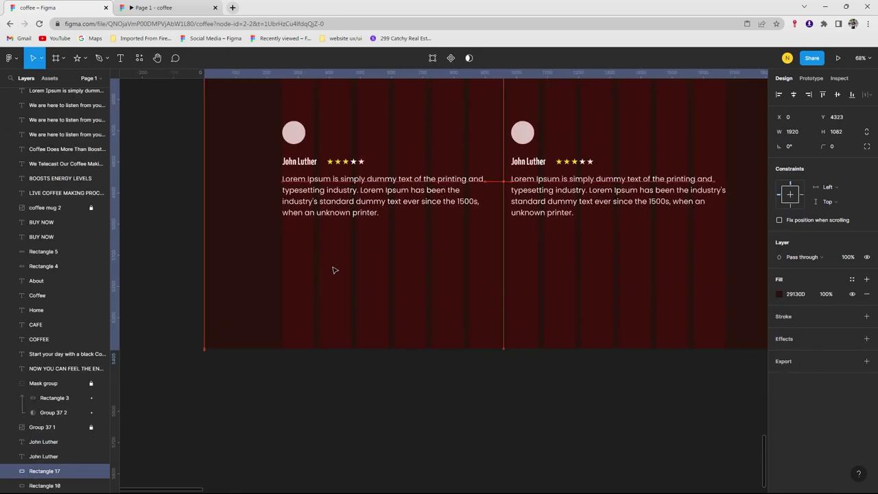
pyautogui.scroll(3, 335, 273)
pyautogui.scroll(-1, 335, 328)
pyautogui.press('t')
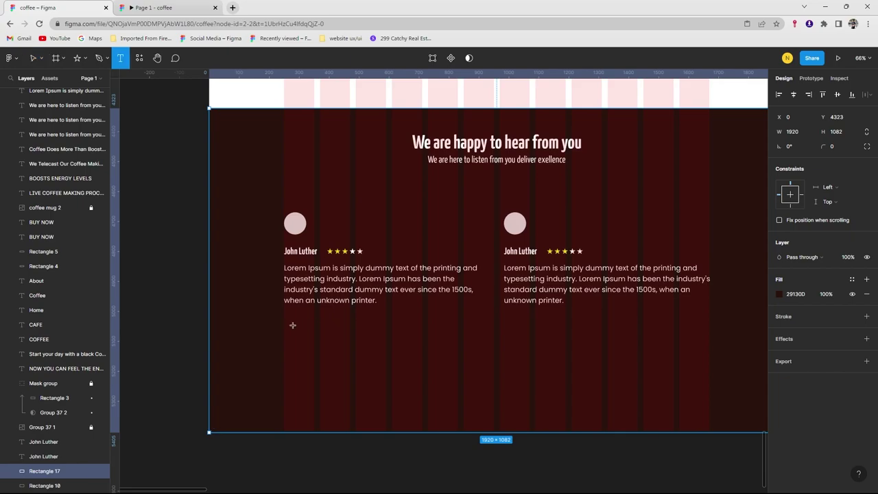
pyautogui.click(292, 321)
pyautogui.write('2000')
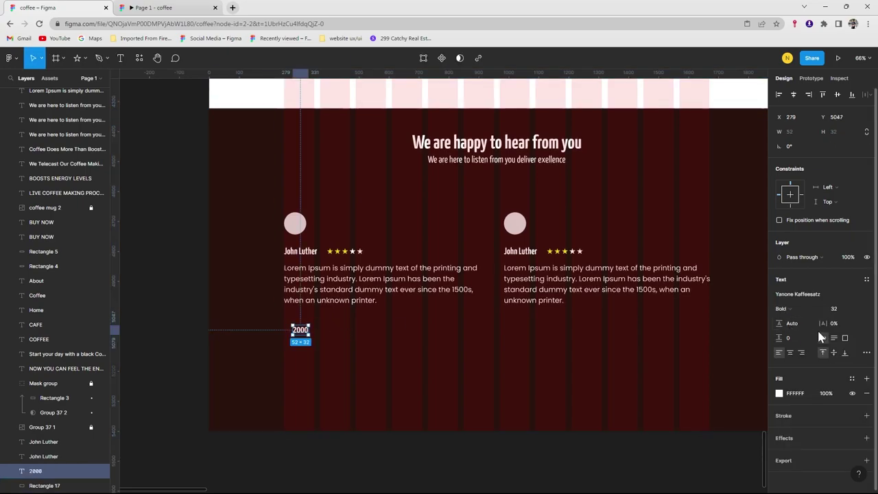
pyautogui.click(781, 308)
pyautogui.click(803, 263)
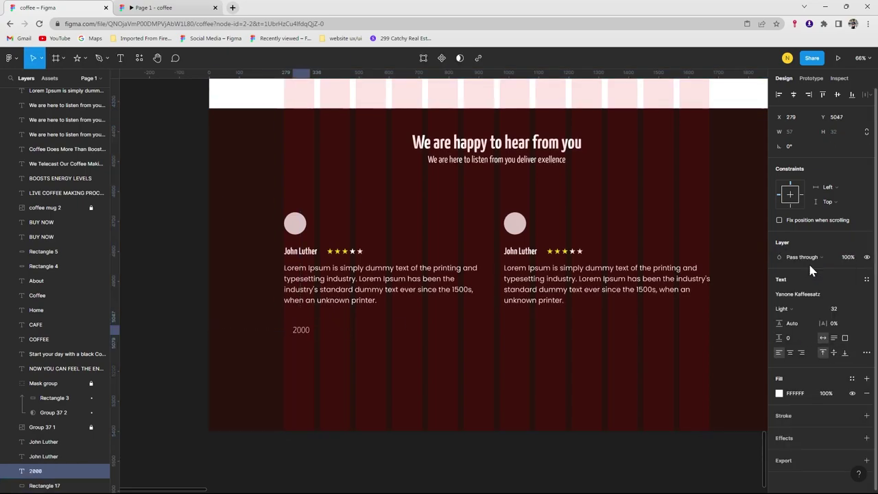
pyautogui.click(855, 310)
pyautogui.click(843, 348)
pyautogui.scroll(5, 260, 268)
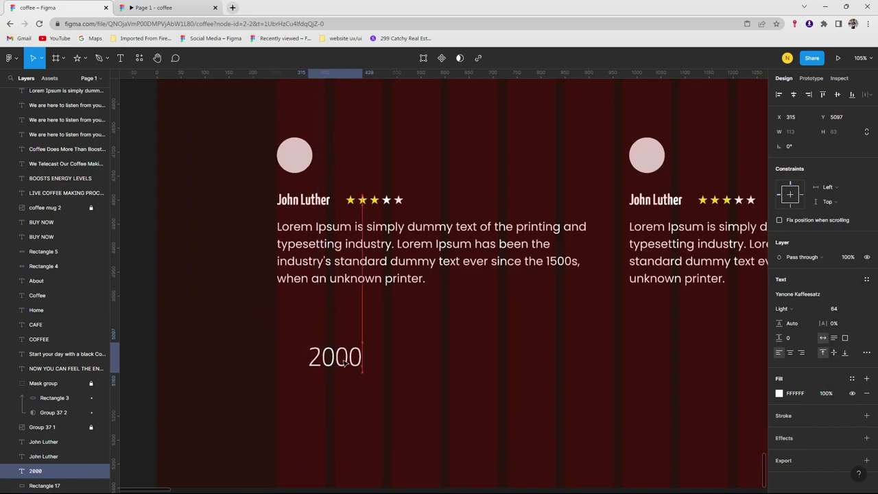
pyautogui.scroll(-5, 356, 358)
pyautogui.moveTo(336, 362); pyautogui.dragTo(314, 355)
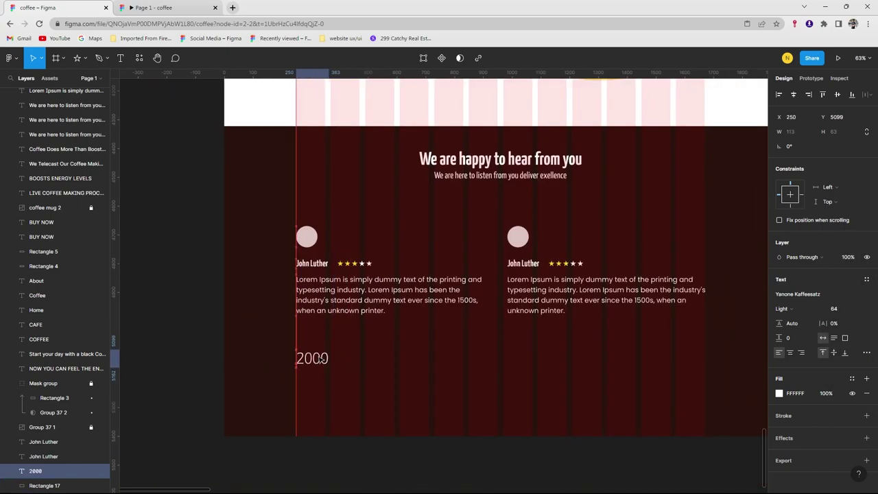
pyautogui.click(826, 309)
pyautogui.click(843, 321)
pyautogui.scroll(2, 294, 356)
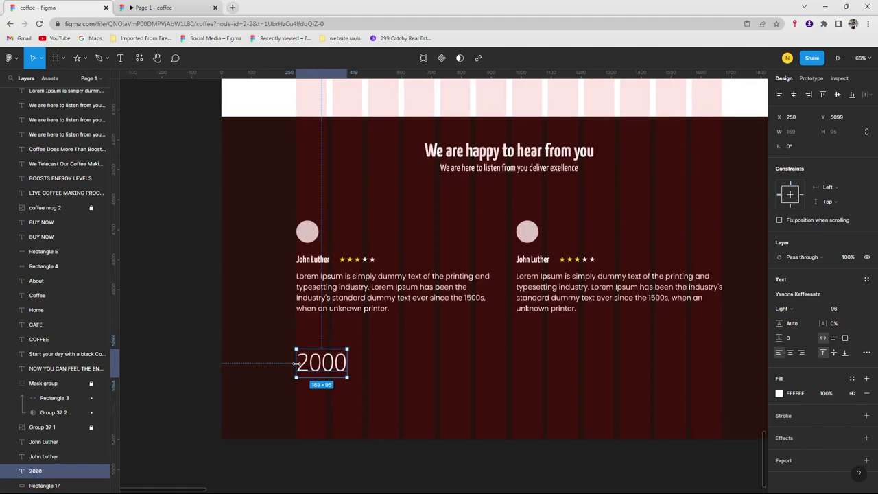
pyautogui.scroll(3, 293, 356)
# - Copy the name text below 2000 as a Regular, size 24 'Happy Client' label
pyautogui.click(315, 185)
pyautogui.moveTo(315, 185); pyautogui.dragTo(326, 382)
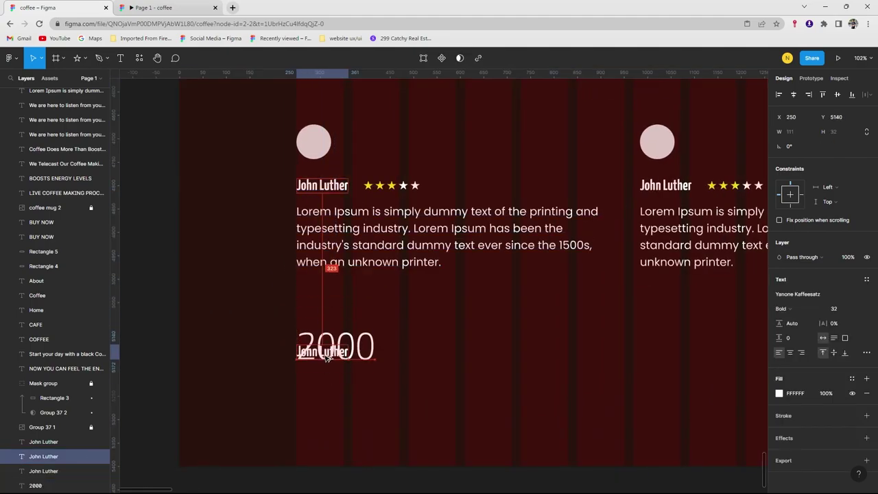
pyautogui.doubleClick(327, 381)
pyautogui.write('Happy Client')
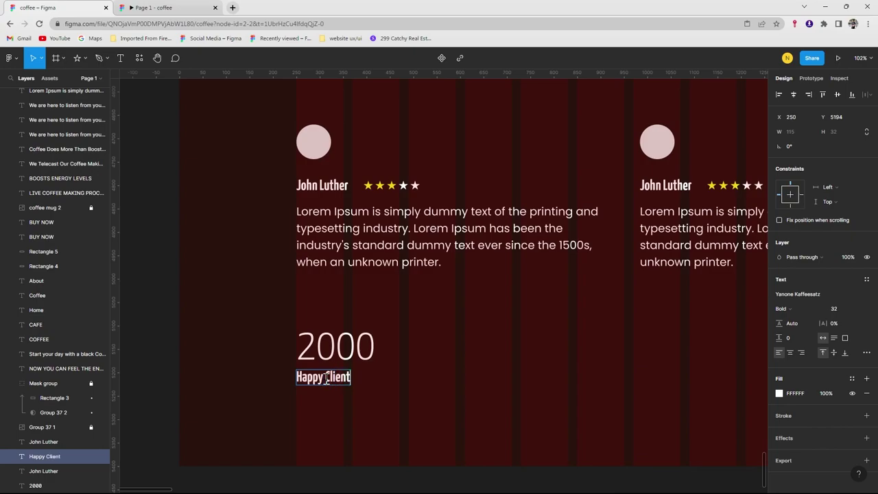
pyautogui.press('Escape')
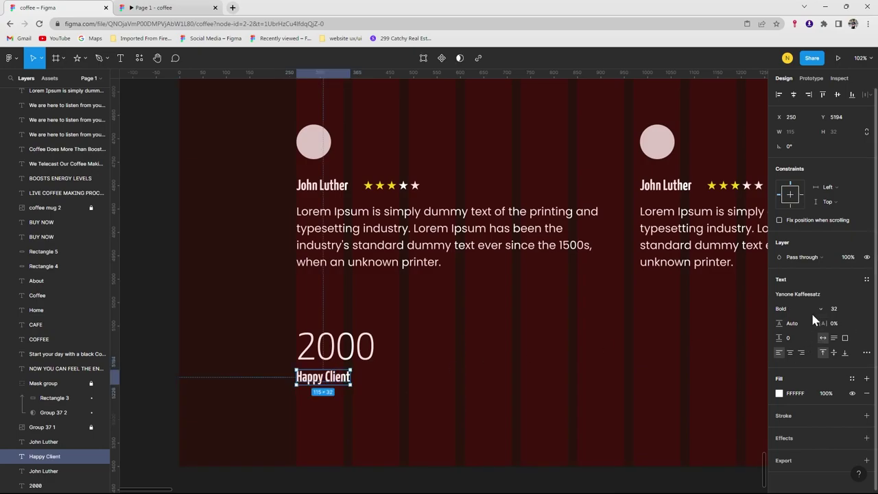
pyautogui.click(810, 310)
pyautogui.click(810, 277)
pyautogui.click(857, 309)
pyautogui.press('Escape')
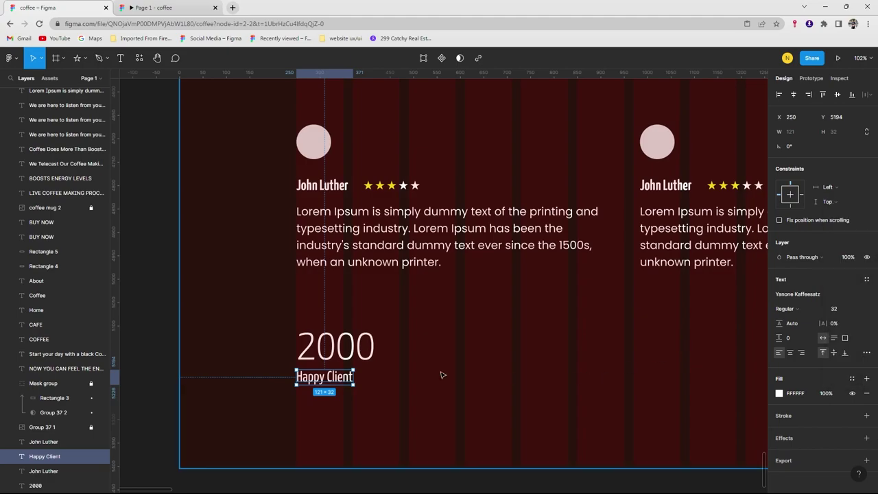
pyautogui.hscroll(2, 729, 325)
pyautogui.click(857, 308)
pyautogui.press('Escape')
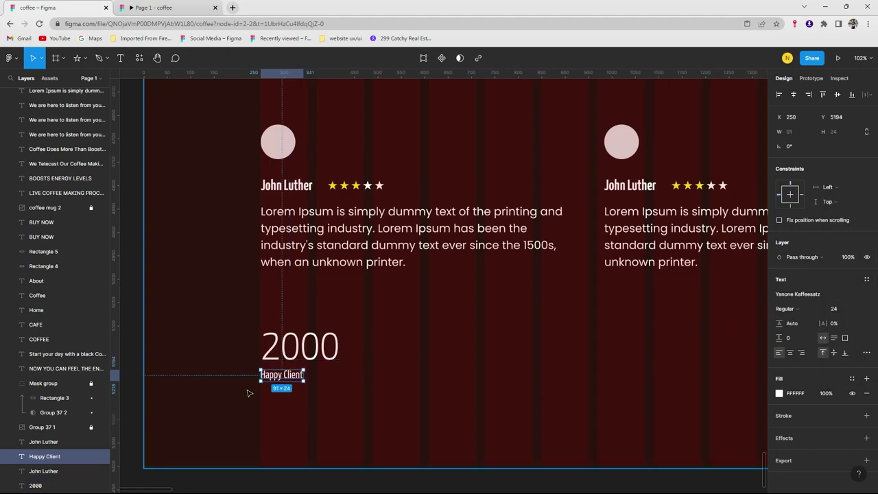
pyautogui.scroll(2, 372, 368)
pyautogui.scroll(-5, 376, 366)
# - Duplicate the 2000 / Happy Client pair to the right and relabel it 'Total Projects'
pyautogui.click(376, 366)
pyautogui.hscroll(4, 375, 366)
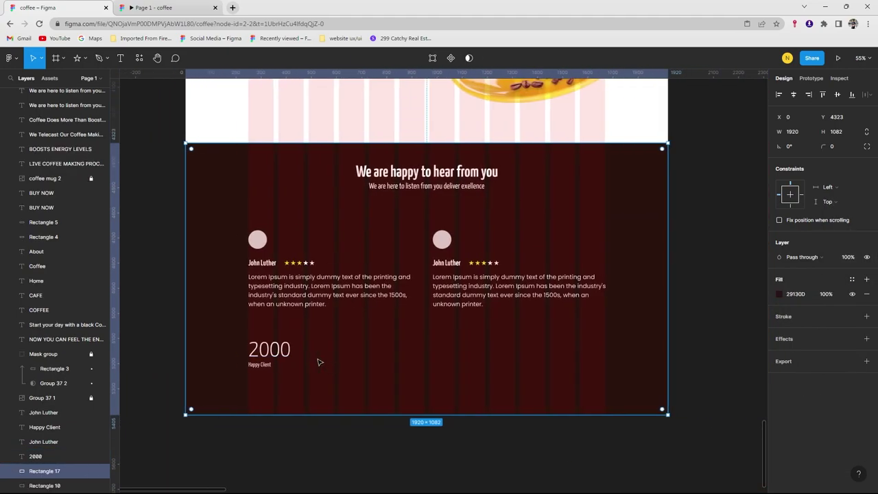
pyautogui.click(277, 352)
pyautogui.scroll(5, 267, 360)
pyautogui.keyDown('shift'); pyautogui.click(288, 355); pyautogui.keyUp('shift')
pyautogui.scroll(-5, 305, 332)
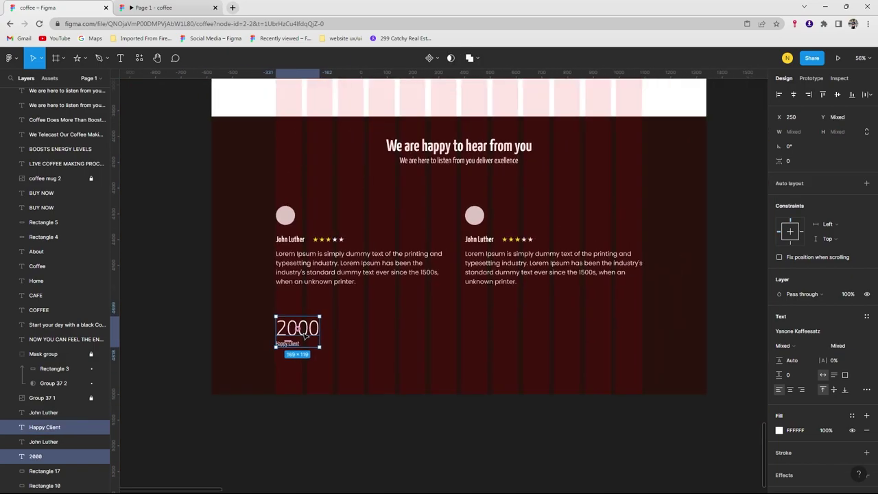
pyautogui.scroll(-1, 304, 333)
pyautogui.hscroll(2, 305, 332)
pyautogui.moveTo(264, 316); pyautogui.dragTo(357, 315)
pyautogui.scroll(1, 356, 317)
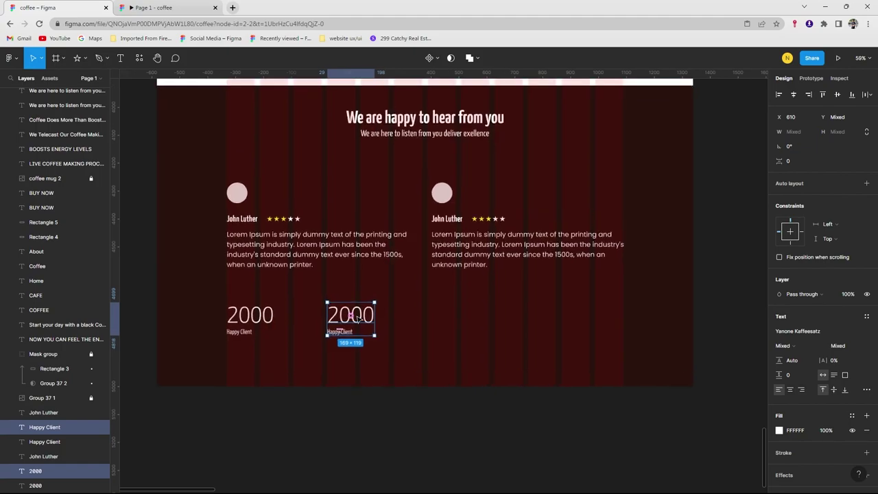
pyautogui.scroll(2, 358, 318)
pyautogui.scroll(2, 353, 319)
pyautogui.doubleClick(334, 340)
pyautogui.write('Total Projects')
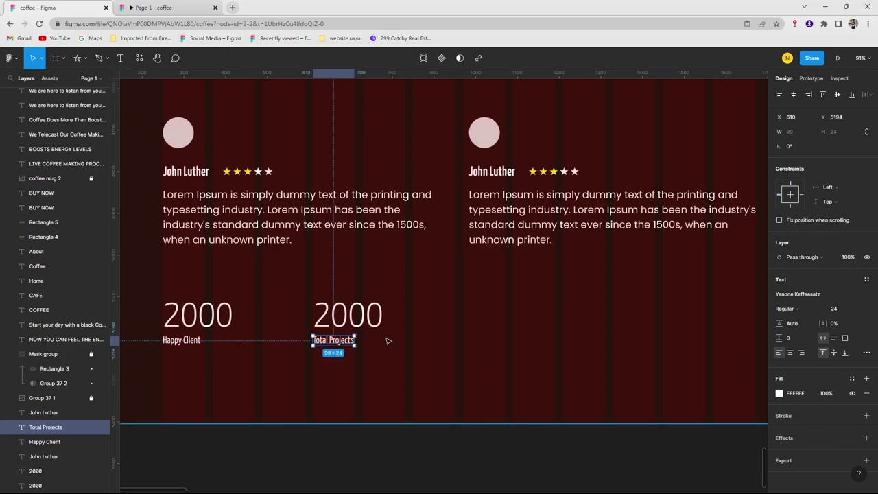
# - Duplicate the stat pair twice more to create the third and fourth stats
pyautogui.hscroll(2, 266, 314)
pyautogui.click(266, 314)
pyautogui.keyDown('shift'); pyautogui.click(243, 341); pyautogui.keyUp('shift')
pyautogui.moveTo(254, 316); pyautogui.dragTo(404, 317)
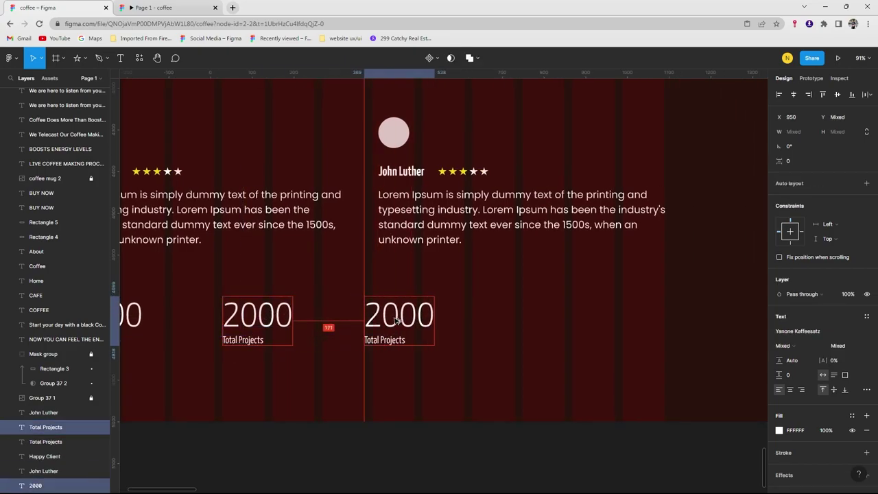
pyautogui.hotkey('ctrl', 'd')
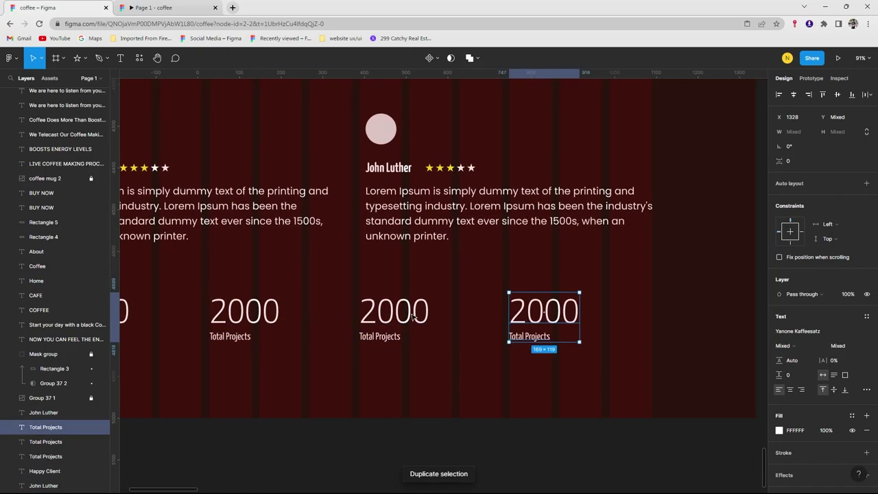
# - Rename the third and fourth labels to 'Cups Coffee' and 'Total Submitted'
pyautogui.scroll(-3, 411, 316)
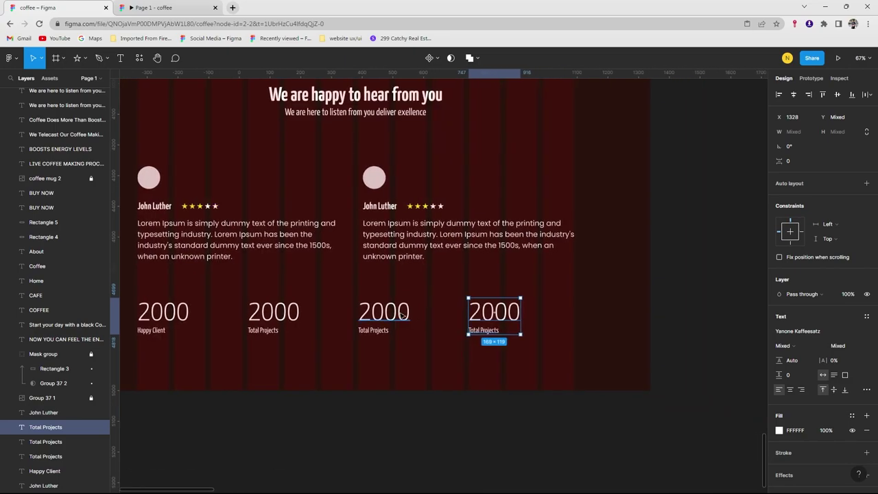
pyautogui.scroll(3, 403, 315)
pyautogui.scroll(2, 373, 320)
pyautogui.doubleClick(363, 352)
pyautogui.write('Cups Coffee')
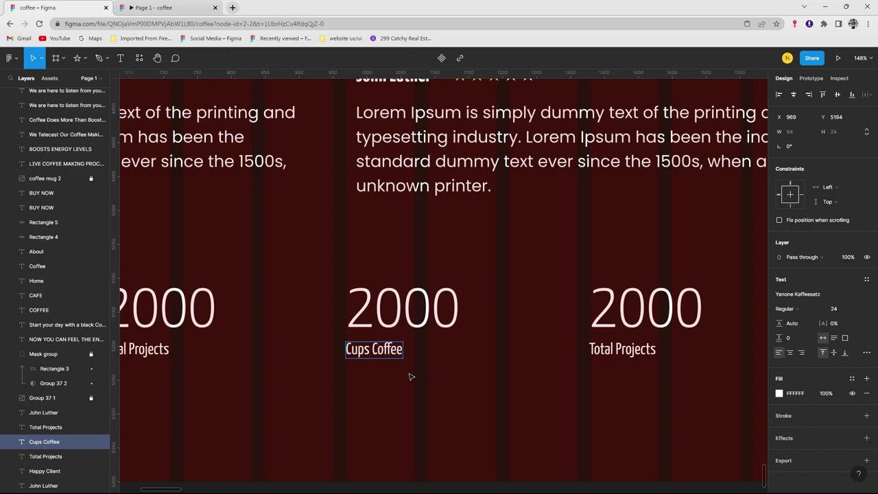
pyautogui.hscroll(4, 411, 377)
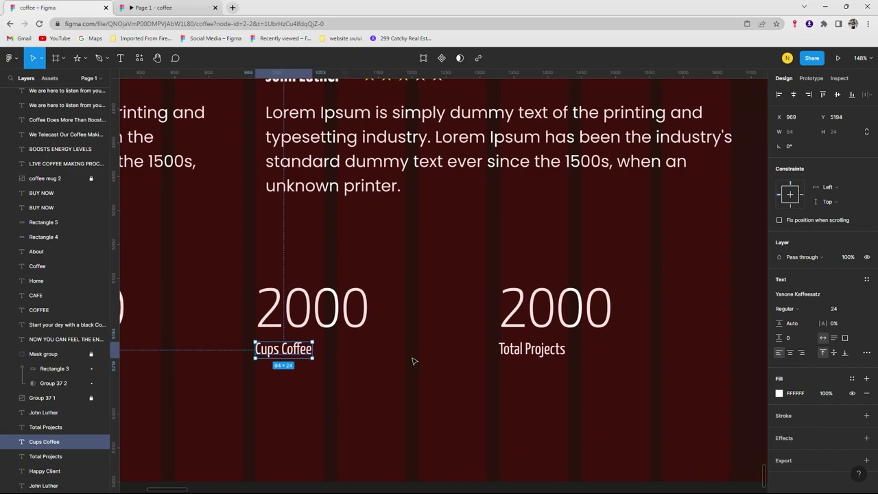
pyautogui.click(491, 349)
pyautogui.write('Submitt')
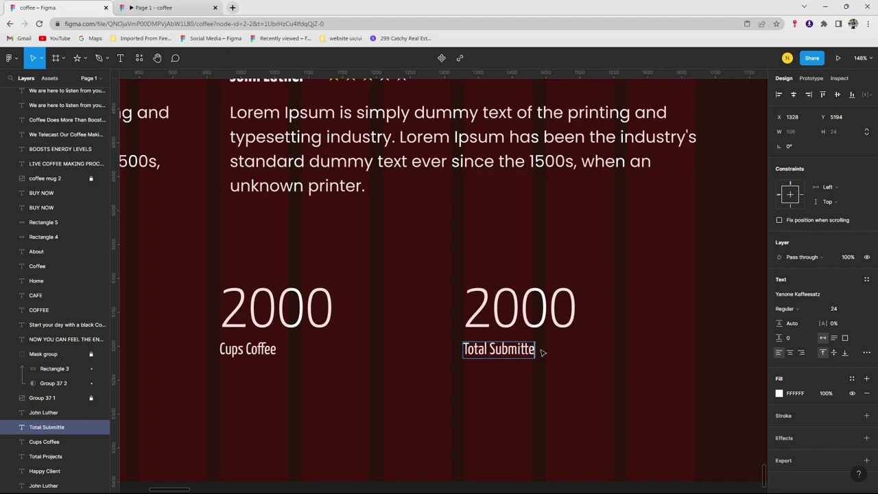
pyautogui.write('d')
pyautogui.press('Escape')
pyautogui.scroll(-5, 542, 352)
pyautogui.click(363, 218)
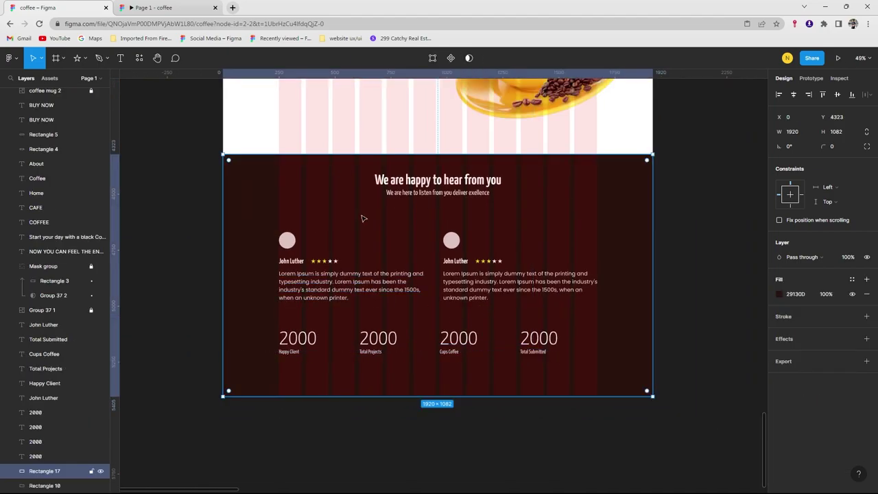
pyautogui.scroll(2, 364, 218)
# - Fill both avatar circles with random female and male photos using the User Profile plugin
pyautogui.scroll(3, 302, 303)
pyautogui.click(288, 303)
pyautogui.keyDown('shift'); pyautogui.click(552, 303); pyautogui.keyUp('shift')
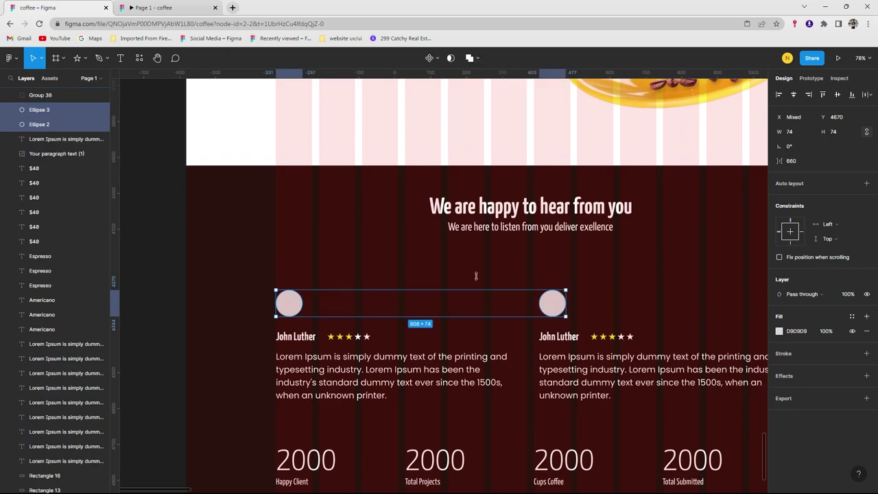
pyautogui.rightClick(547, 304)
pyautogui.moveTo(559, 409)
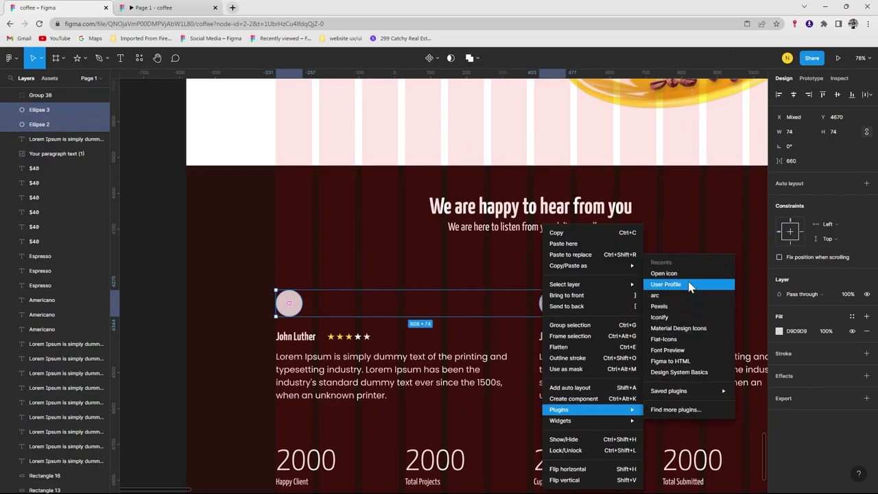
pyautogui.click(668, 284)
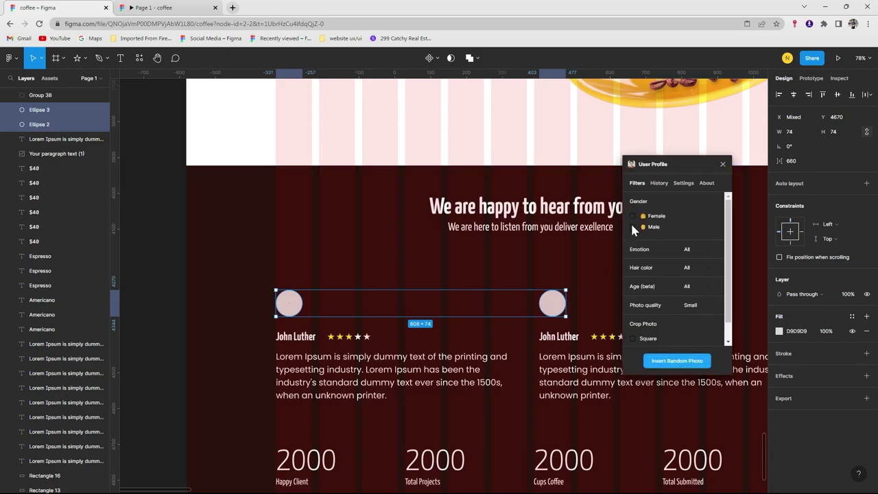
pyautogui.press('Return')
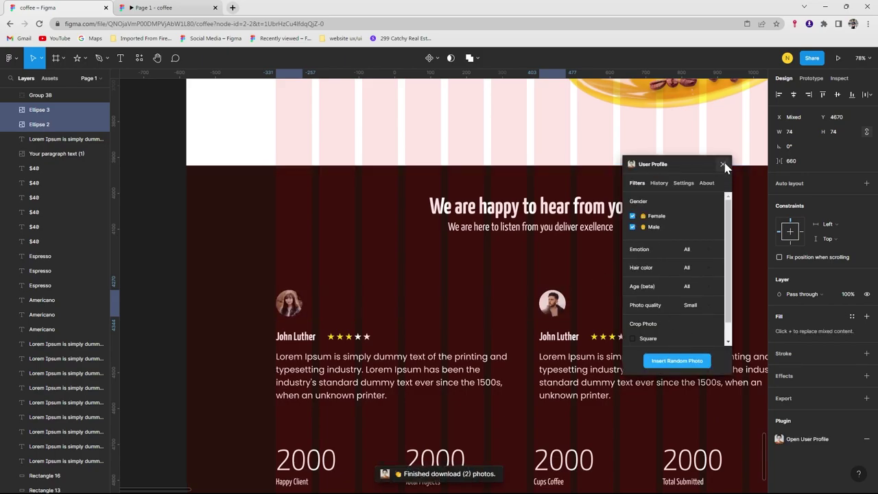
pyautogui.click(722, 164)
pyautogui.click(405, 264)
pyautogui.scroll(-3, 410, 262)
pyautogui.scroll(-2, 410, 262)
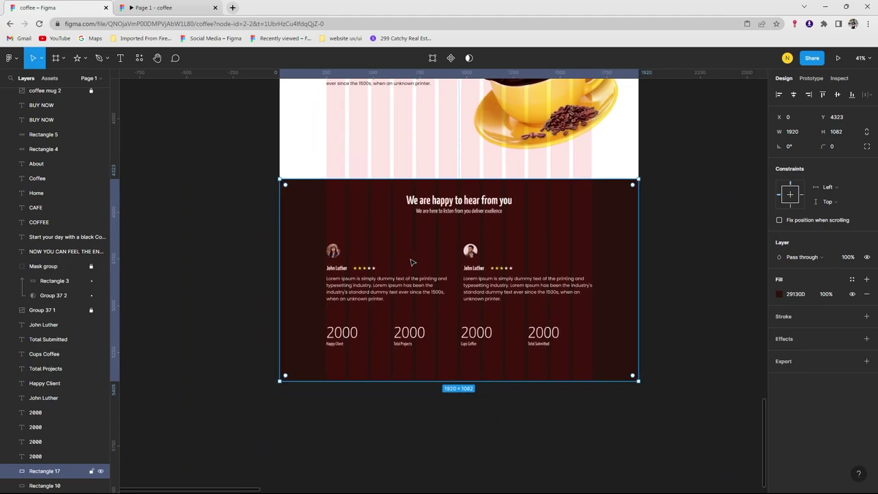
pyautogui.scroll(1, 410, 262)
pyautogui.scroll(-1, 411, 262)
pyautogui.scroll(5, 343, 178)
# - Scroll through the coffee page prototype, then go back to the editable design
pyautogui.click(150, 7)
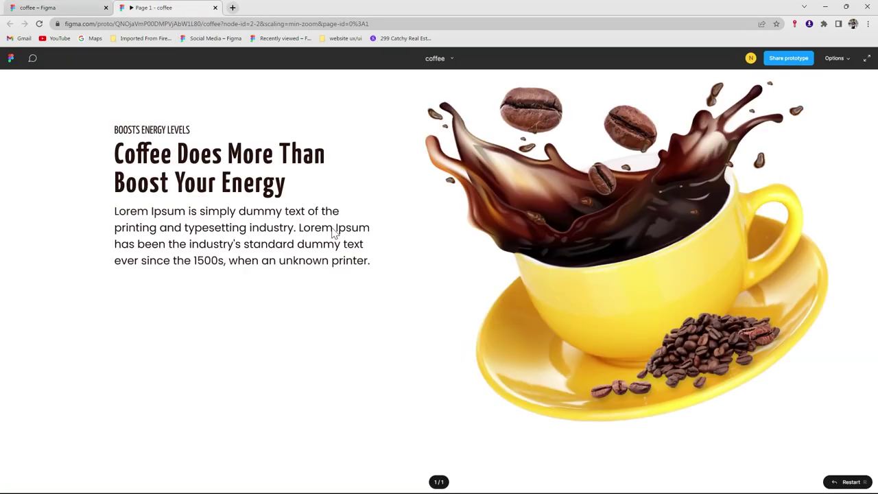
pyautogui.scroll(-5, 327, 223)
pyautogui.scroll(-2, 329, 216)
pyautogui.scroll(-1, 326, 207)
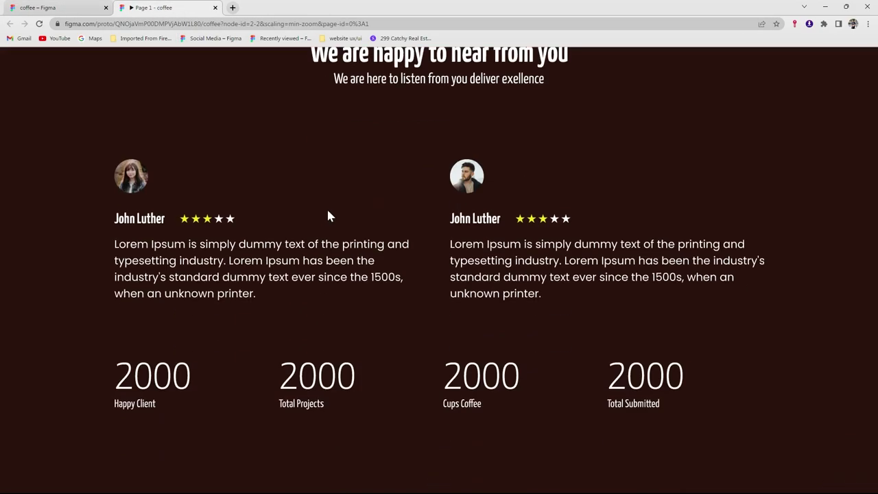
pyautogui.scroll(2, 327, 216)
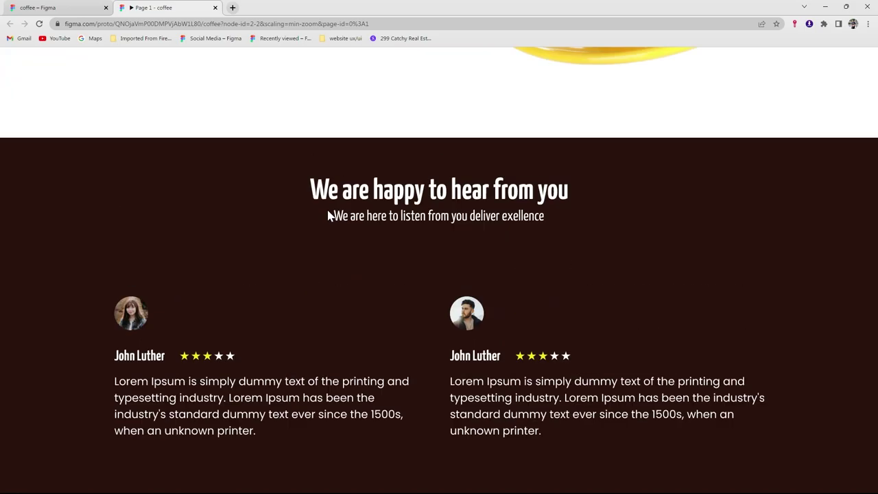
pyautogui.scroll(-2, 327, 216)
pyautogui.scroll(6, 327, 216)
pyautogui.scroll(5, 327, 216)
pyautogui.scroll(5, 327, 216)
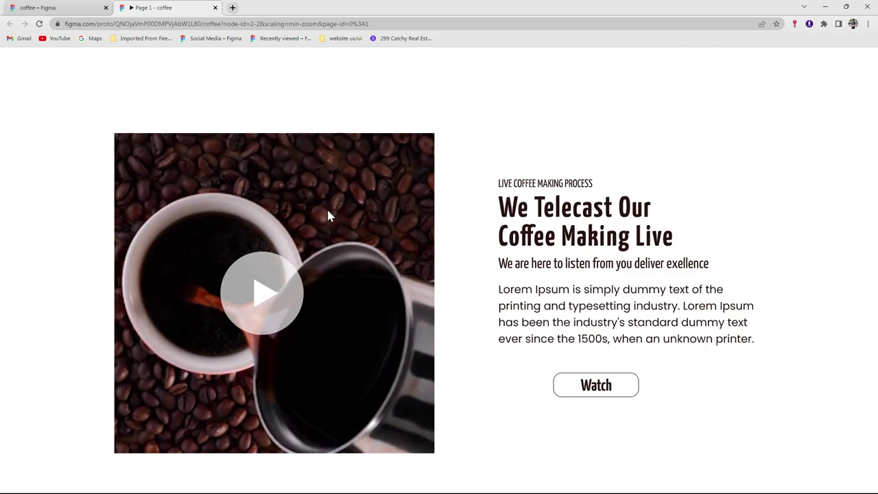
pyautogui.scroll(5, 327, 216)
pyautogui.scroll(-8, 327, 216)
pyautogui.scroll(-3, 327, 215)
pyautogui.scroll(-5, 327, 215)
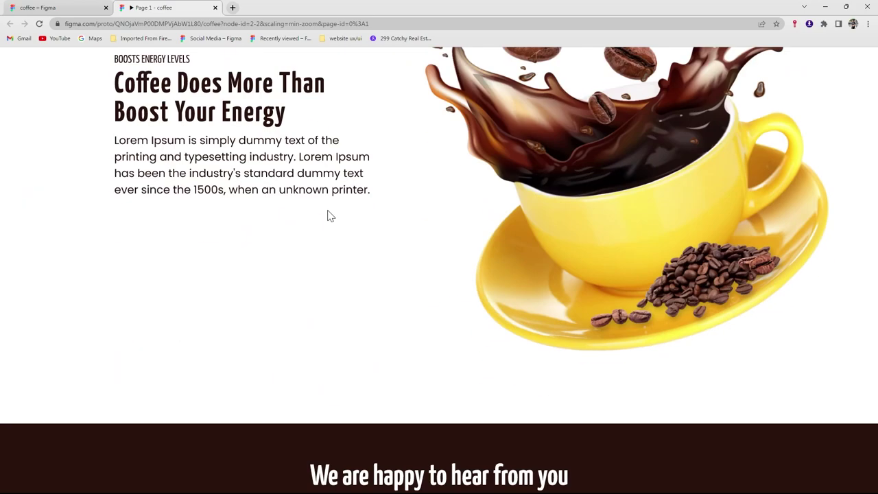
pyautogui.scroll(-5, 327, 216)
pyautogui.click(15, 7)
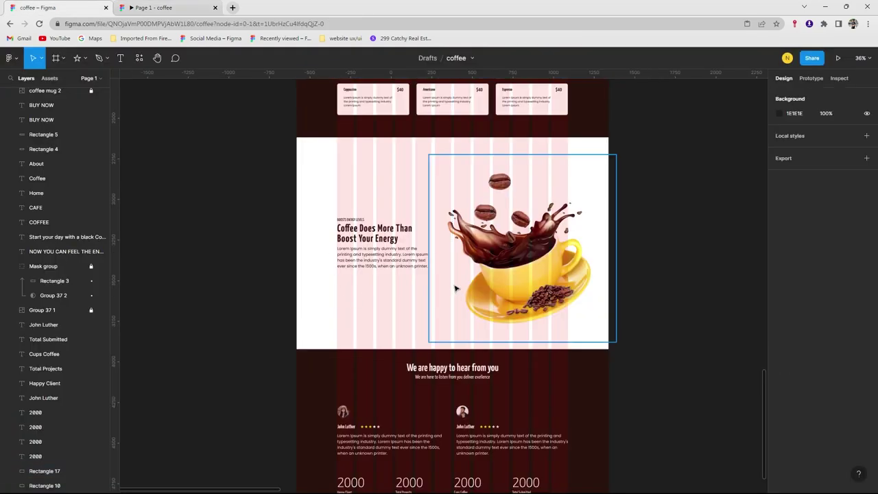
# - Copy the Watch button and place the copy below the coffee energy paragraph
pyautogui.scroll(3, 363, 285)
pyautogui.scroll(2, 362, 281)
pyautogui.scroll(-3, 362, 281)
pyautogui.scroll(3, 489, 96)
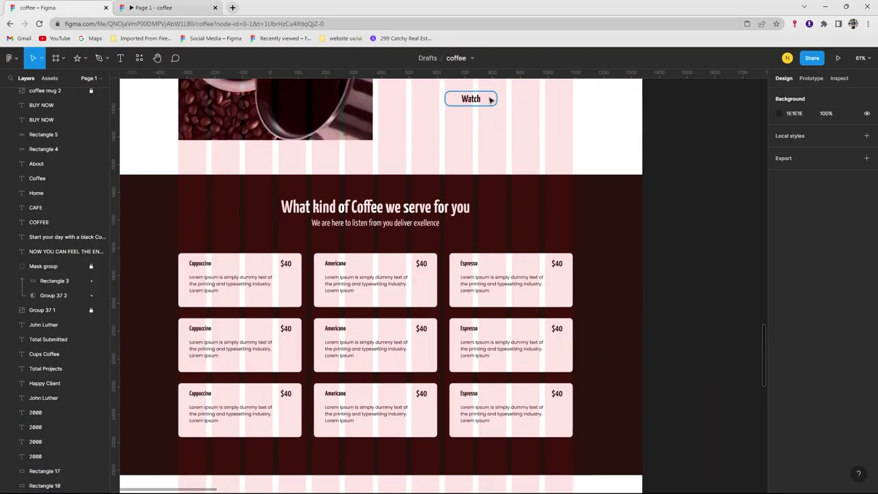
pyautogui.click(480, 98)
pyautogui.hotkey('ctrl', 'c')
pyautogui.scroll(-5, 290, 281)
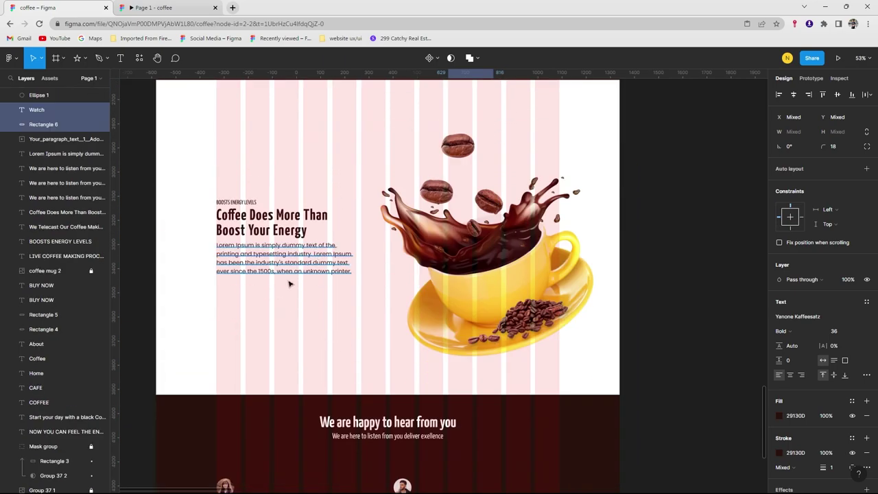
pyautogui.scroll(2, 302, 291)
pyautogui.hotkey('ctrl', 'v')
pyautogui.scroll(1, 316, 307)
pyautogui.moveTo(463, 282); pyautogui.dragTo(315, 290)
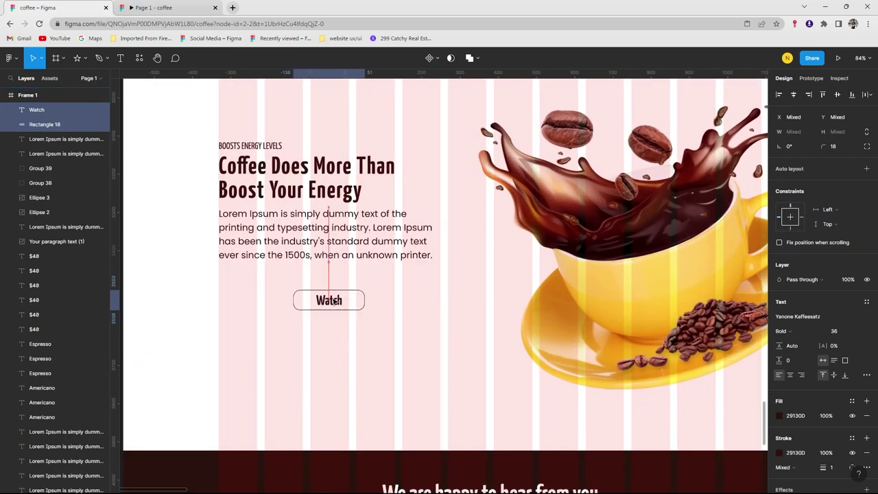
pyautogui.scroll(5, 315, 293)
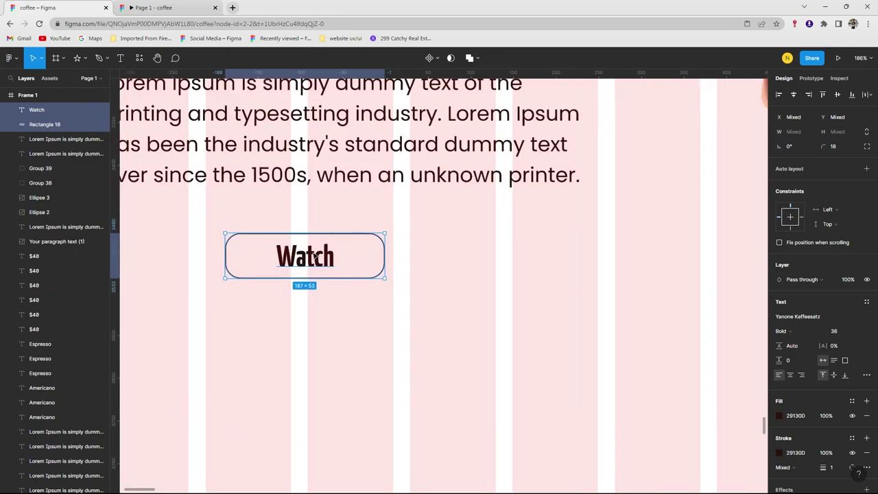
# - Relabel the copied button 'Read More' and centre its text
pyautogui.doubleClick(310, 256)
pyautogui.write('Read Mor')
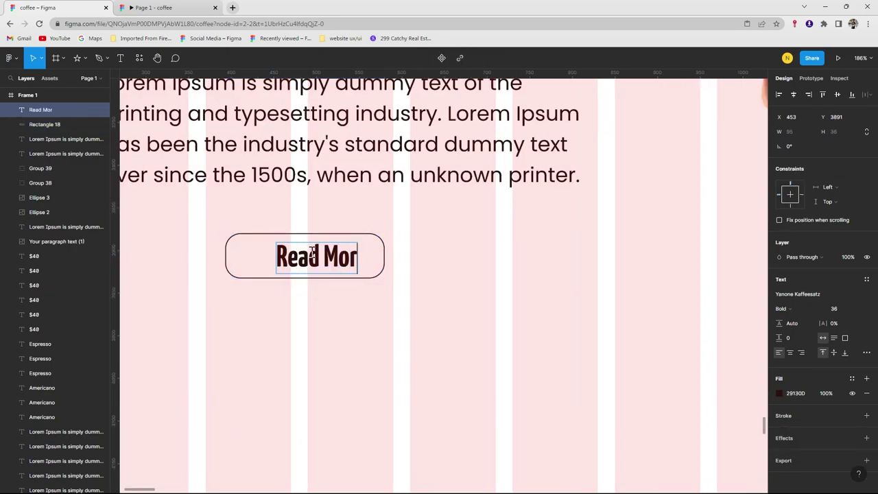
pyautogui.press('Escape')
pyautogui.scroll(3, 291, 340)
pyautogui.hotkey('shift', 'Left')
pyautogui.press('Left')
pyautogui.press('Left')
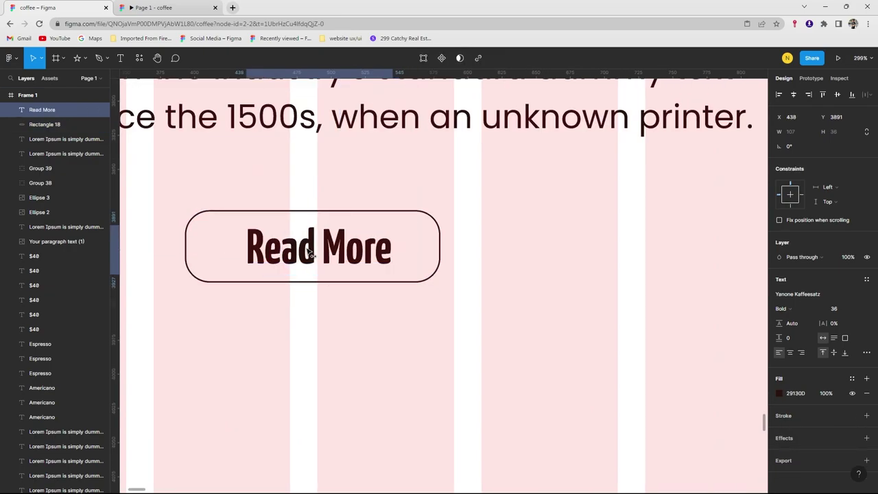
pyautogui.press('Left')
pyautogui.press('Left')
pyautogui.click(309, 343)
# - Raise the coffee cup image slightly and select the 1920 × 6480 page frame
pyautogui.scroll(-3, 309, 342)
pyautogui.scroll(-3, 343, 288)
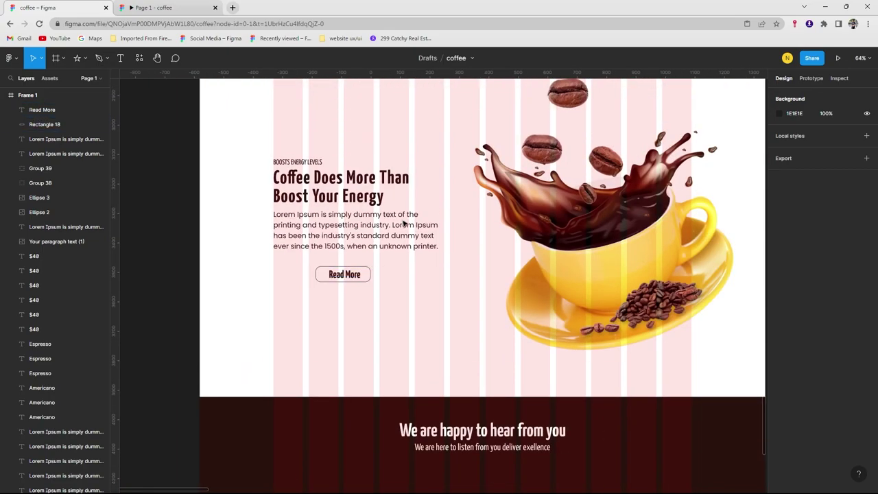
pyautogui.scroll(-1, 386, 234)
pyautogui.scroll(3, 385, 234)
pyautogui.scroll(-1, 480, 260)
pyautogui.click(538, 283)
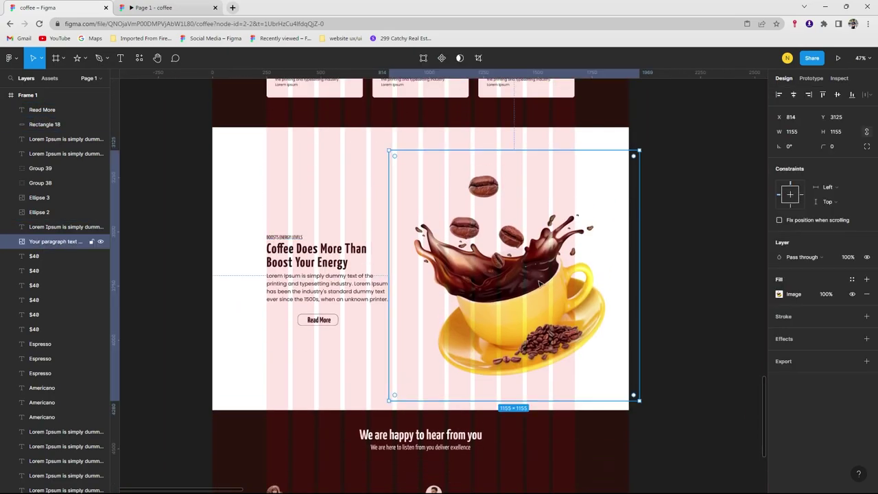
pyautogui.moveTo(533, 287); pyautogui.dragTo(535, 280)
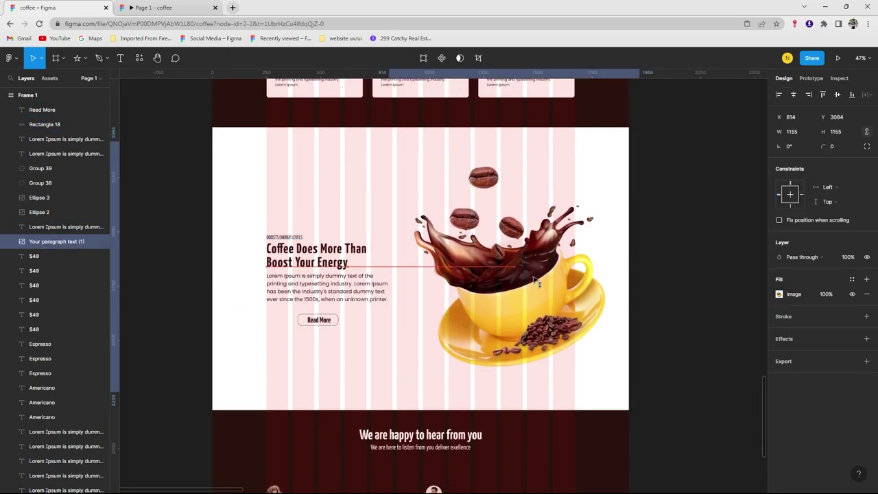
pyautogui.click(249, 279)
pyautogui.scroll(-1, 326, 277)
pyautogui.scroll(-4, 332, 276)
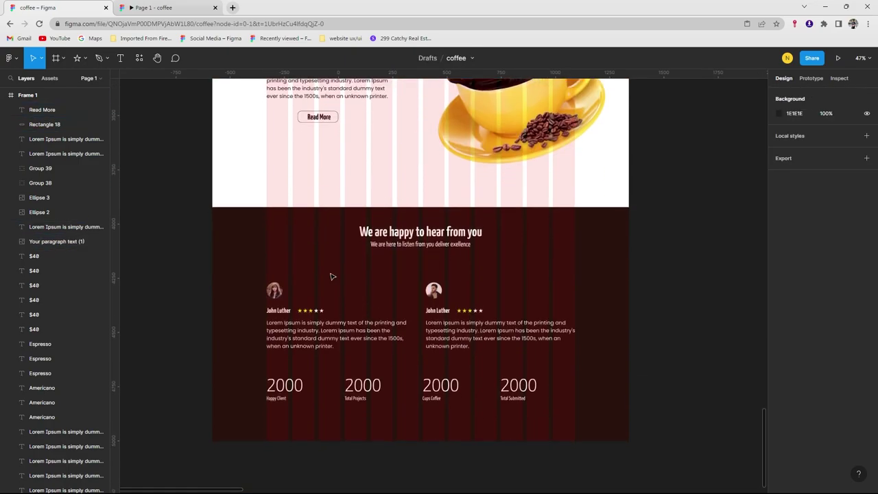
pyautogui.click(332, 276)
pyautogui.keyDown('ctrl'); pyautogui.scroll(-3, 331, 276); pyautogui.keyUp('ctrl')
pyautogui.scroll(5, 326, 253)
pyautogui.scroll(5, 320, 206)
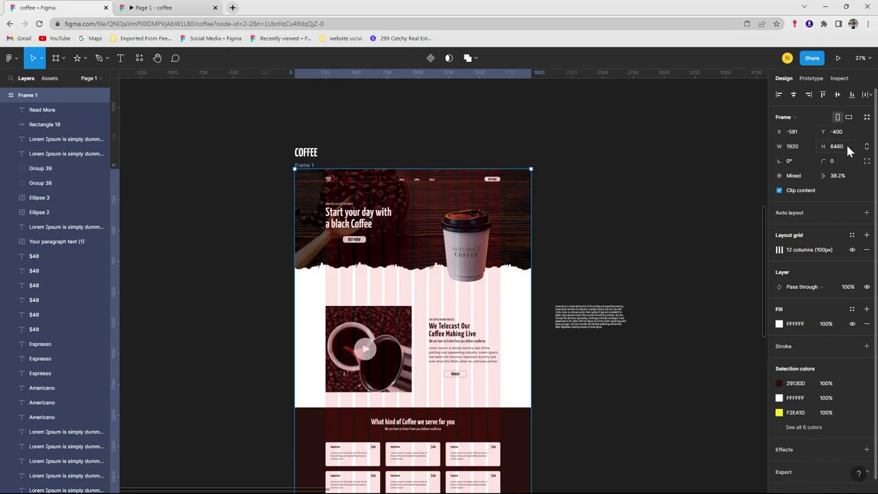
# - Copy the heading, paragraph and Read More button into the bottom section, shifted right
pyautogui.scroll(-5, 349, 318)
pyautogui.scroll(-5, 348, 317)
pyautogui.press('Escape')
pyautogui.keyDown('ctrl'); pyautogui.scroll(1, 375, 256); pyautogui.keyUp('ctrl')
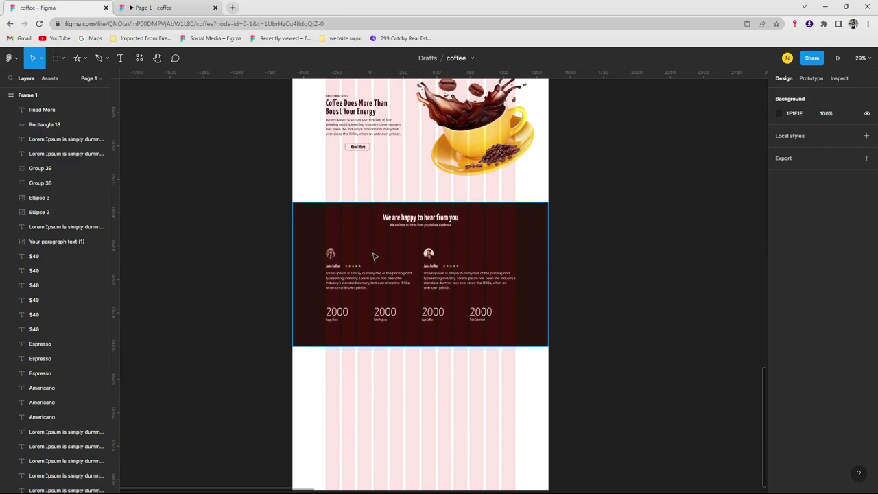
pyautogui.keyDown('ctrl'); pyautogui.scroll(-1, 374, 256); pyautogui.keyUp('ctrl')
pyautogui.moveTo(319, 93); pyautogui.dragTo(402, 171)
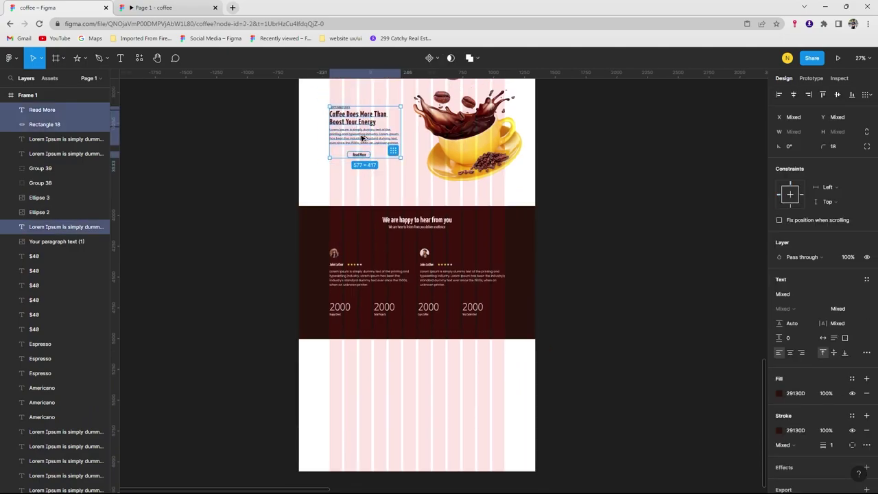
pyautogui.keyDown('alt'); pyautogui.moveTo(361, 138); pyautogui.dragTo(362, 410); pyautogui.keyUp('alt')
pyautogui.scroll(-3, 362, 410)
pyautogui.keyDown('ctrl'); pyautogui.scroll(4, 335, 302); pyautogui.keyUp('ctrl')
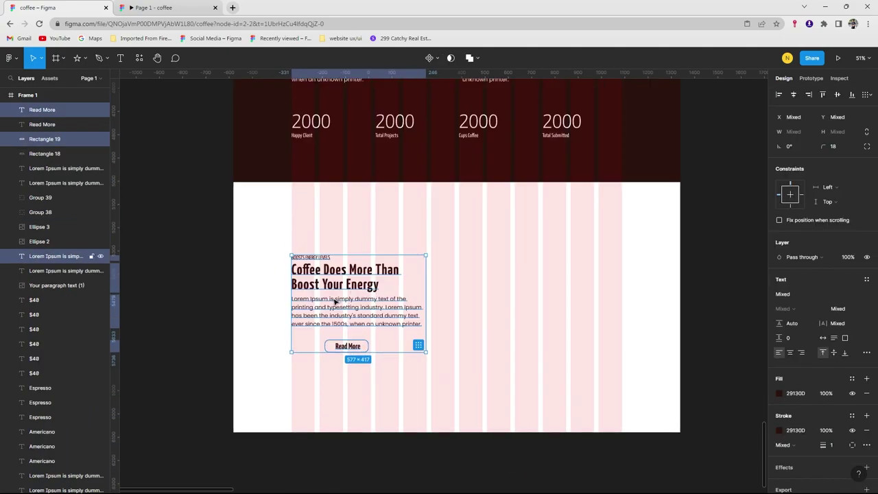
pyautogui.moveTo(333, 302); pyautogui.dragTo(535, 306)
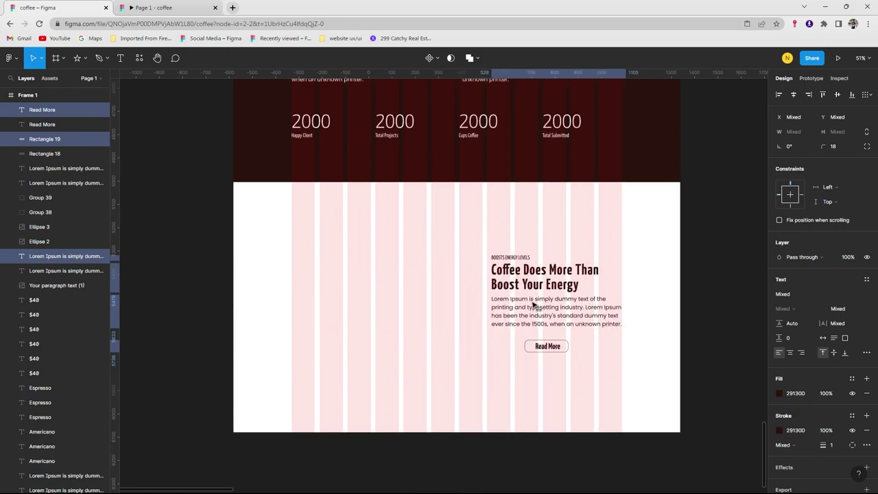
# - Change the copied label to ABOUT US and start retyping the heading as Tracing
pyautogui.keyDown('ctrl'); pyautogui.scroll(5, 535, 307); pyautogui.keyUp('ctrl')
pyautogui.doubleClick(474, 257)
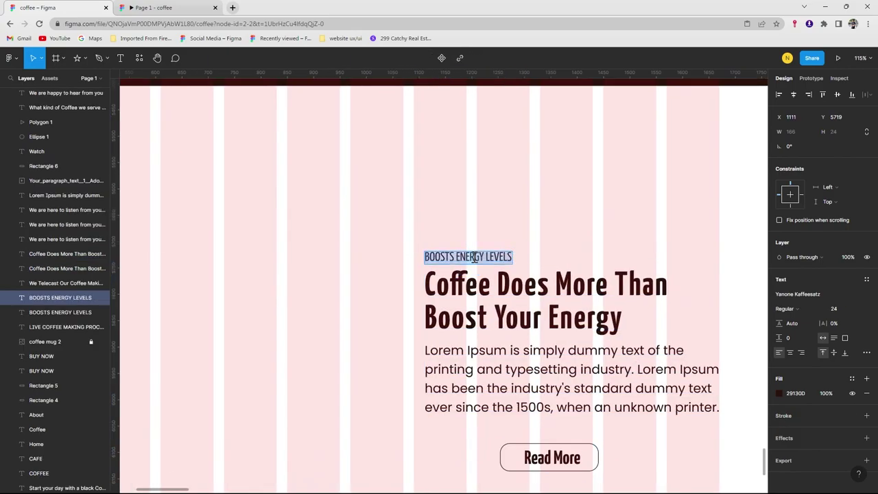
pyautogui.write('ABOU')
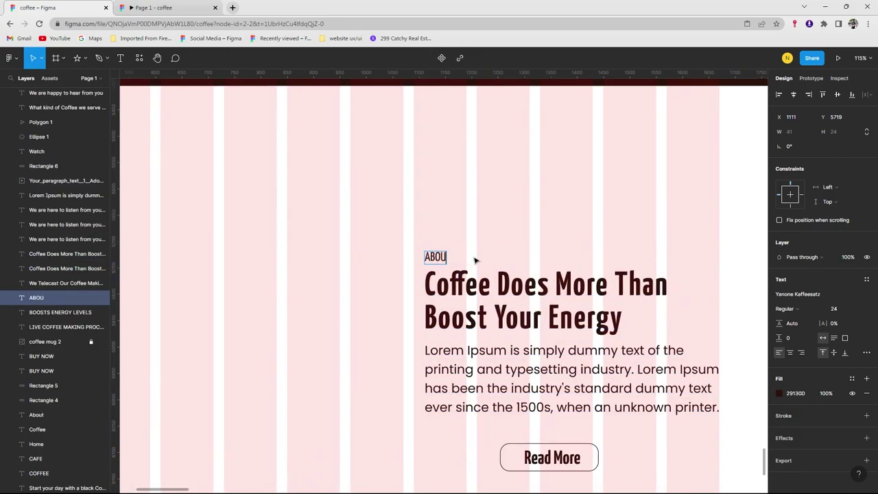
pyautogui.write('R')
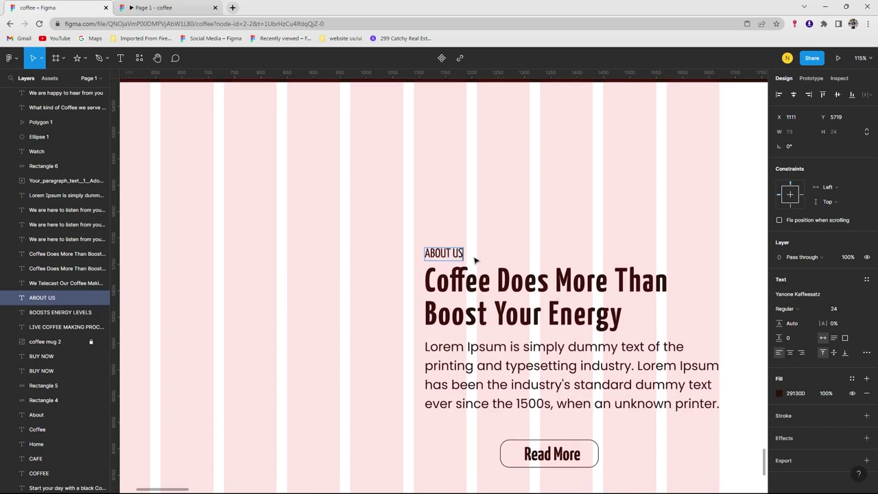
pyautogui.doubleClick(489, 292)
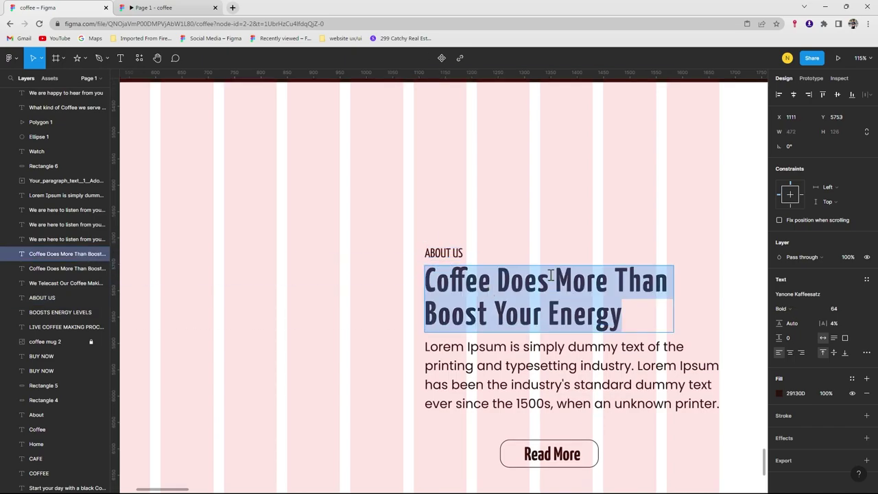
pyautogui.write('Tracing our roots to 1935')
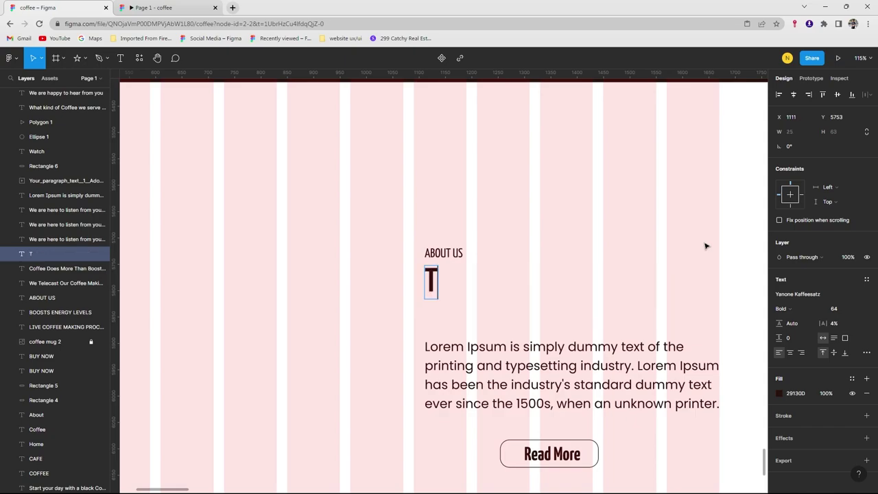
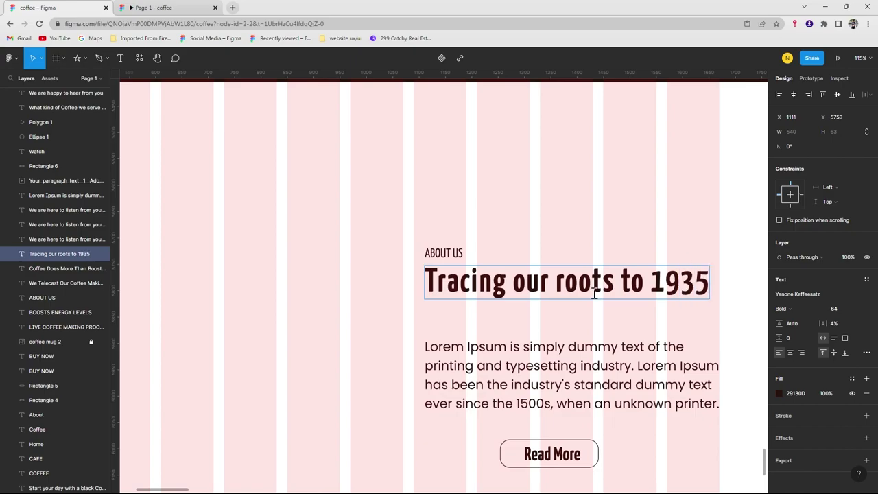
# - Move the paragraph and button up under the About Us heading and relabel the button Know More
pyautogui.moveTo(565, 383); pyautogui.dragTo(529, 351)
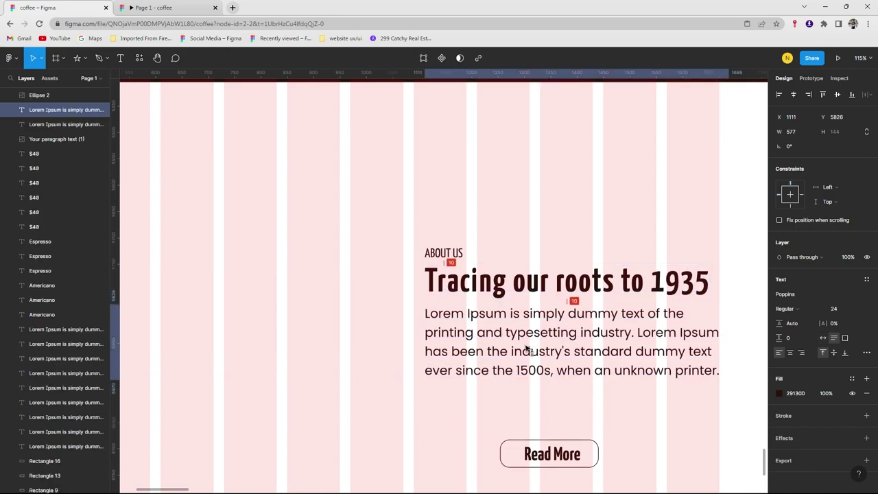
pyautogui.scroll(-2, 526, 360)
pyautogui.keyDown('ctrl'); pyautogui.scroll(1, 554, 366); pyautogui.keyUp('ctrl')
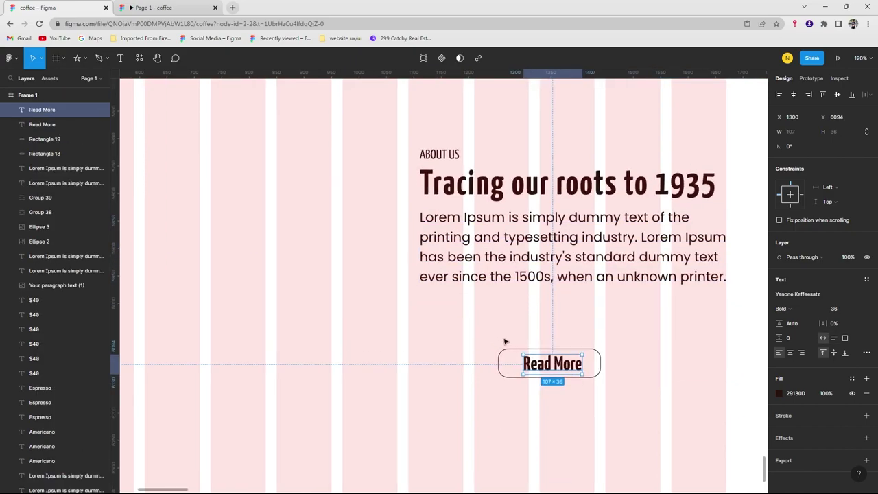
pyautogui.moveTo(505, 338); pyautogui.dragTo(617, 402)
pyautogui.moveTo(566, 368); pyautogui.dragTo(566, 327)
pyautogui.doubleClick(552, 323)
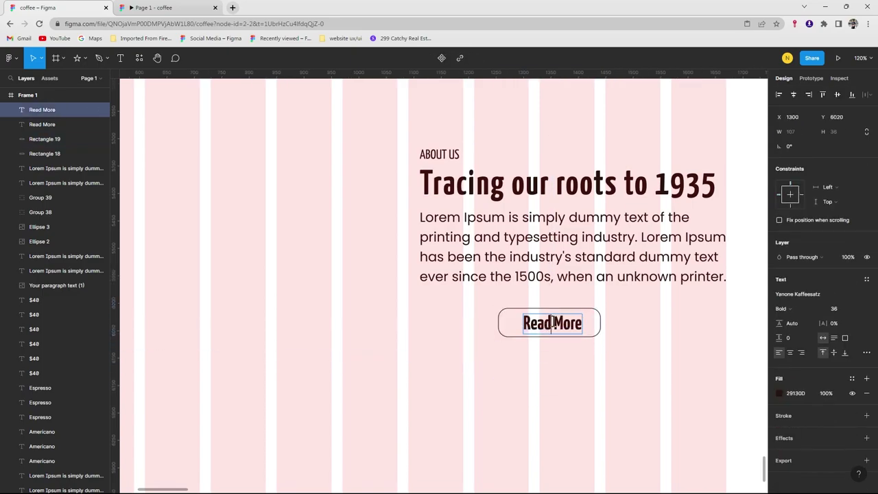
pyautogui.write('Know')
pyautogui.press('Escape')
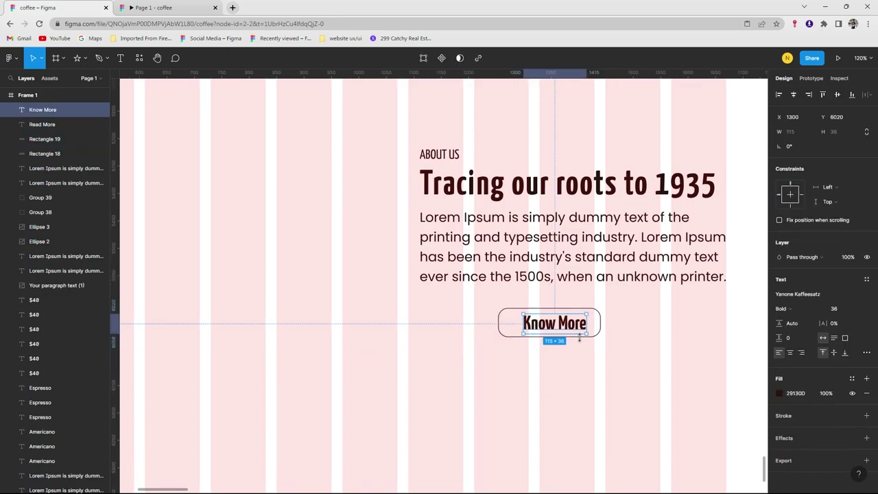
# - Paste the scattered coffee-beans image and place it on the About Us section's left side
pyautogui.keyDown('ctrl'); pyautogui.scroll(-5, 474, 258); pyautogui.keyUp('ctrl')
pyautogui.moveTo(472, 258); pyautogui.dragTo(617, 391)
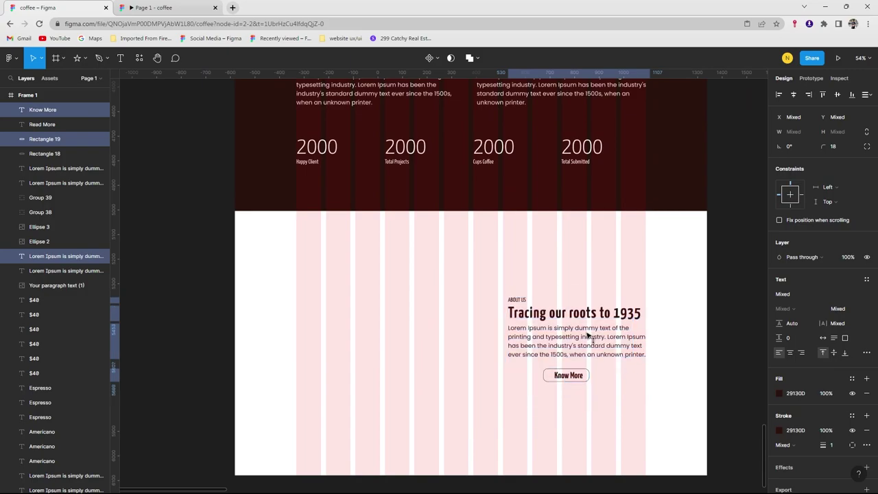
pyautogui.click(443, 315)
pyautogui.keyDown('ctrl'); pyautogui.scroll(-5, 491, 301); pyautogui.keyUp('ctrl')
pyautogui.hotkey('ctrl', 'v')
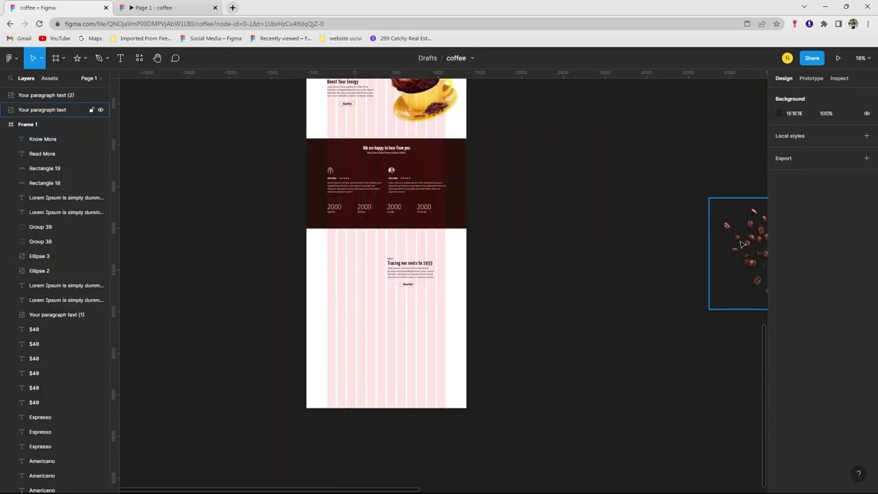
pyautogui.moveTo(741, 247)
pyautogui.mouseDown()
pyautogui.moveTo(326, 272)
pyautogui.moveTo(371, 268)
pyautogui.mouseUp()
pyautogui.keyDown('ctrl'); pyautogui.scroll(5, 331, 273); pyautogui.keyUp('ctrl')
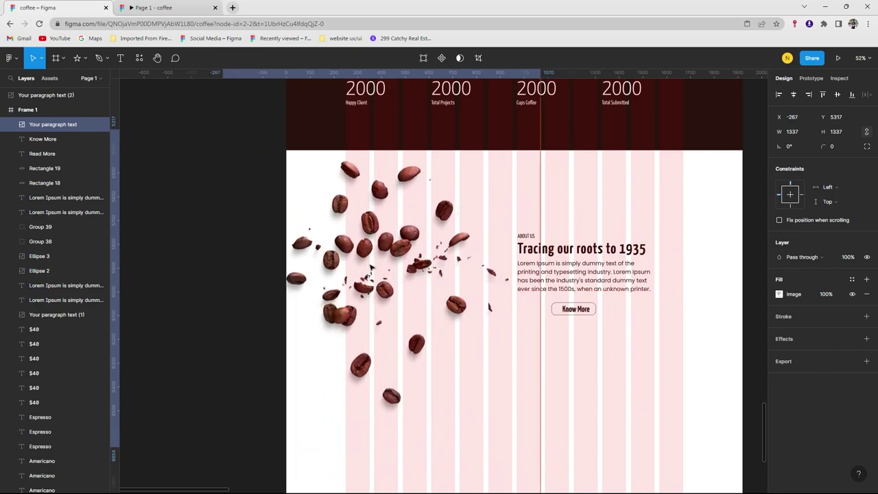
pyautogui.moveTo(371, 268); pyautogui.dragTo(371, 255)
pyautogui.scroll(-5, 376, 277)
pyautogui.keyDown('ctrl'); pyautogui.scroll(-3, 376, 278); pyautogui.keyUp('ctrl')
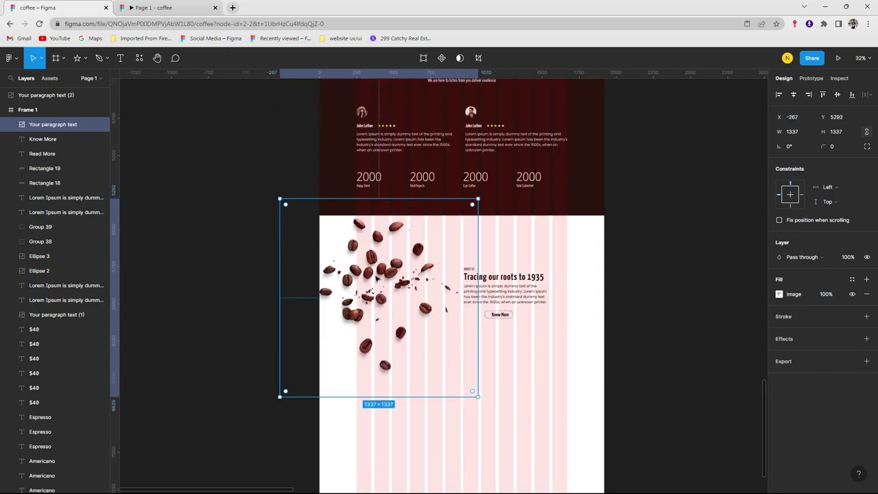
pyautogui.keyDown('ctrl'); pyautogui.scroll(-2, 376, 278); pyautogui.keyUp('ctrl')
pyautogui.click(574, 274)
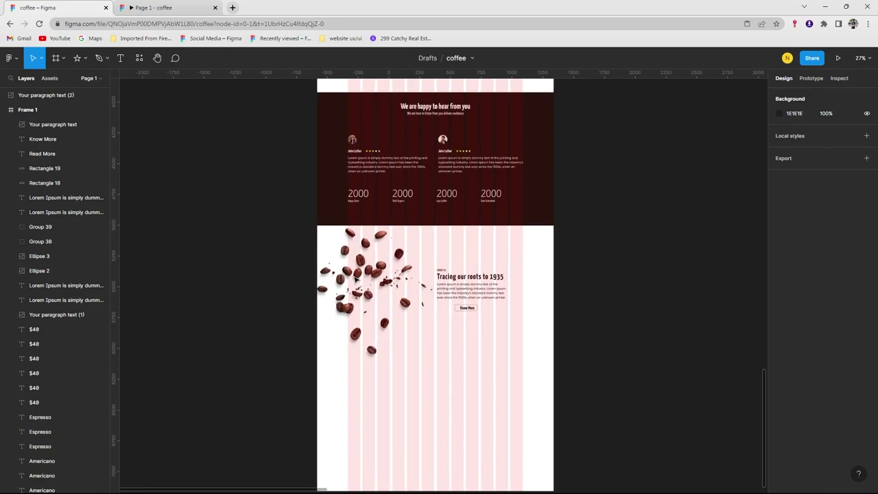
pyautogui.scroll(10, 384, 274)
# - Copy the torn-edge hero shape down to the bottom of the page
pyautogui.click(425, 216)
pyautogui.moveTo(423, 217); pyautogui.dragTo(423, 360)
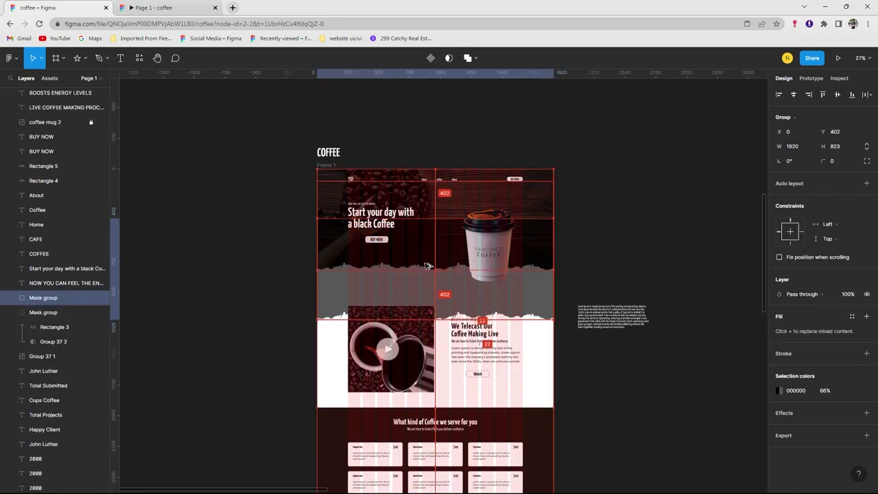
pyautogui.scroll(-3, 423, 309)
pyautogui.keyDown('ctrl'); pyautogui.scroll(-2, 423, 308); pyautogui.keyUp('ctrl')
pyautogui.scroll(-3, 423, 359)
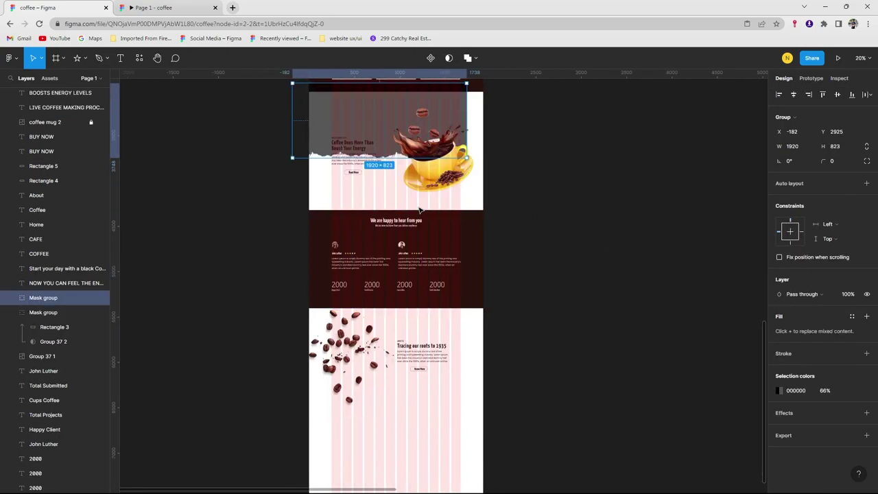
pyautogui.keyDown('ctrl'); pyautogui.scroll(-2, 423, 360); pyautogui.keyUp('ctrl')
pyautogui.moveTo(423, 360); pyautogui.dragTo(405, 364)
pyautogui.keyDown('ctrl'); pyautogui.scroll(3, 398, 337); pyautogui.keyUp('ctrl')
pyautogui.keyDown('ctrl'); pyautogui.scroll(1, 390, 333); pyautogui.keyUp('ctrl')
# - Flip the torn-edge shape vertically and position it under the About Us section
pyautogui.rightClick(390, 333)
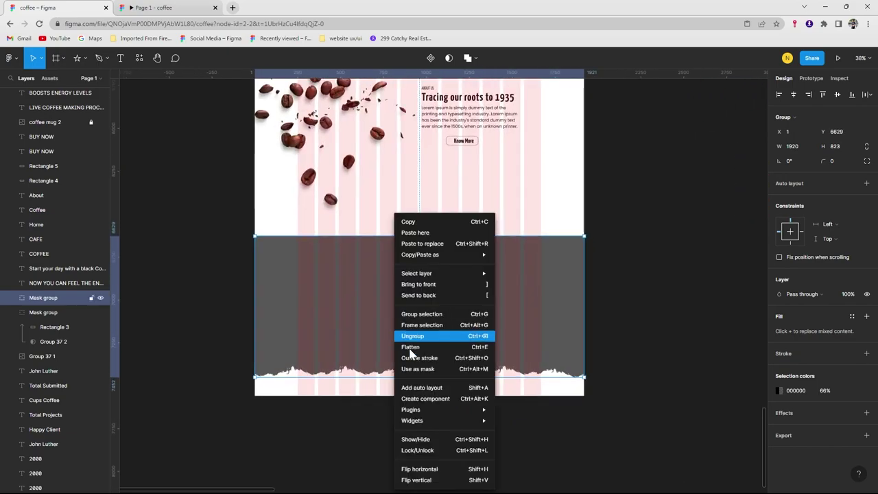
pyautogui.click(529, 313)
pyautogui.scroll(-1, 529, 313)
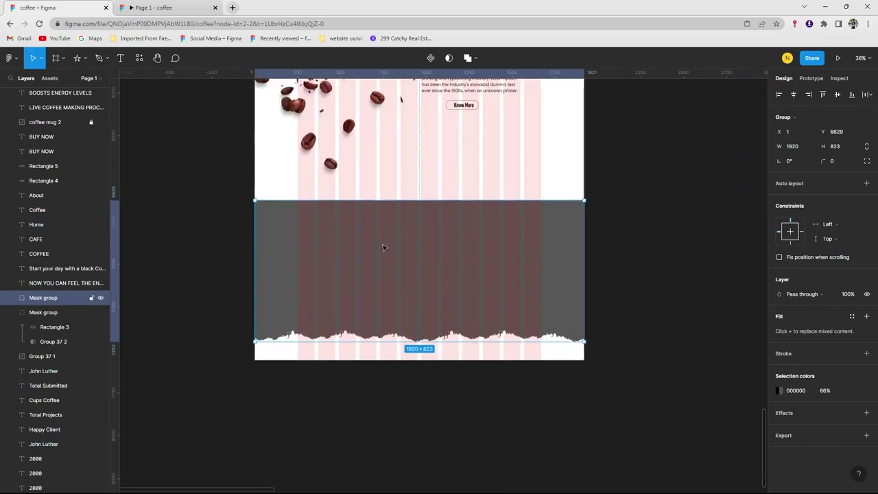
pyautogui.rightClick(376, 211)
pyautogui.click(411, 478)
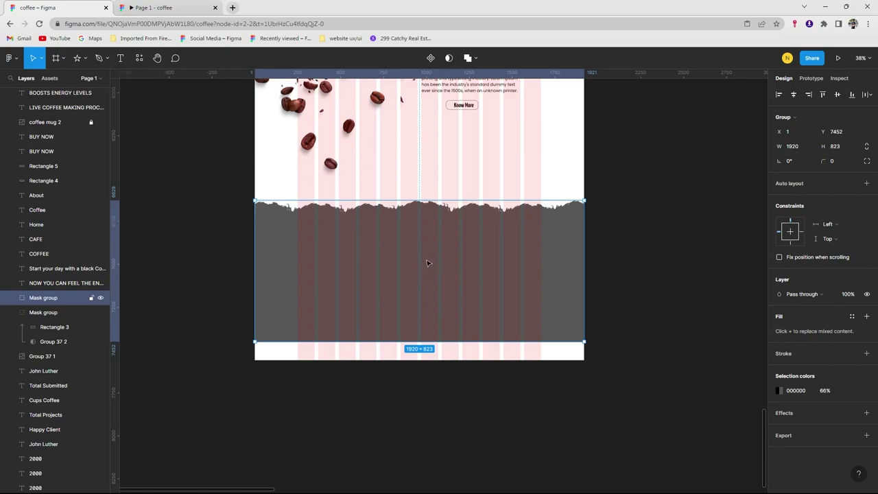
pyautogui.moveTo(427, 263); pyautogui.dragTo(427, 274)
pyautogui.click(203, 236)
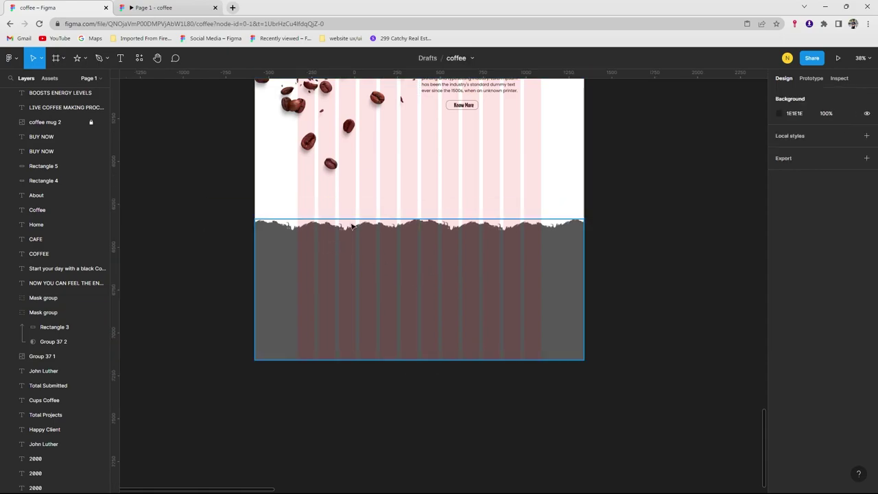
pyautogui.keyDown('ctrl'); pyautogui.scroll(3, 346, 274); pyautogui.keyUp('ctrl')
pyautogui.moveTo(381, 400); pyautogui.dragTo(381, 343)
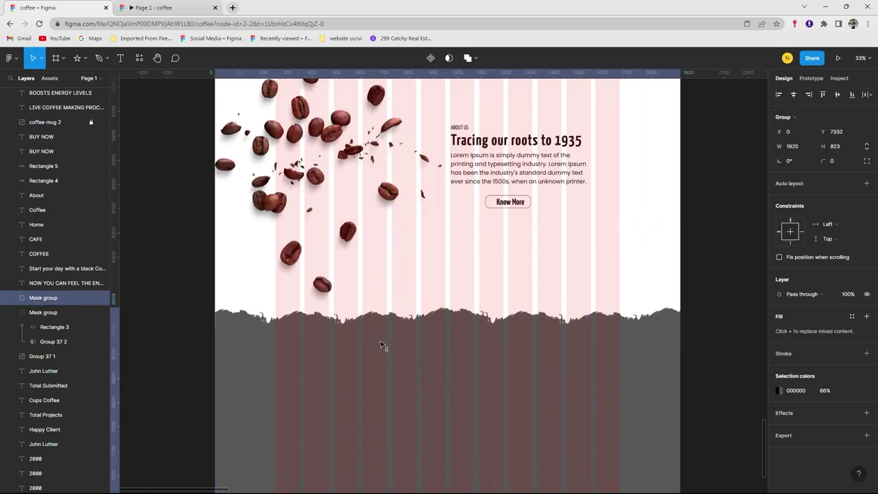
pyautogui.keyDown('ctrl'); pyautogui.scroll(-2, 382, 342); pyautogui.keyUp('ctrl')
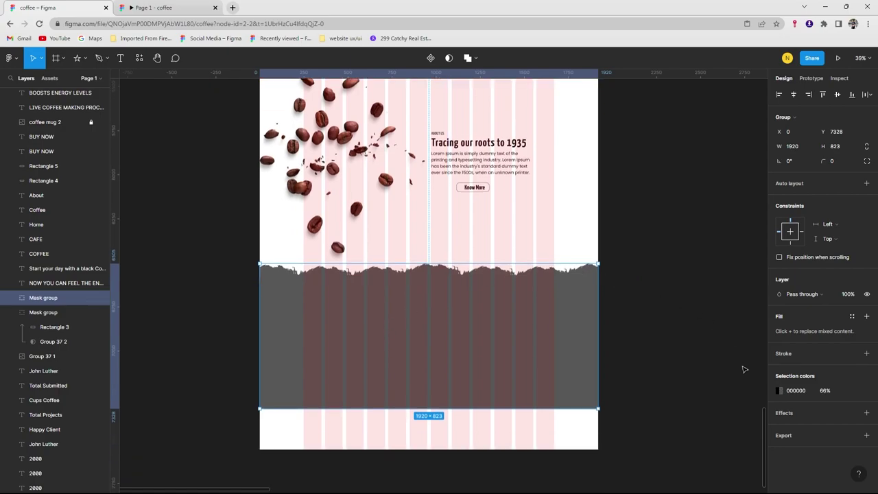
# - Fill the footer band solid dark red 29130D at 100% opacity
pyautogui.click(779, 390)
pyautogui.moveTo(735, 398); pyautogui.dragTo(766, 401)
pyautogui.click(774, 388)
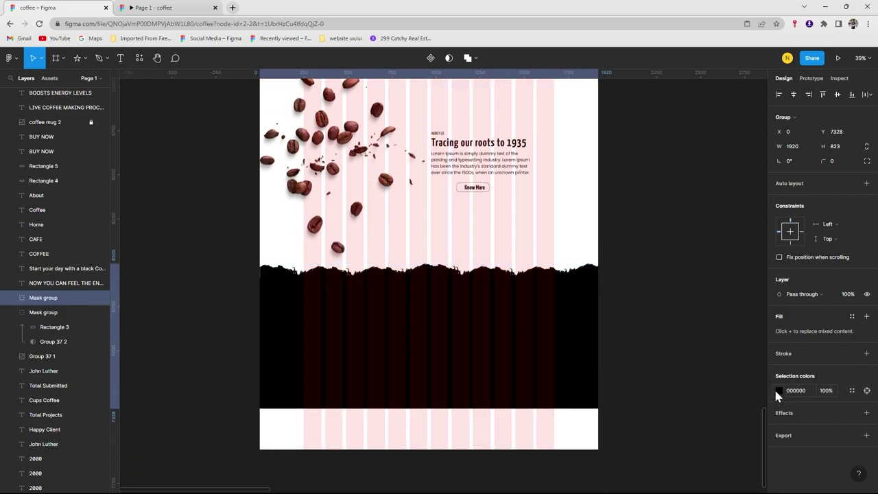
pyautogui.click(775, 388)
pyautogui.click(733, 353)
pyautogui.press('Escape')
pyautogui.click(681, 256)
pyautogui.keyDown('ctrl'); pyautogui.scroll(3, 357, 308); pyautogui.keyUp('ctrl')
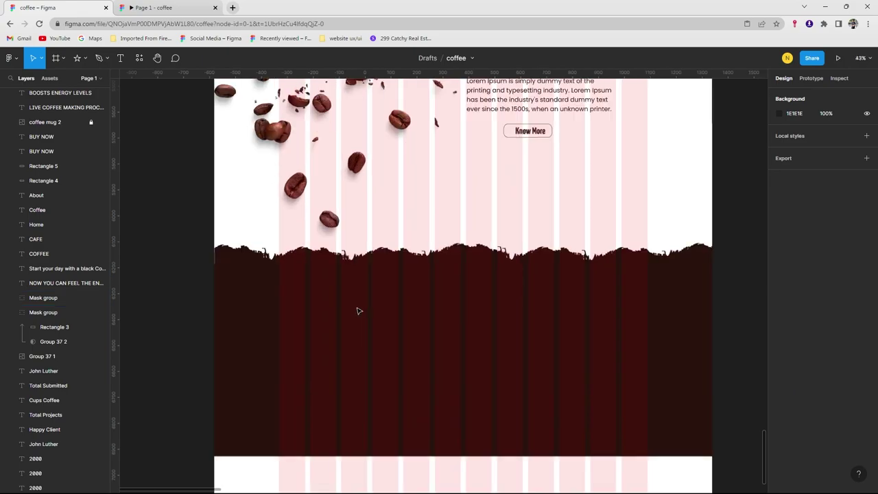
pyautogui.keyDown('ctrl'); pyautogui.scroll(2, 357, 308); pyautogui.keyUp('ctrl')
pyautogui.keyDown('ctrl'); pyautogui.scroll(-2, 356, 308); pyautogui.keyUp('ctrl')
pyautogui.keyDown('ctrl'); pyautogui.scroll(3, 357, 308); pyautogui.keyUp('ctrl')
pyautogui.scroll(-2, 362, 311)
pyautogui.keyDown('ctrl'); pyautogui.scroll(-1, 362, 311); pyautogui.keyUp('ctrl')
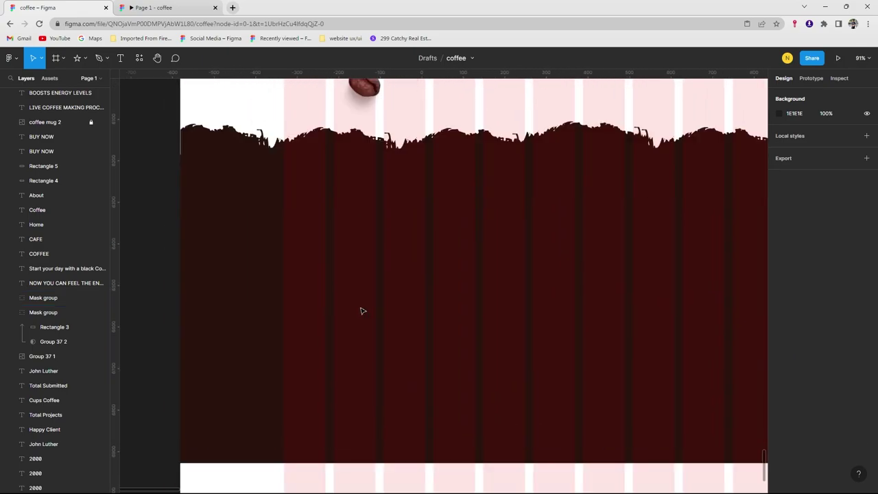
pyautogui.click(362, 311)
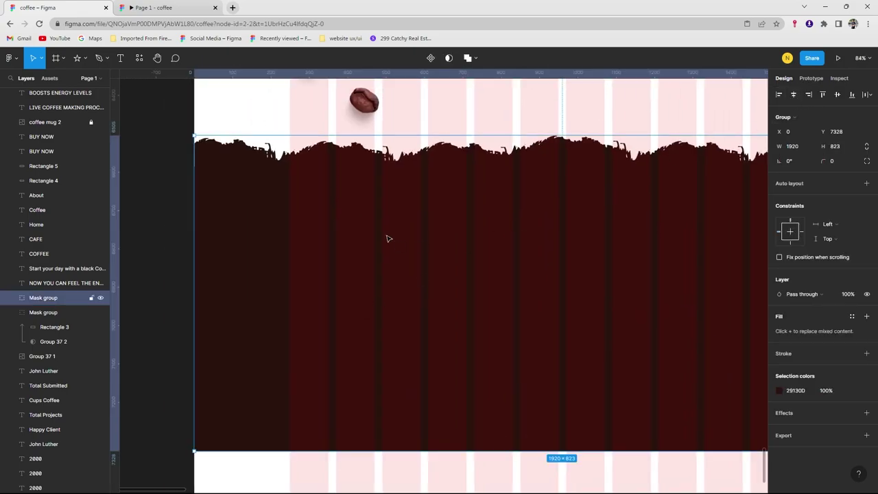
pyautogui.scroll(2, 387, 239)
pyautogui.hscroll(-1, 339, 261)
pyautogui.keyDown('ctrl'); pyautogui.scroll(3, 339, 300); pyautogui.keyUp('ctrl')
# - Add a new text layer in the footer band
pyautogui.press('t')
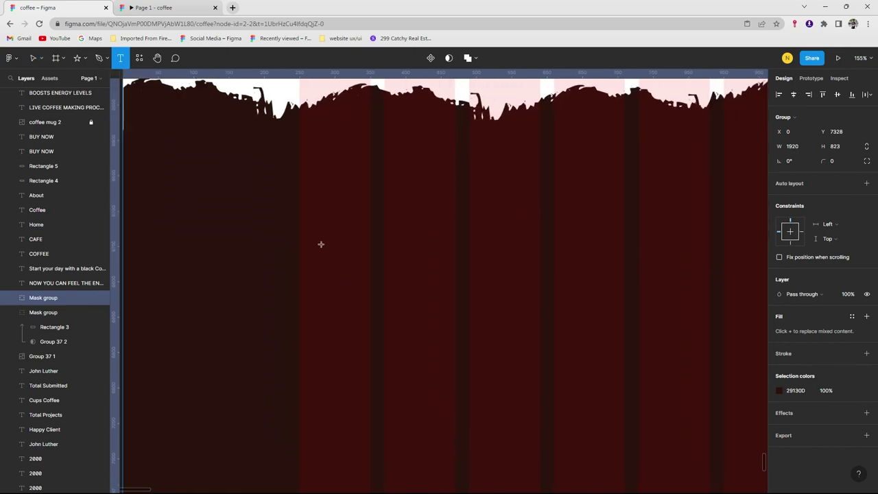
pyautogui.click(309, 225)
pyautogui.write('COF')
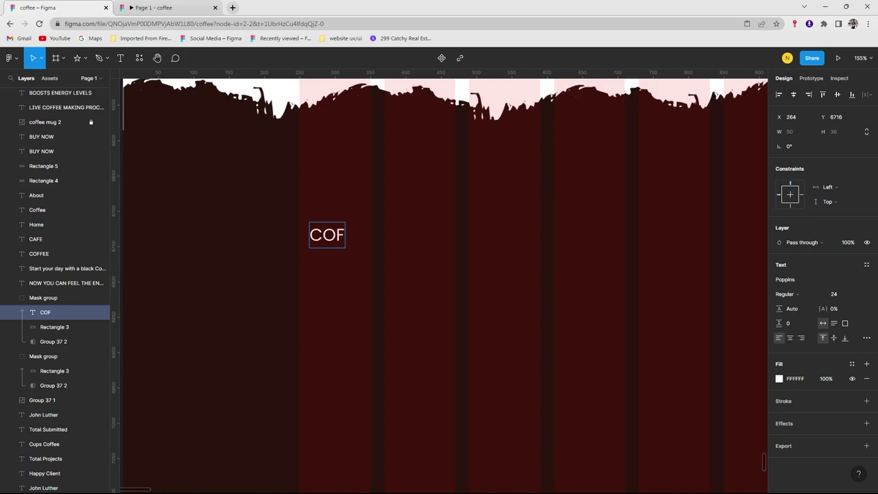
pyautogui.press('Escape')
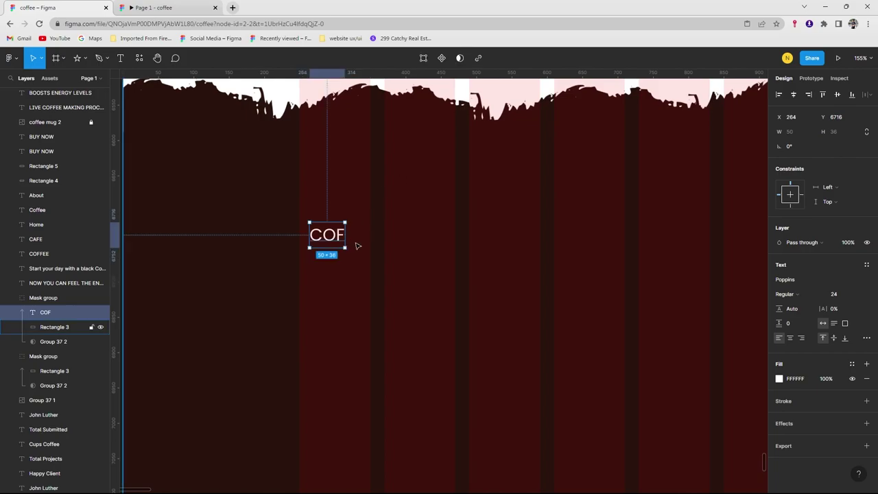
pyautogui.press('Escape')
# - Copy the Know More text into the dark footer and colour it white
pyautogui.keyDown('ctrl'); pyautogui.scroll(-5, 374, 217); pyautogui.keyUp('ctrl')
pyautogui.click(529, 263)
pyautogui.scroll(-1, 529, 263)
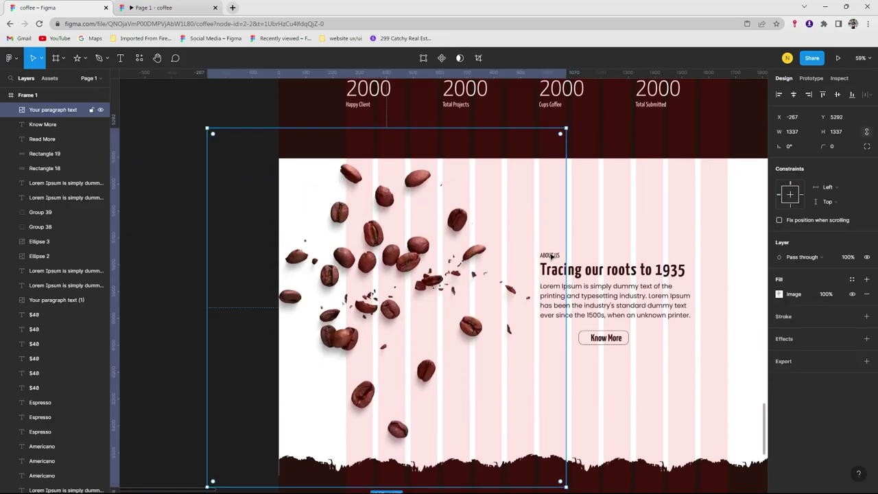
pyautogui.keyDown('ctrl'); pyautogui.scroll(2, 551, 255); pyautogui.keyUp('ctrl')
pyautogui.keyDown('ctrl'); pyautogui.scroll(4, 551, 255); pyautogui.keyUp('ctrl')
pyautogui.click(571, 288)
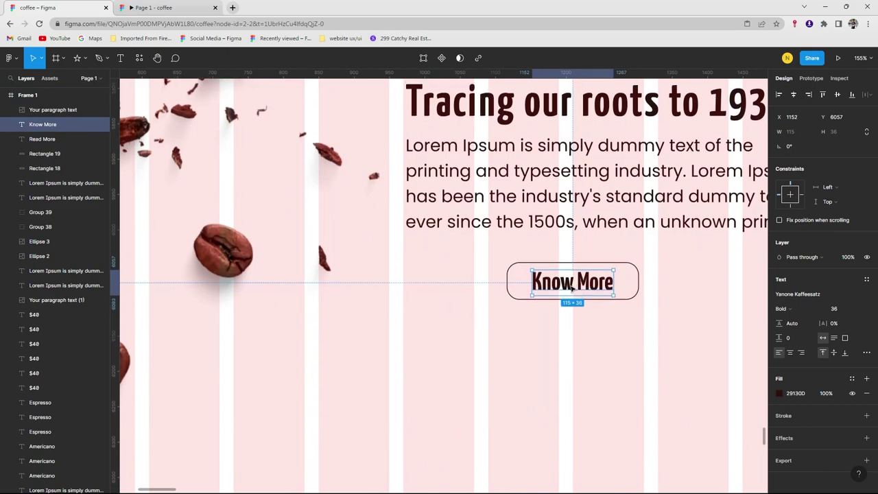
pyautogui.keyDown('ctrl'); pyautogui.scroll(-3, 571, 288); pyautogui.keyUp('ctrl')
pyautogui.keyDown('ctrl'); pyautogui.scroll(2, 569, 288); pyautogui.keyUp('ctrl')
pyautogui.scroll(-3, 575, 170)
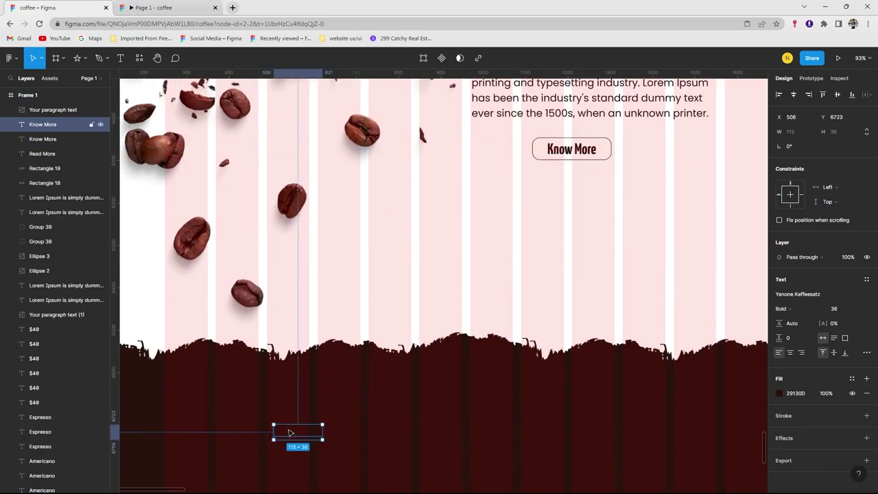
pyautogui.moveTo(569, 155); pyautogui.dragTo(552, 429)
pyautogui.click(779, 393)
pyautogui.click(480, 408)
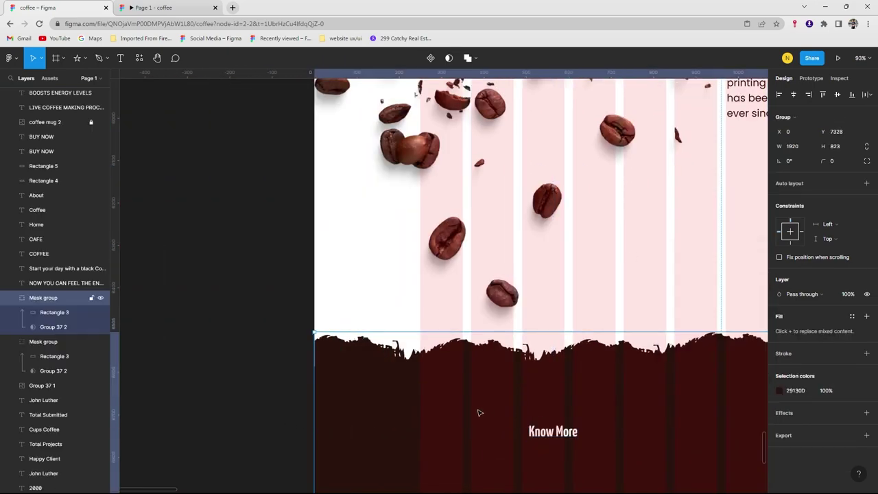
pyautogui.scroll(-3, 476, 353)
pyautogui.keyDown('ctrl'); pyautogui.scroll(3, 452, 353); pyautogui.keyUp('ctrl')
pyautogui.hotkey('ctrl', 'z')
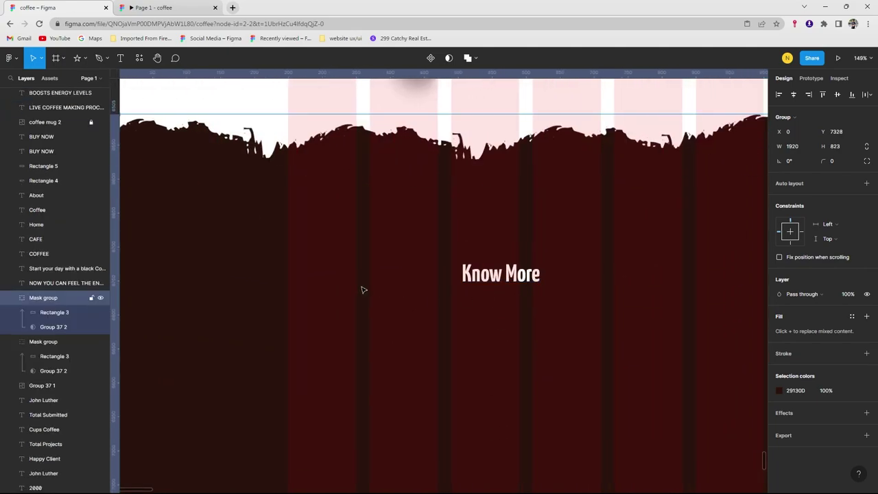
# - Move the footer text to the left column and retype it as COFFEE CAFE
pyautogui.moveTo(500, 274); pyautogui.dragTo(327, 271)
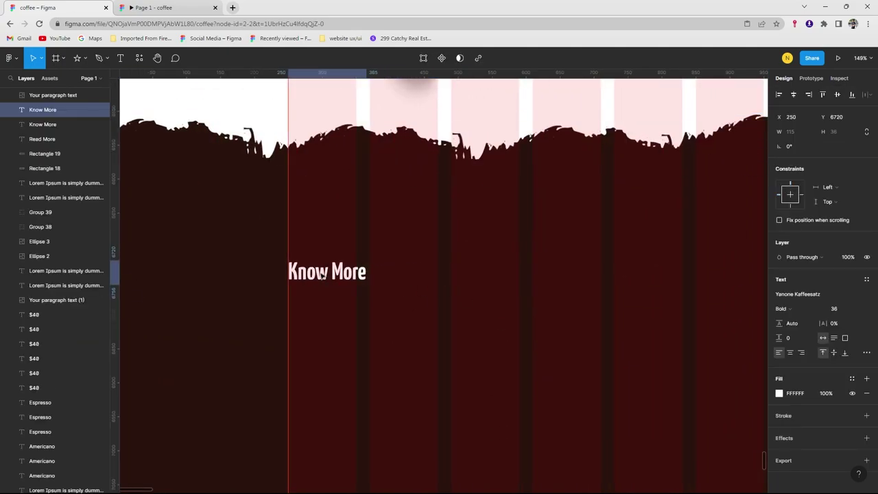
pyautogui.doubleClick(330, 269)
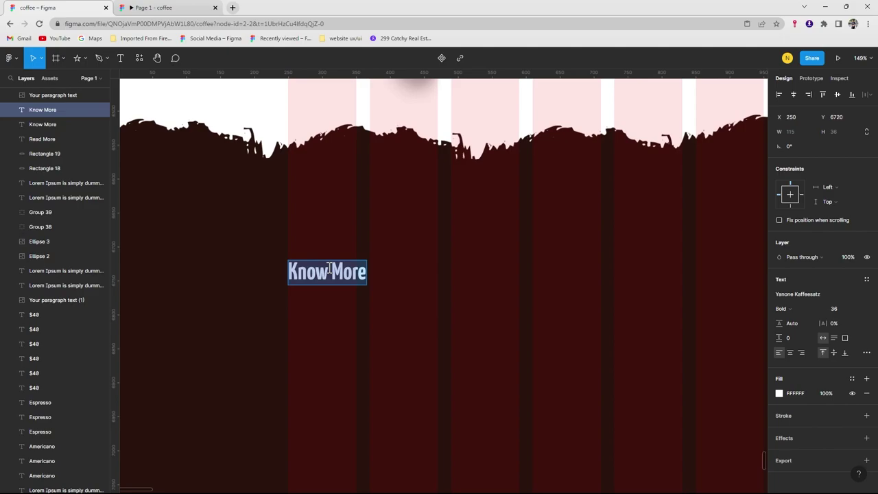
pyautogui.write('COFFEE CAFE')
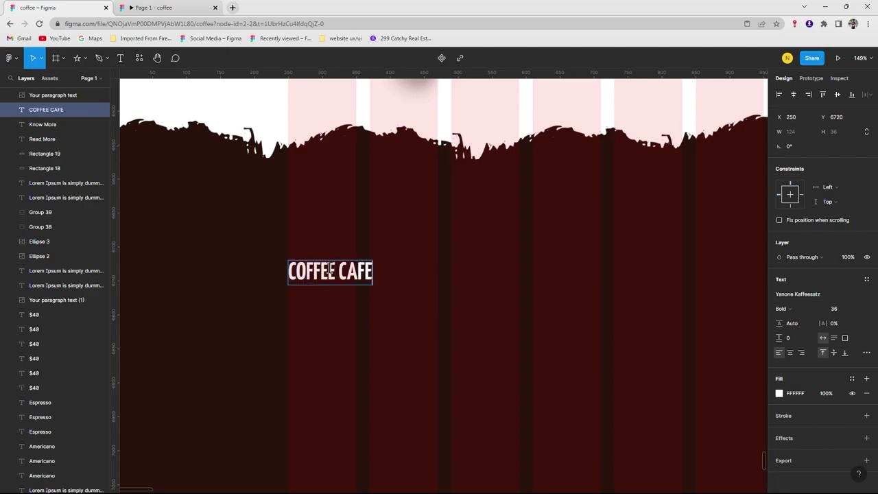
pyautogui.press('Escape')
# - Place a white copy of the Lorem Ipsum paragraph under COFFEE CAFE
pyautogui.scroll(-5, 340, 268)
pyautogui.scroll(4, 429, 276)
pyautogui.click(579, 301)
pyautogui.scroll(-3, 579, 206)
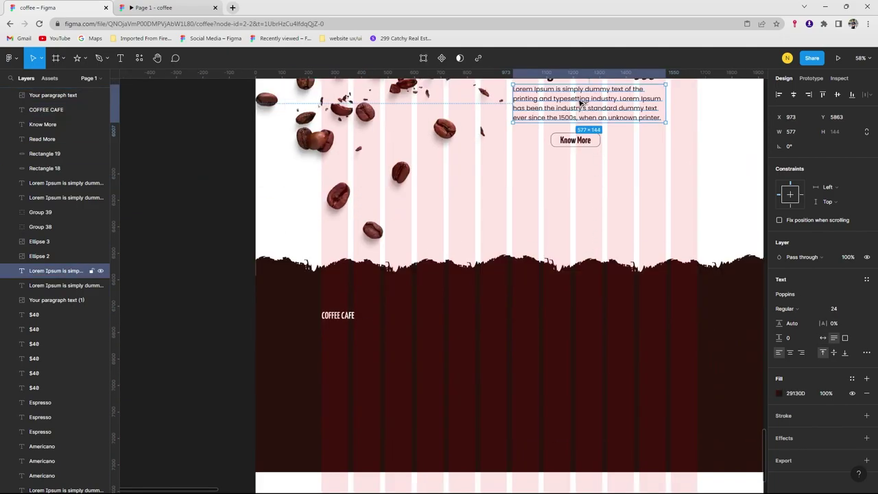
pyautogui.keyDown('alt'); pyautogui.moveTo(579, 102); pyautogui.dragTo(388, 345); pyautogui.keyUp('alt')
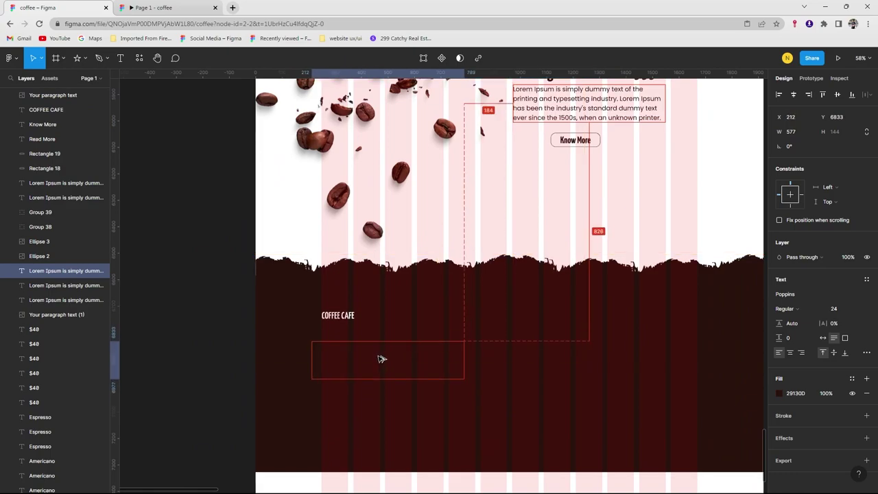
pyautogui.click(778, 392)
pyautogui.click(676, 288)
pyautogui.press('Escape')
pyautogui.scroll(-1, 535, 319)
pyautogui.keyDown('ctrl'); pyautogui.scroll(3, 385, 330); pyautogui.keyUp('ctrl')
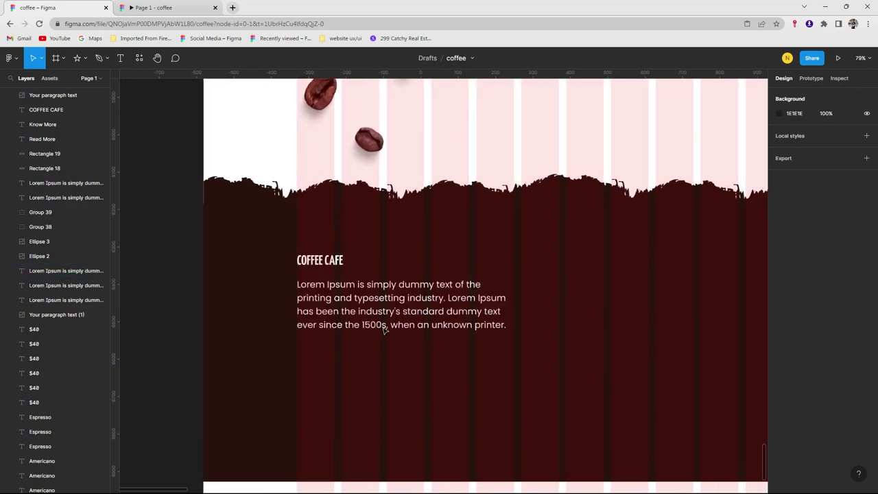
pyautogui.scroll(-3, 341, 270)
pyautogui.scroll(1, 333, 308)
pyautogui.keyDown('ctrl'); pyautogui.scroll(3, 323, 320); pyautogui.keyUp('ctrl')
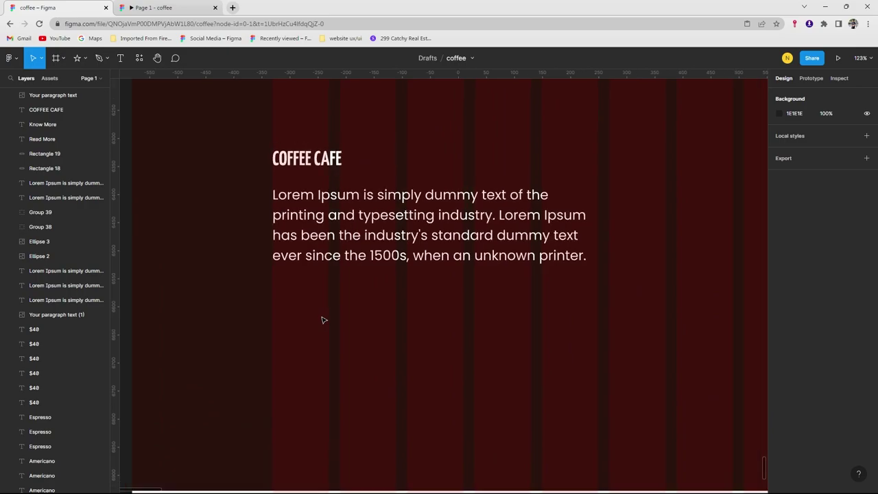
pyautogui.scroll(-1, 323, 320)
# - Add 'Copyright' and '2023 All rights reserved' text side by side below the paragraph
pyautogui.press('t')
pyautogui.click(277, 336)
pyautogui.write('Copyright')
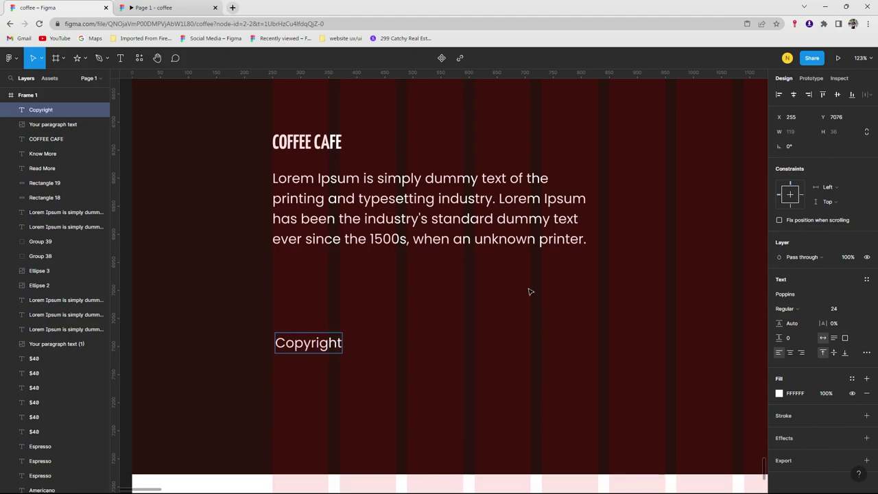
pyautogui.press('t')
pyautogui.click(379, 341)
pyautogui.write('2023 All rights reserved')
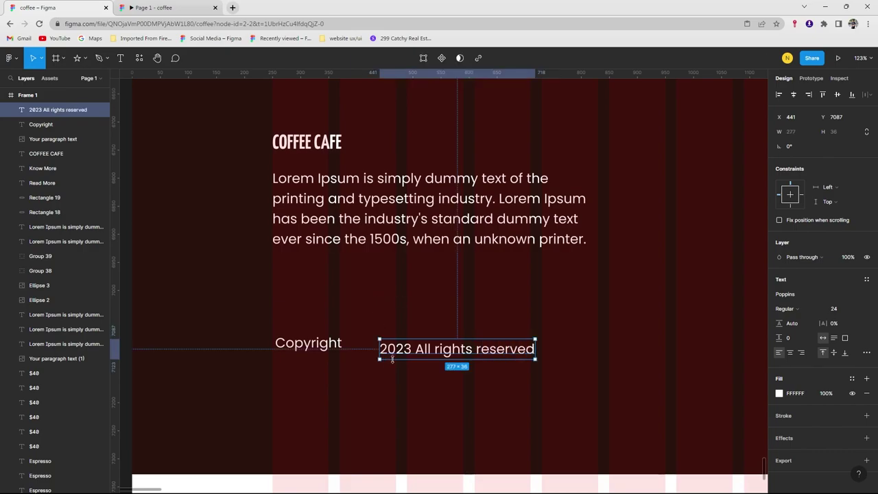
pyautogui.moveTo(414, 351); pyautogui.dragTo(395, 345)
pyautogui.press('Escape')
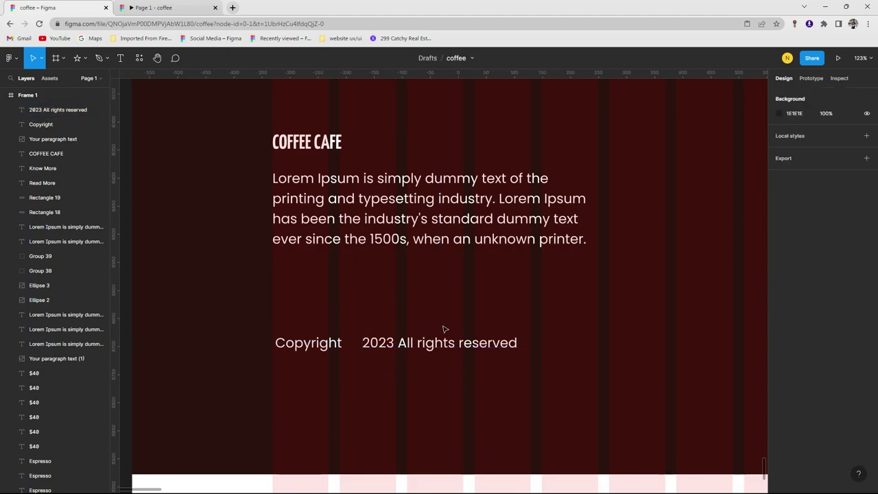
# - Duplicate the COFFEE CAFE heading onto the footer's right side
pyautogui.scroll(-1, 422, 355)
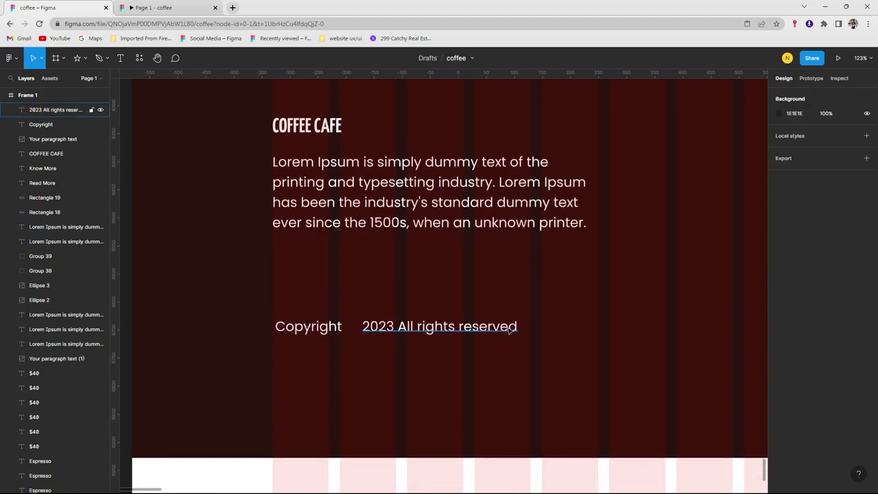
pyautogui.scroll(-1, 445, 334)
pyautogui.scroll(-2, 442, 333)
pyautogui.scroll(-2, 444, 334)
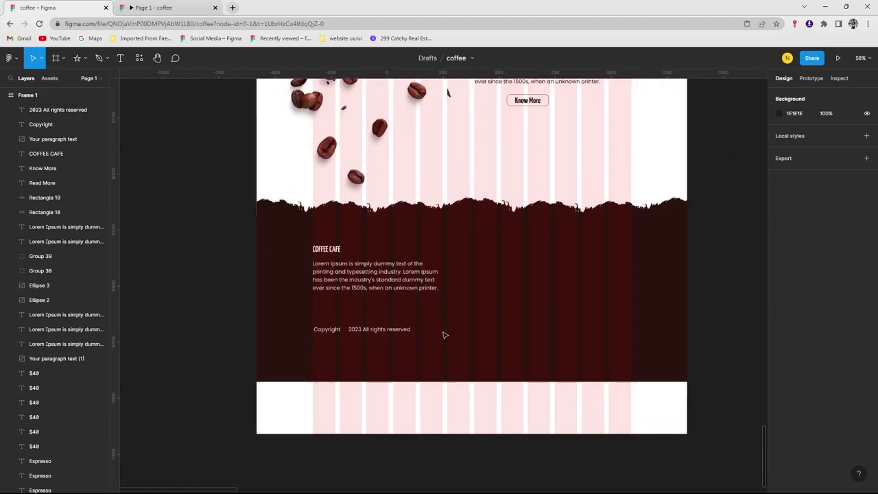
pyautogui.scroll(1, 400, 282)
pyautogui.scroll(1, 402, 282)
pyautogui.scroll(1, 402, 282)
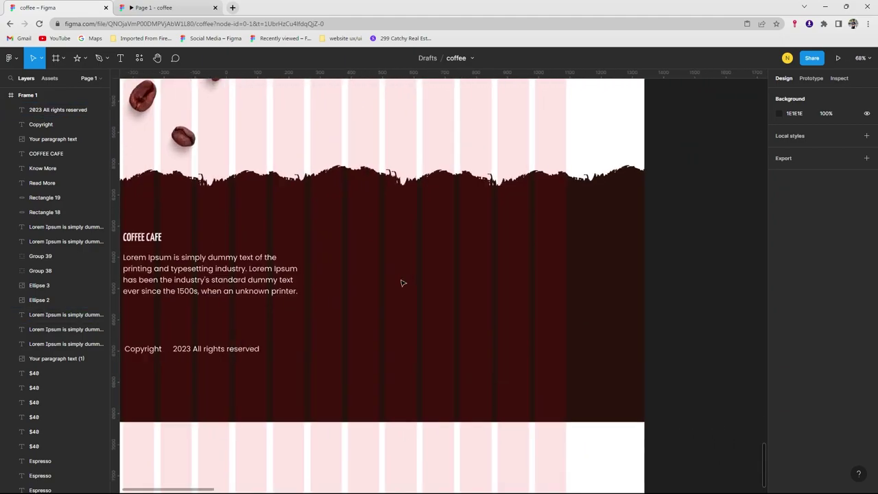
pyautogui.scroll(1, 402, 283)
pyautogui.scroll(-1, 402, 283)
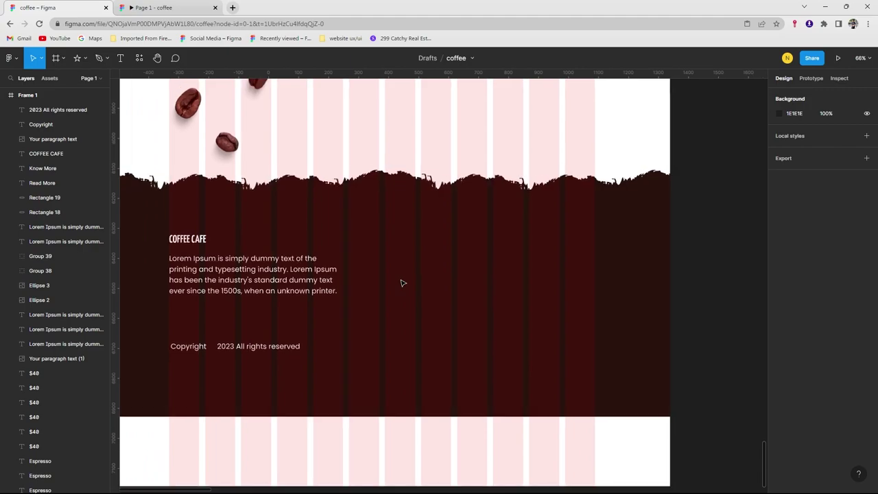
pyautogui.moveTo(194, 238); pyautogui.dragTo(511, 239)
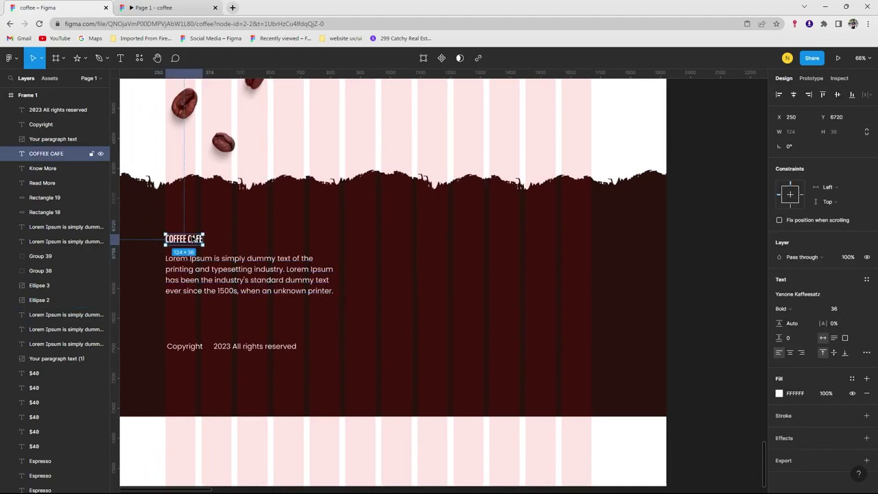
# - Retitle the copied right-side heading to Follow Us
pyautogui.press('Return')
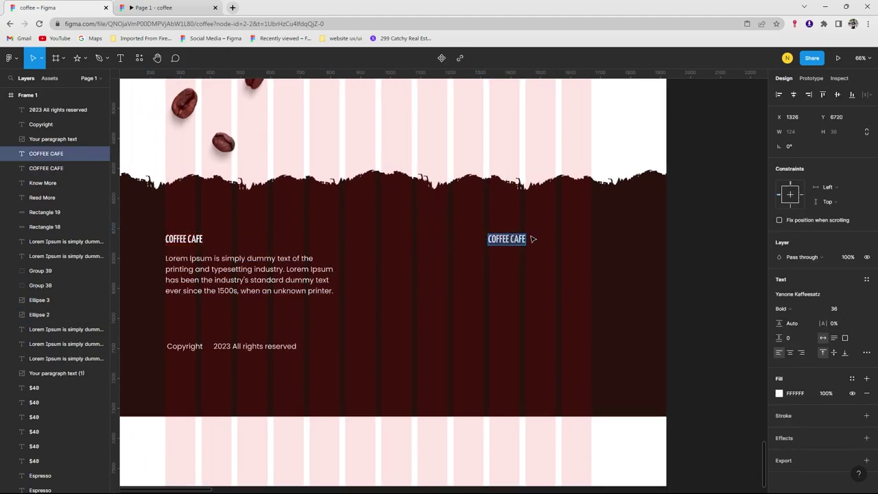
pyautogui.write('Follow Us')
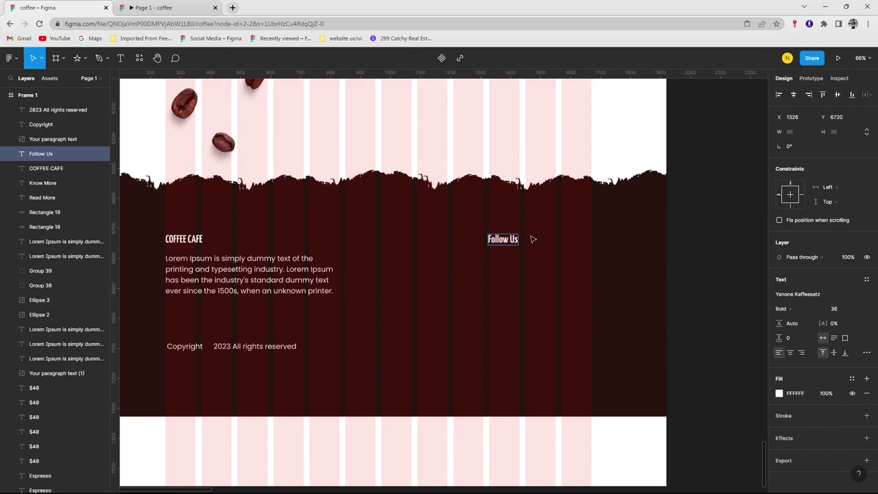
pyautogui.press('Escape')
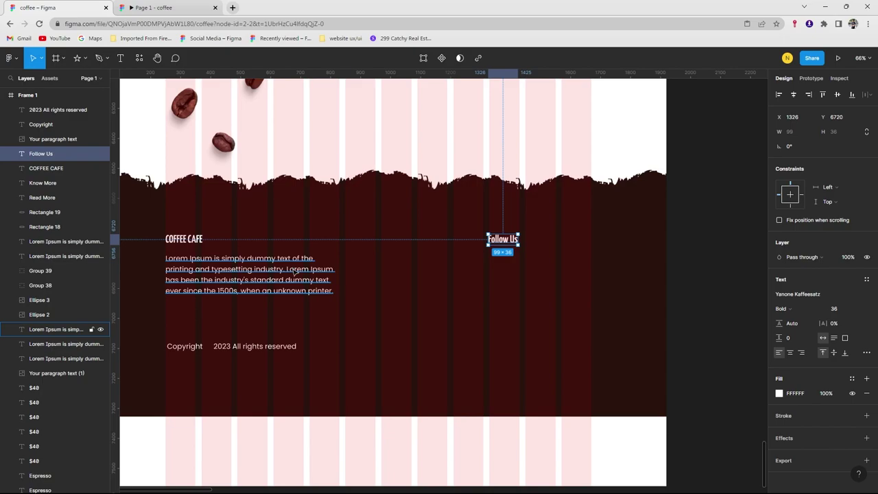
pyautogui.scroll(2, 487, 264)
pyautogui.scroll(-3, 336, 337)
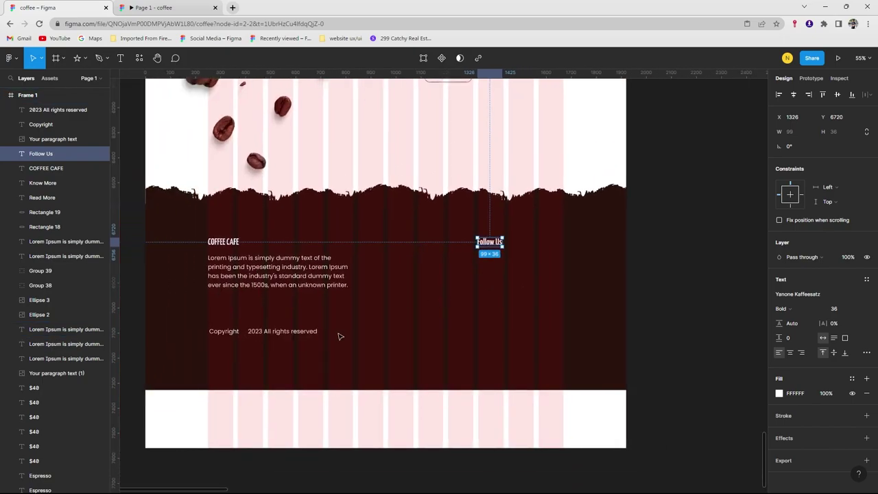
pyautogui.scroll(3, 234, 336)
# - Raise the copyright row toward the paragraph and nudge '2023 All rights reserved' right
pyautogui.click(231, 330)
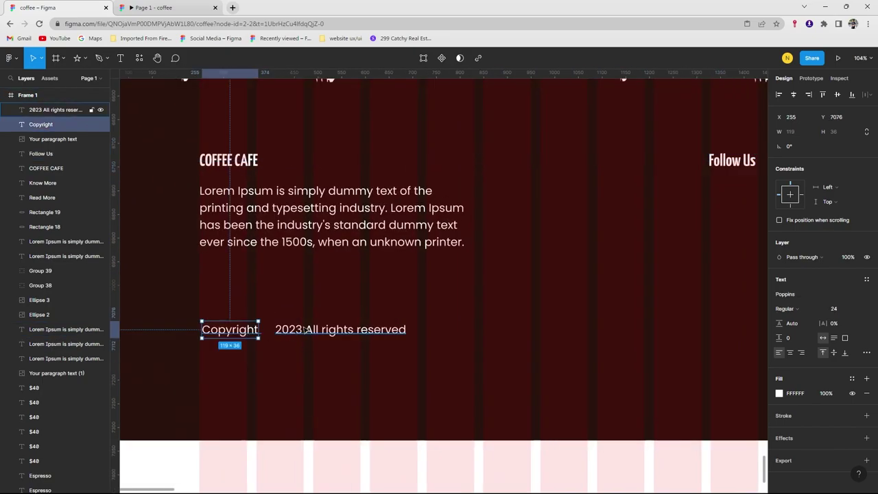
pyautogui.keyDown('shift'); pyautogui.click(305, 329); pyautogui.keyUp('shift')
pyautogui.moveTo(304, 330)
pyautogui.mouseDown()
pyautogui.moveTo(312, 306)
pyautogui.moveTo(309, 314)
pyautogui.mouseUp()
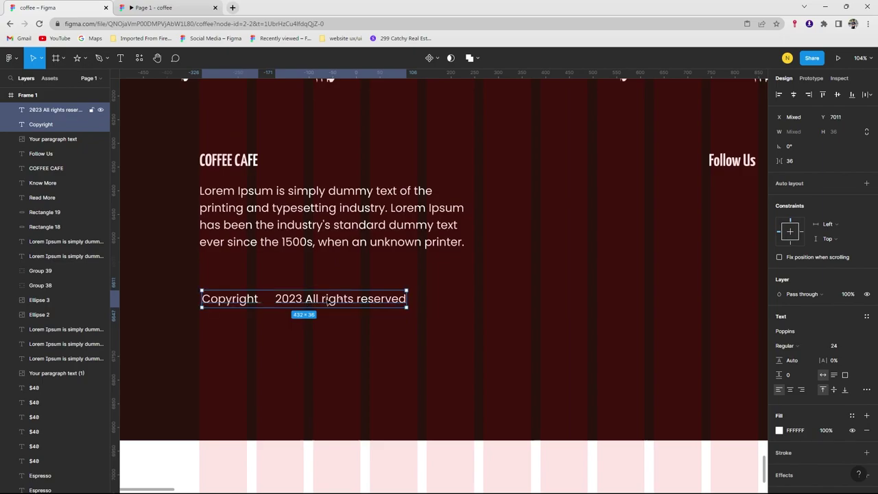
pyautogui.click(311, 314)
pyautogui.click(316, 299)
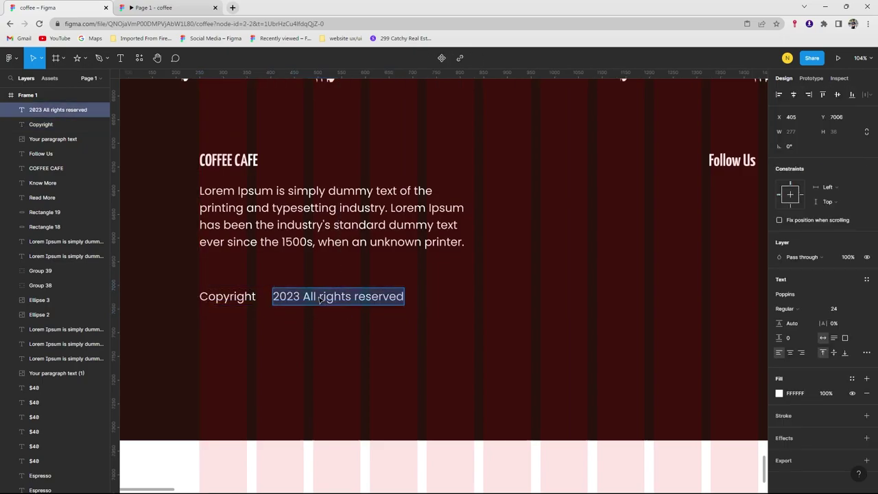
pyautogui.moveTo(316, 299); pyautogui.dragTo(324, 299)
pyautogui.click(364, 314)
# - Trim Frame 1 to 1920×7106 so the page ends at the footer
pyautogui.scroll(-3, 363, 314)
pyautogui.scroll(-3, 364, 312)
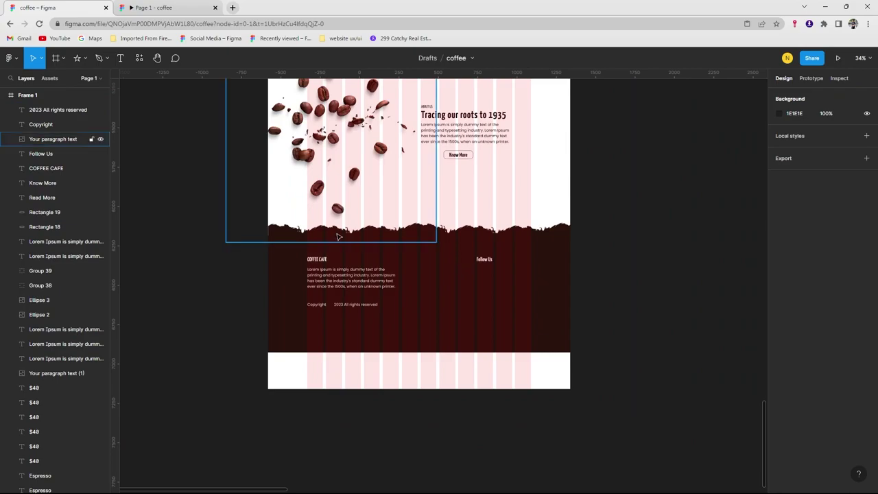
pyautogui.click(27, 94)
pyautogui.moveTo(330, 428); pyautogui.dragTo(331, 356)
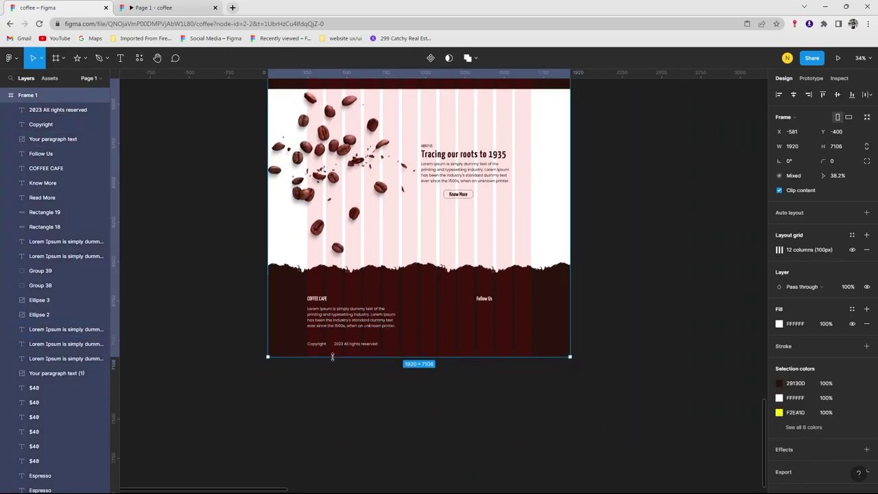
pyautogui.click(332, 356)
pyautogui.scroll(5, 334, 350)
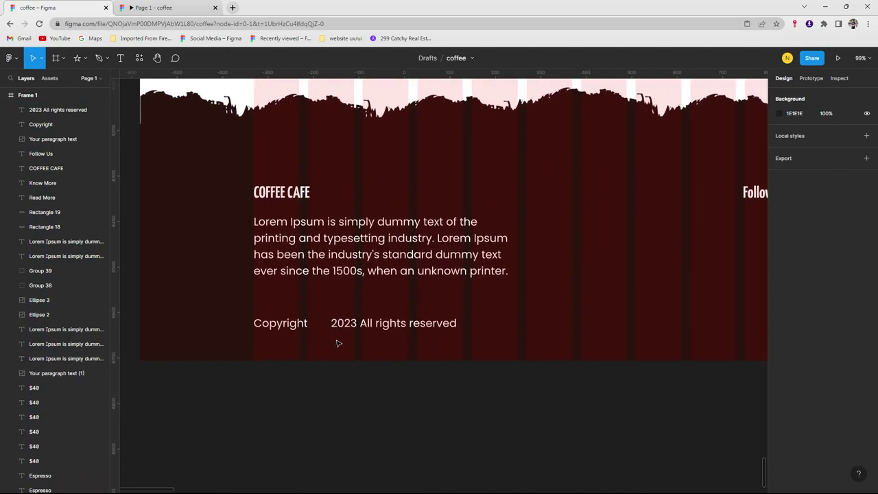
pyautogui.scroll(-3, 320, 353)
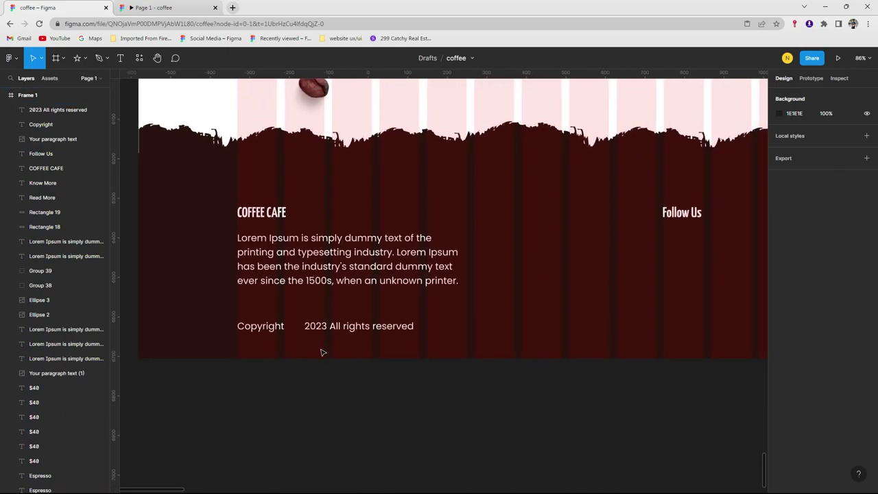
# - Insert copyright and Instagram icons below the footer with the Open icon plugin
pyautogui.rightClick(422, 433)
pyautogui.moveTo(426, 469)
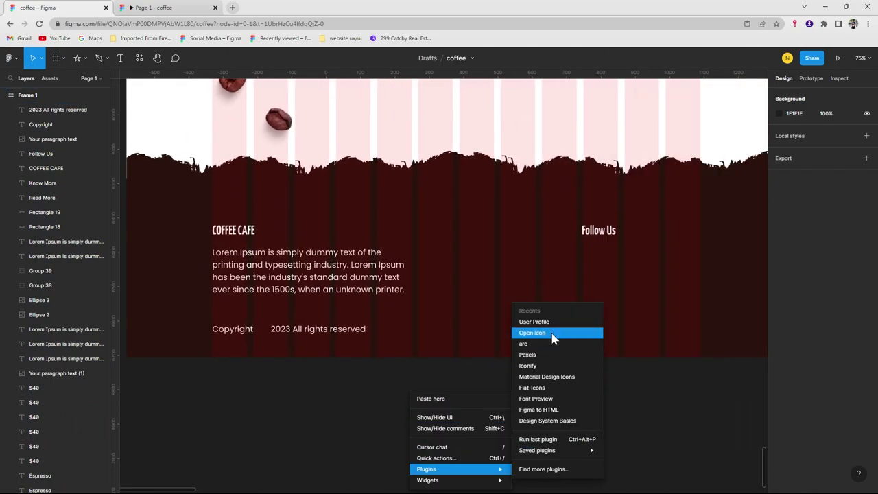
pyautogui.click(539, 285)
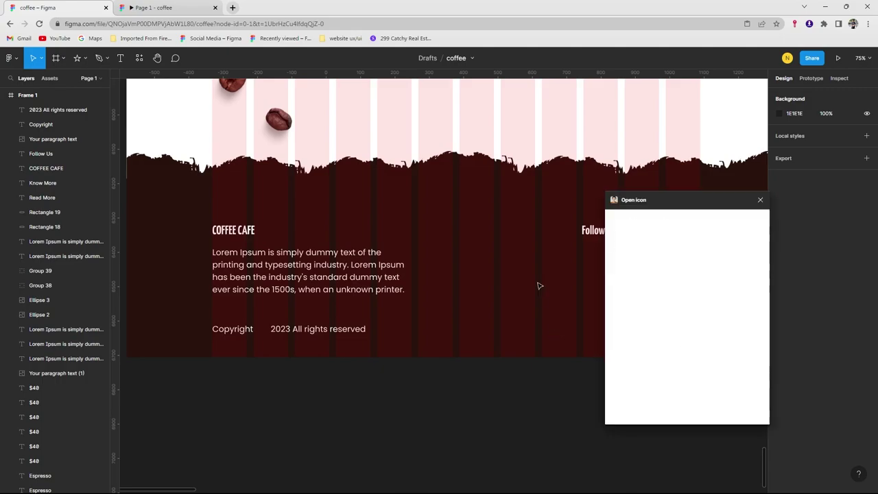
pyautogui.write('co')
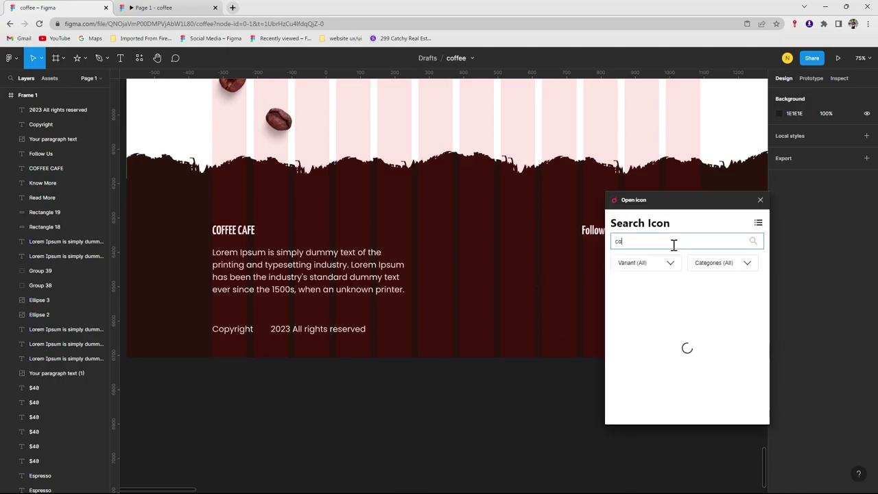
pyautogui.write('py')
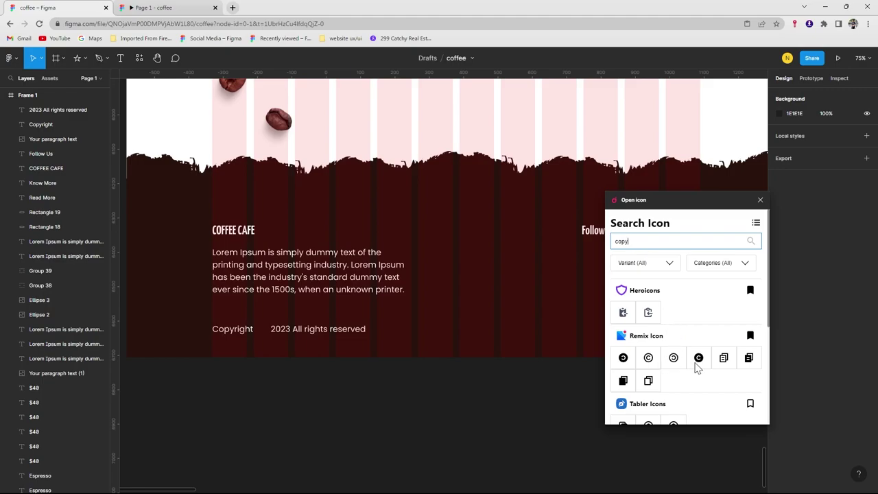
pyautogui.moveTo(698, 357); pyautogui.dragTo(409, 392)
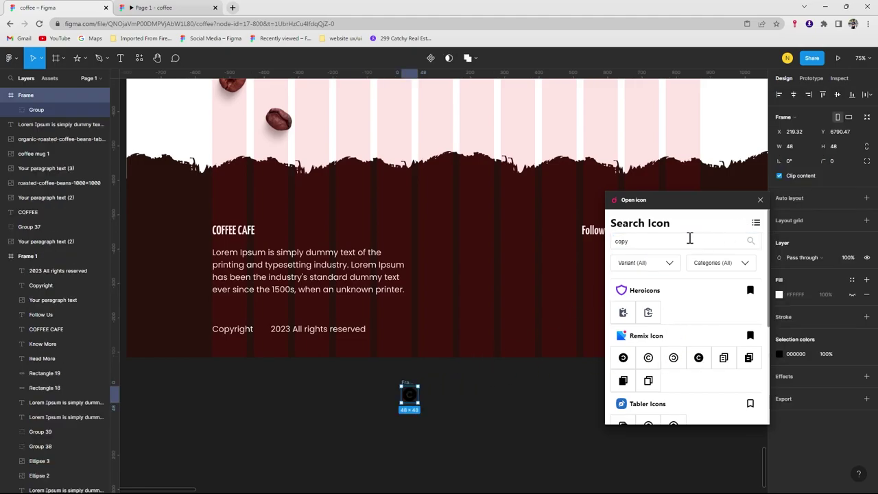
pyautogui.moveTo(689, 238); pyautogui.dragTo(612, 247)
pyautogui.write('ta')
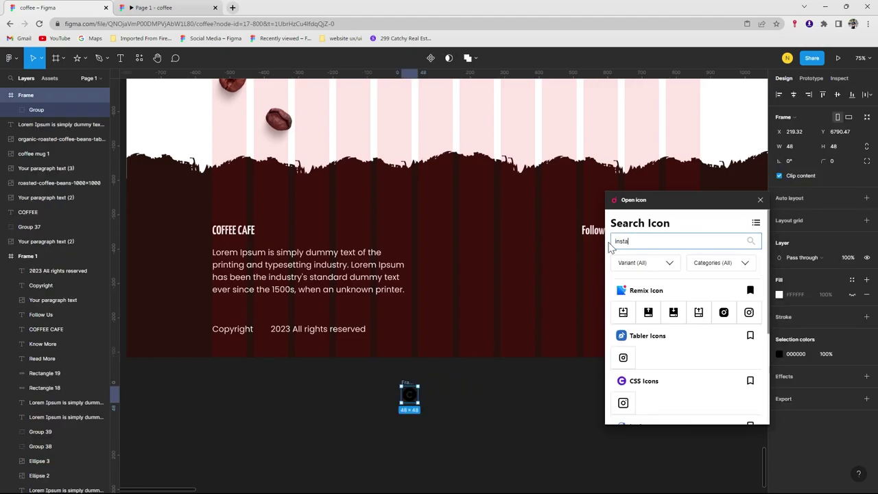
pyautogui.moveTo(726, 314); pyautogui.dragTo(463, 396)
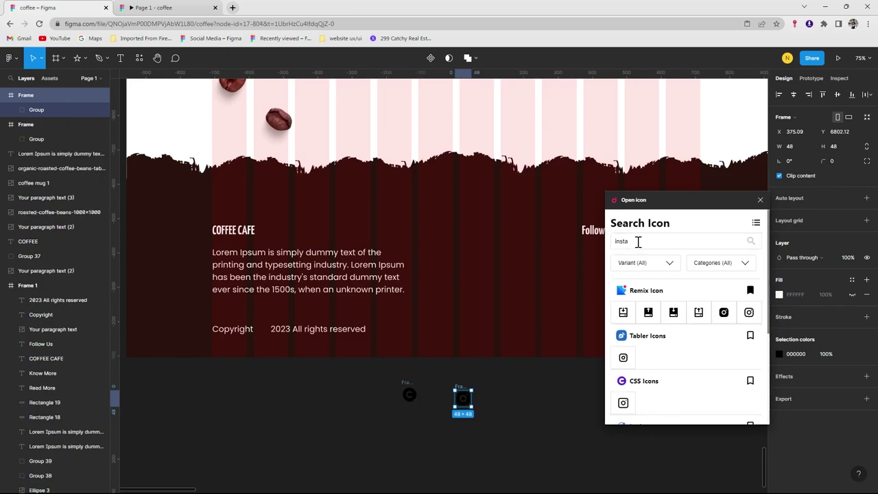
# - Add Facebook and Twitter icons to the canvas from the icon search
pyautogui.doubleClick(637, 242)
pyautogui.write('faceboo')
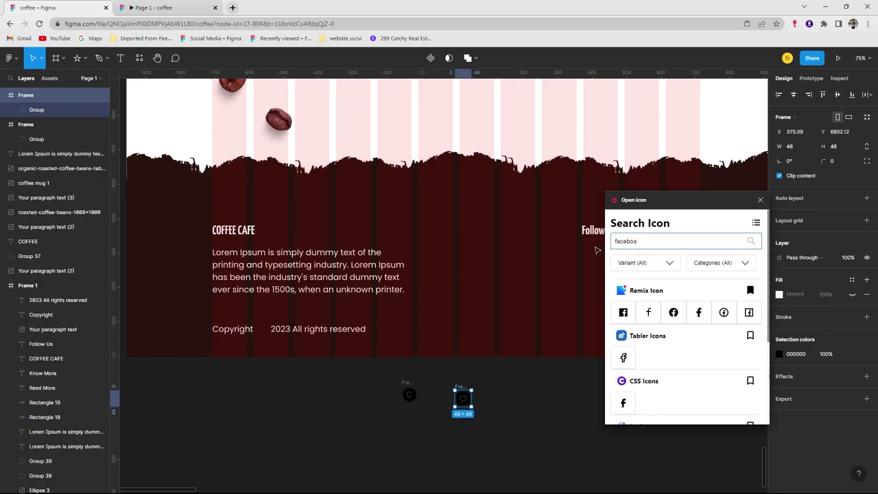
pyautogui.click(673, 312)
pyautogui.moveTo(686, 242); pyautogui.dragTo(603, 248)
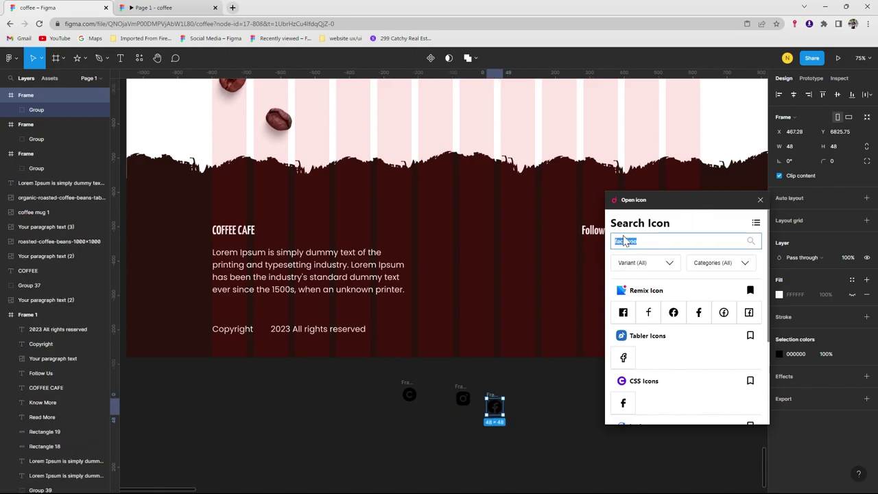
pyautogui.write('t')
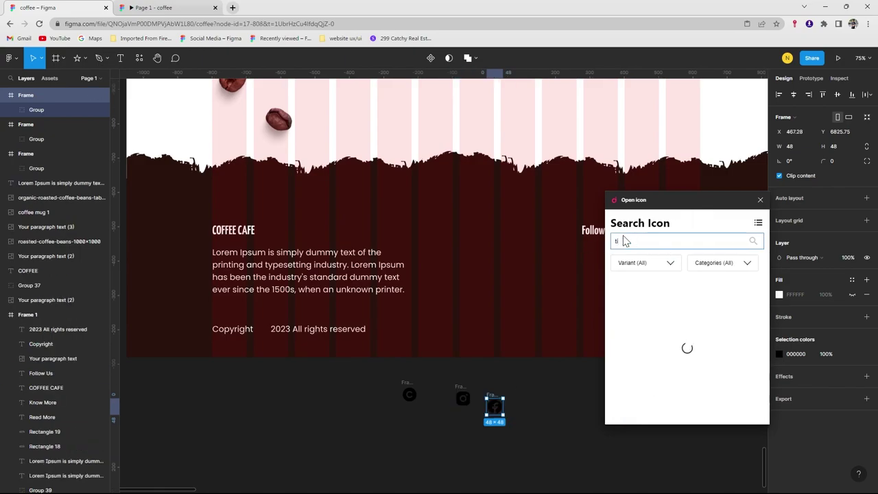
pyautogui.write('witt')
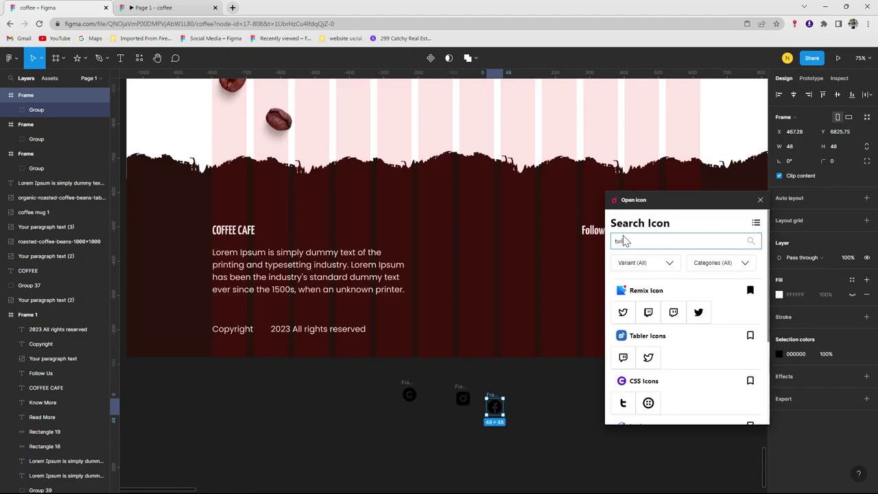
pyautogui.moveTo(622, 312); pyautogui.dragTo(631, 313)
pyautogui.moveTo(535, 410); pyautogui.dragTo(537, 412)
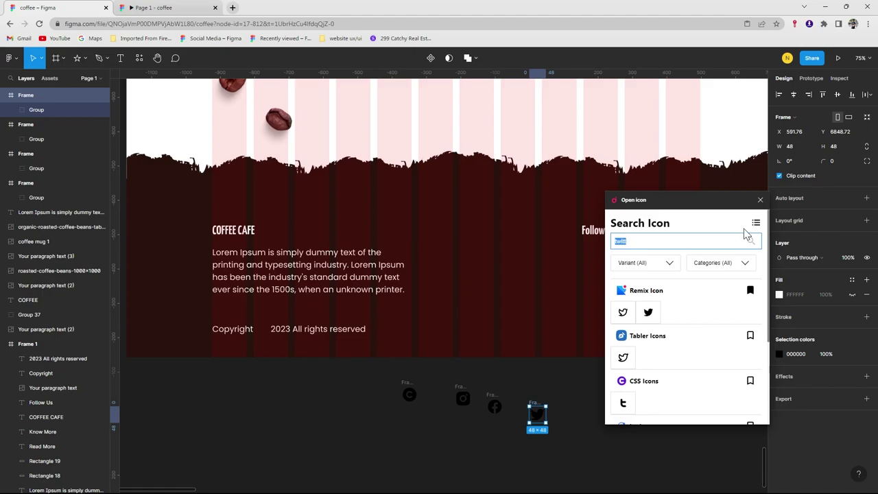
# - Add LinkedIn and heart icons below the footer, then close the icon plugin
pyautogui.write('lik')
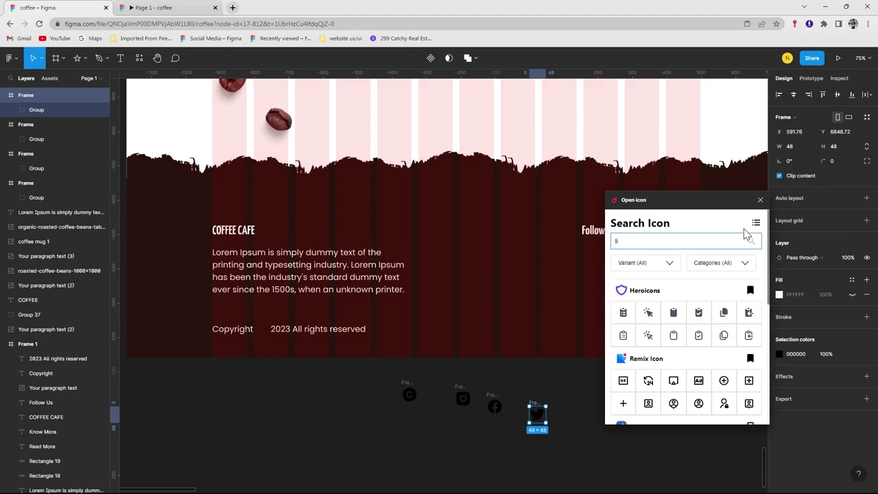
pyautogui.write('k')
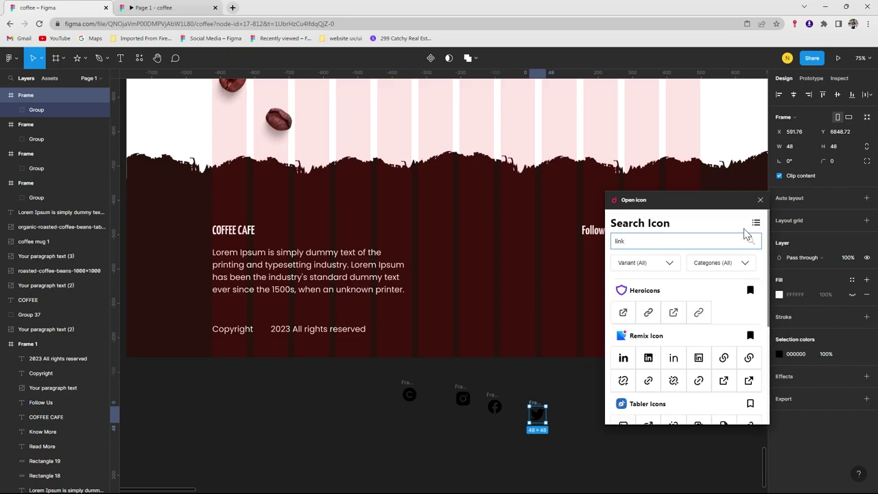
pyautogui.click(648, 357)
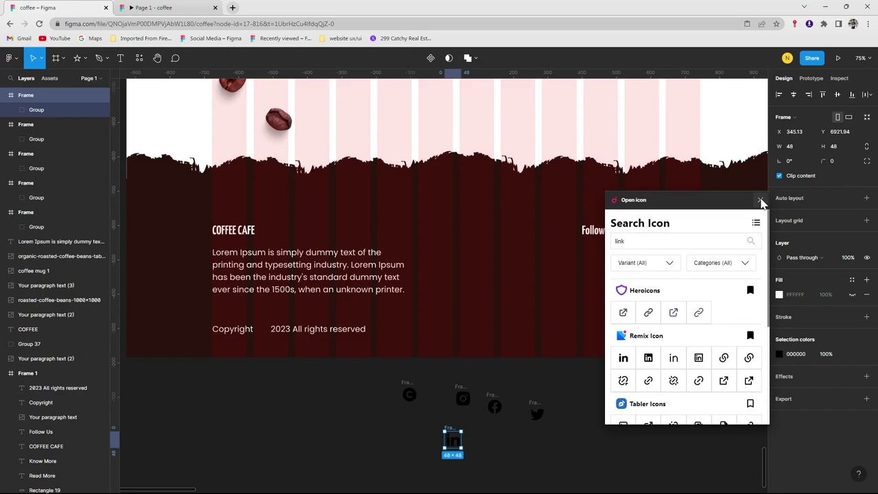
pyautogui.doubleClick(630, 240)
pyautogui.write('e')
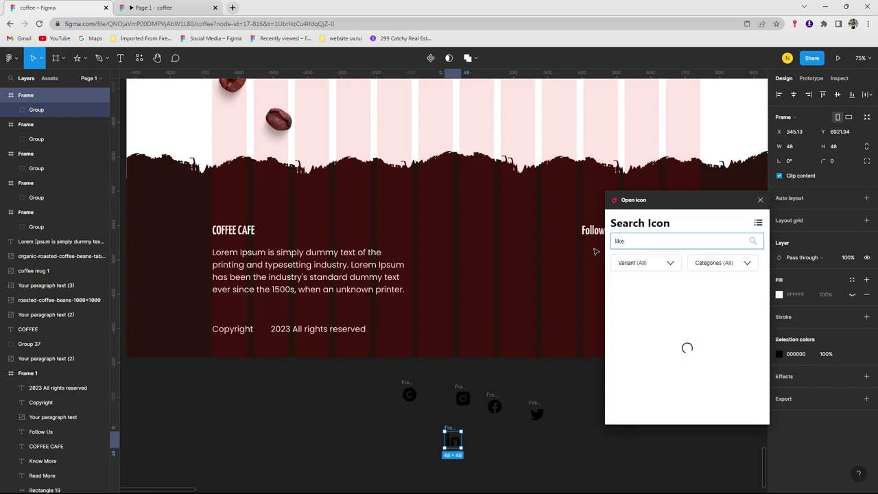
pyautogui.scroll(-2, 621, 275)
pyautogui.scroll(-1, 620, 274)
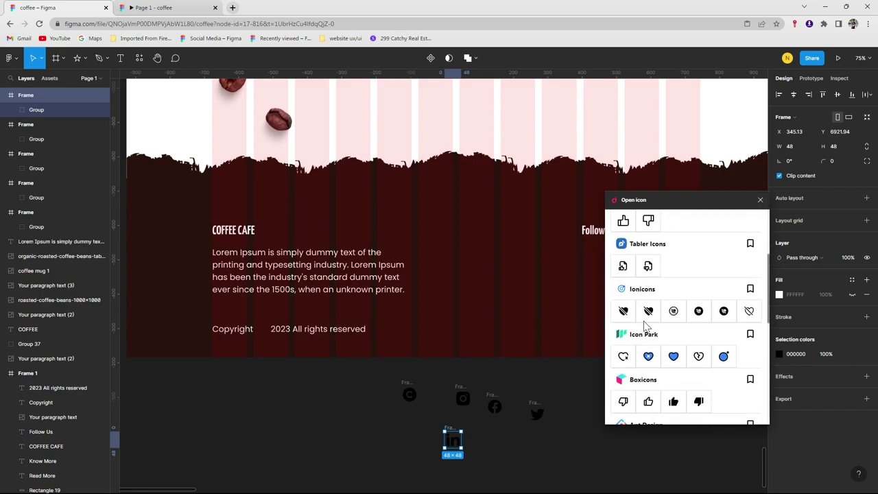
pyautogui.scroll(-3, 696, 278)
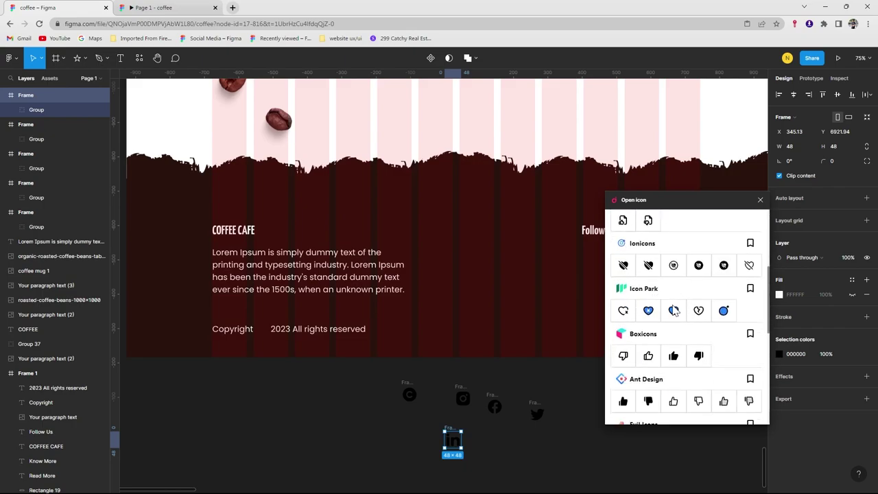
pyautogui.scroll(-2, 674, 310)
pyautogui.scroll(-3, 671, 304)
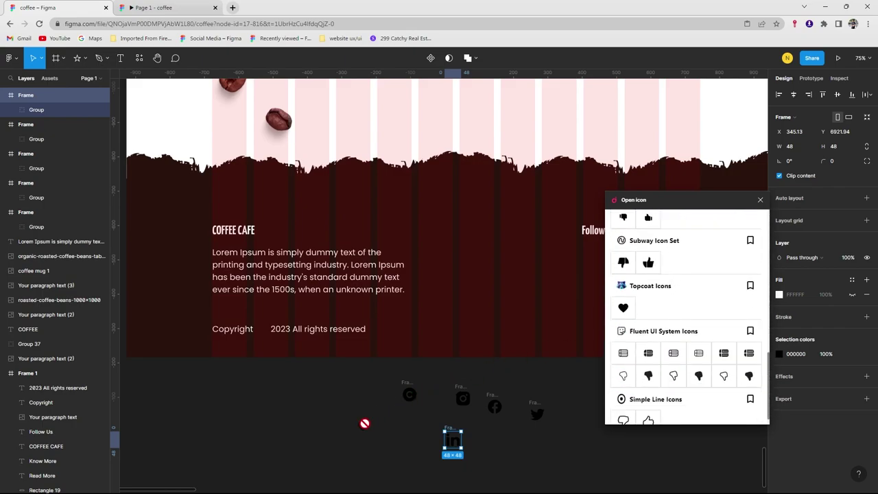
pyautogui.moveTo(364, 423); pyautogui.dragTo(365, 426)
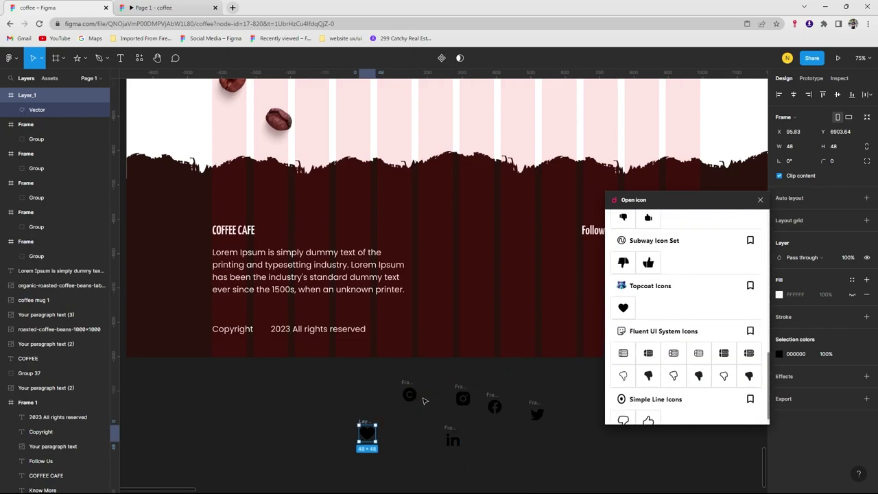
pyautogui.click(759, 200)
# - Move the copyright icon between 'Copyright' and '2023' and shrink it to 39×39
pyautogui.scroll(2, 392, 386)
pyautogui.scroll(2, 617, 411)
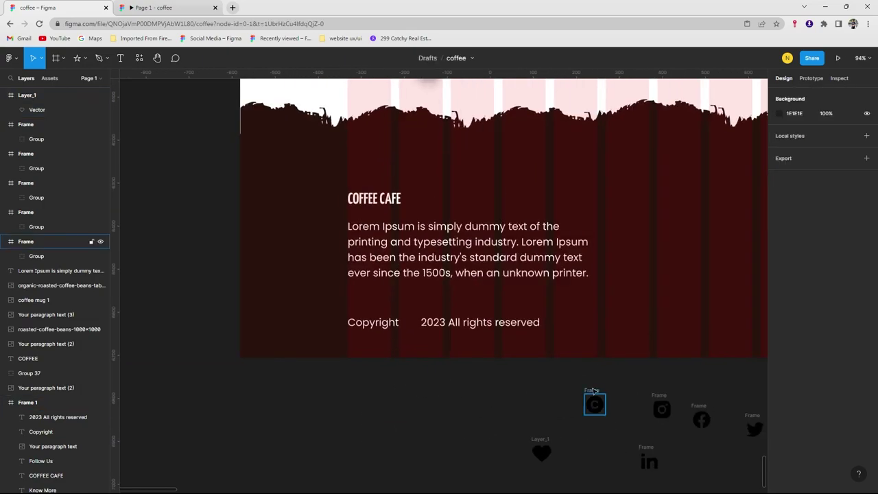
pyautogui.moveTo(593, 391); pyautogui.dragTo(411, 311)
pyautogui.scroll(5, 405, 329)
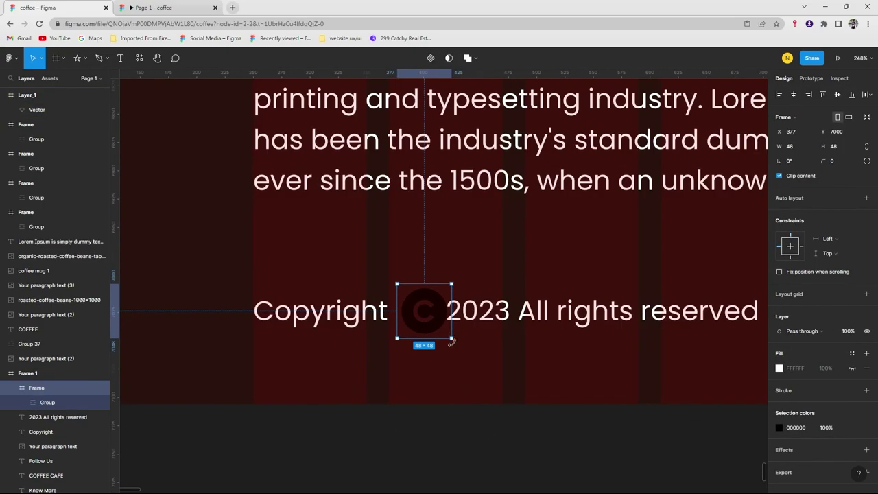
pyautogui.moveTo(452, 341); pyautogui.dragTo(418, 317)
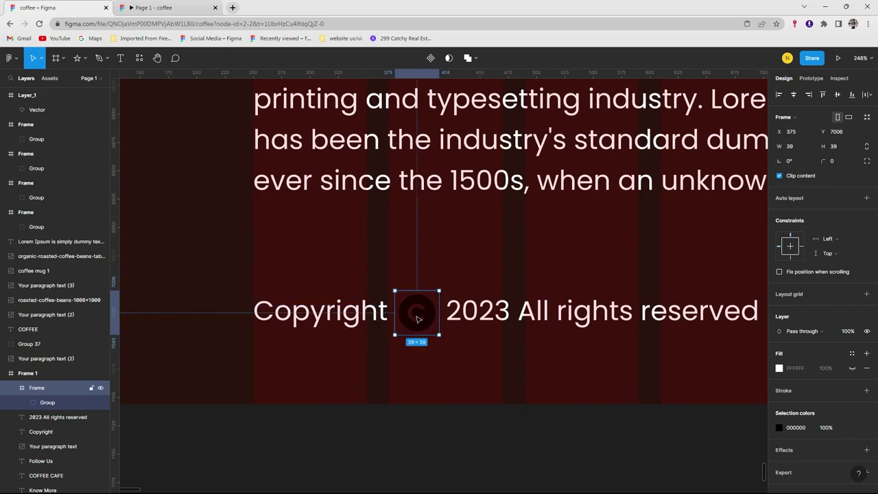
# - Fill the copyright icon with the yellow document-colour swatch
pyautogui.scroll(-5, 417, 317)
pyautogui.scroll(3, 418, 317)
pyautogui.scroll(-3, 419, 317)
pyautogui.scroll(-3, 419, 317)
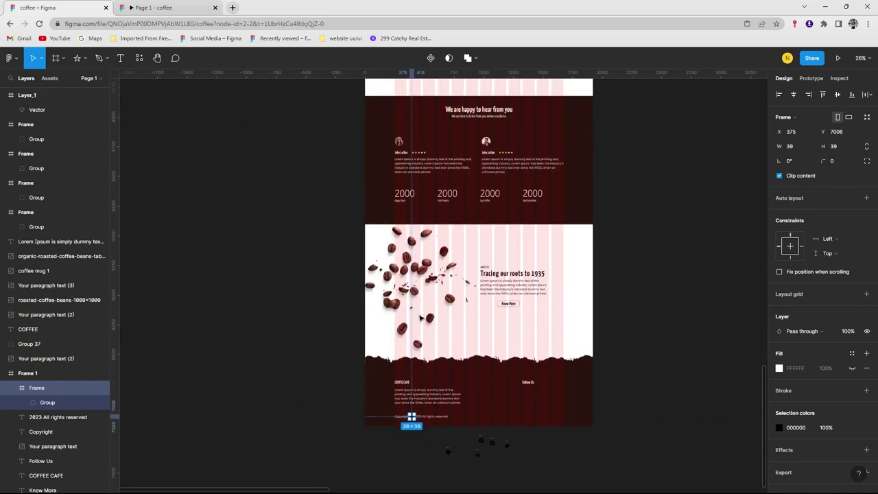
pyautogui.scroll(3, 420, 316)
pyautogui.scroll(-2, 420, 317)
pyautogui.click(779, 427)
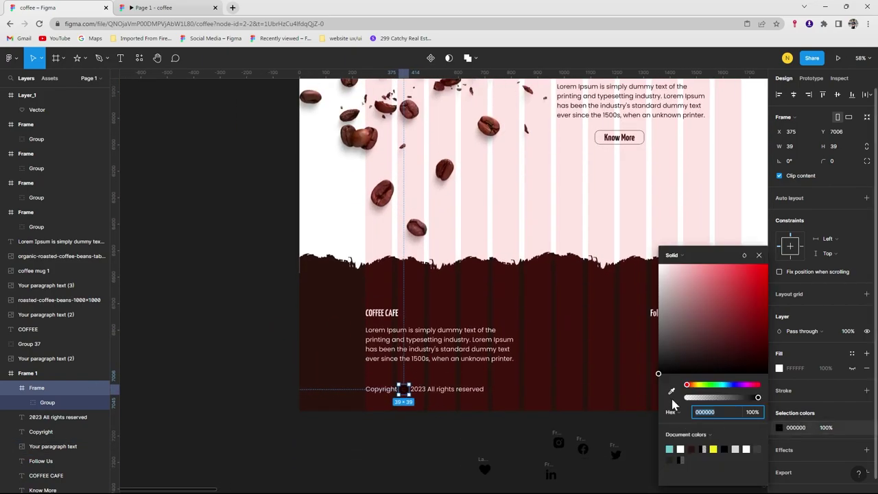
pyautogui.click(711, 449)
pyautogui.press('Escape')
pyautogui.click(418, 412)
pyautogui.scroll(-3, 425, 402)
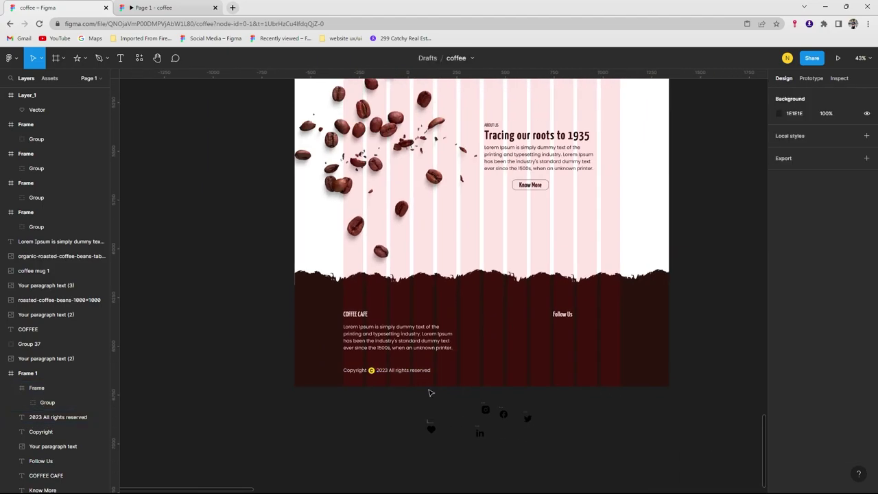
# - Drag the Instagram, LinkedIn, Facebook and Twitter icons into a row beside 'Follow Us'
pyautogui.scroll(5, 446, 411)
pyautogui.moveTo(452, 375); pyautogui.dragTo(613, 197)
pyautogui.moveTo(440, 428)
pyautogui.mouseDown()
pyautogui.moveTo(693, 186)
pyautogui.moveTo(646, 187)
pyautogui.mouseUp()
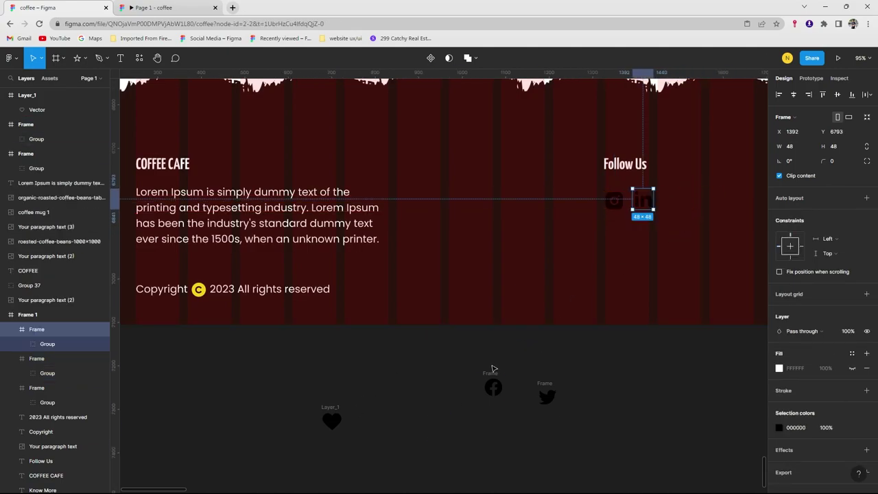
pyautogui.moveTo(493, 387); pyautogui.dragTo(675, 190)
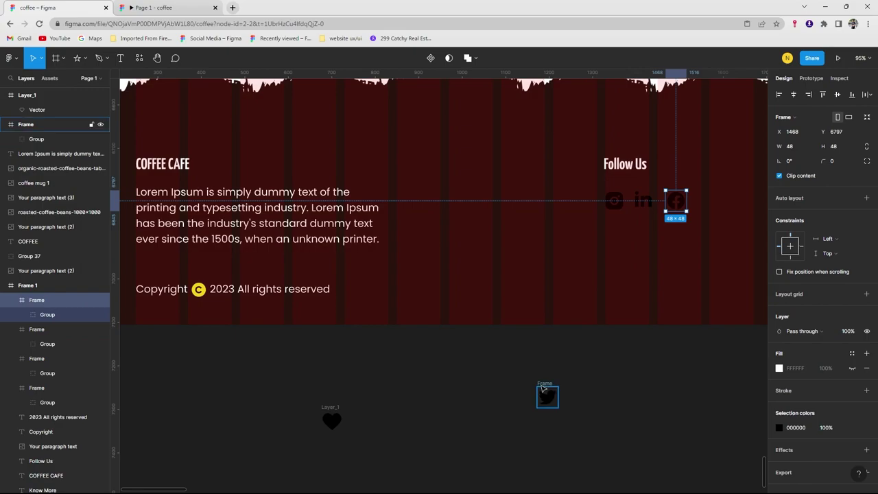
pyautogui.moveTo(547, 396); pyautogui.dragTo(701, 190)
# - Align the four social icons by vertical centers and distribute them with even horizontal spacing
pyautogui.hscroll(3, 708, 191)
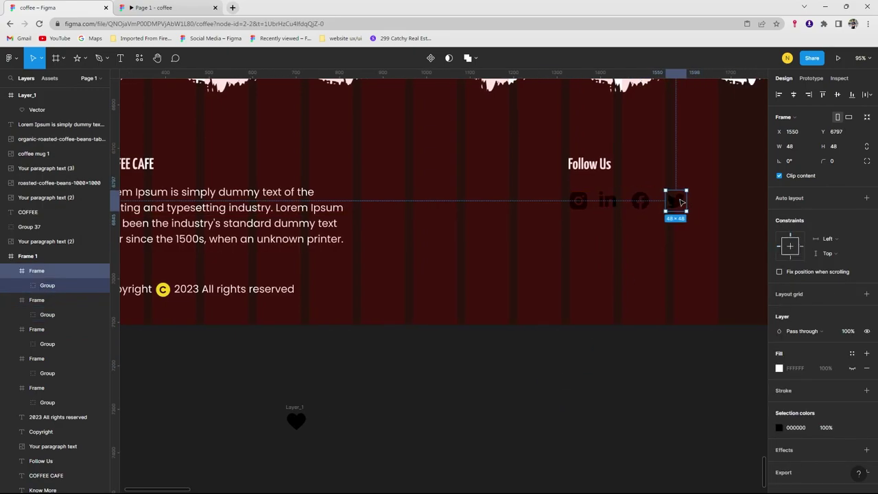
pyautogui.scroll(5, 494, 275)
pyautogui.keyDown('shift'); pyautogui.click(474, 277); pyautogui.keyUp('shift')
pyautogui.keyDown('shift'); pyautogui.click(526, 288); pyautogui.keyUp('shift')
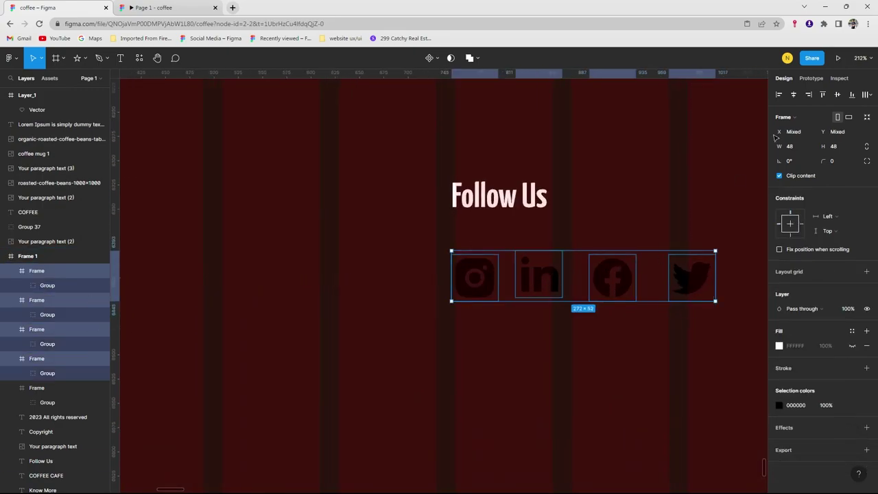
pyautogui.click(837, 95)
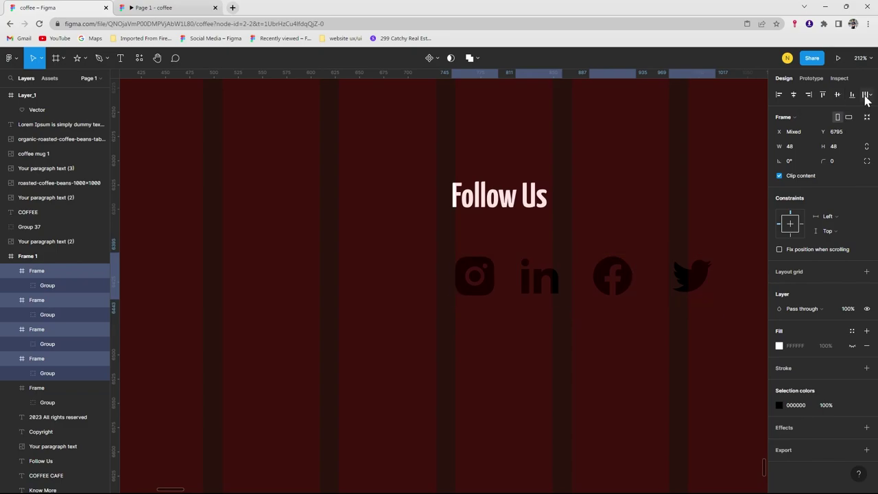
pyautogui.click(865, 96)
pyautogui.click(788, 134)
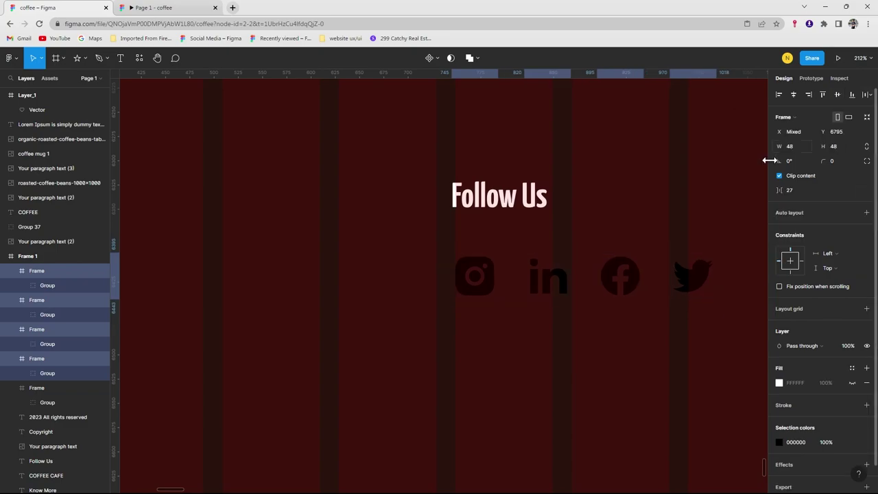
# - Recolour the four social icons white and start a text line under the copyright
pyautogui.click(779, 442)
pyautogui.click(674, 448)
pyautogui.click(578, 300)
pyautogui.scroll(-5, 582, 299)
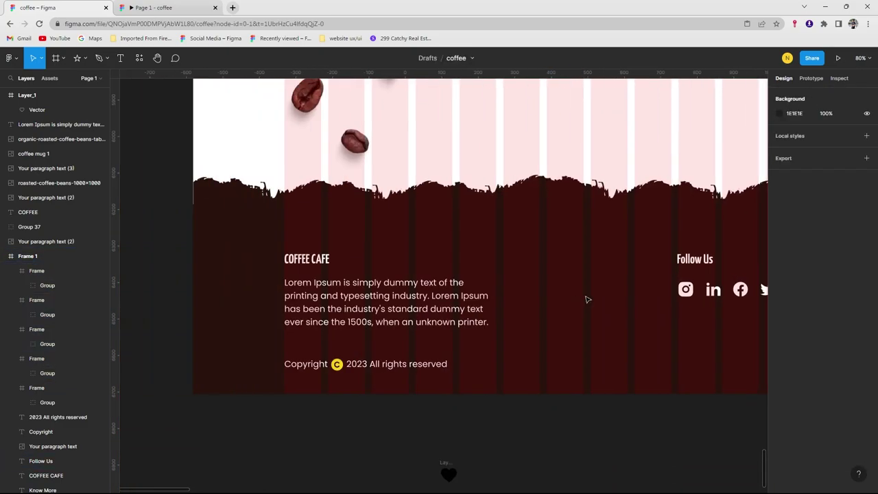
pyautogui.scroll(-3, 549, 299)
pyautogui.scroll(3, 446, 299)
pyautogui.scroll(2, 420, 299)
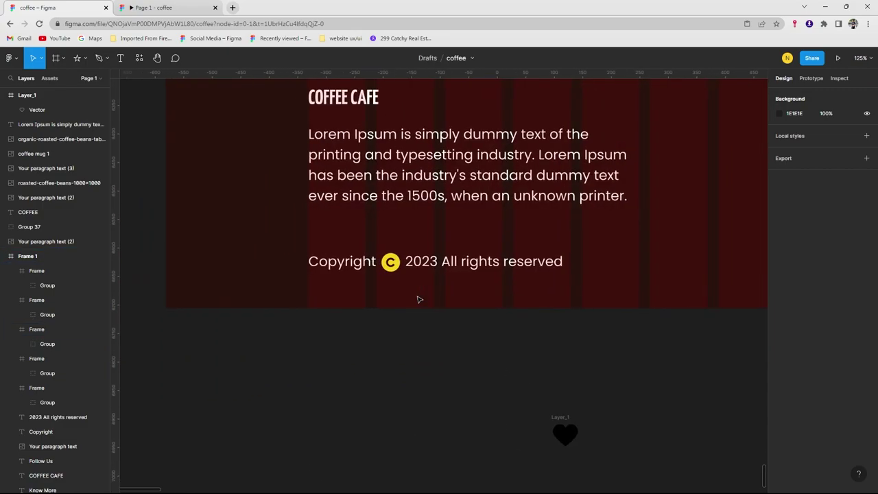
pyautogui.press('t')
pyautogui.click(312, 289)
pyautogui.write('Made with')
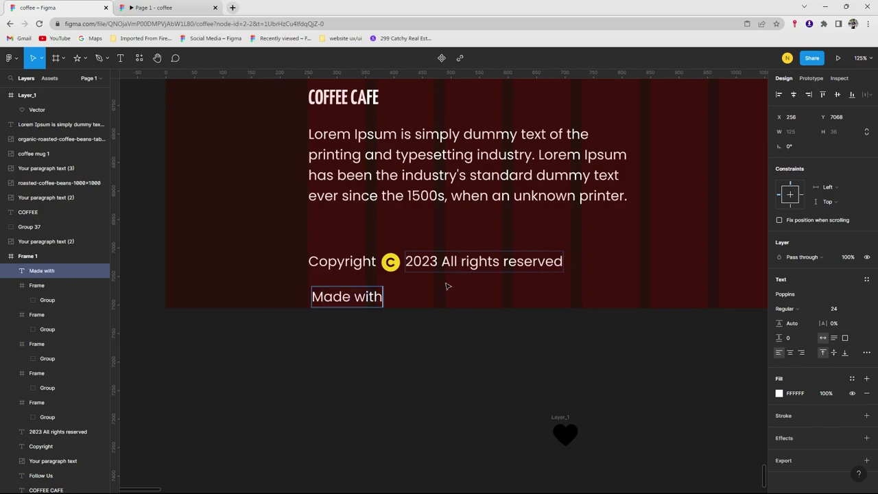
# - Finish the 'Made with' text and set both copyright texts to font size 16
pyautogui.press('Escape')
pyautogui.scroll(3, 343, 295)
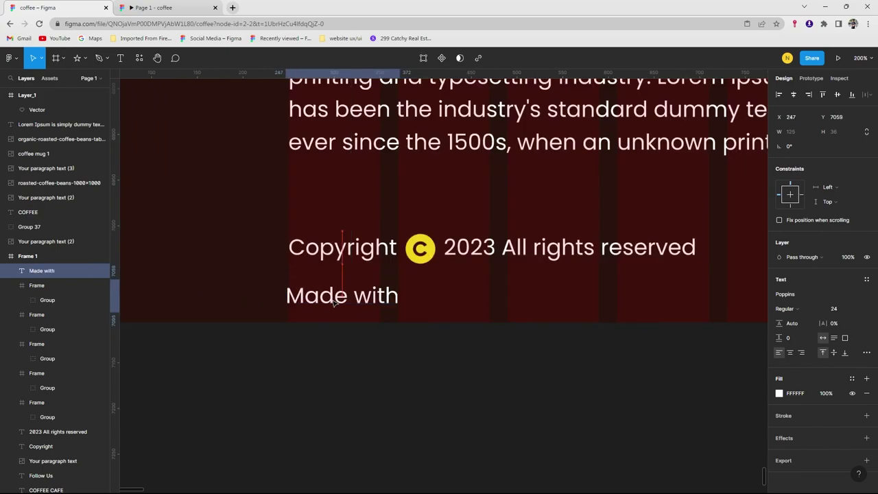
pyautogui.moveTo(344, 296); pyautogui.dragTo(344, 291)
pyautogui.click(40, 446)
pyautogui.keyDown('shift'); pyautogui.click(57, 431); pyautogui.keyUp('shift')
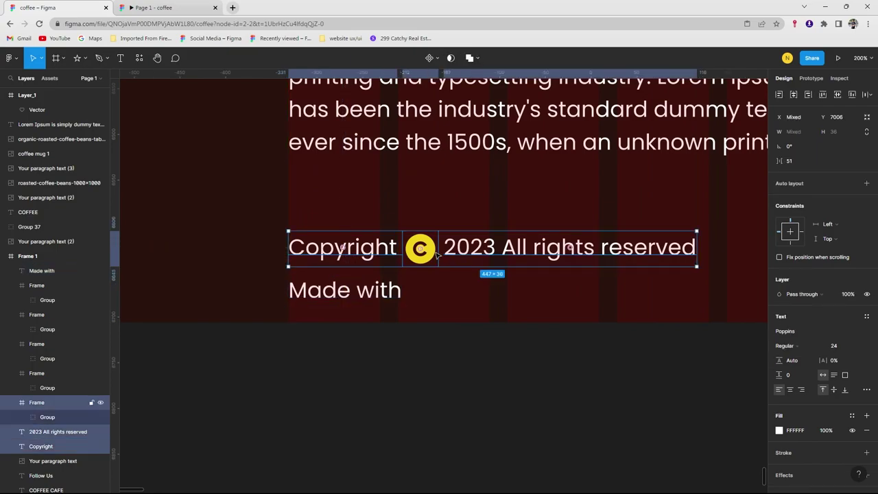
pyautogui.click(57, 431)
pyautogui.keyDown('shift'); pyautogui.click(40, 446); pyautogui.keyUp('shift')
pyautogui.click(858, 346)
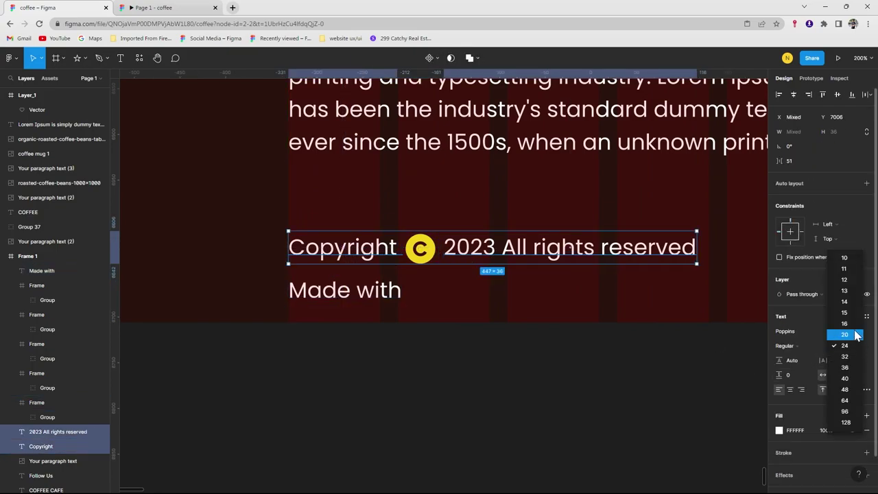
pyautogui.click(857, 322)
# - Realign 'Copyright', the yellow C icon and '2023 All rights reserved' into one row
pyautogui.click(336, 243)
pyautogui.moveTo(336, 244); pyautogui.dragTo(336, 254)
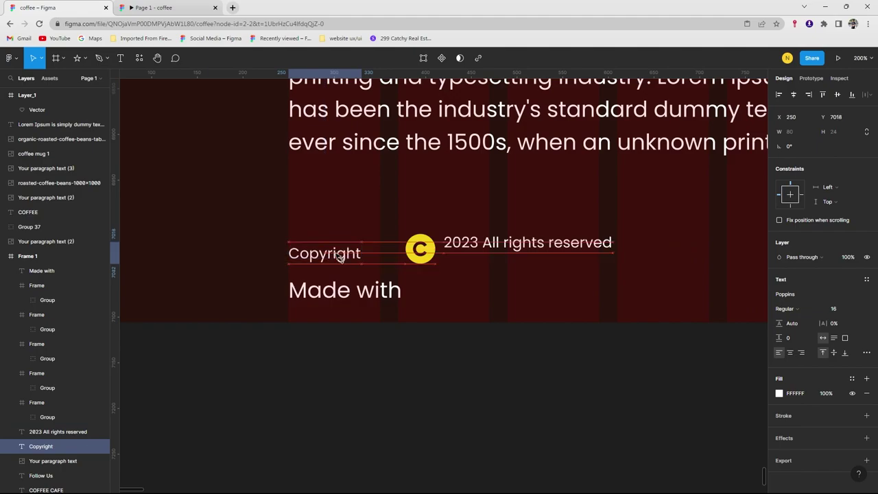
pyautogui.moveTo(419, 249); pyautogui.dragTo(391, 254)
pyautogui.click(521, 242)
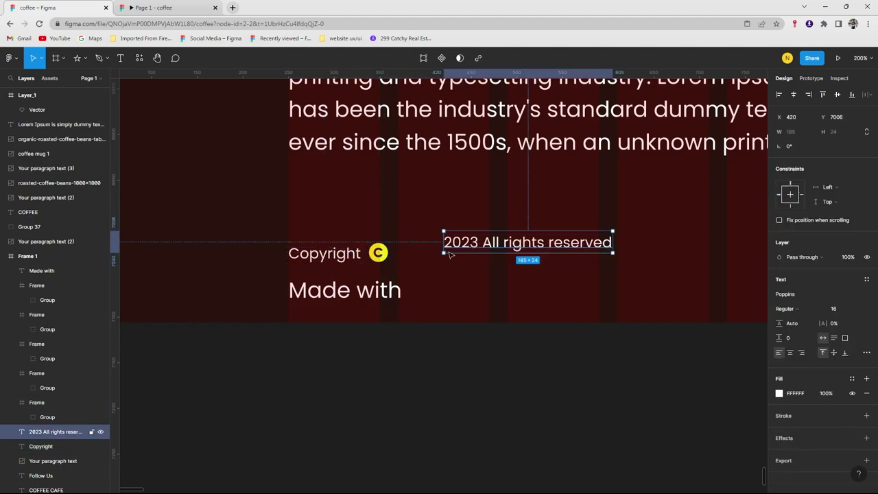
pyautogui.moveTo(521, 242); pyautogui.dragTo(475, 251)
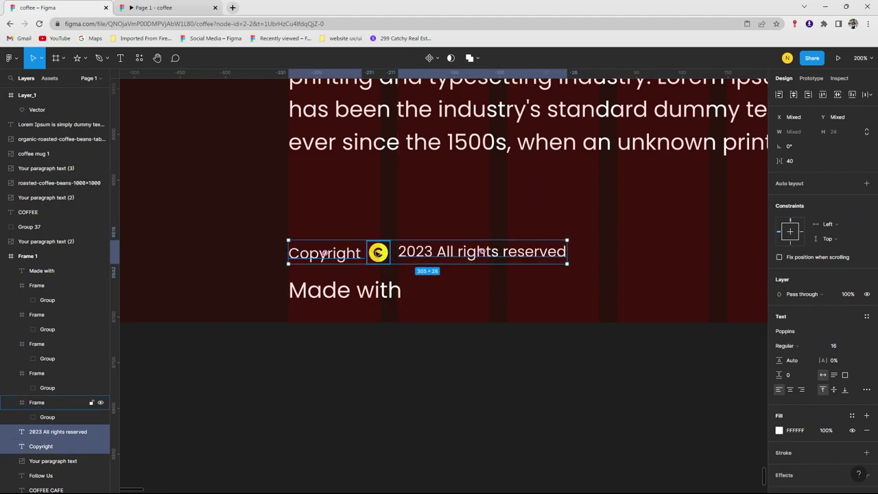
# - Set 'Made with' to size 16 under the copyright line and bring the heart beside it
pyautogui.click(376, 289)
pyautogui.click(856, 310)
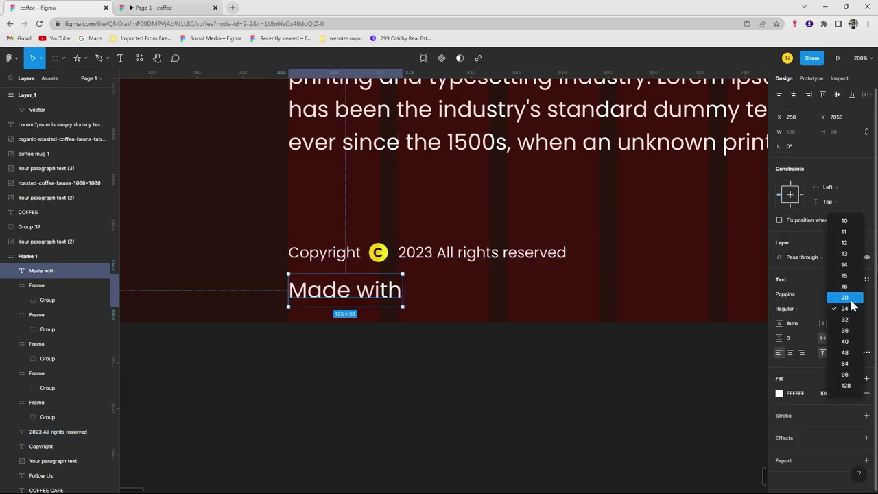
pyautogui.click(842, 267)
pyautogui.moveTo(332, 293); pyautogui.dragTo(329, 288)
pyautogui.click(372, 333)
pyautogui.scroll(-3, 547, 339)
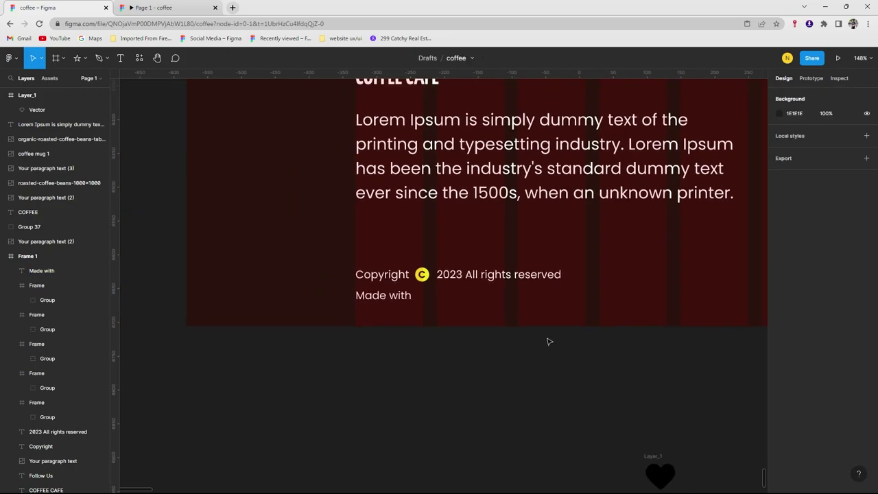
pyautogui.moveTo(657, 473); pyautogui.dragTo(416, 285)
# - Resize the heart icon to 25×25 and place it right of 'Made with'
pyautogui.keyDown('ctrl'); pyautogui.scroll(5, 408, 264); pyautogui.keyUp('ctrl')
pyautogui.click(409, 264)
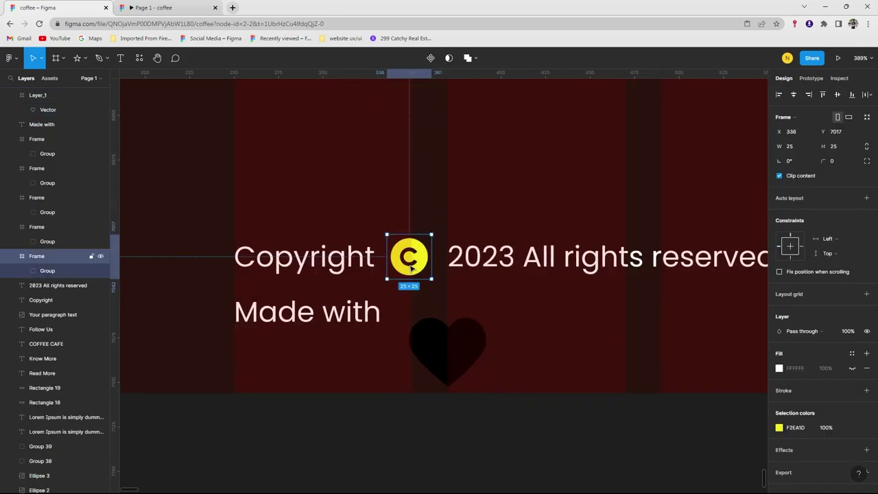
pyautogui.click(426, 308)
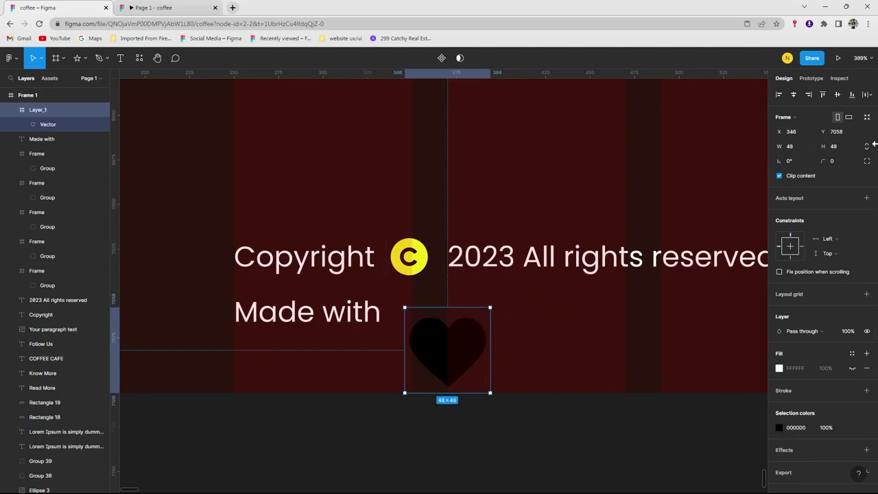
pyautogui.write('25')
pyautogui.press('Return')
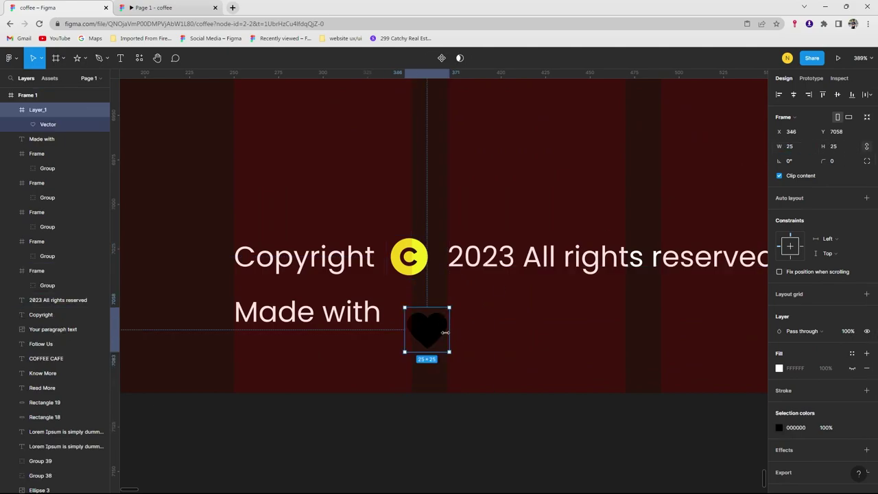
pyautogui.moveTo(427, 334); pyautogui.dragTo(412, 315)
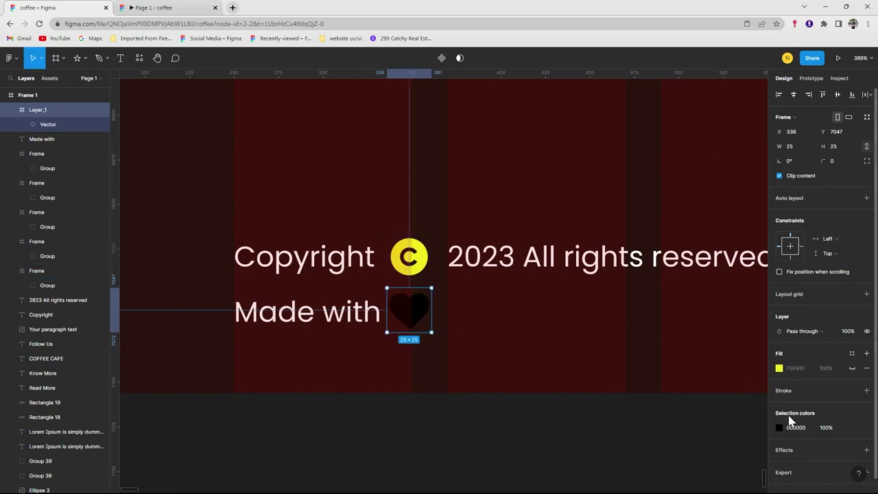
pyautogui.scroll(-1, 790, 420)
# - Remove the heart's fill and give it a yellow F2EA1D outline stroke
pyautogui.click(866, 376)
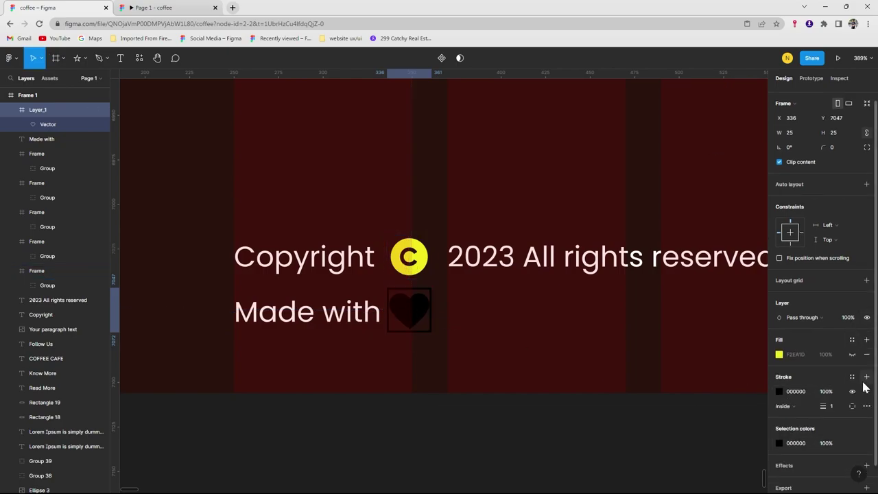
pyautogui.doubleClick(420, 314)
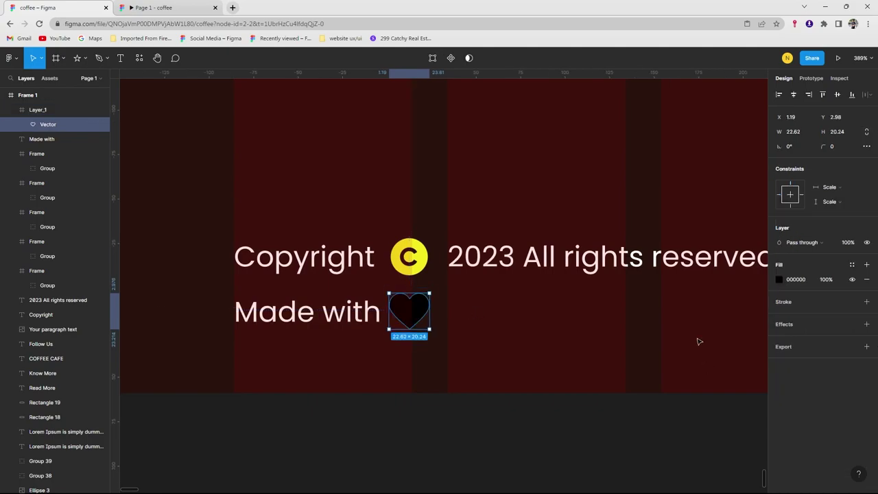
pyautogui.click(866, 302)
pyautogui.click(866, 279)
pyautogui.click(778, 302)
pyautogui.click(713, 448)
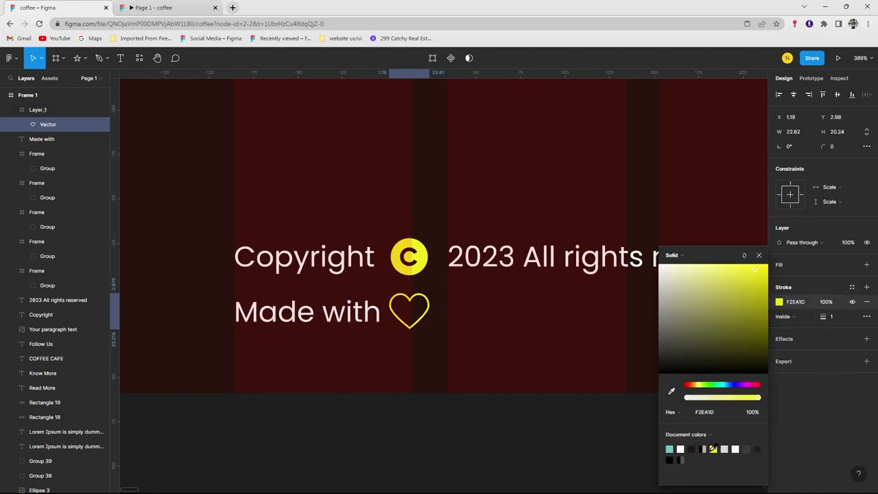
pyautogui.click(474, 307)
# - Start a new 'by' text box just after the heart
pyautogui.hscroll(1, 450, 301)
pyautogui.hscroll(1, 419, 307)
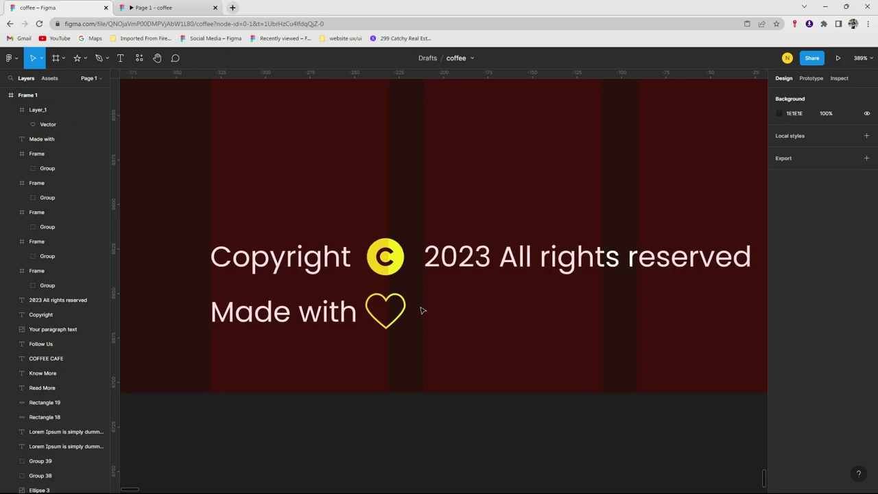
pyautogui.press('t')
pyautogui.click(456, 305)
pyautogui.write('by')
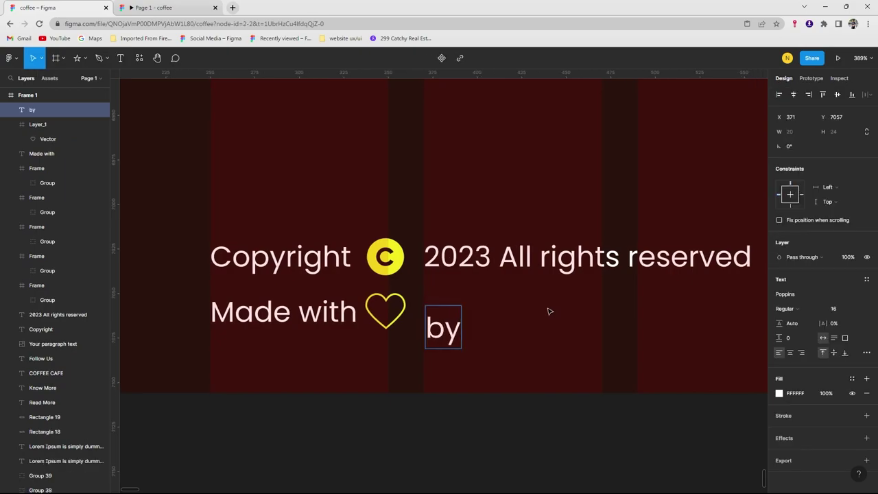
# - Level 'by' with 'Made with' and add 'WHITE SPACS' text right after it
pyautogui.moveTo(441, 331); pyautogui.dragTo(440, 310)
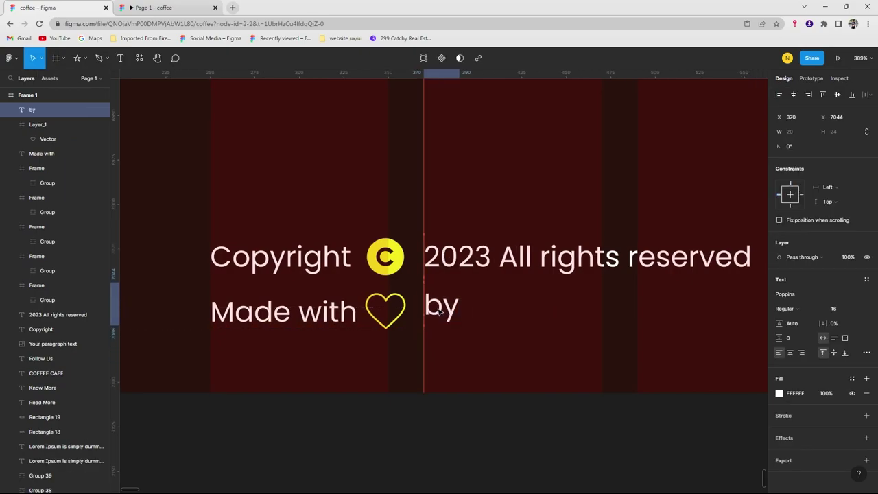
pyautogui.keyDown('shift'); pyautogui.click(329, 312); pyautogui.keyUp('shift')
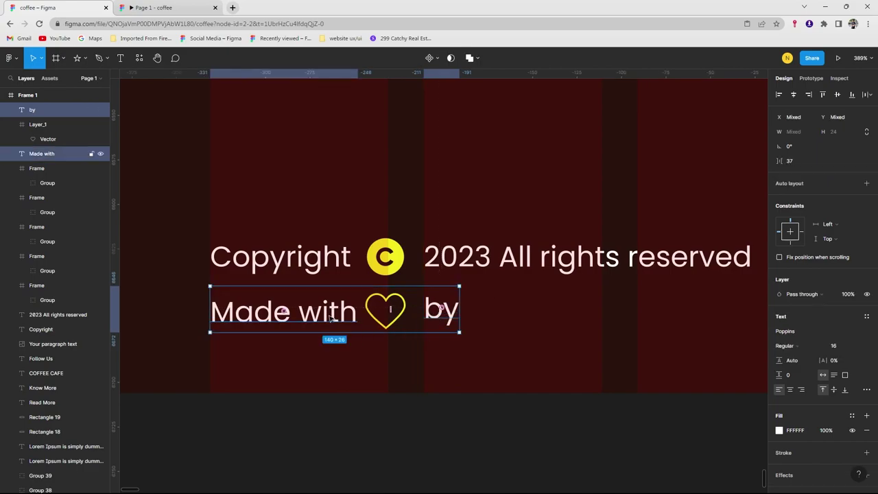
pyautogui.click(526, 310)
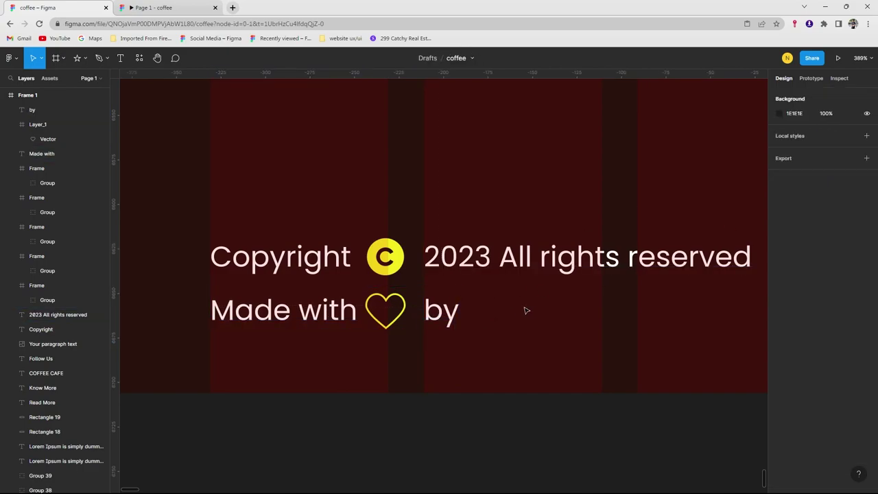
pyautogui.press('t')
pyautogui.click(488, 305)
pyautogui.write('WHITE SPACS')
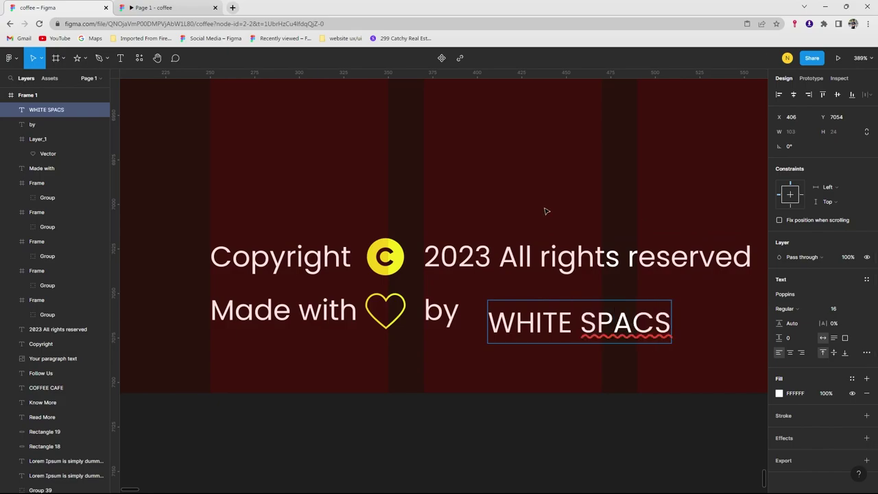
pyautogui.press('Escape')
pyautogui.moveTo(539, 330); pyautogui.dragTo(524, 321)
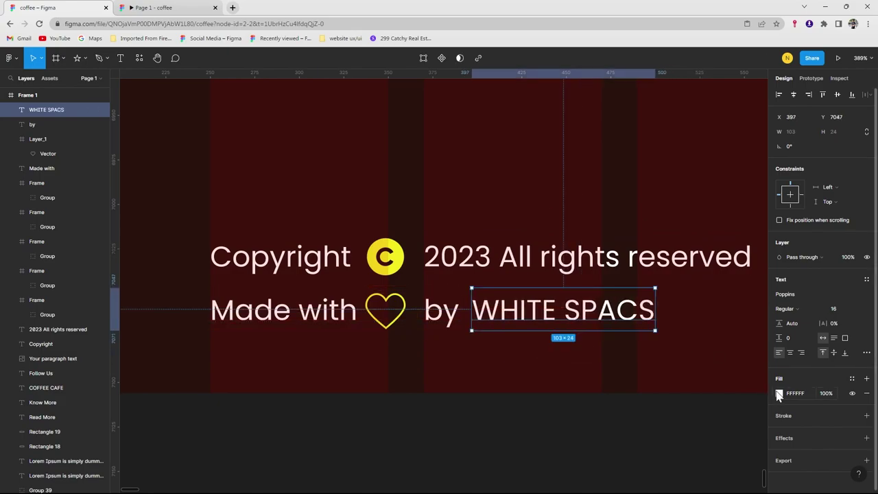
# - Colour the 'WHITE SPACS' text yellow (F2EA1D)
pyautogui.click(779, 393)
pyautogui.click(701, 449)
pyautogui.click(575, 420)
pyautogui.scroll(-5, 506, 260)
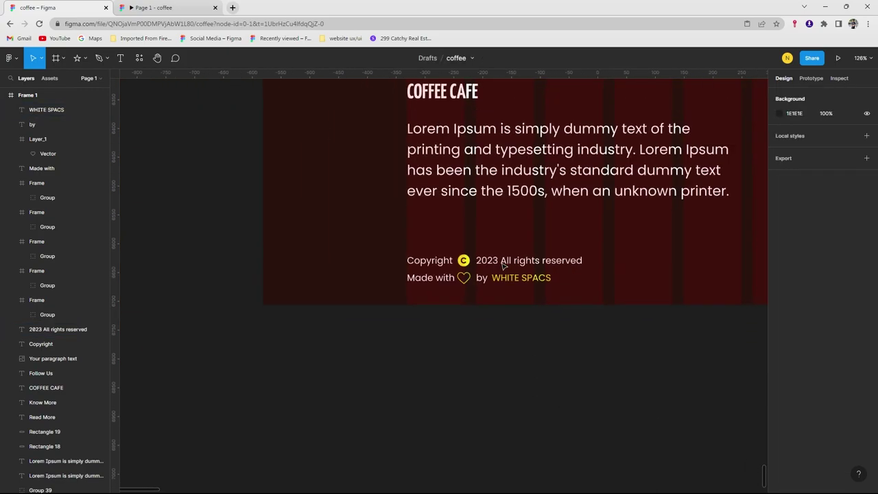
pyautogui.scroll(-5, 503, 266)
pyautogui.scroll(1, 434, 279)
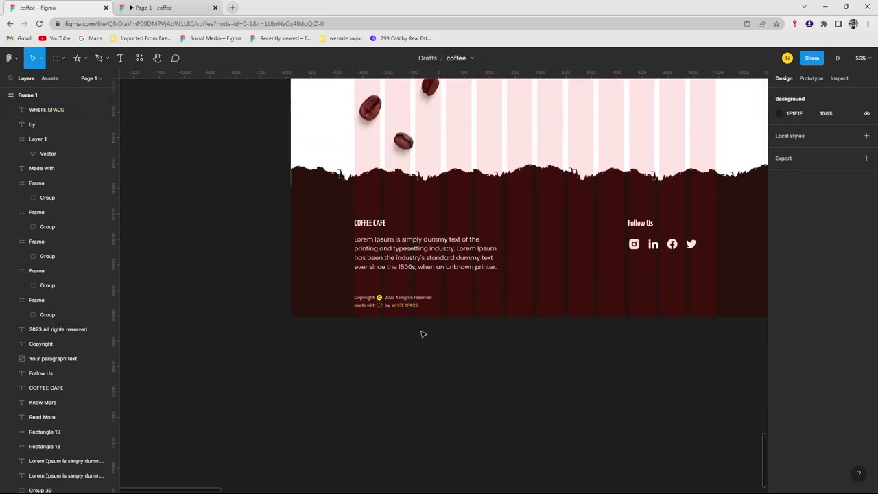
pyautogui.scroll(3, 419, 323)
pyautogui.scroll(5, 447, 304)
pyautogui.scroll(3, 282, 301)
# - Move the 'Made with ♥ by WHITE SPACS' credit line to the footer's right, under Follow Us
pyautogui.click(277, 302)
pyautogui.keyDown('shift'); pyautogui.click(390, 305); pyautogui.keyUp('shift')
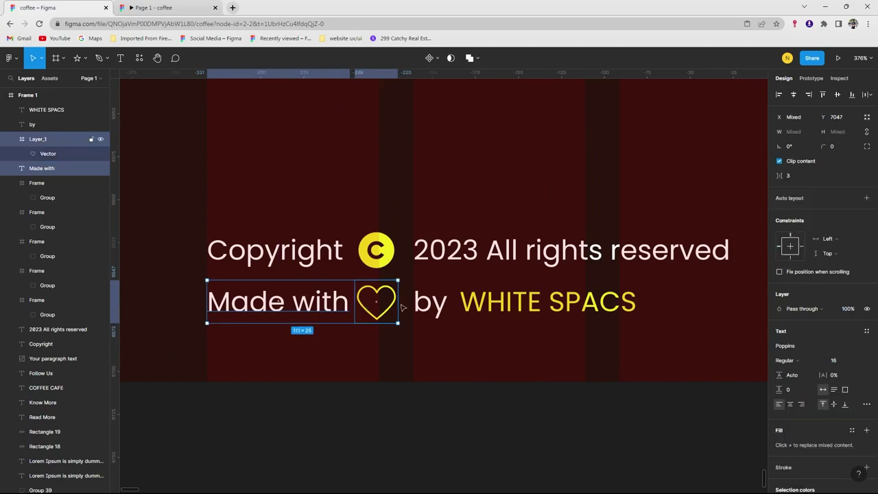
pyautogui.keyDown('shift'); pyautogui.click(430, 302); pyautogui.keyUp('shift')
pyautogui.keyDown('shift'); pyautogui.click(603, 303); pyautogui.keyUp('shift')
pyautogui.scroll(-7, 511, 297)
pyautogui.hscroll(3, 480, 295)
pyautogui.moveTo(386, 304); pyautogui.dragTo(561, 283)
pyautogui.scroll(-1, 561, 283)
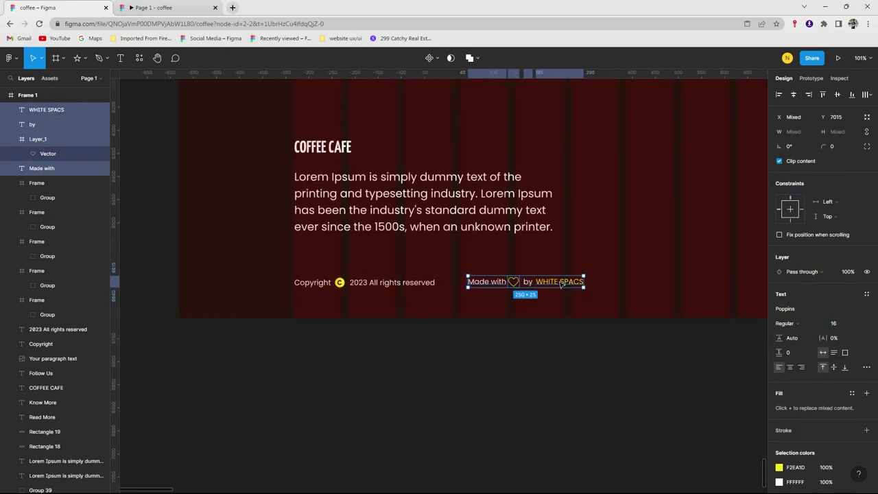
pyautogui.scroll(-5, 561, 283)
pyautogui.moveTo(367, 283); pyautogui.dragTo(567, 280)
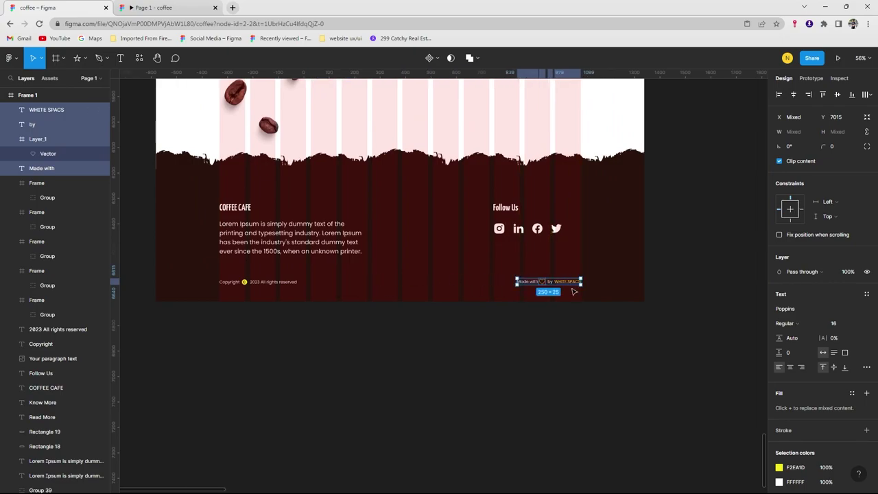
pyautogui.click(574, 291)
# - Shift the four social icons and the Follow Us heading right to align with the credit
pyautogui.scroll(5, 549, 234)
pyautogui.moveTo(340, 212); pyautogui.dragTo(513, 256)
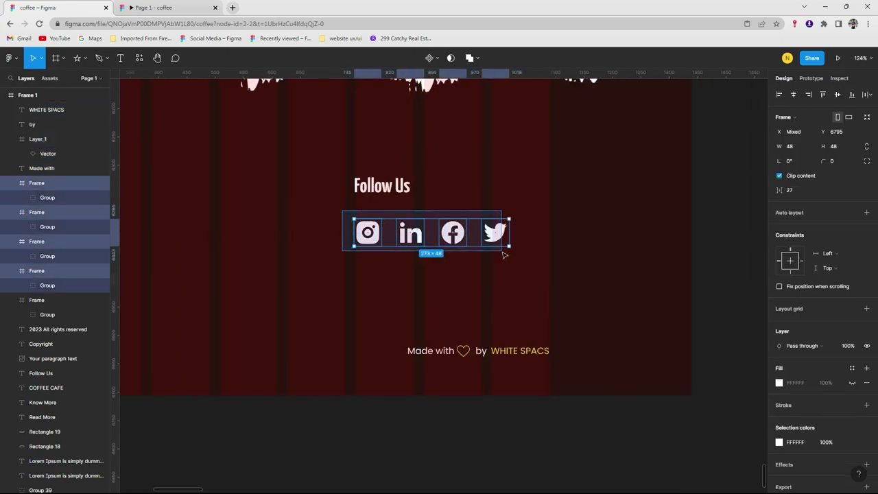
pyautogui.moveTo(446, 243); pyautogui.dragTo(485, 242)
pyautogui.moveTo(382, 187); pyautogui.dragTo(417, 194)
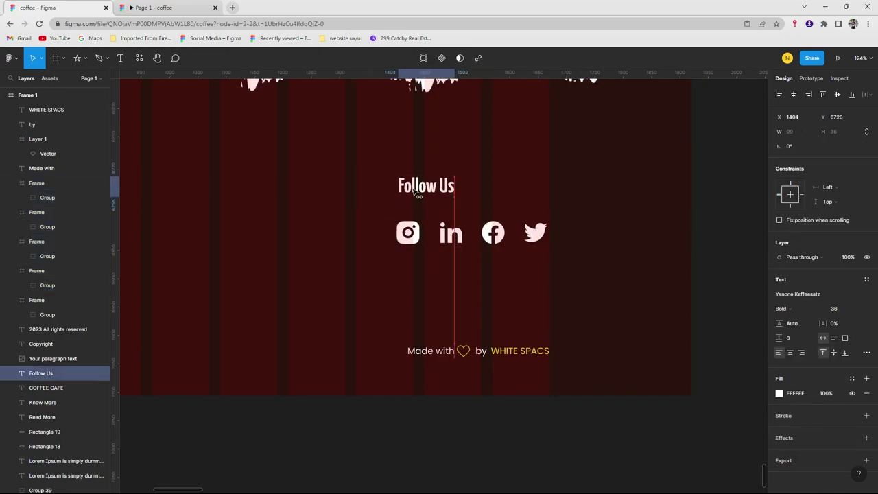
# - Set the WHITE SPACS text weight to Bold
pyautogui.click(519, 351)
pyautogui.click(785, 308)
pyautogui.click(792, 341)
pyautogui.click(622, 335)
pyautogui.scroll(5, 502, 349)
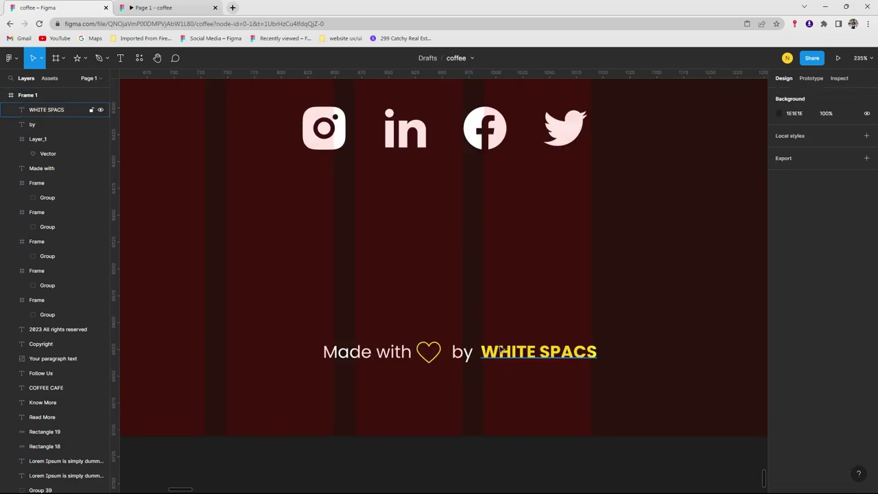
pyautogui.moveTo(603, 371); pyautogui.dragTo(319, 343)
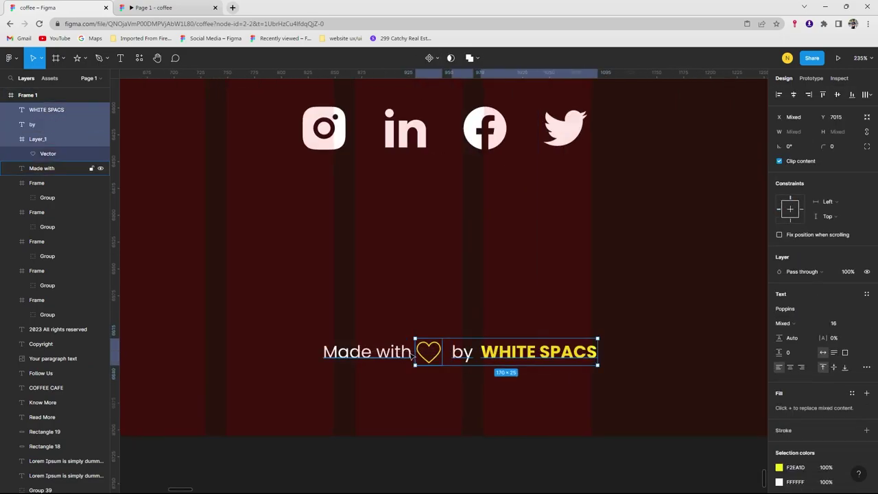
pyautogui.click(462, 386)
# - Review the finished footer and start the prototype preview of the design
pyautogui.scroll(-5, 515, 306)
pyautogui.scroll(-3, 446, 337)
pyautogui.scroll(4, 488, 300)
pyautogui.scroll(-3, 488, 300)
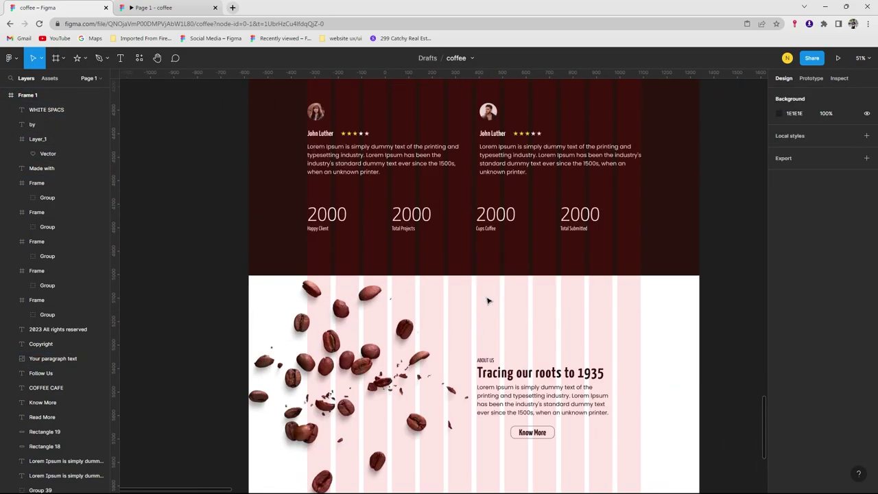
pyautogui.scroll(2, 486, 299)
pyautogui.scroll(2, 445, 261)
pyautogui.scroll(2, 394, 220)
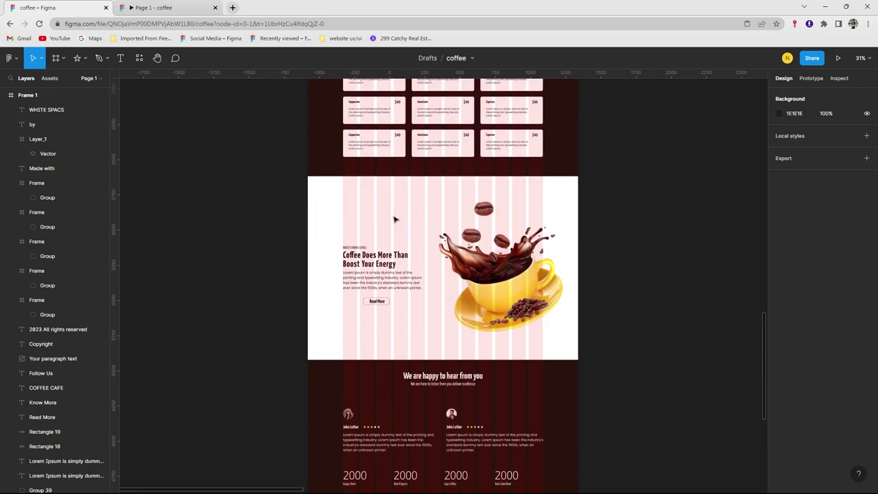
pyautogui.scroll(4, 394, 220)
pyautogui.scroll(2, 395, 219)
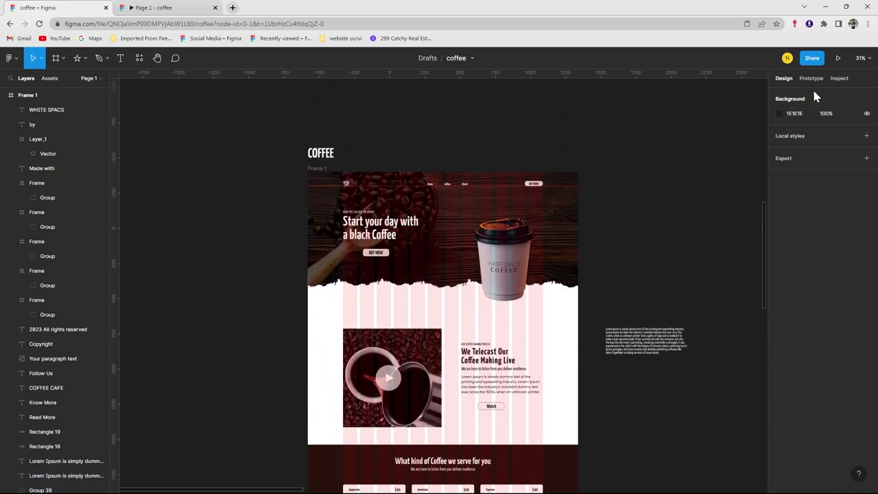
pyautogui.click(837, 58)
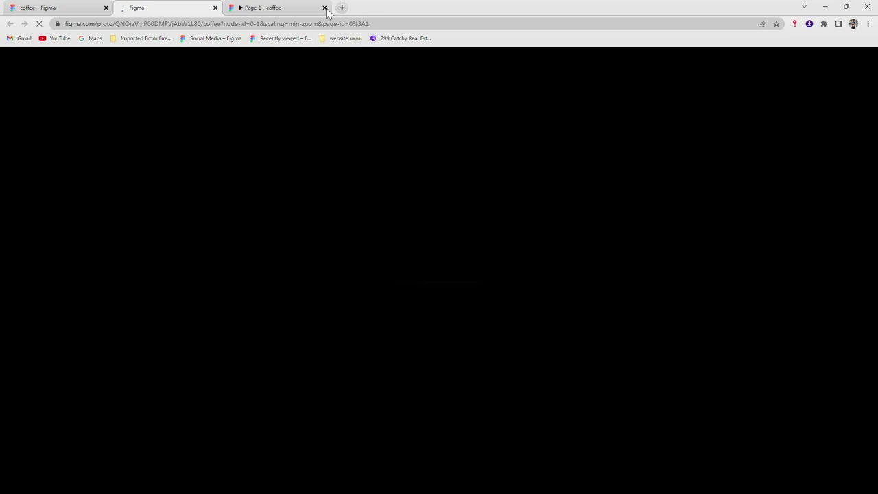
# - Play the prototype in its own tab, scrolling from the hero to the COFFEE CAFE footer and back
pyautogui.click(325, 8)
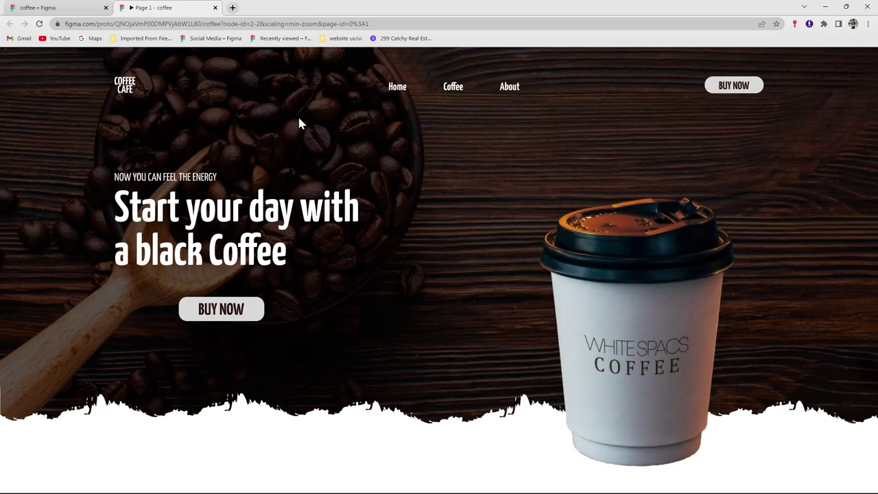
pyautogui.scroll(-3, 298, 124)
pyautogui.scroll(-4, 298, 124)
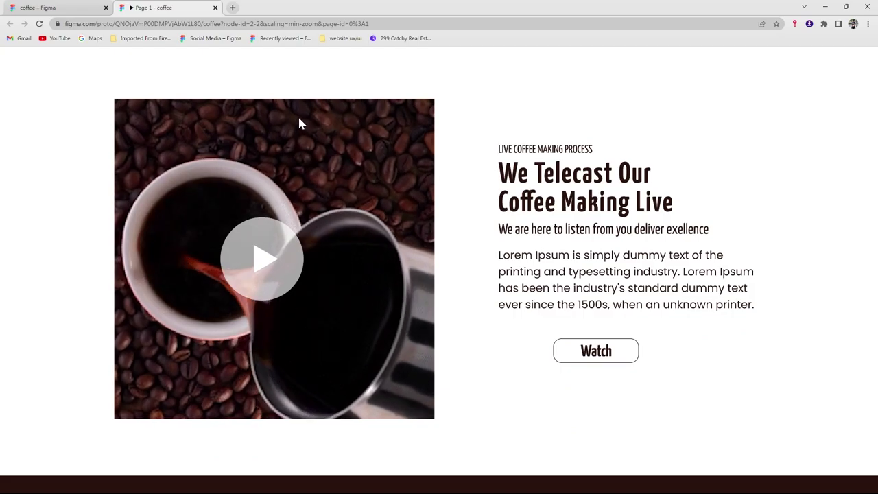
pyautogui.scroll(-5, 299, 123)
pyautogui.scroll(-2, 298, 124)
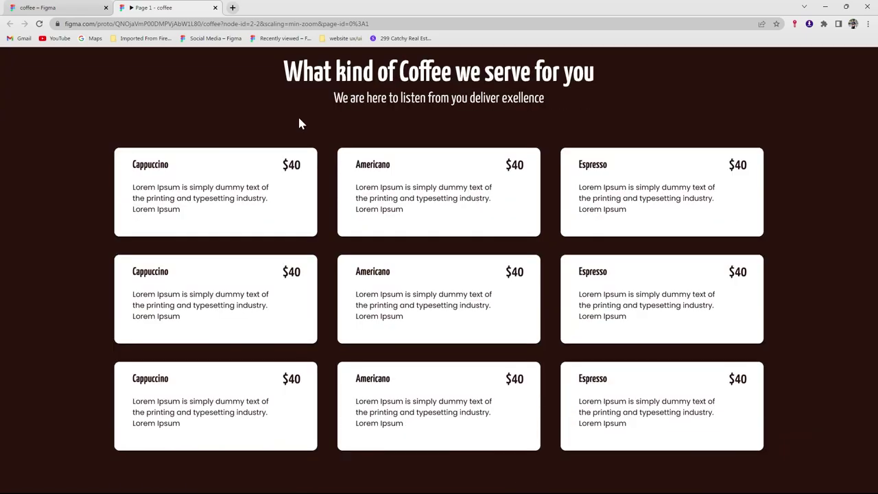
pyautogui.scroll(-2, 299, 124)
pyautogui.scroll(-4, 300, 123)
pyautogui.scroll(-2, 300, 123)
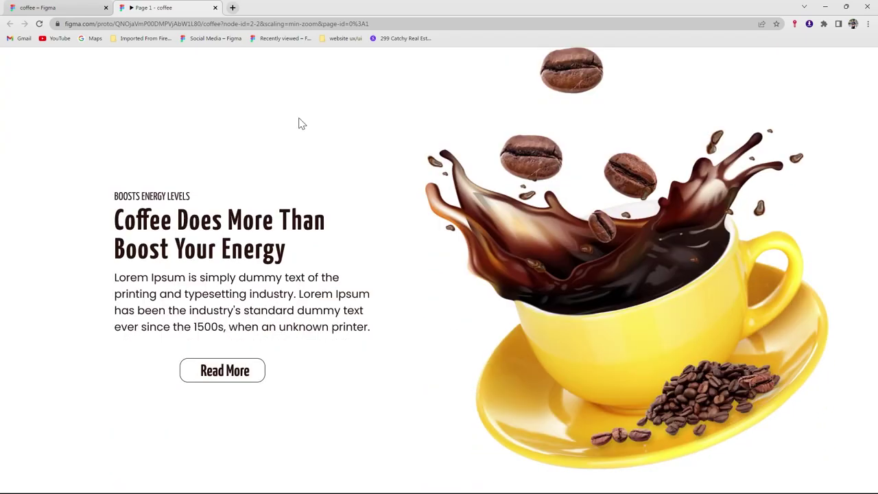
pyautogui.scroll(-2, 299, 123)
pyautogui.scroll(-4, 300, 123)
pyautogui.scroll(-1, 300, 124)
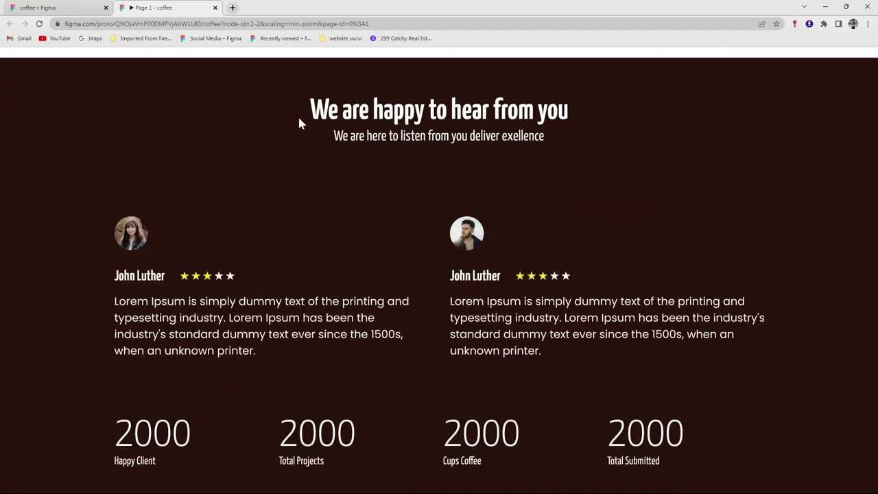
pyautogui.scroll(-4, 299, 123)
pyautogui.scroll(-3, 299, 124)
pyautogui.scroll(-1, 299, 123)
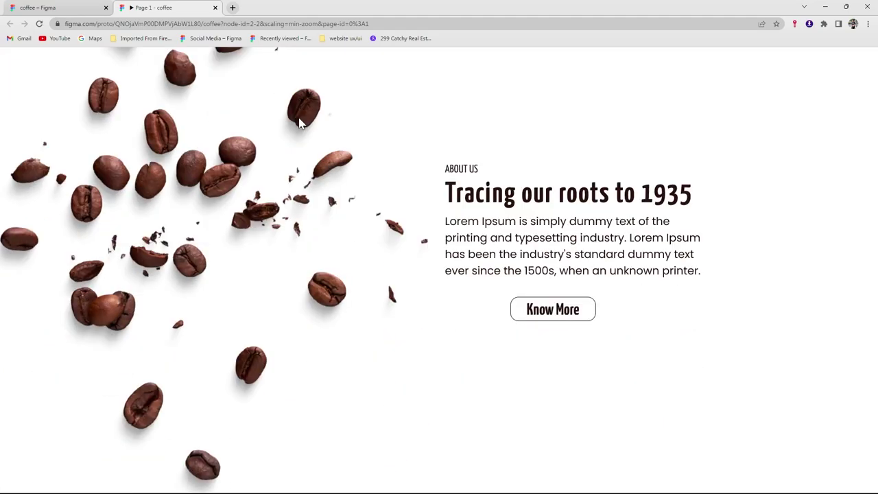
pyautogui.scroll(-1, 299, 124)
pyautogui.scroll(-3, 299, 124)
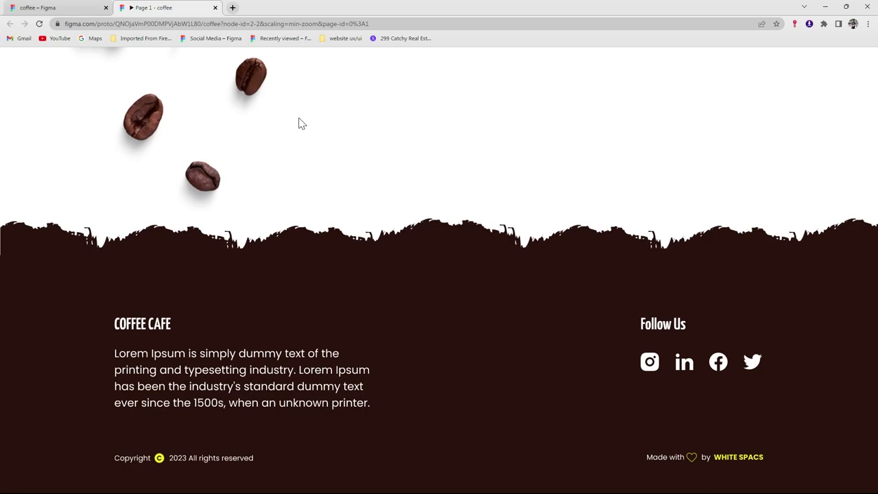
pyautogui.scroll(5, 319, 151)
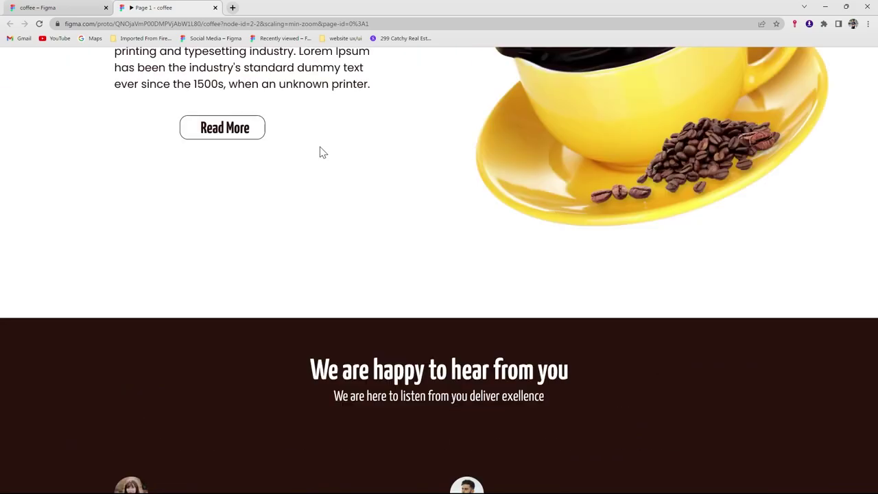
pyautogui.scroll(5, 320, 151)
pyautogui.scroll(5, 320, 151)
pyautogui.scroll(1, 320, 150)
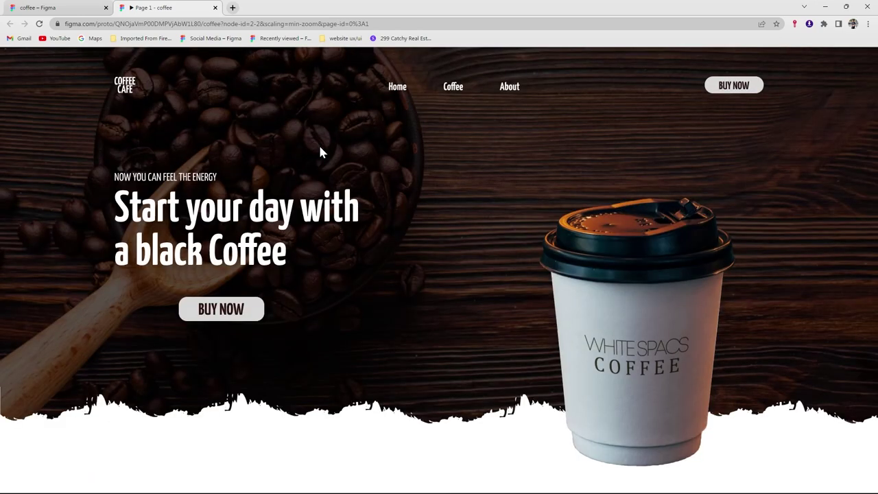